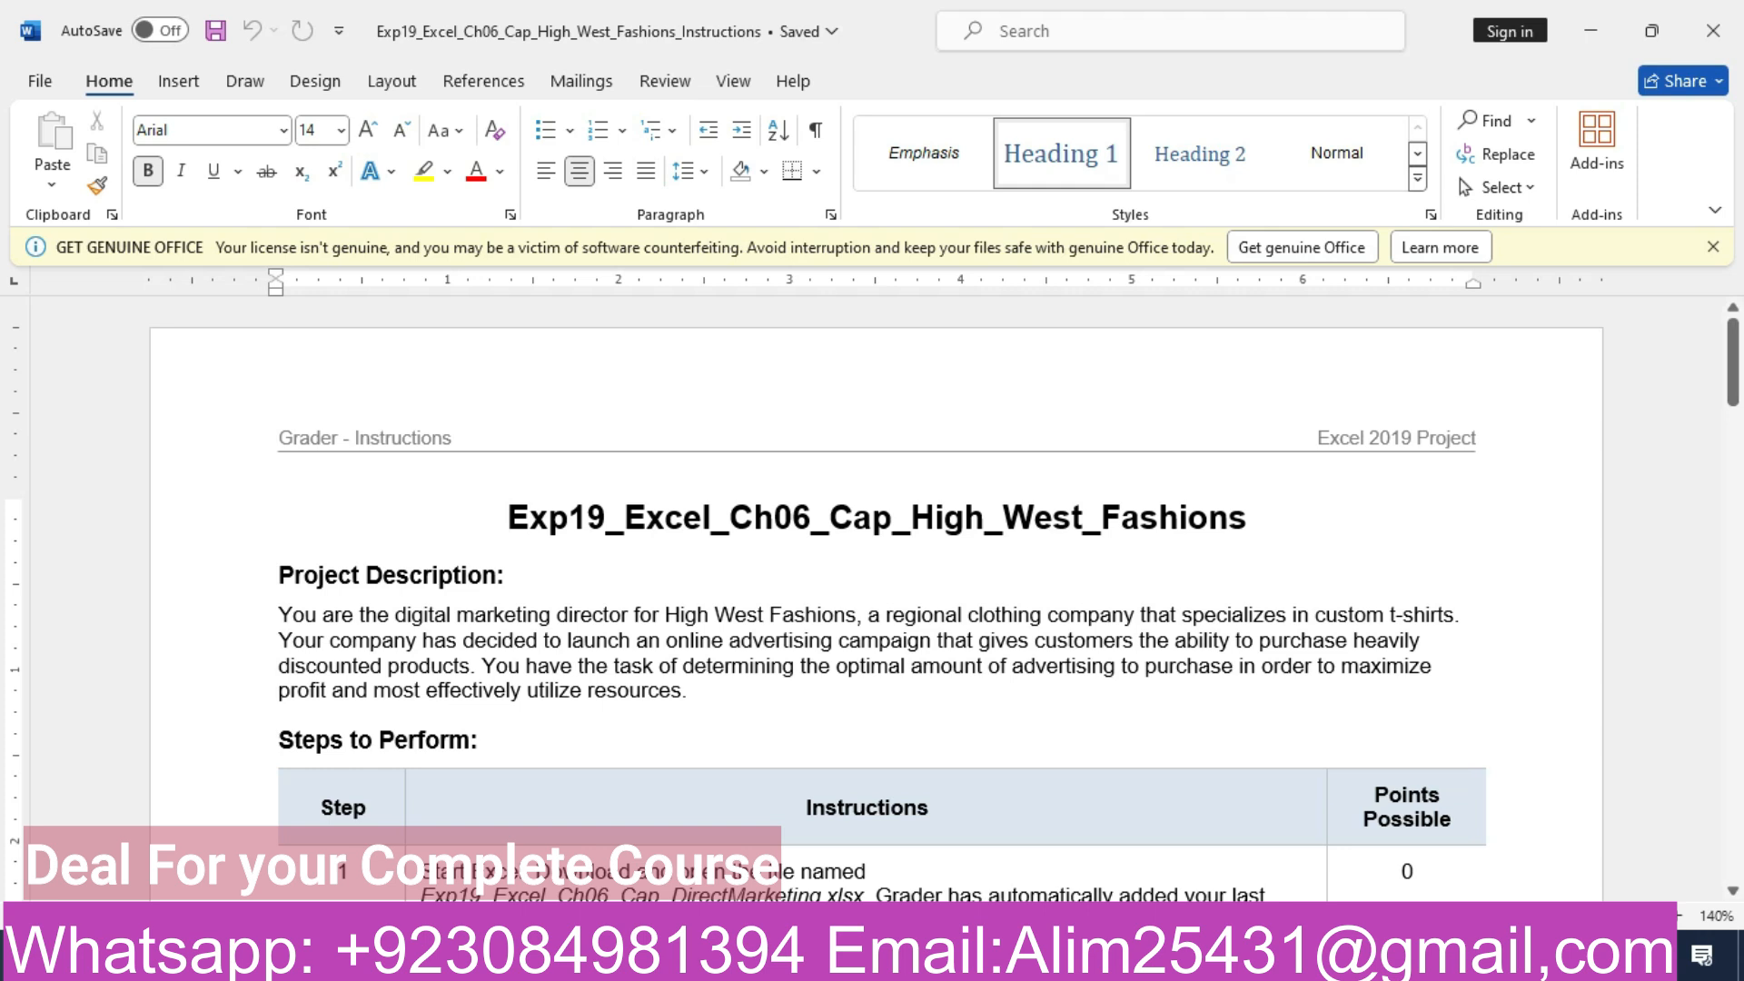
- Highlight the whole Project Description paragraph in yellow
left_click_drag(279, 615, 694, 690)
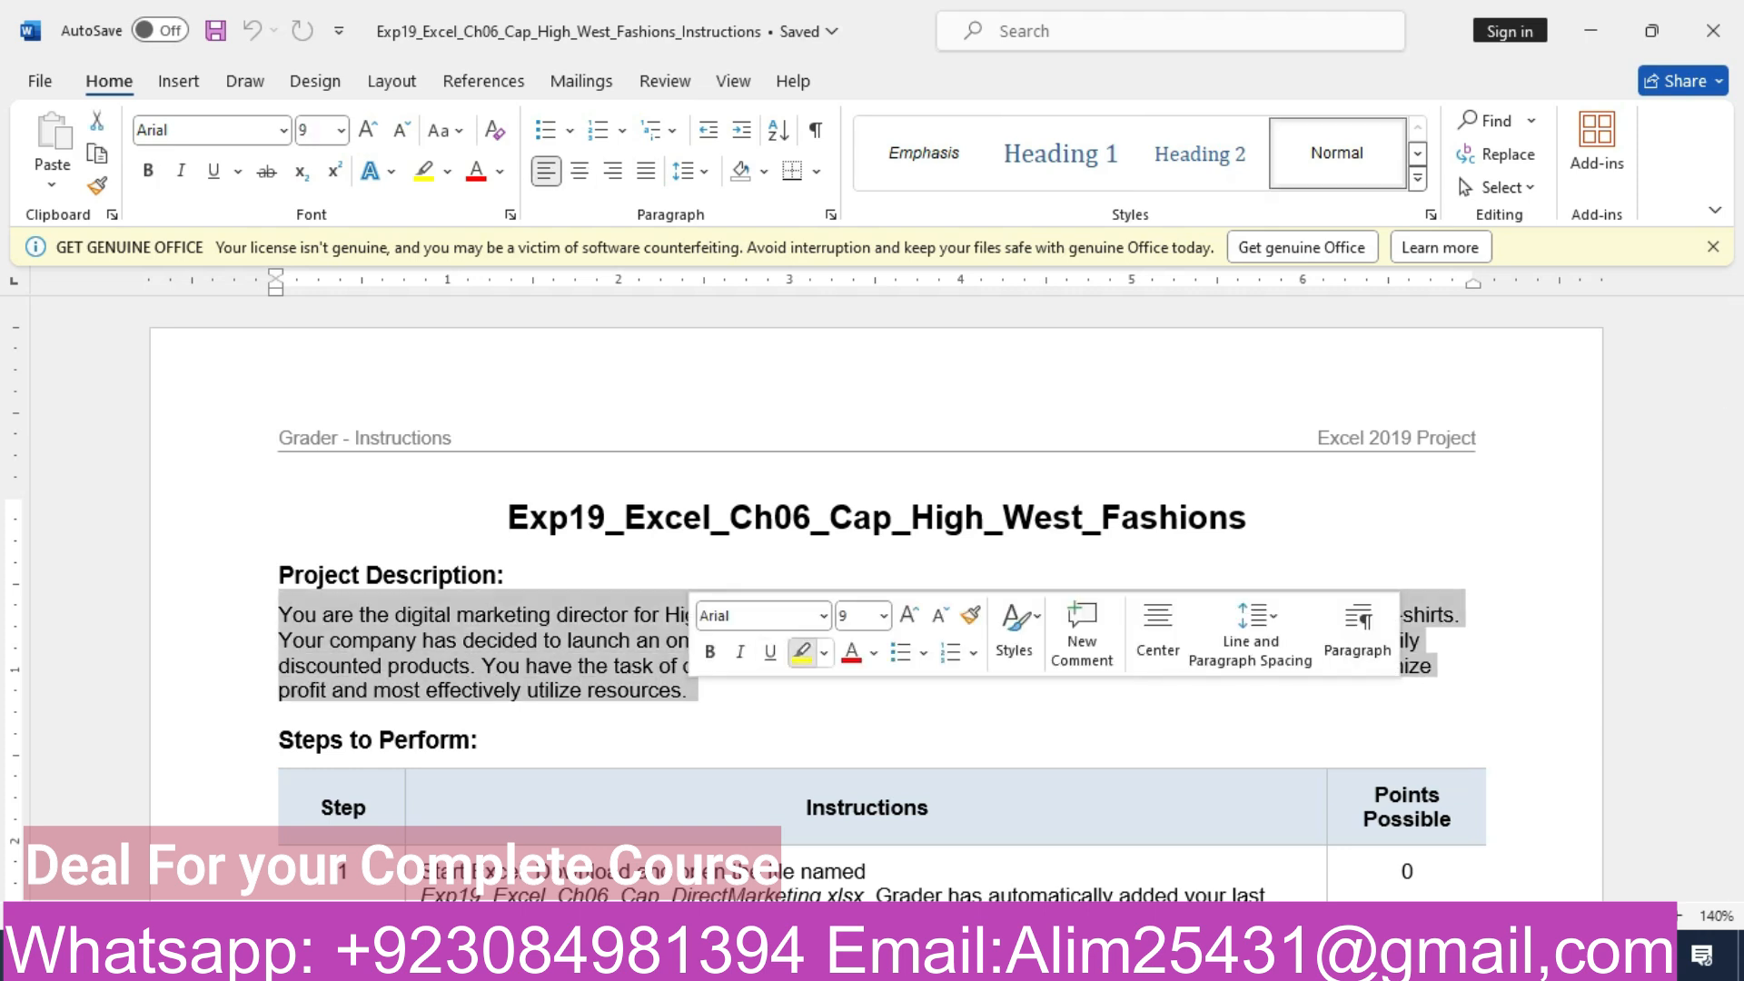
left_click(801, 651)
left_click(280, 714)
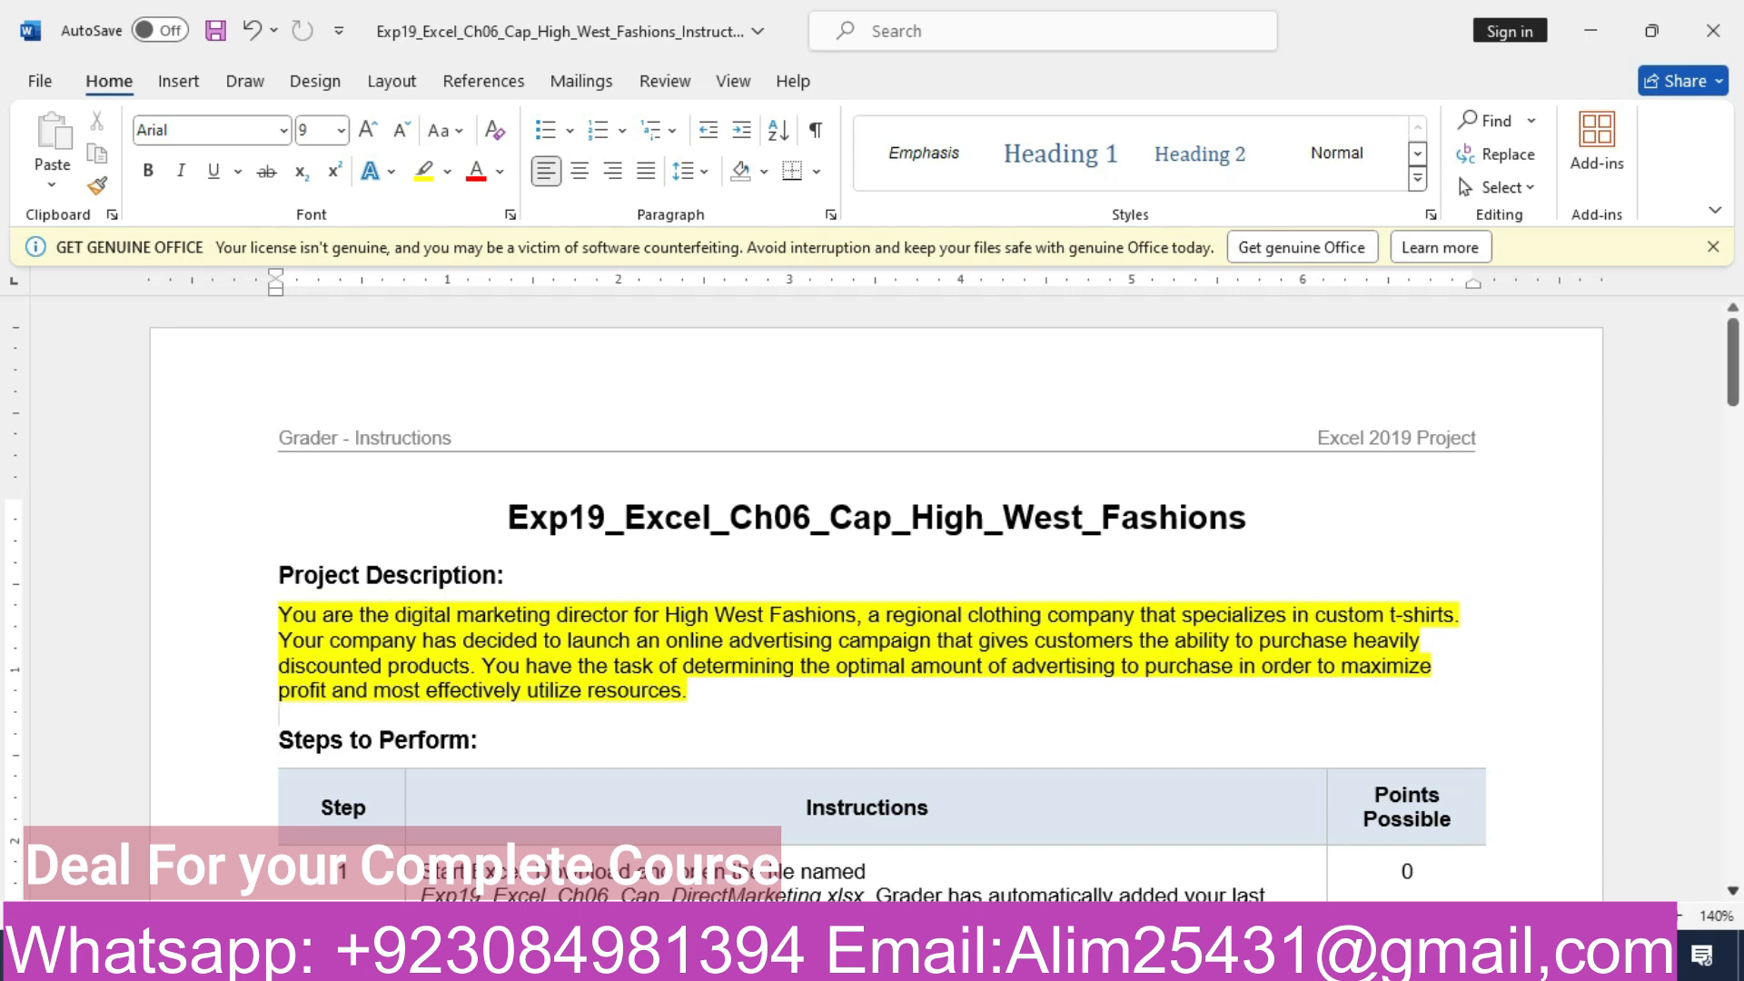
- Highlight the step 1 instruction row in yellow and briefly view the Direct Marketing workbook in Excel before returning to Word
scroll(876, 599, "down", 5)
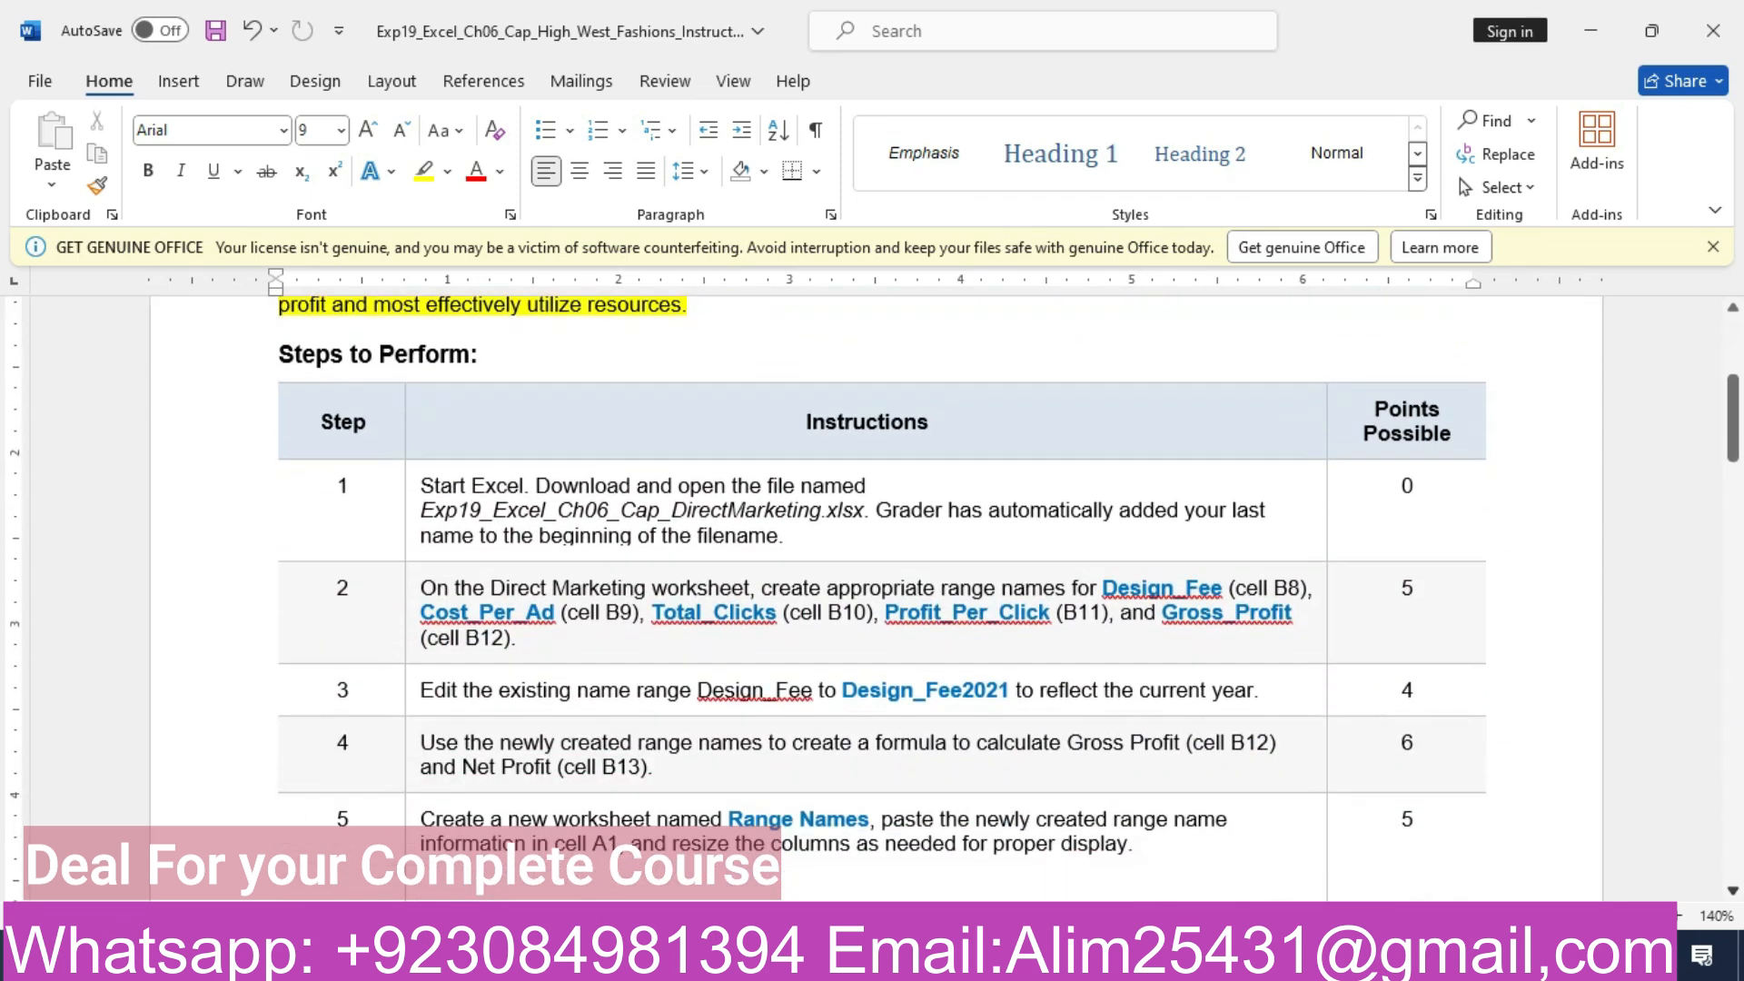
left_click(209, 501)
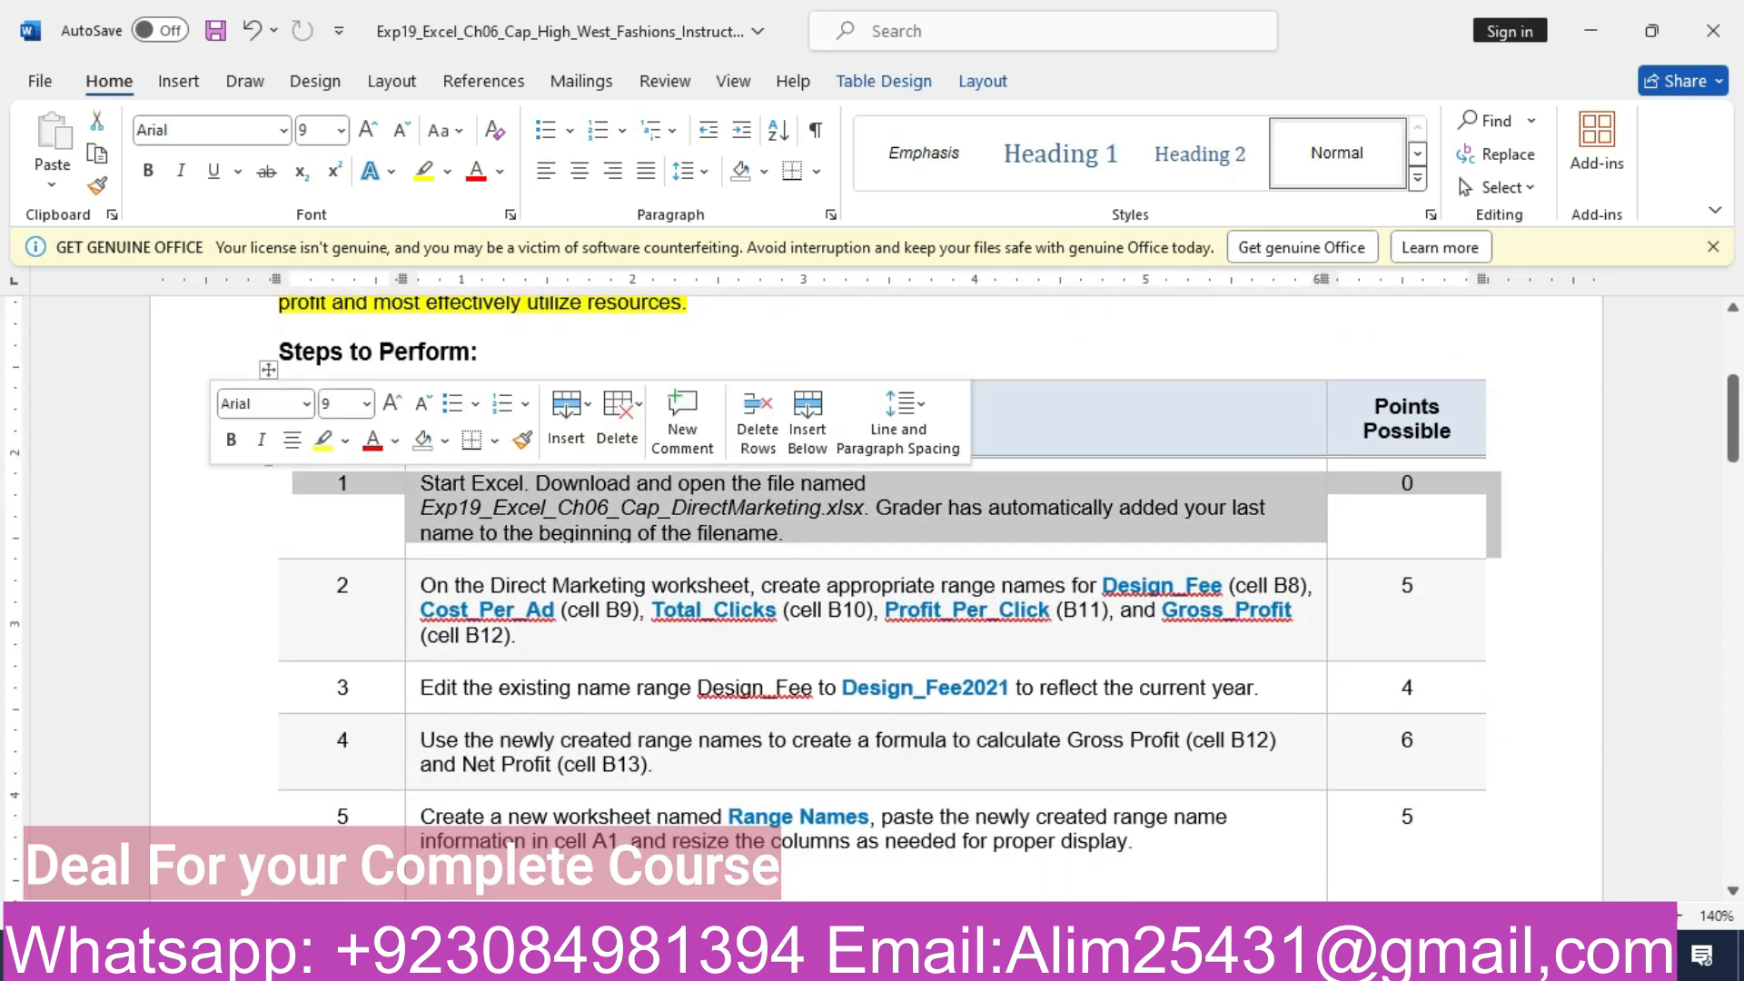
left_click(323, 440)
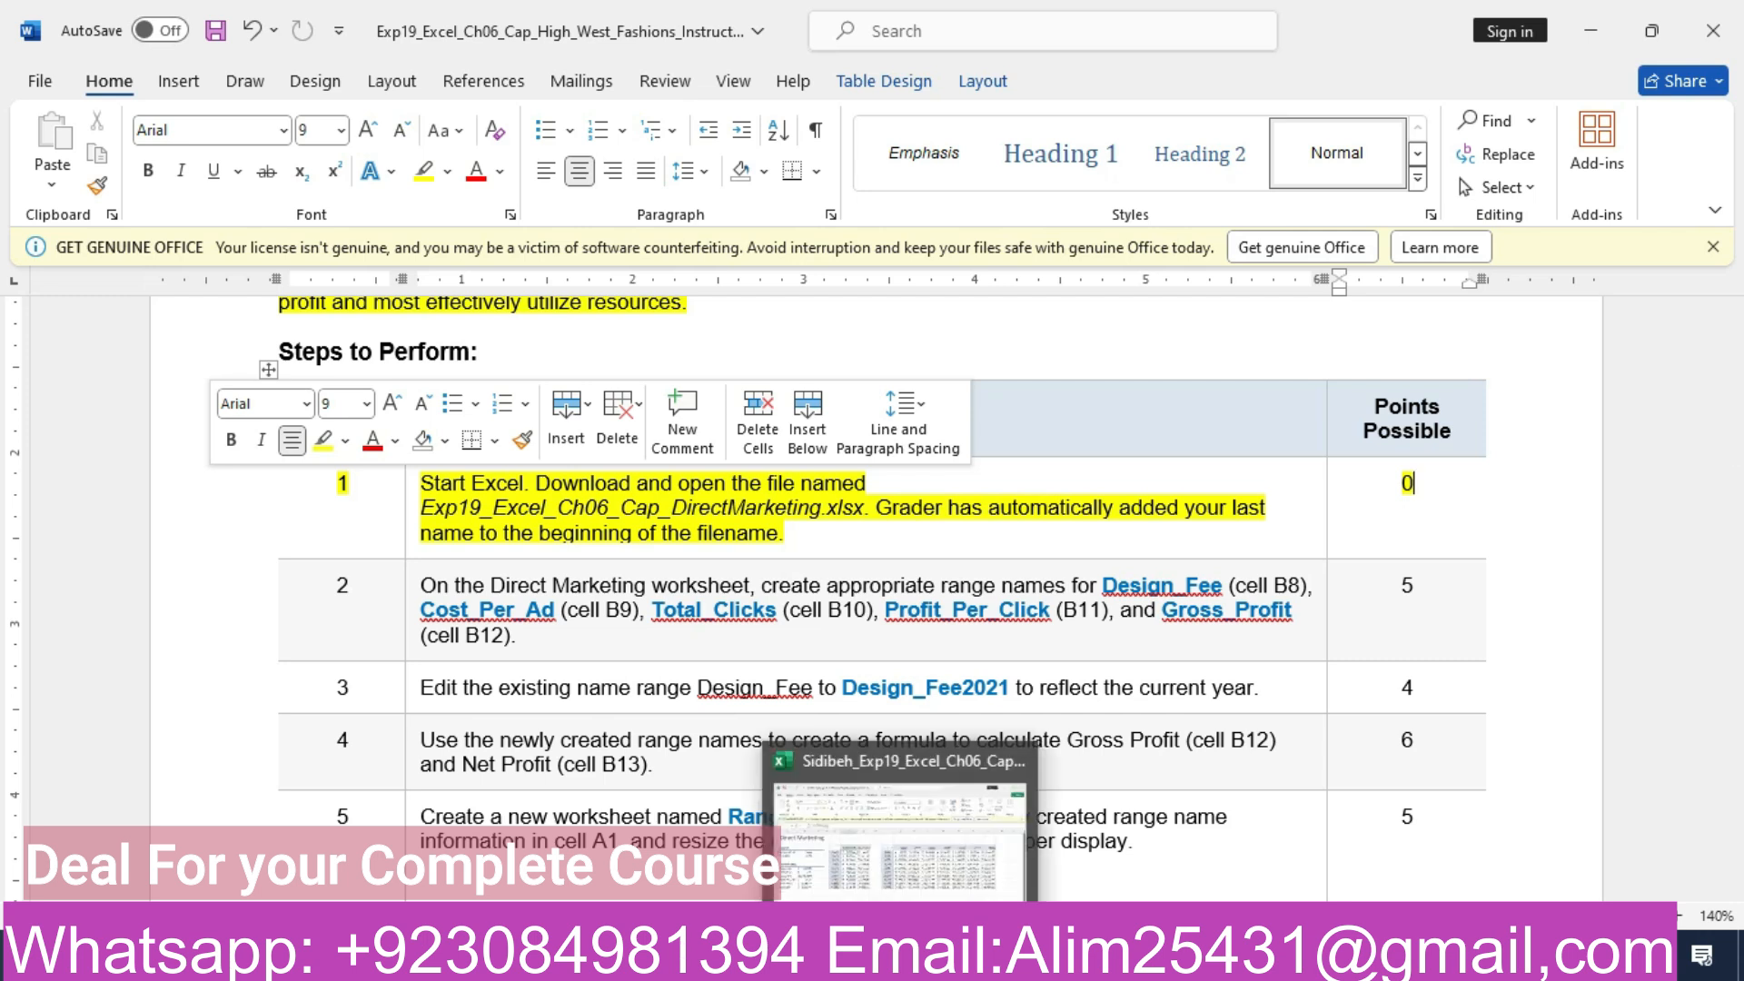
left_click(901, 957)
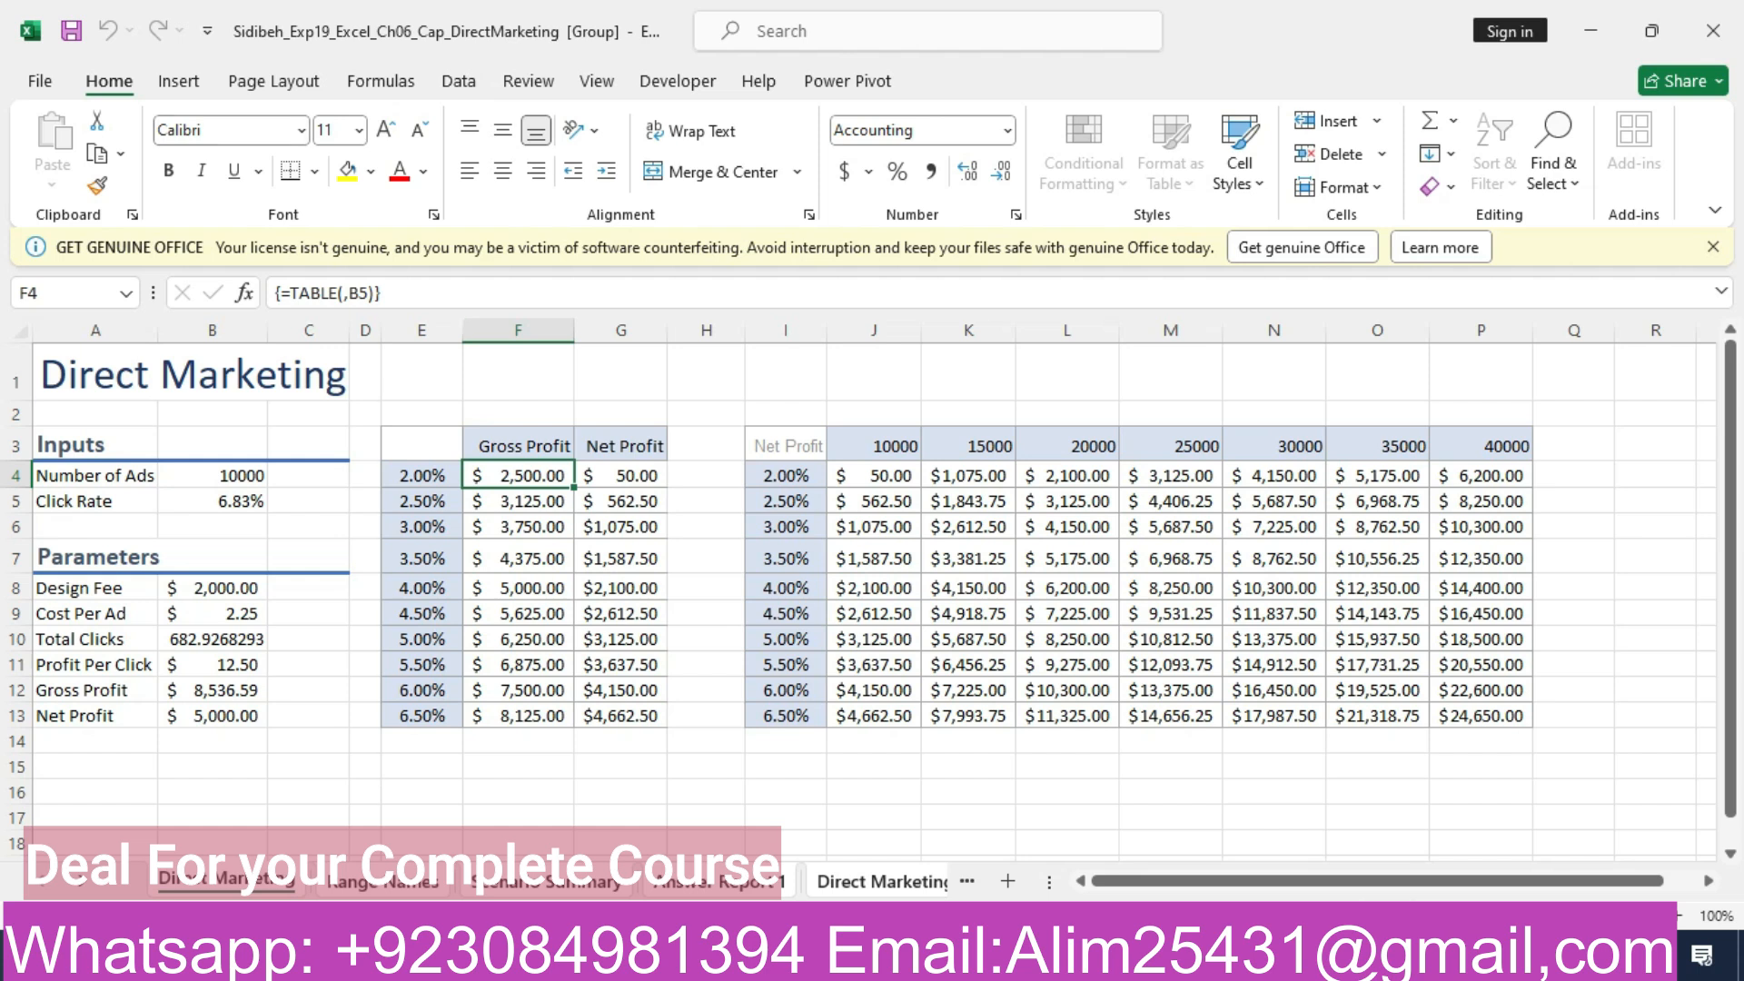
key("alt+Tab")
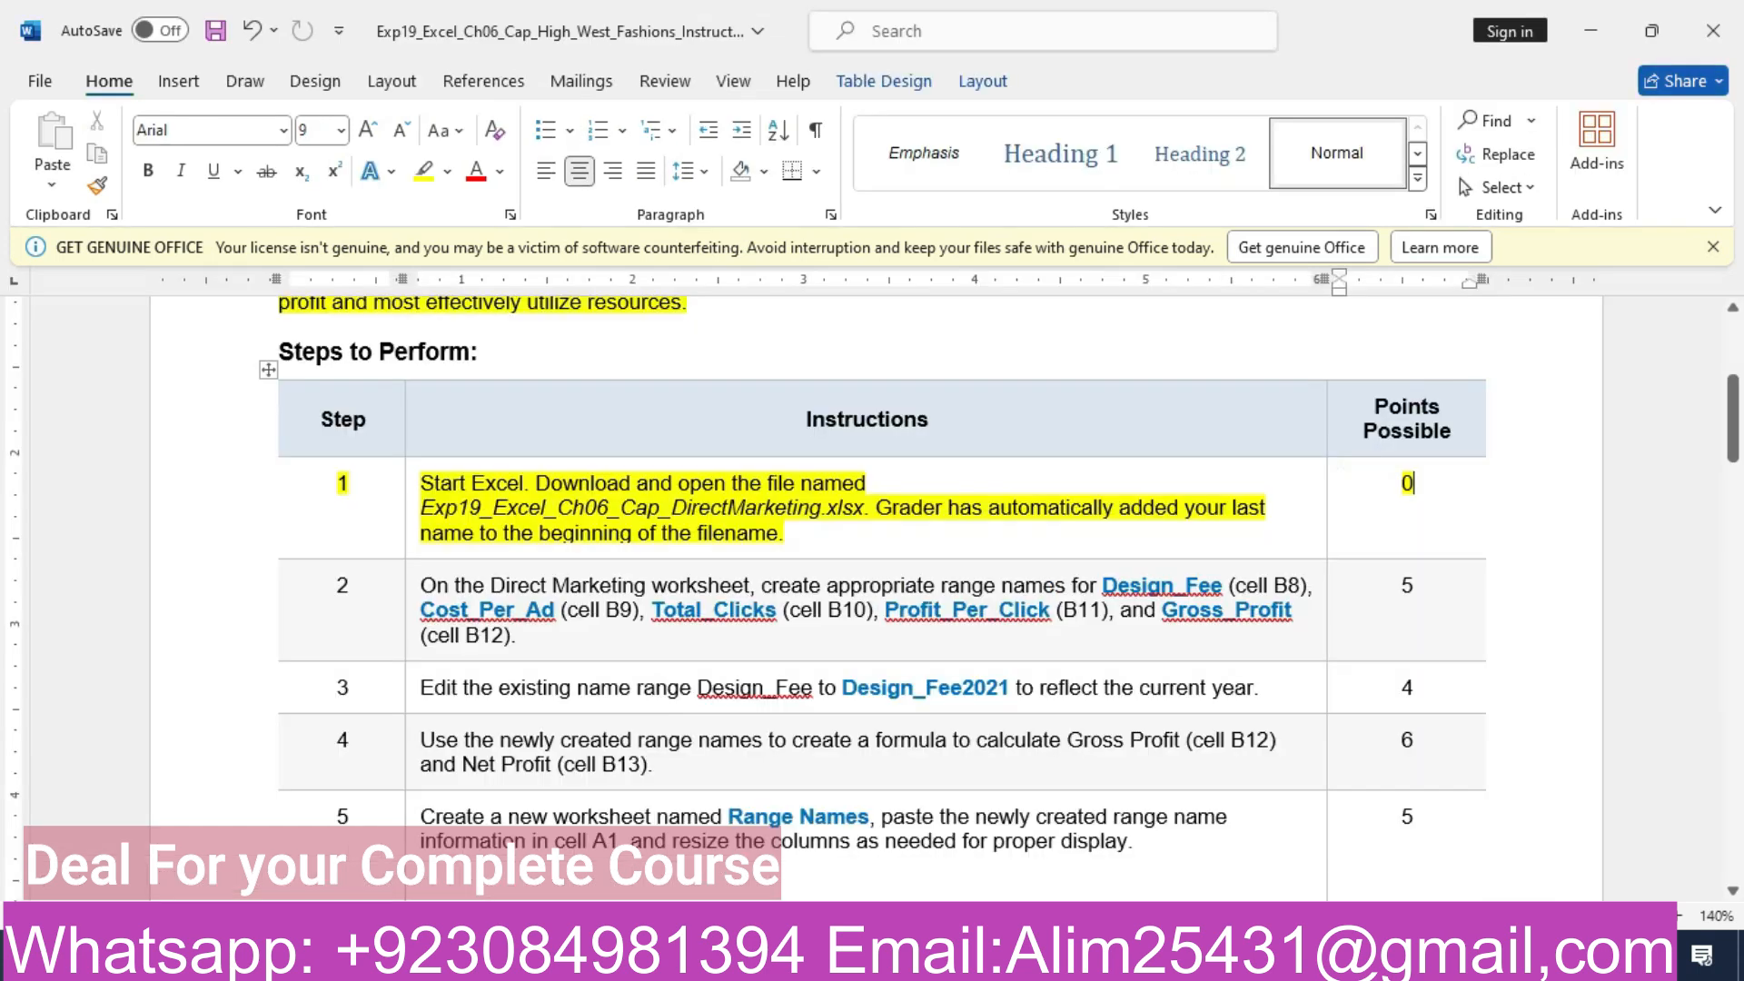
- Highlight the step 2 instruction row in yellow and check the Direct Marketing worksheet in Excel against it
left_click(226, 611)
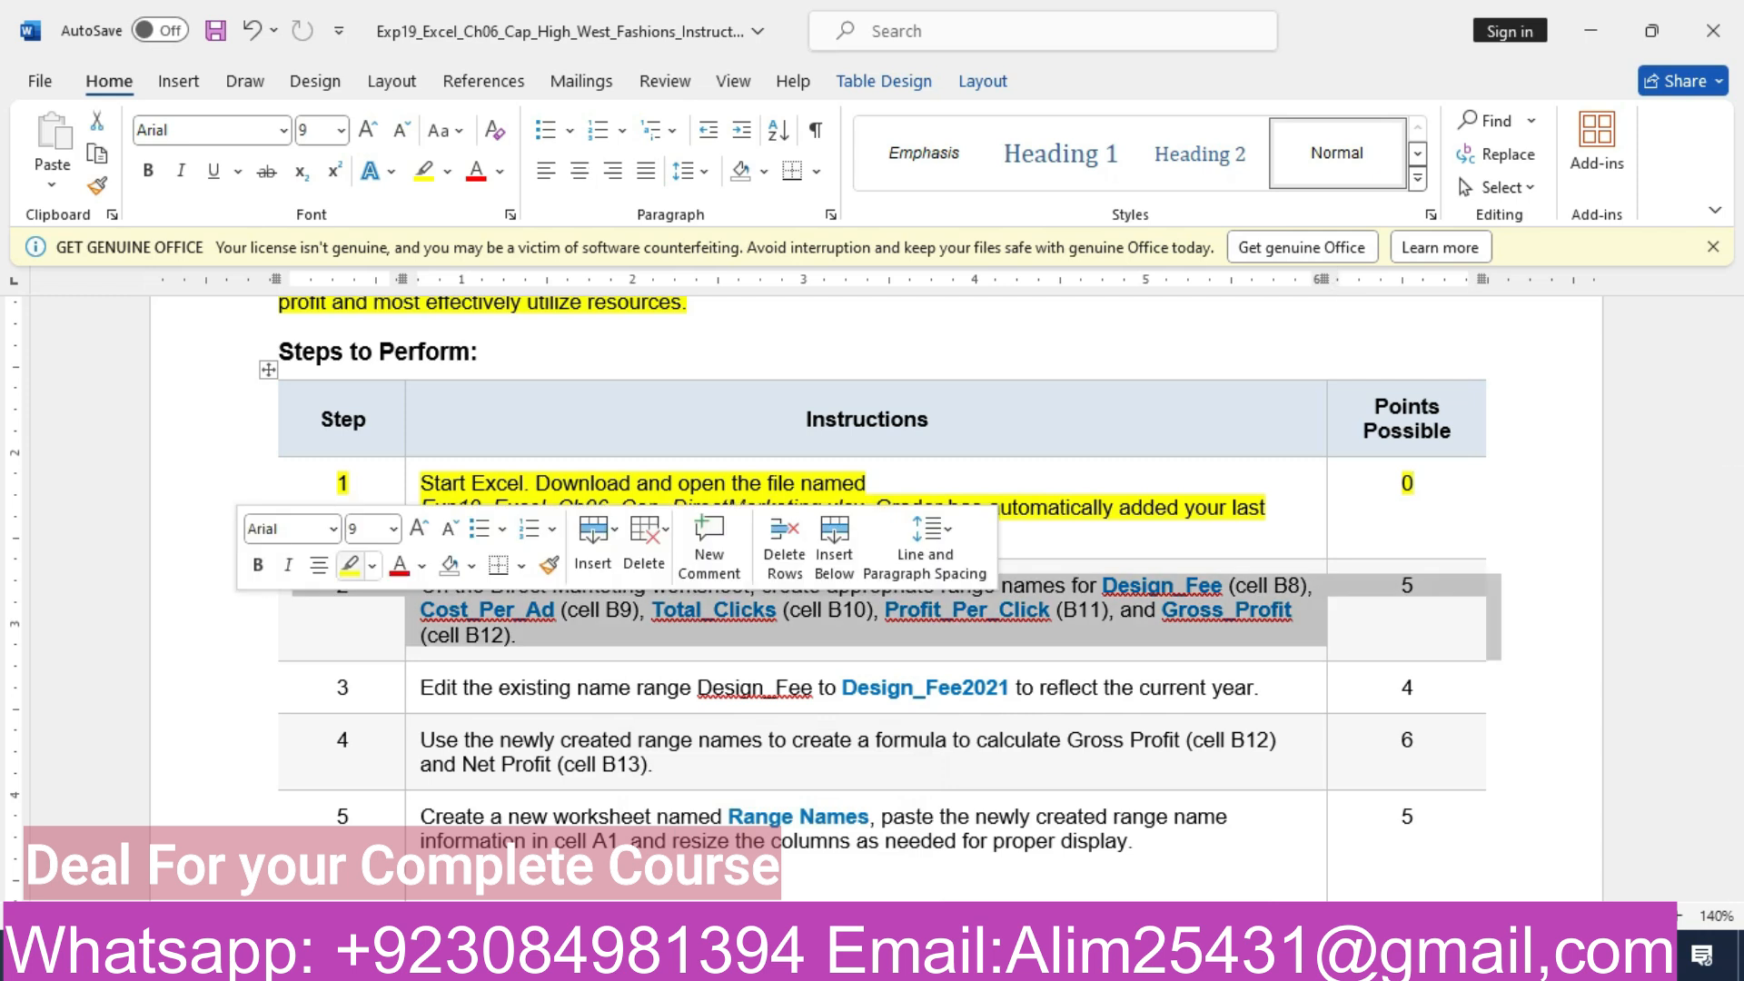
left_click(349, 565)
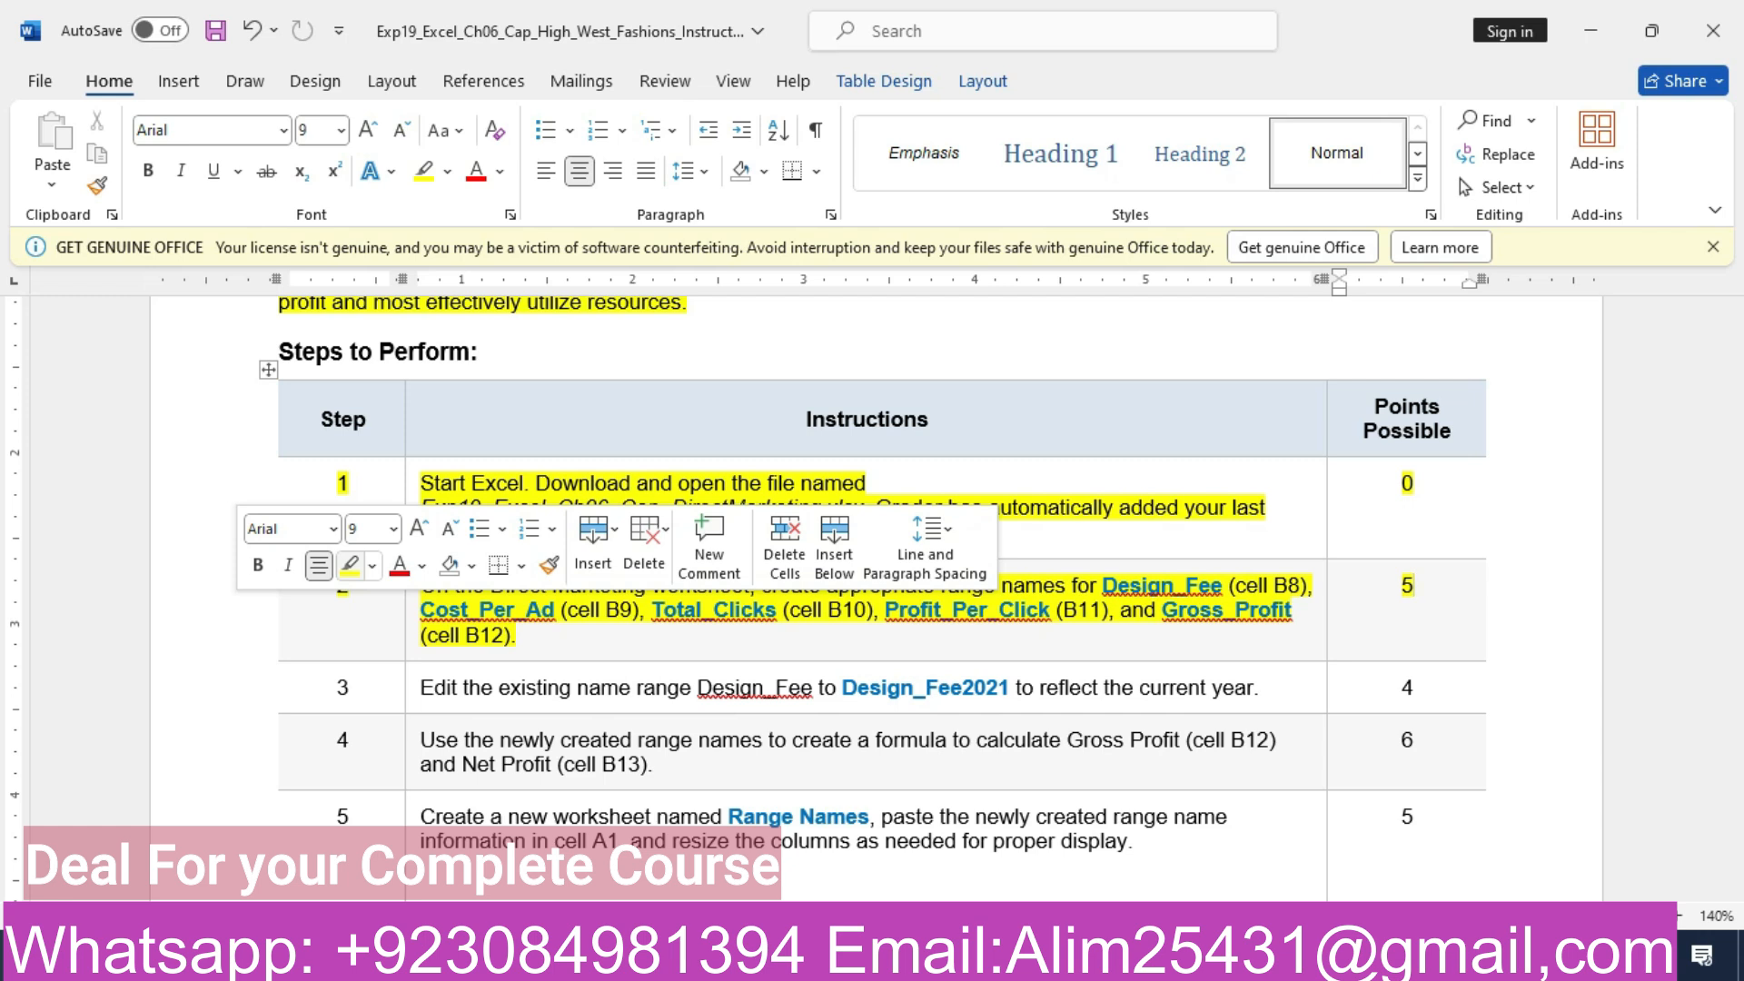
left_click(199, 621)
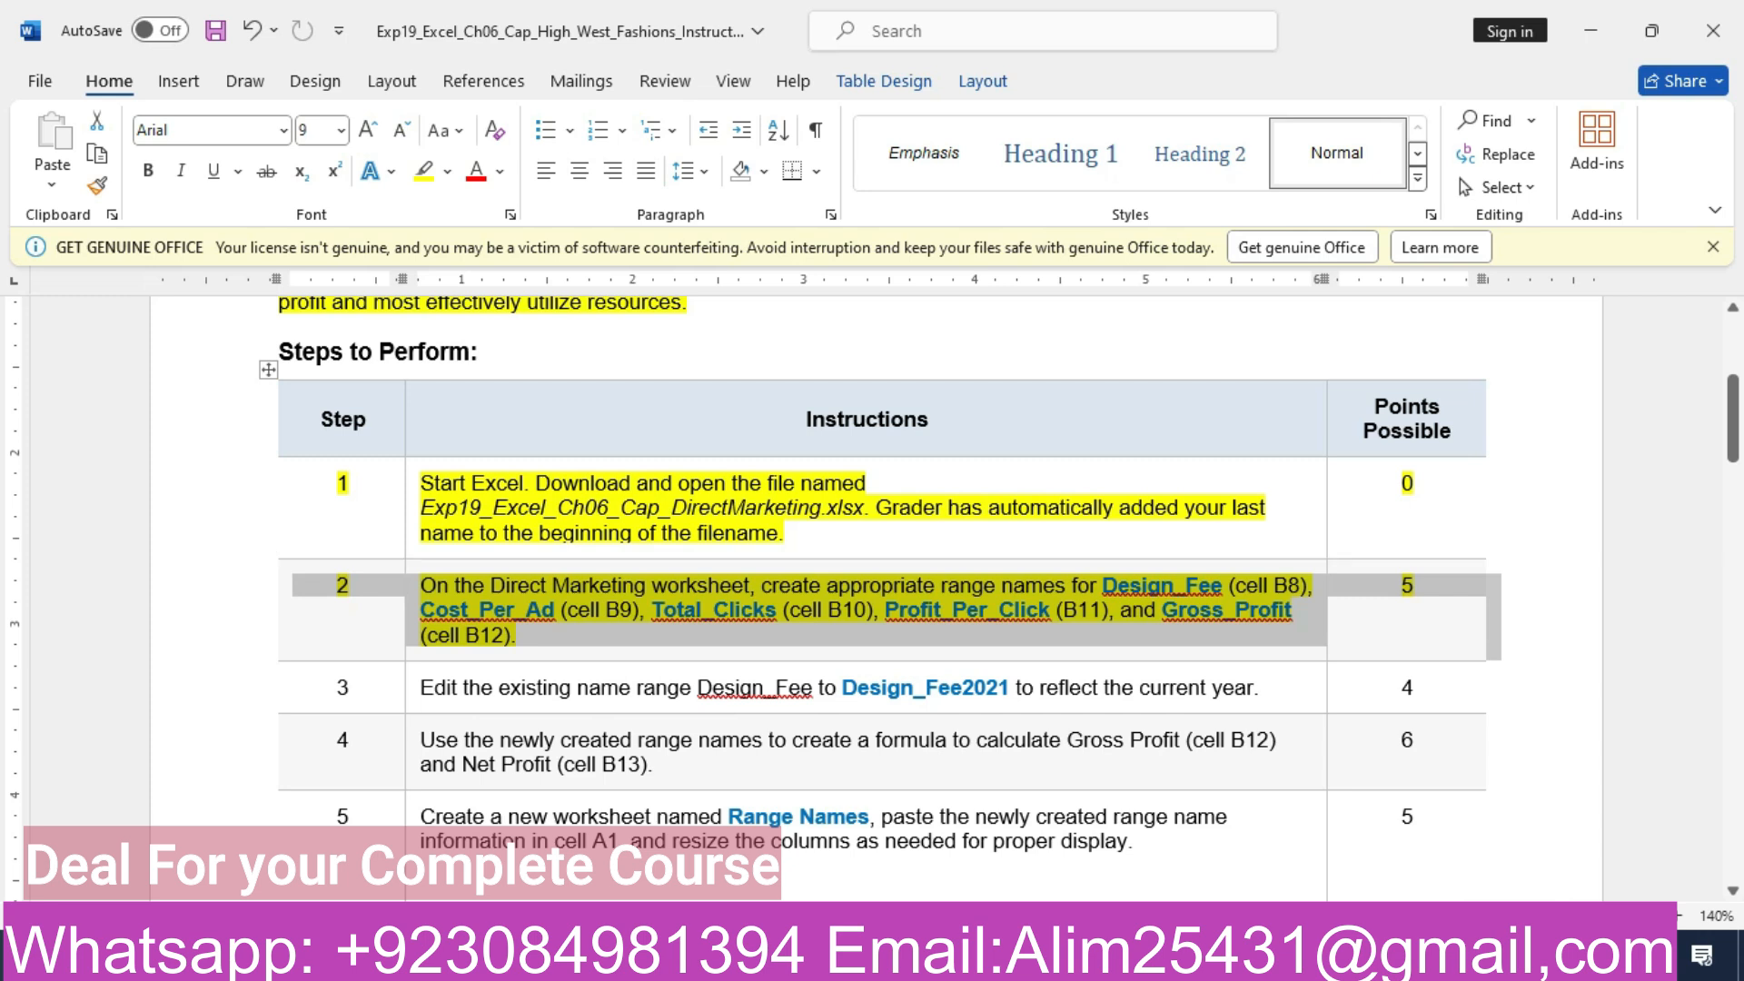
key("alt+Tab")
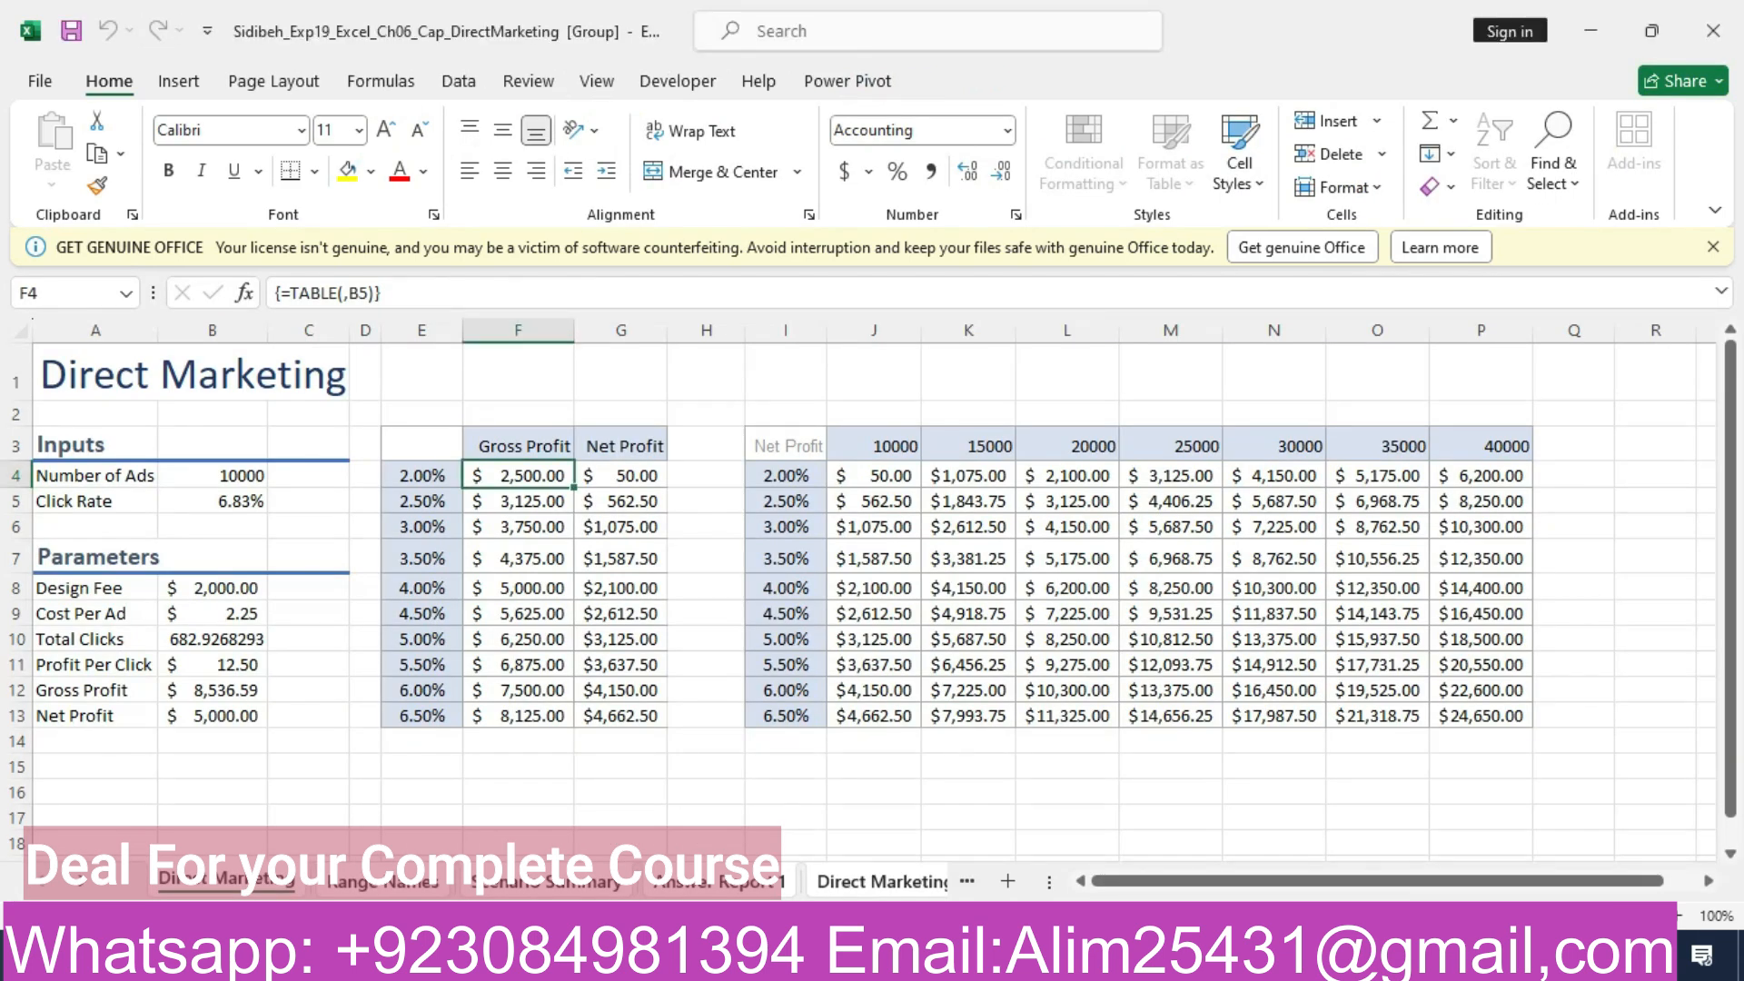
key("alt+Tab")
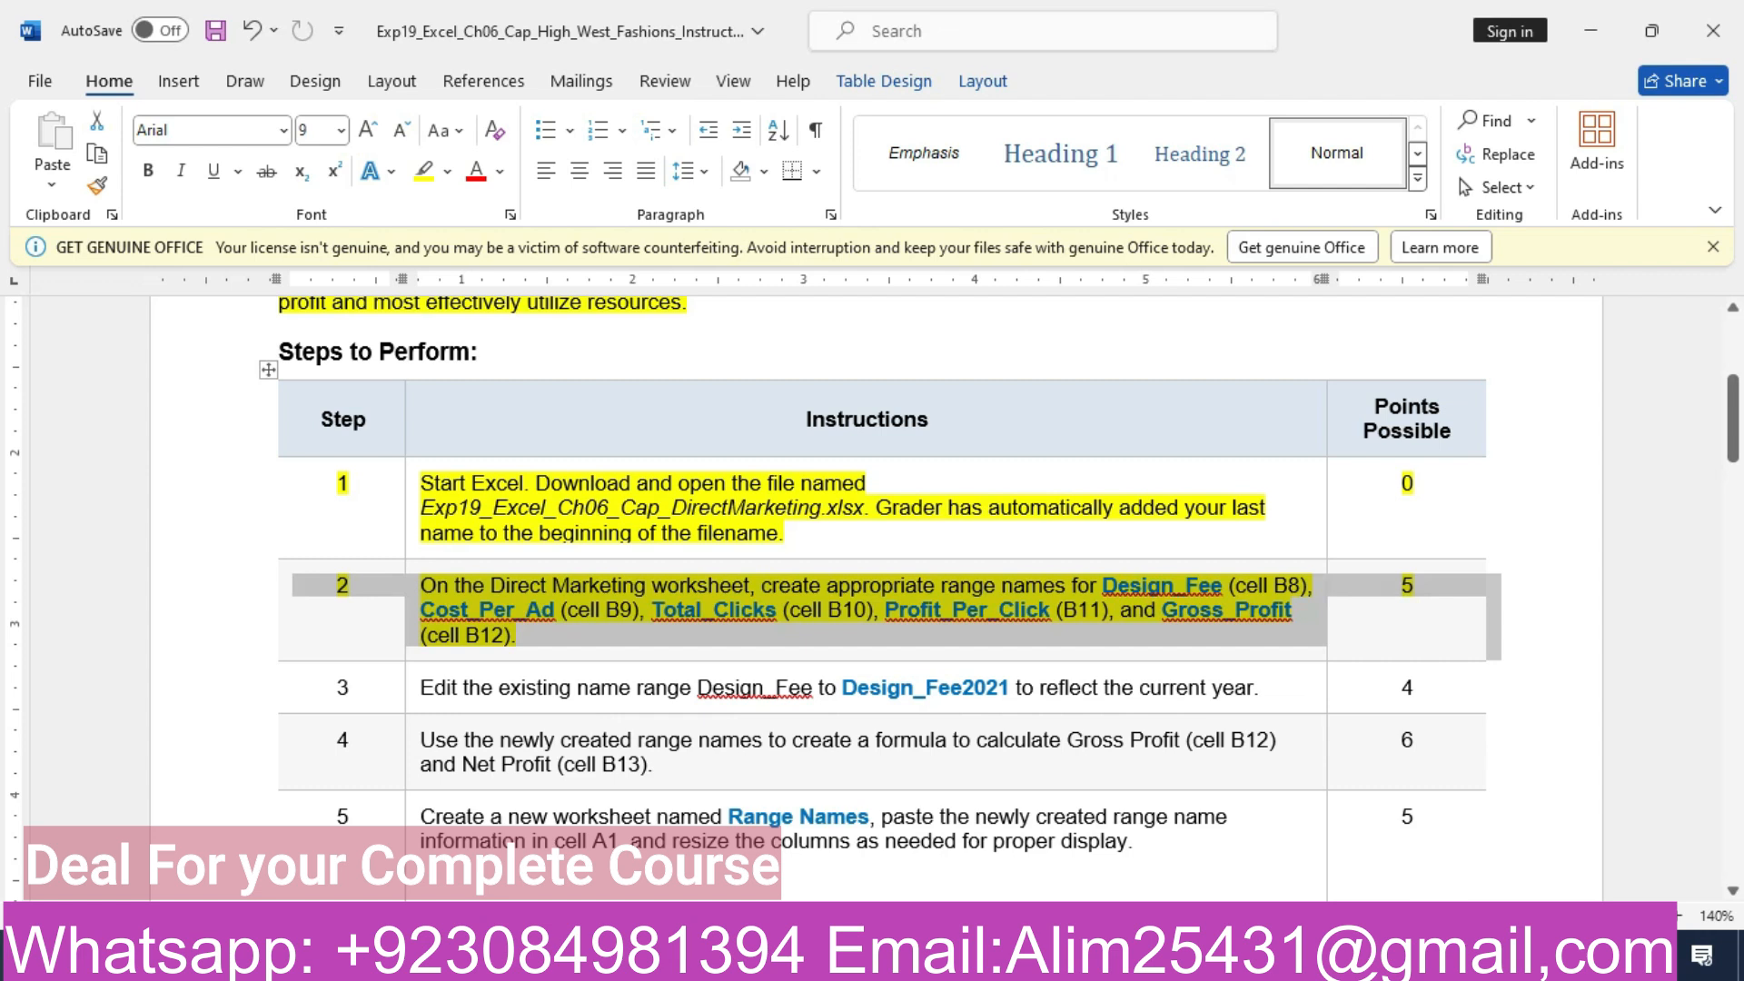
- Copy Design_Fee from the step 2 instructions and assign it as the range name of cell B8 in the Excel workbook
left_click(1117, 585)
left_click_drag(1103, 586, 1223, 586)
key("ctrl+c")
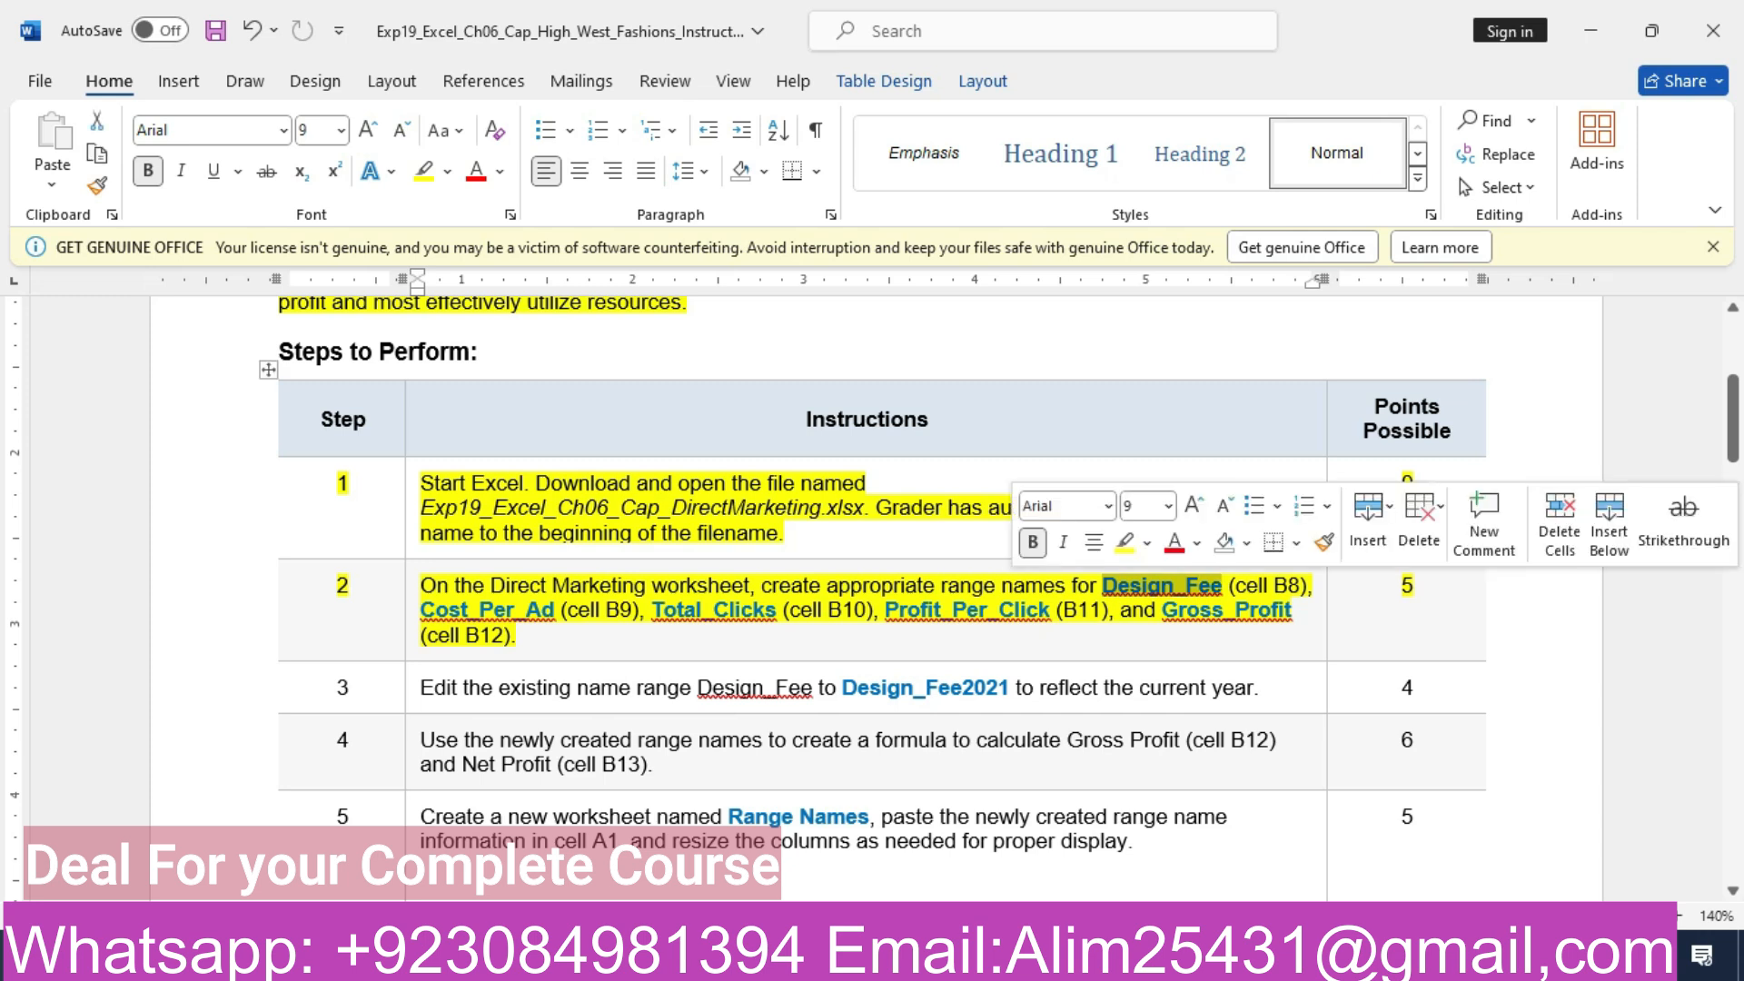
key("alt+Tab")
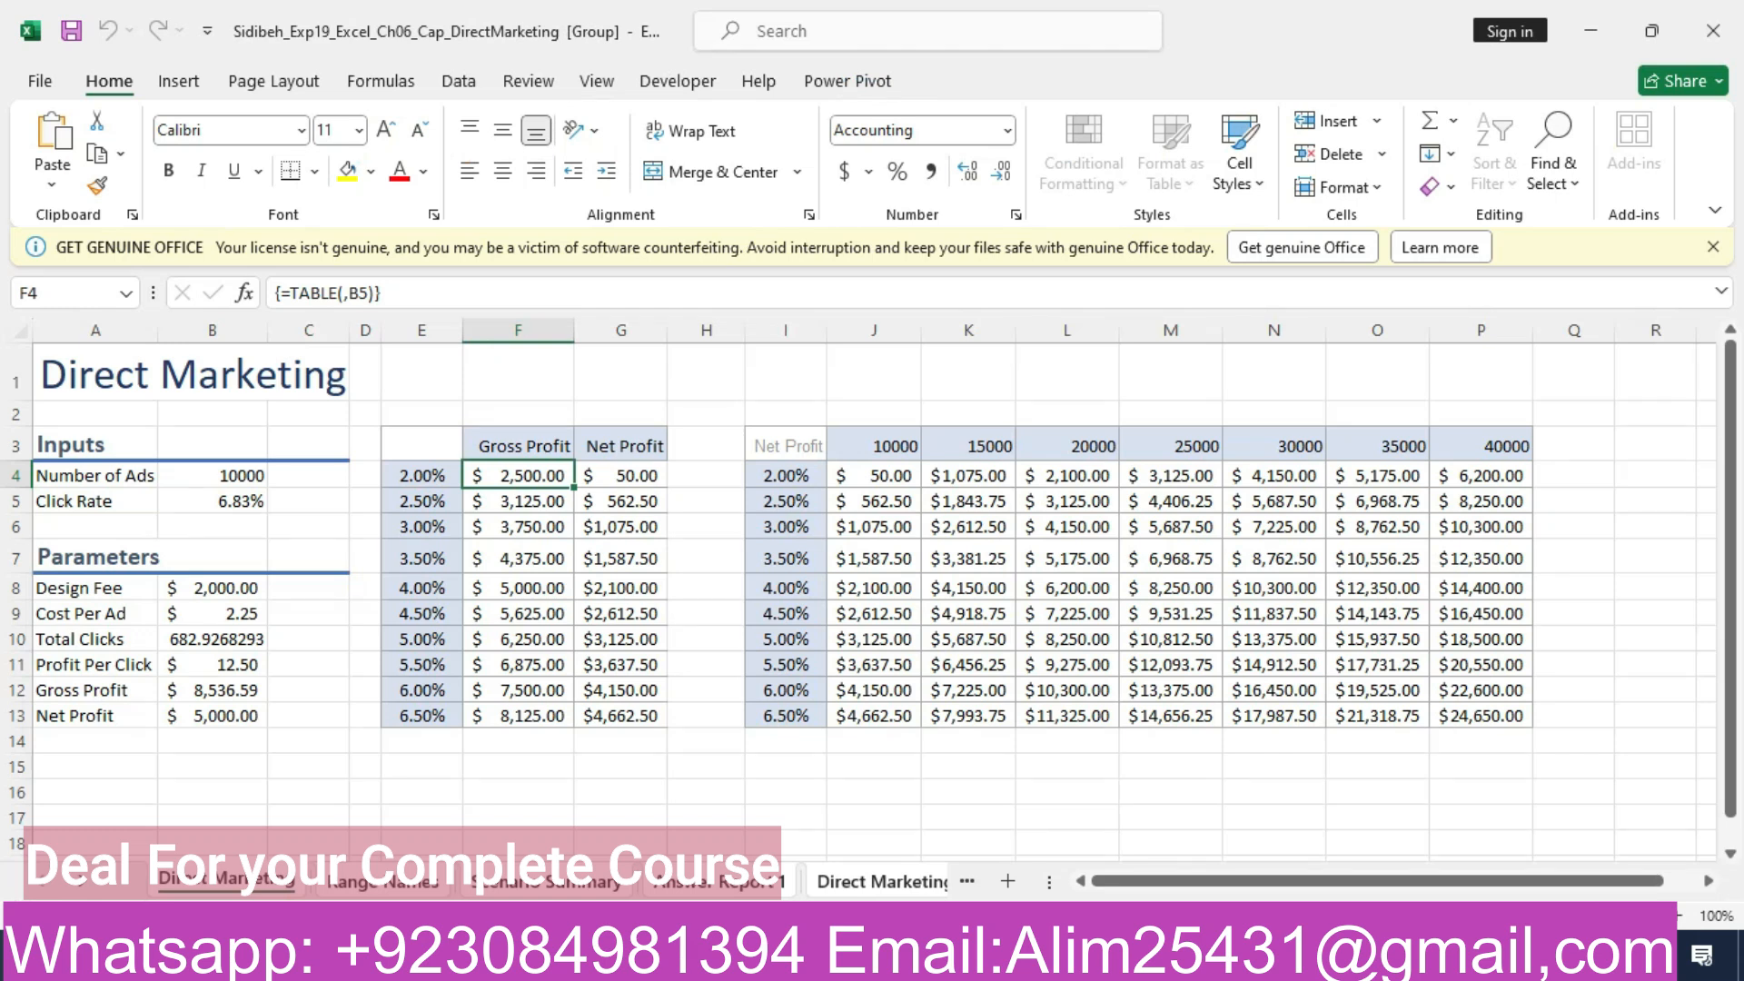
left_click(212, 588)
left_click(71, 293)
left_click(110, 293)
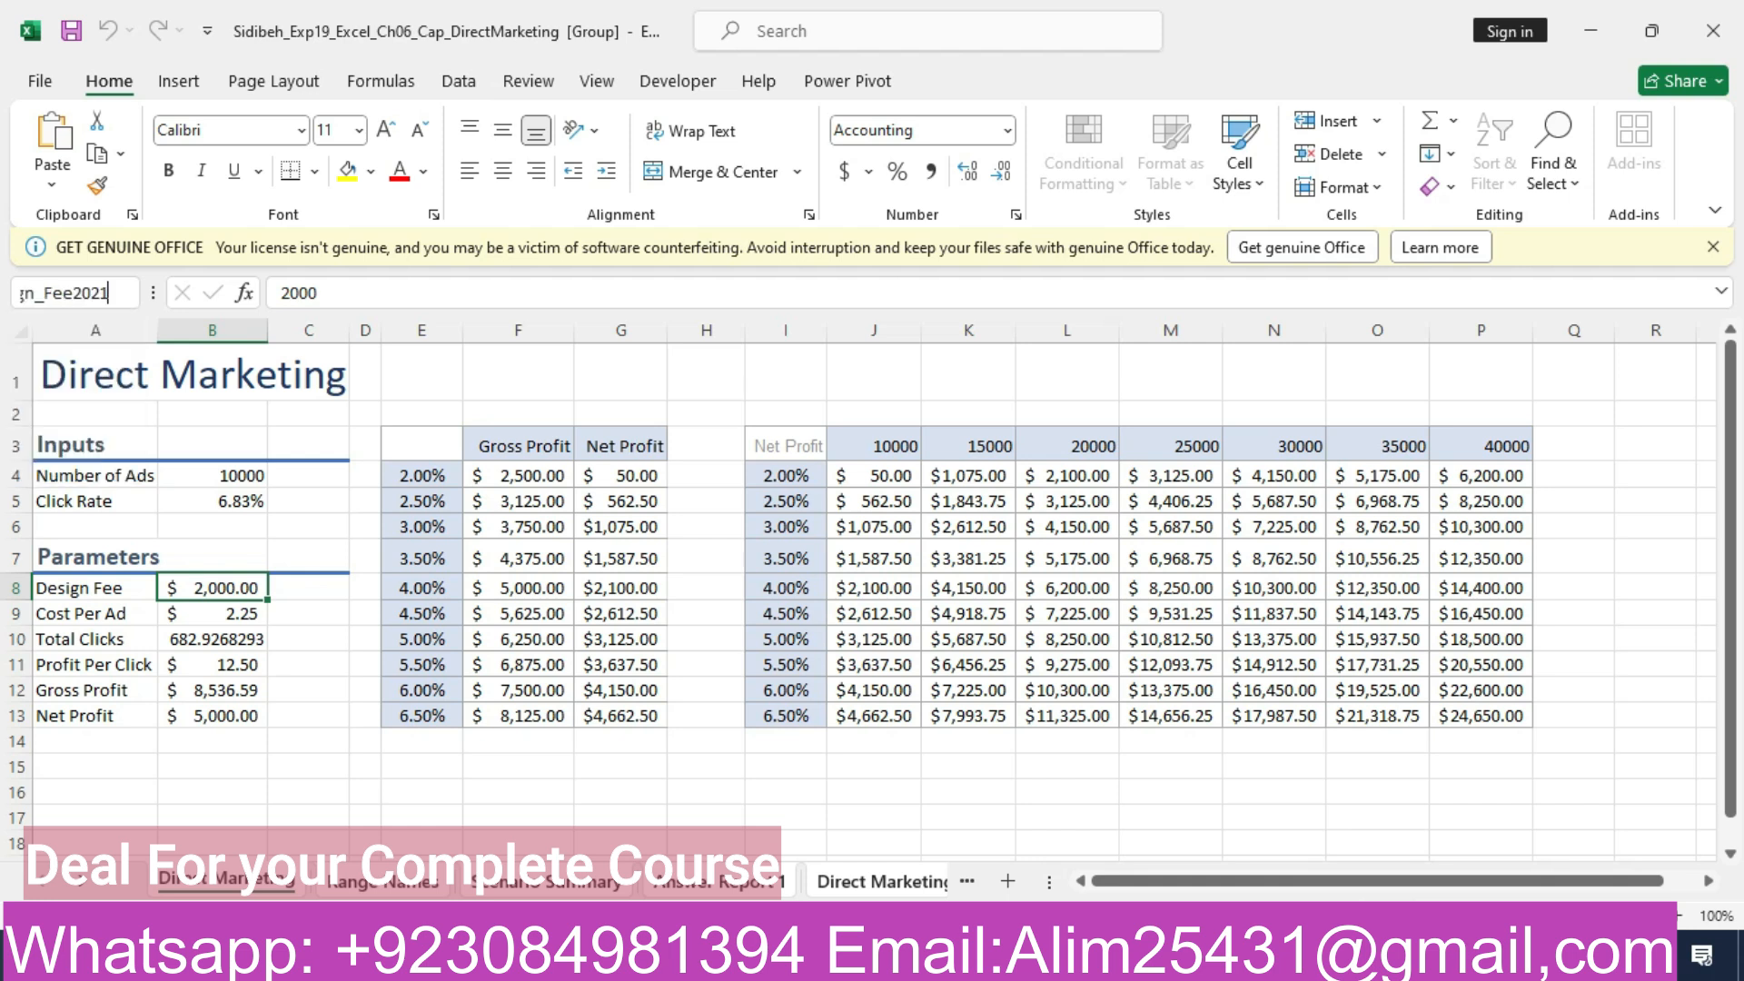
key("BackSpace")
key("BackSpace")
key("BackSpace")
key("BackSpace")
key("BackSpace")
key("BackSpace")
key("BackSpace")
key("BackSpace")
key("BackSpace")
key("BackSpace")
key("BackSpace")
key("BackSpace")
key("BackSpace")
key("BackSpace")
key("ctrl+v")
key("Return")
- Copy Cost_Per_Ad from the Word instructions and assign it as the range name of cell B9 in Excel
key("alt+Tab")
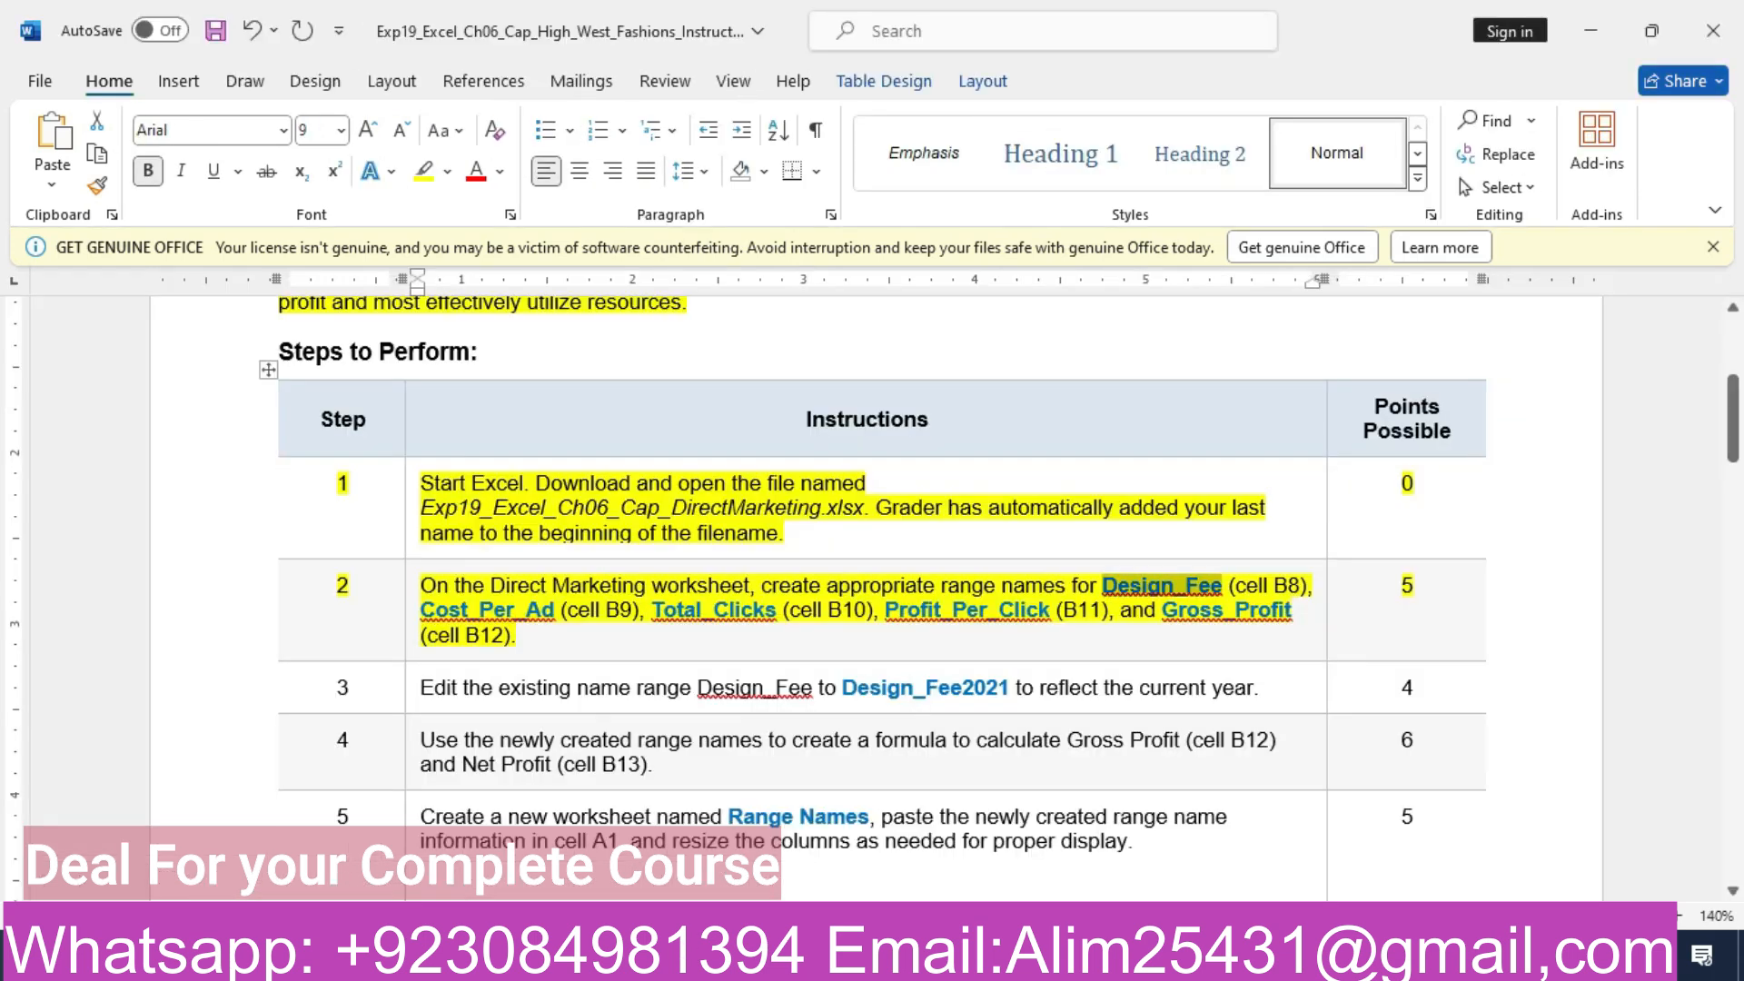
left_click_drag(421, 610, 557, 610)
key("ctrl+c")
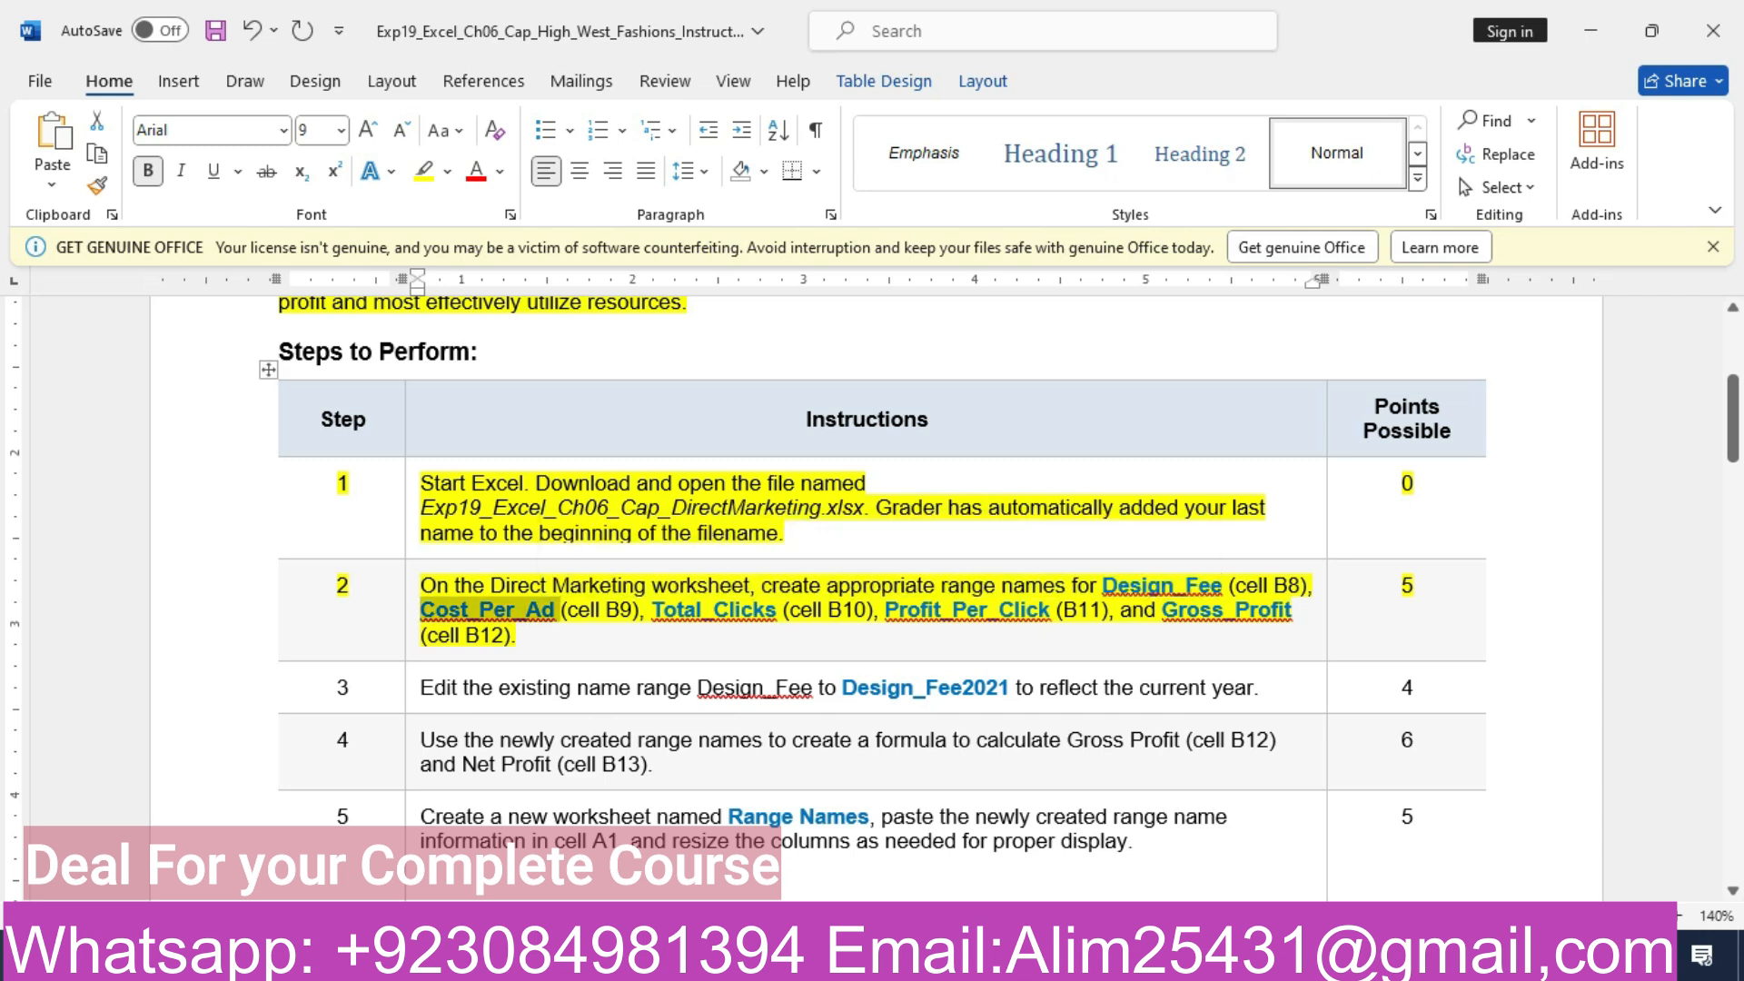
key("alt+Tab")
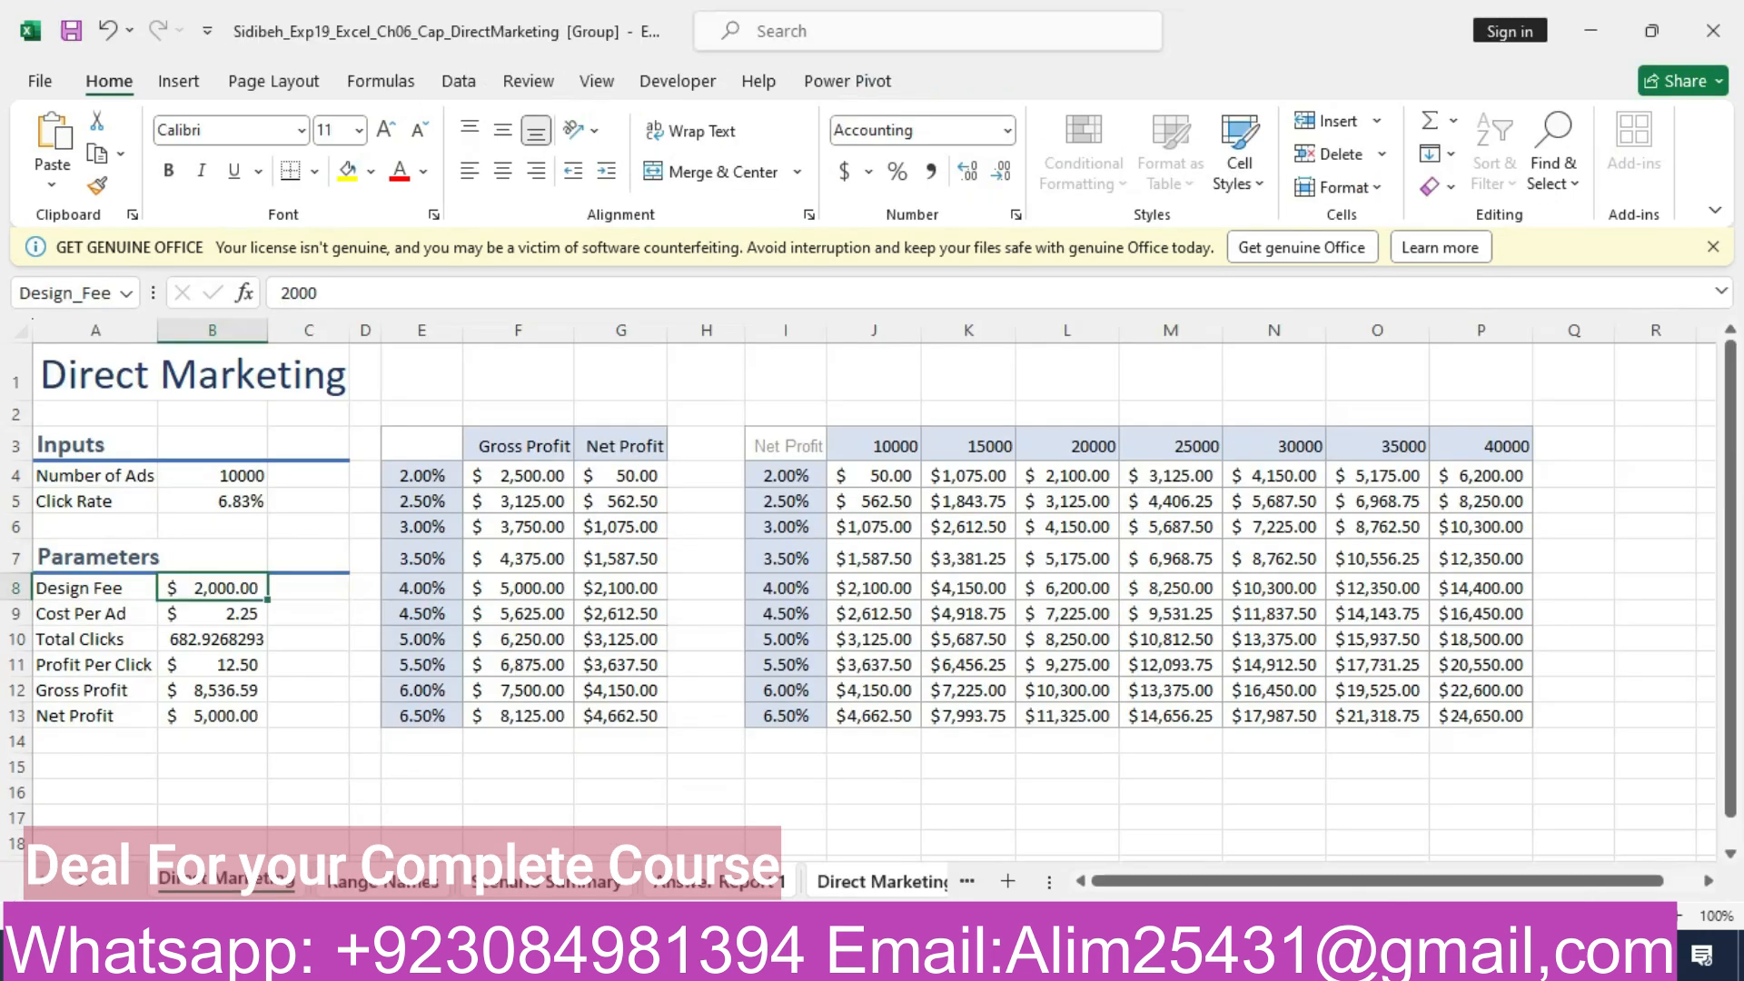
left_click(213, 614)
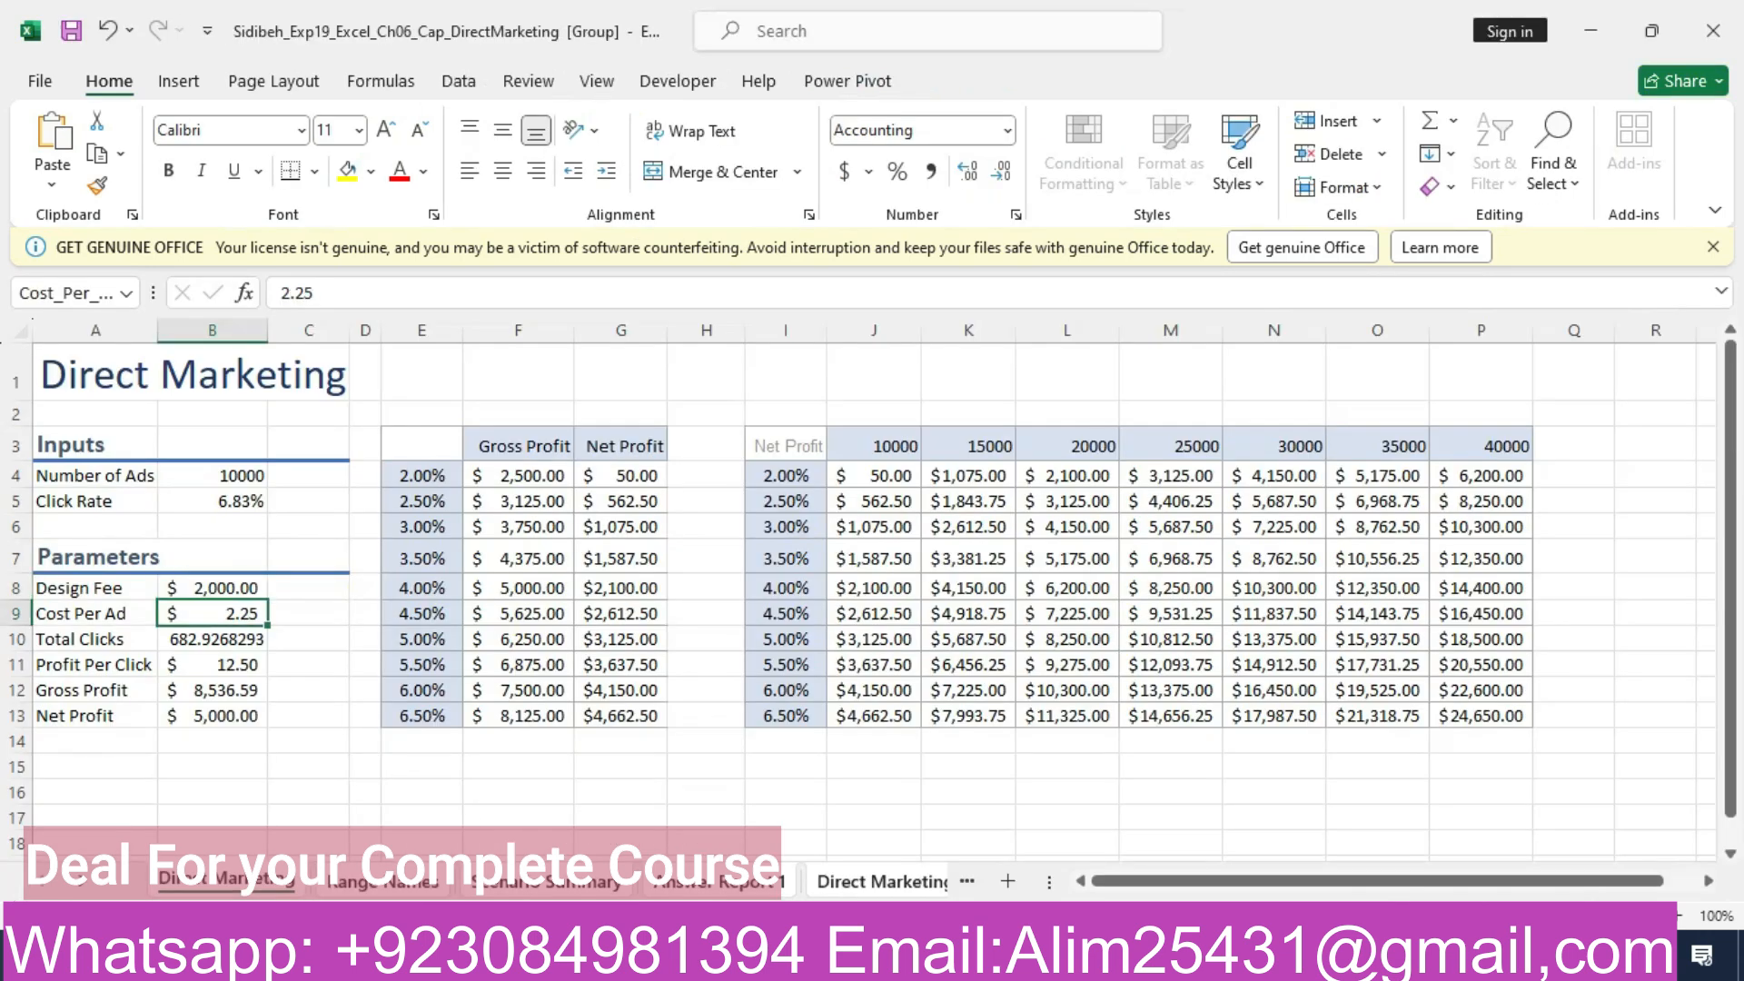
left_click(65, 293)
key("ctrl+v")
key("Return")
- Copy Total_Clicks from the Word instructions and assign it as the range name of cell B10 in Excel
key("alt+Tab")
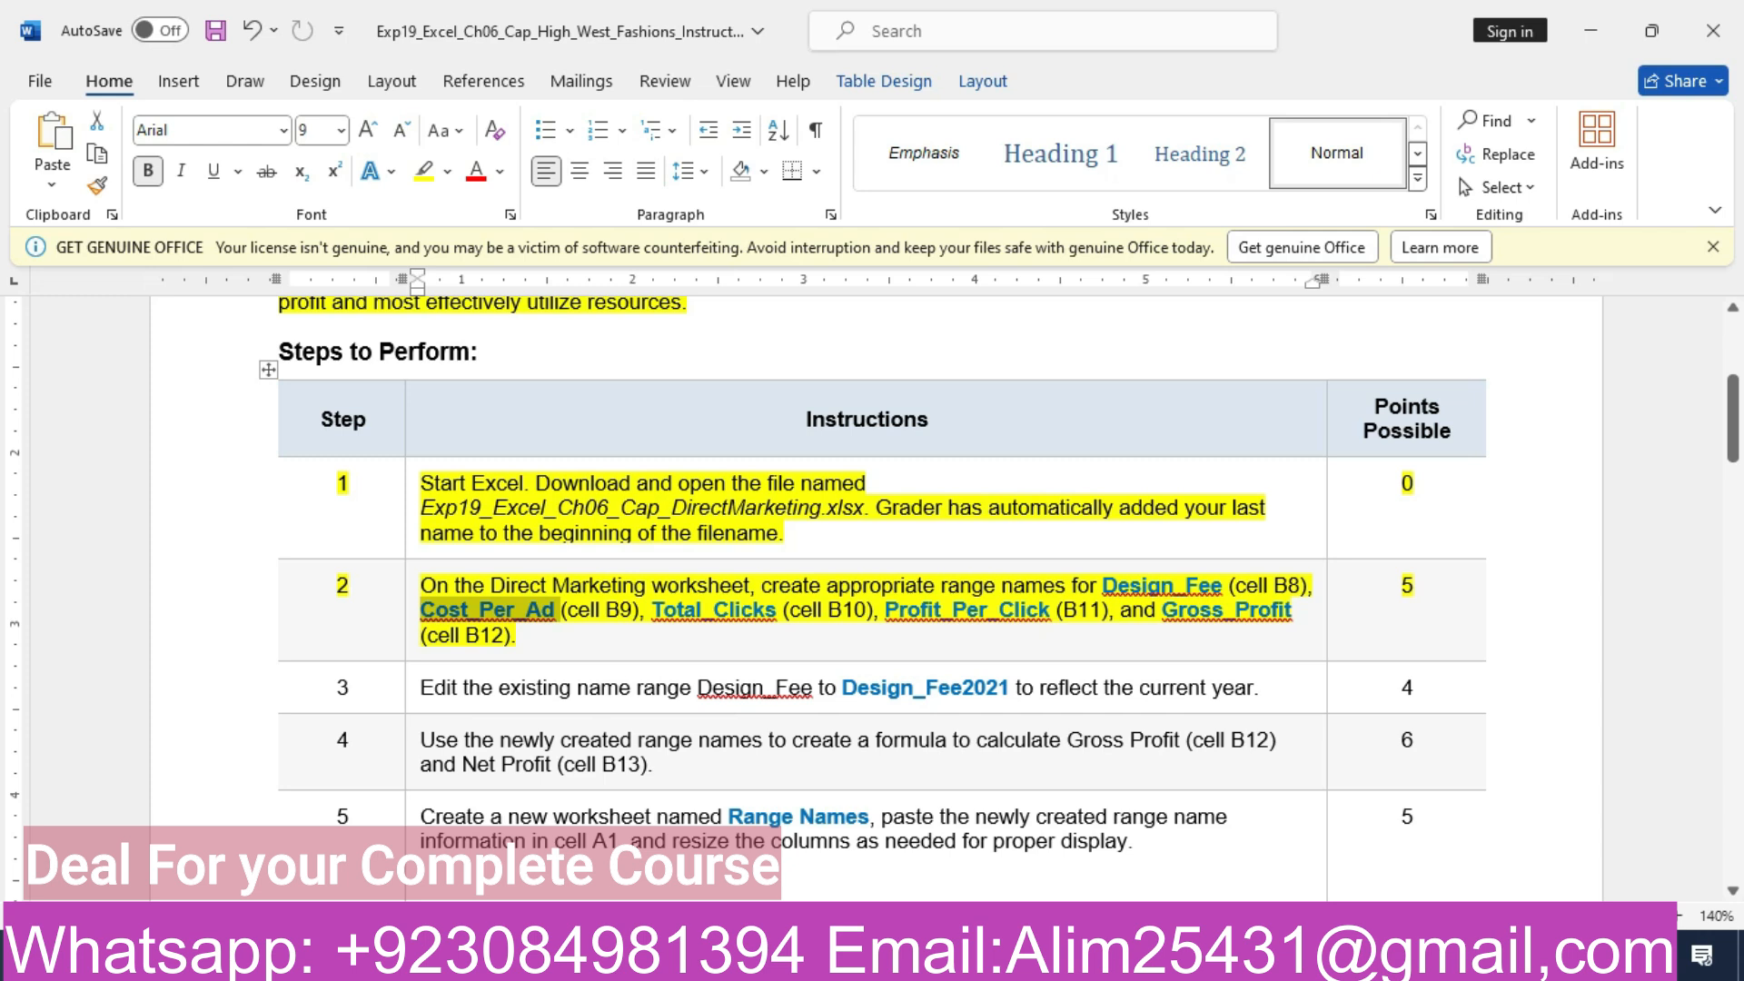
left_click_drag(653, 610, 776, 611)
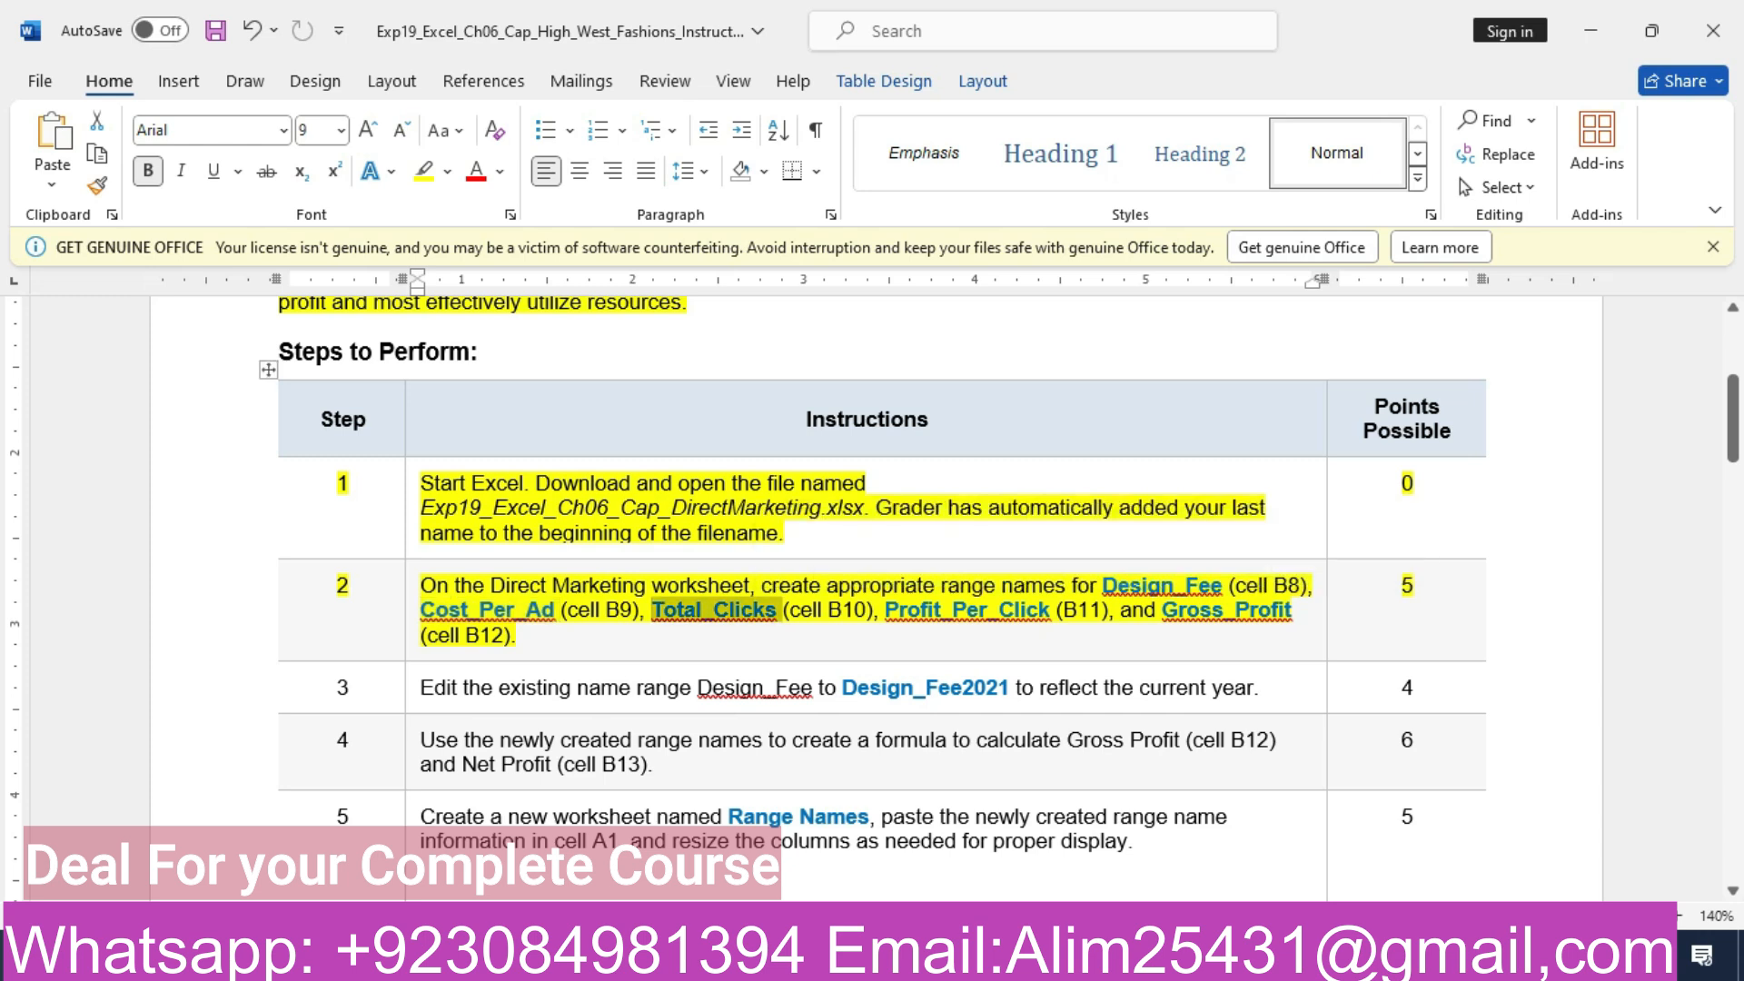
key("ctrl+c")
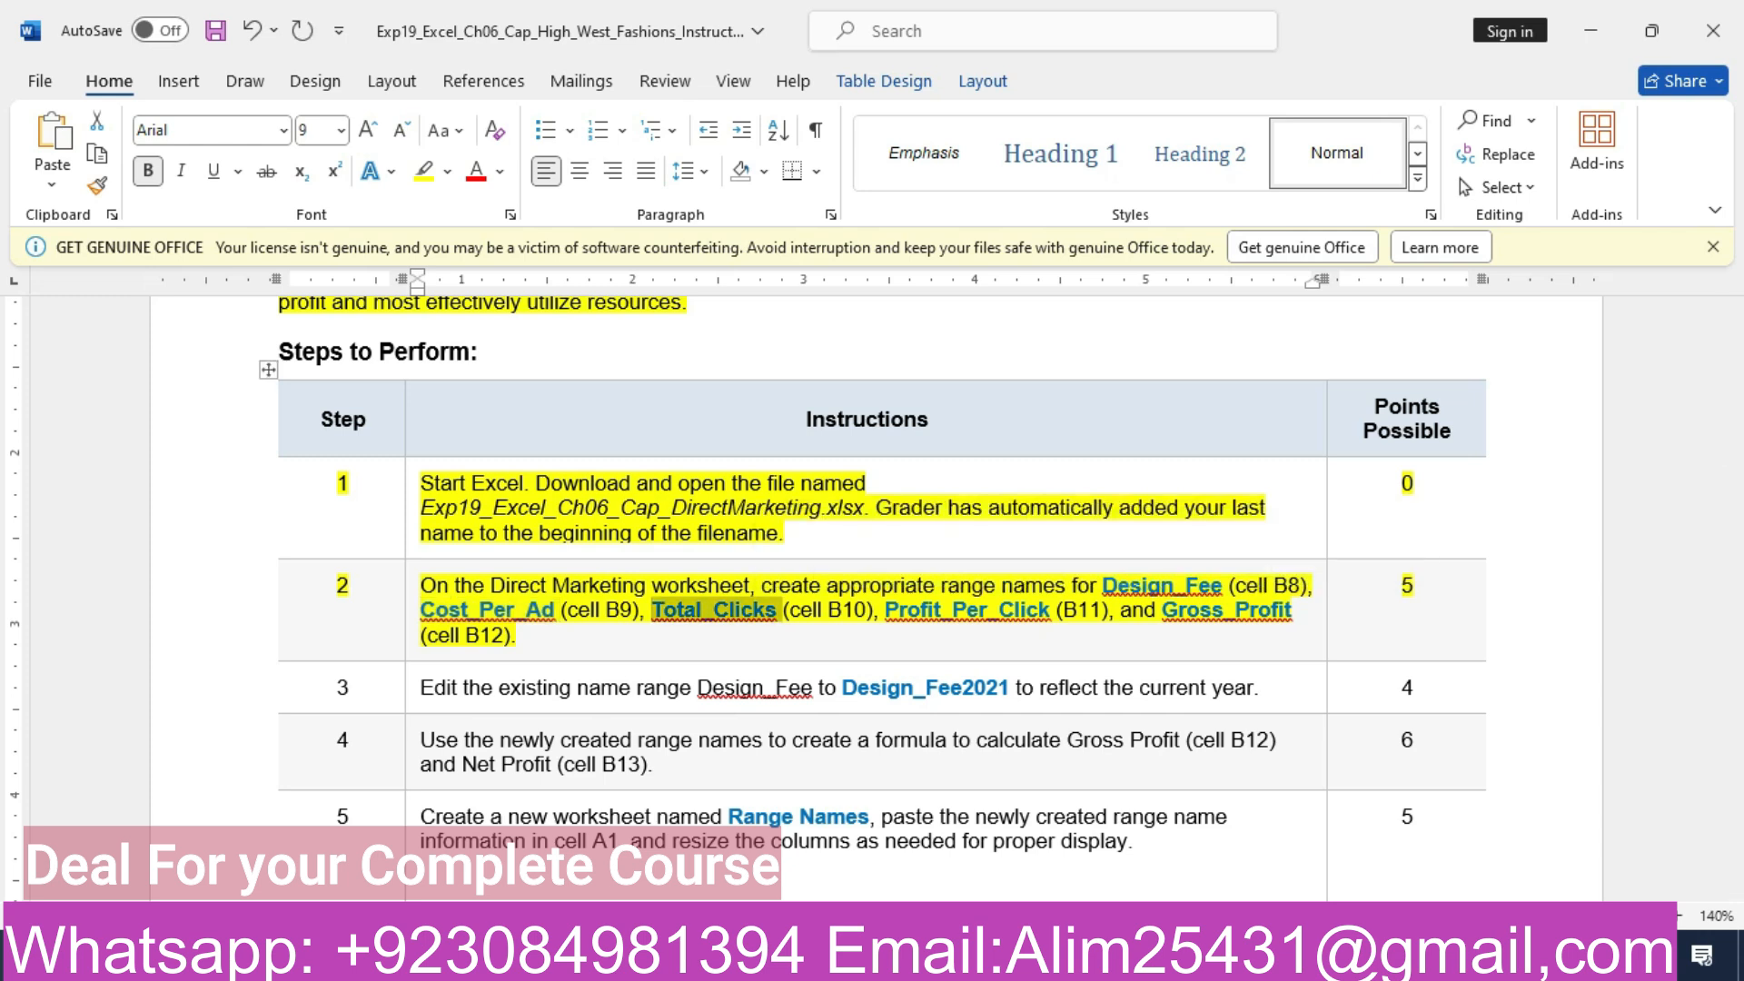
key("alt+Tab")
left_click(212, 639)
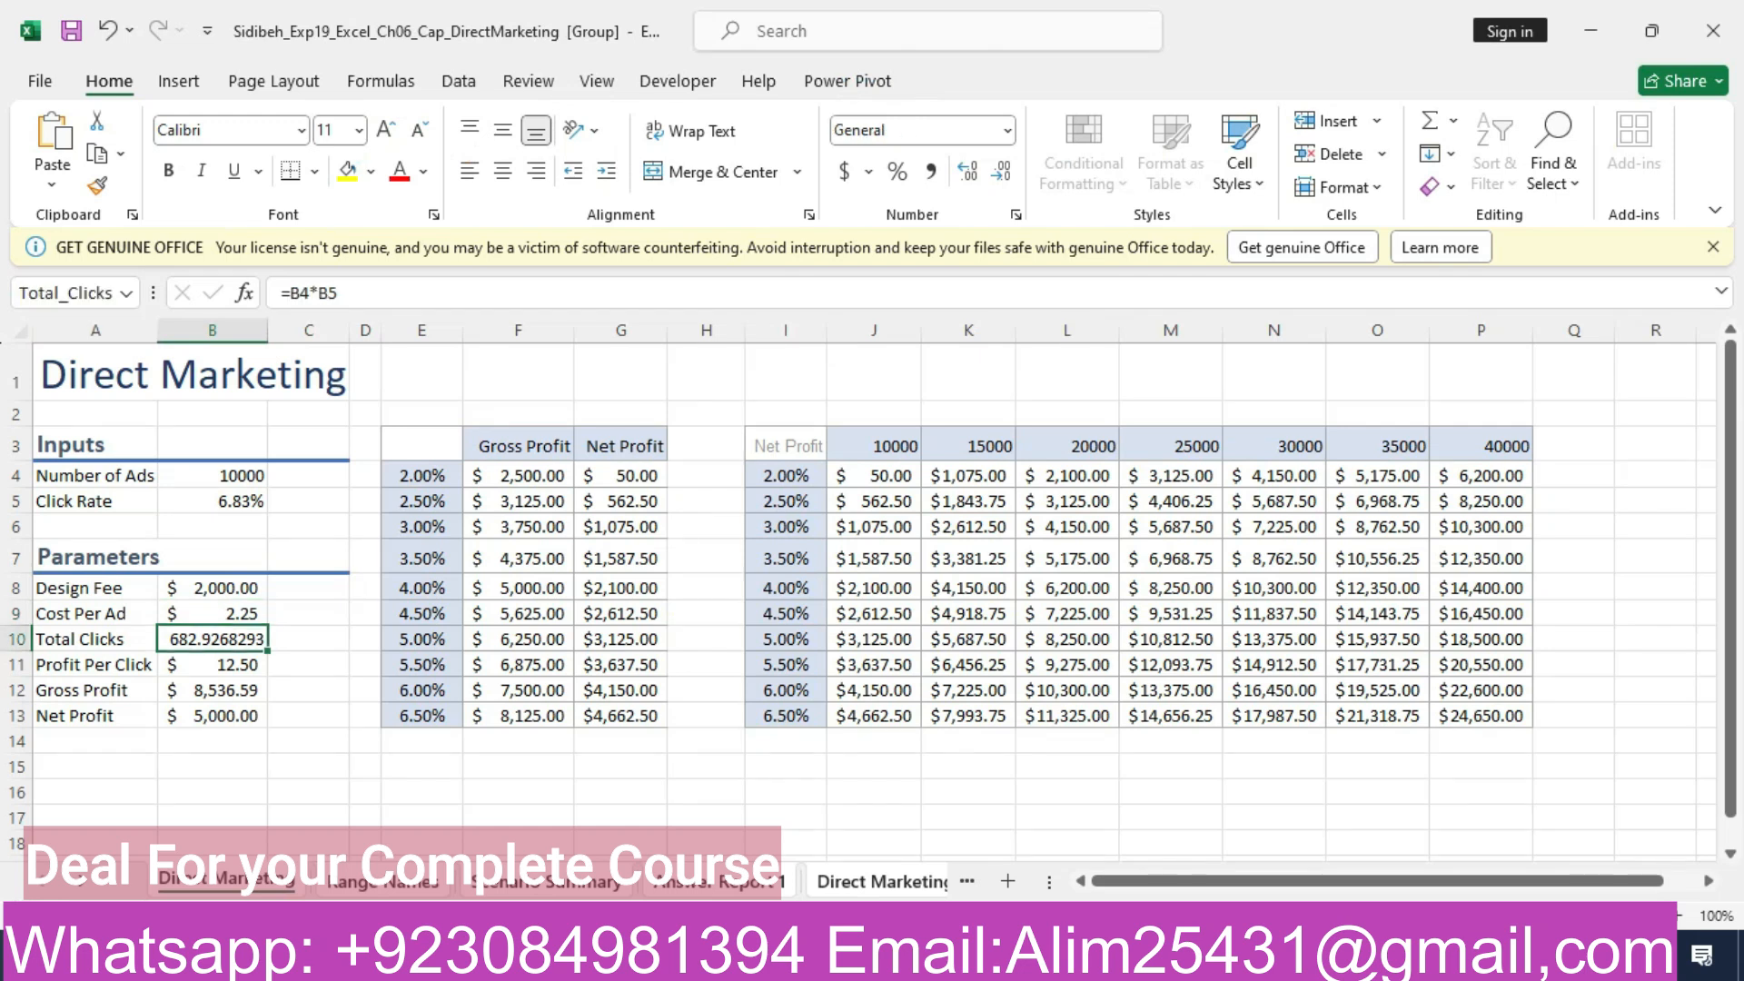
left_click(68, 293)
key("BackSpace")
key("ctrl+v")
key("Return")
- Copy Profit_Per_Click from the Word instructions and assign it as the range name of cell B11 in Excel
key("alt+Tab")
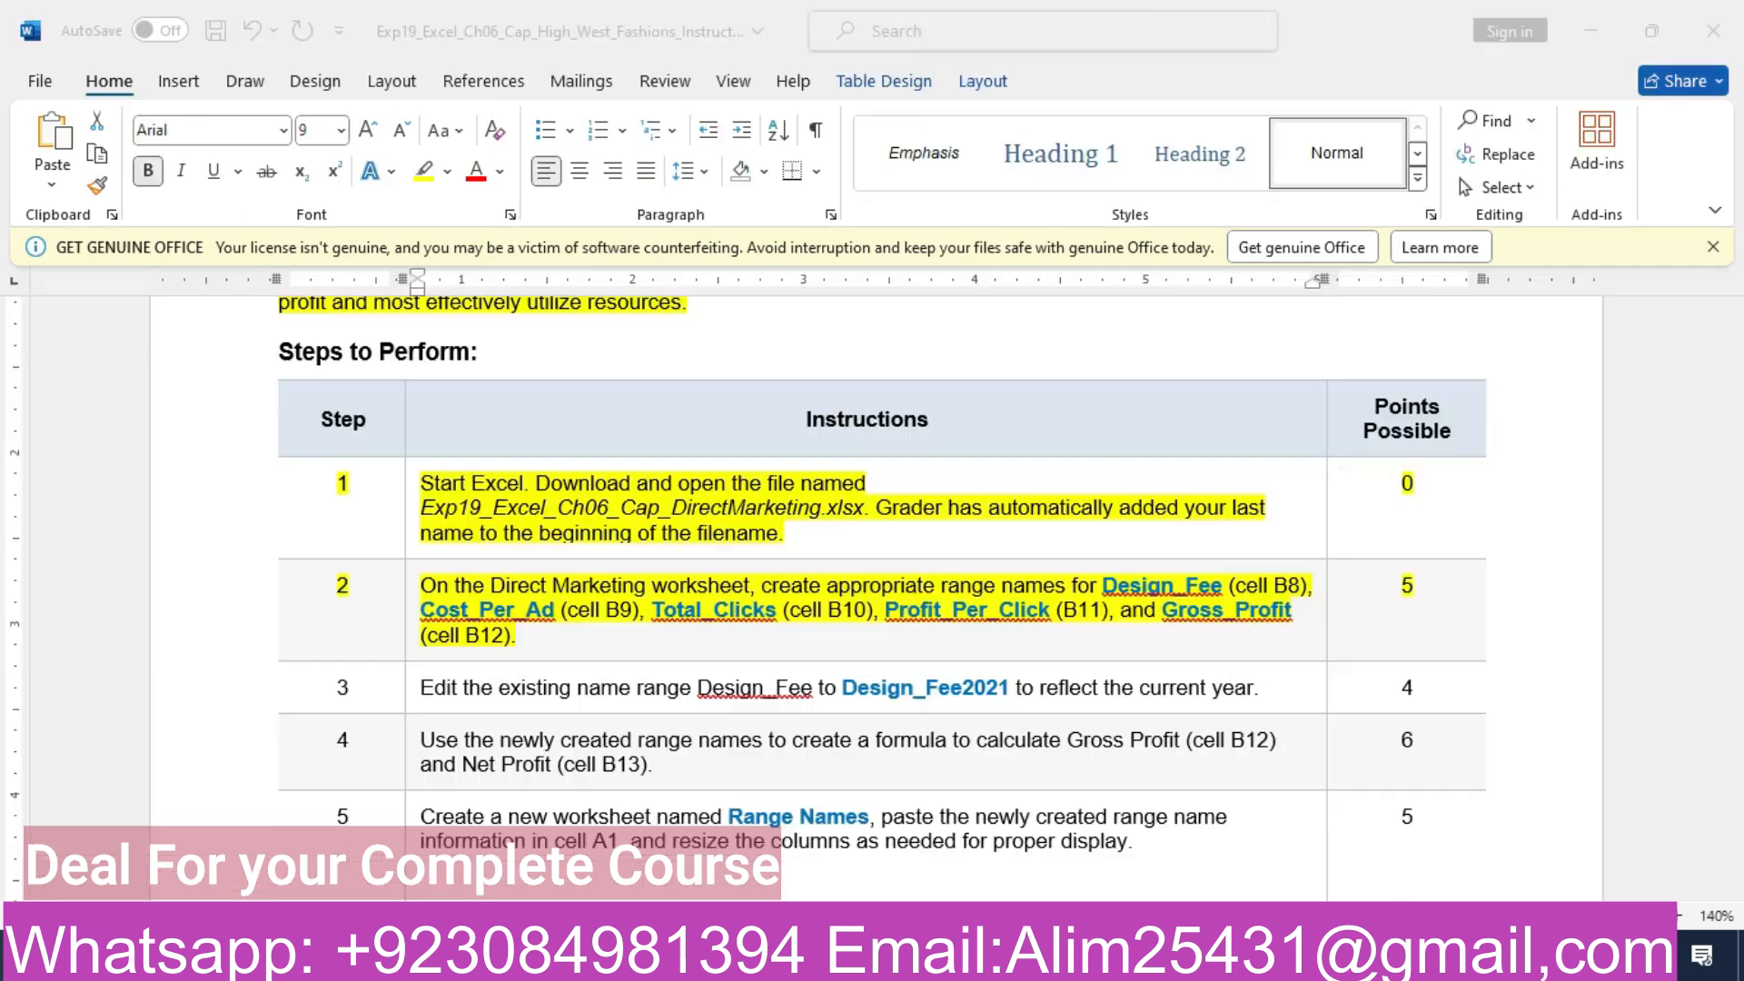
left_click_drag(884, 610, 1051, 610)
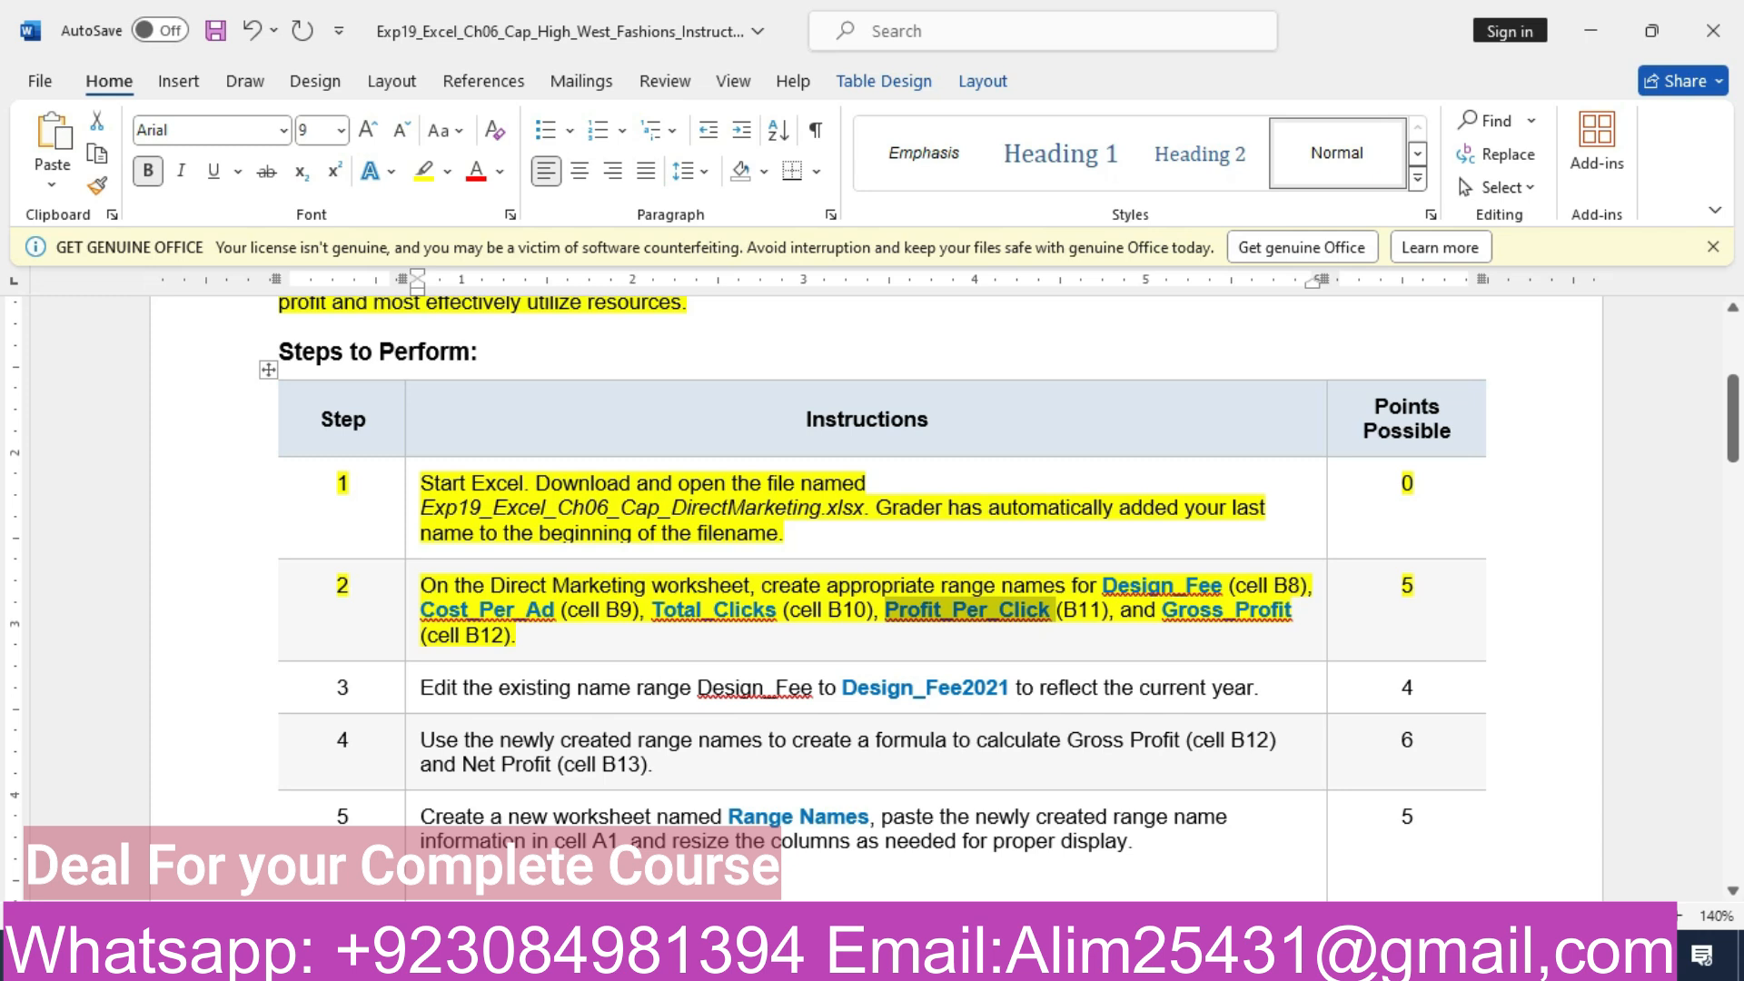
key("alt+Tab")
left_click(213, 665)
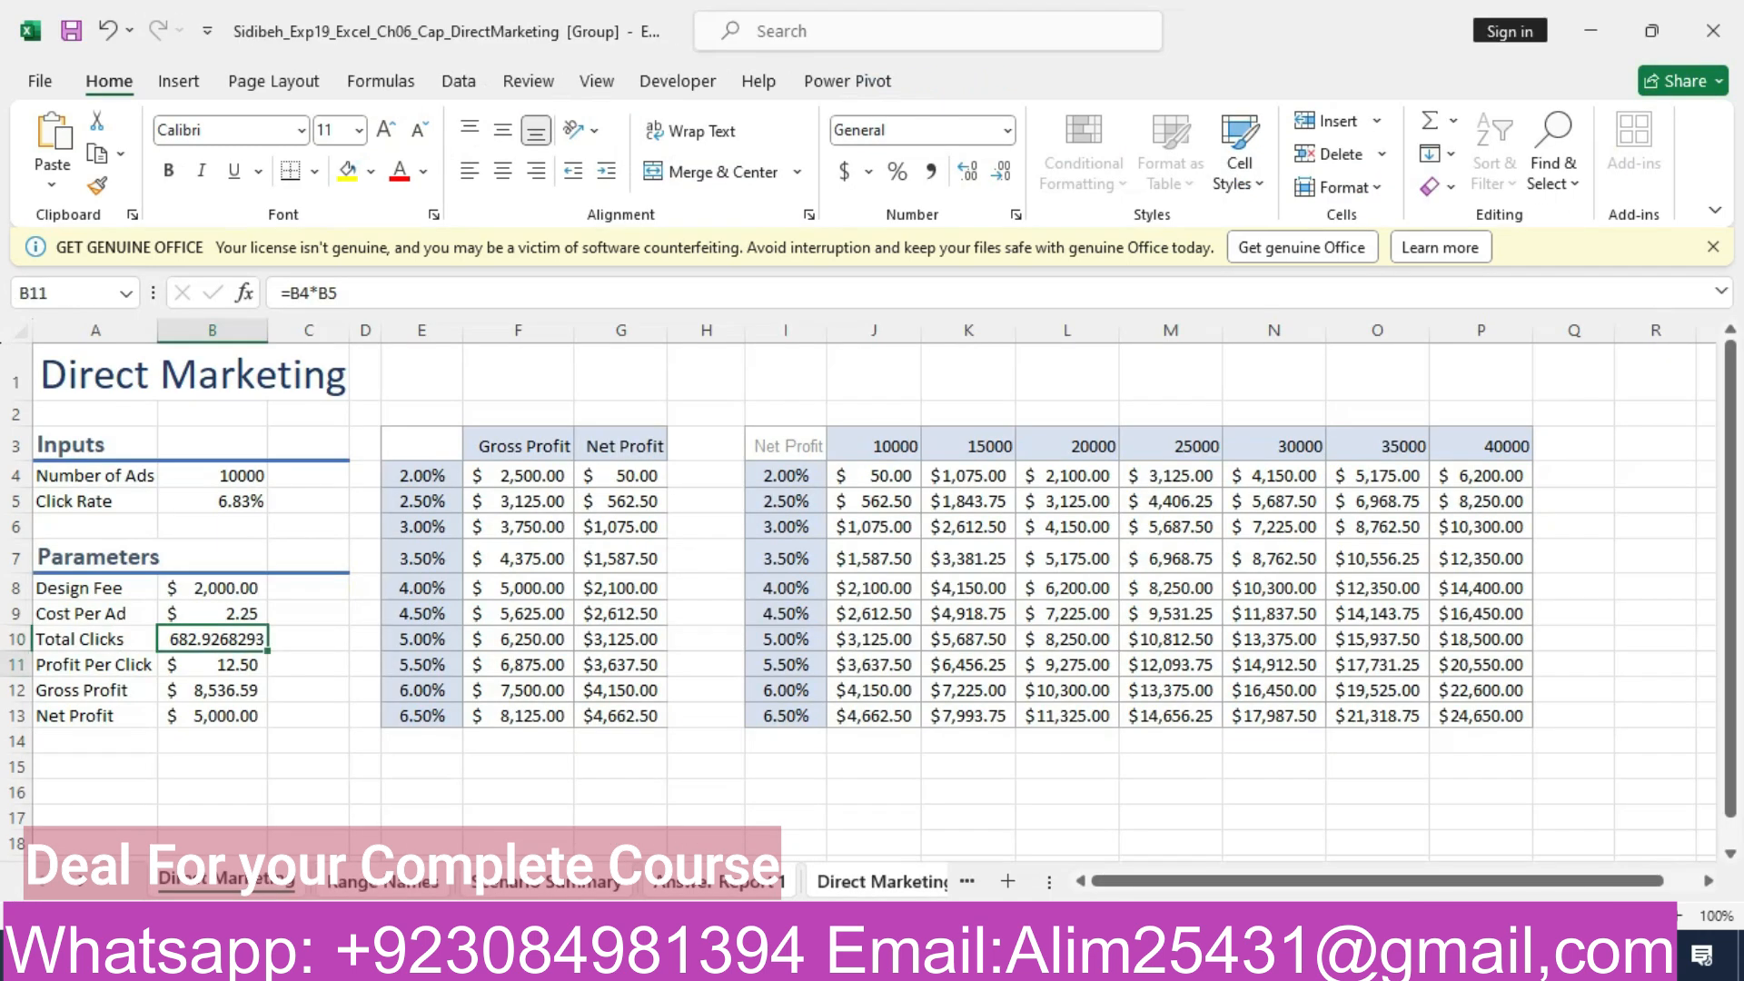
left_click(66, 294)
key("BackSpace")
key("ctrl+v")
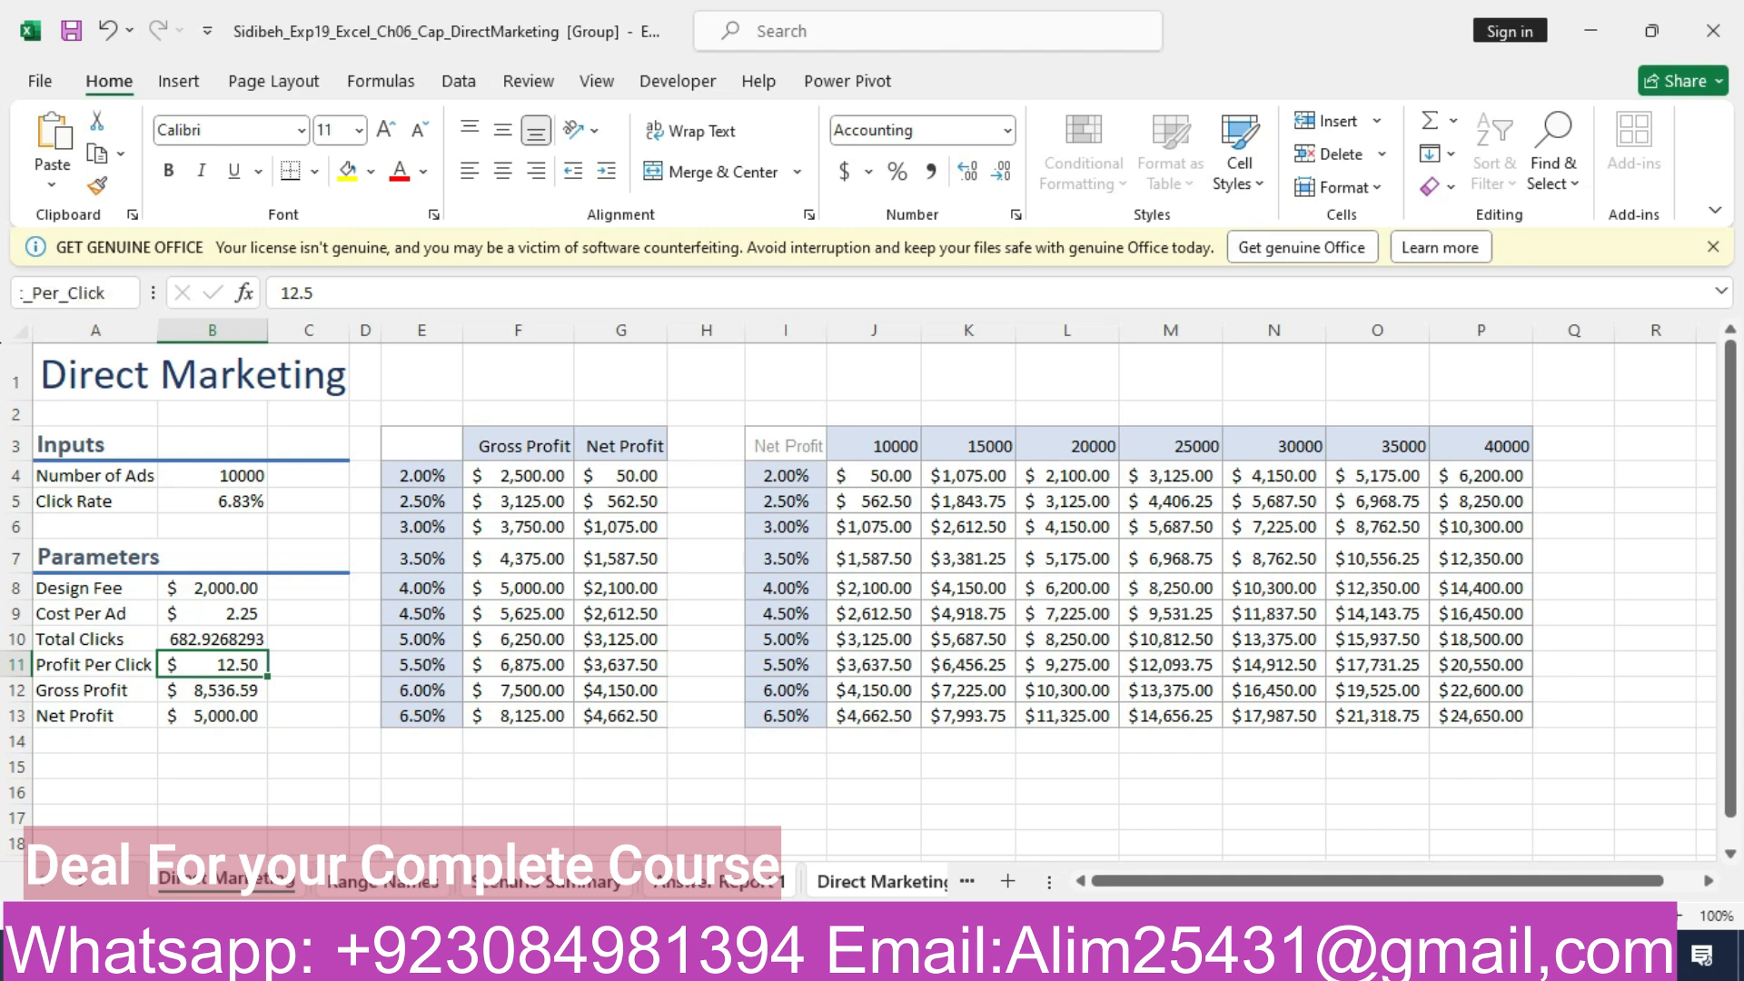
key("Return")
- Try to define Profit_Per_Click as a new workbook-scope name referring to cell B11 on the Direct Marketing sheet
left_click(380, 82)
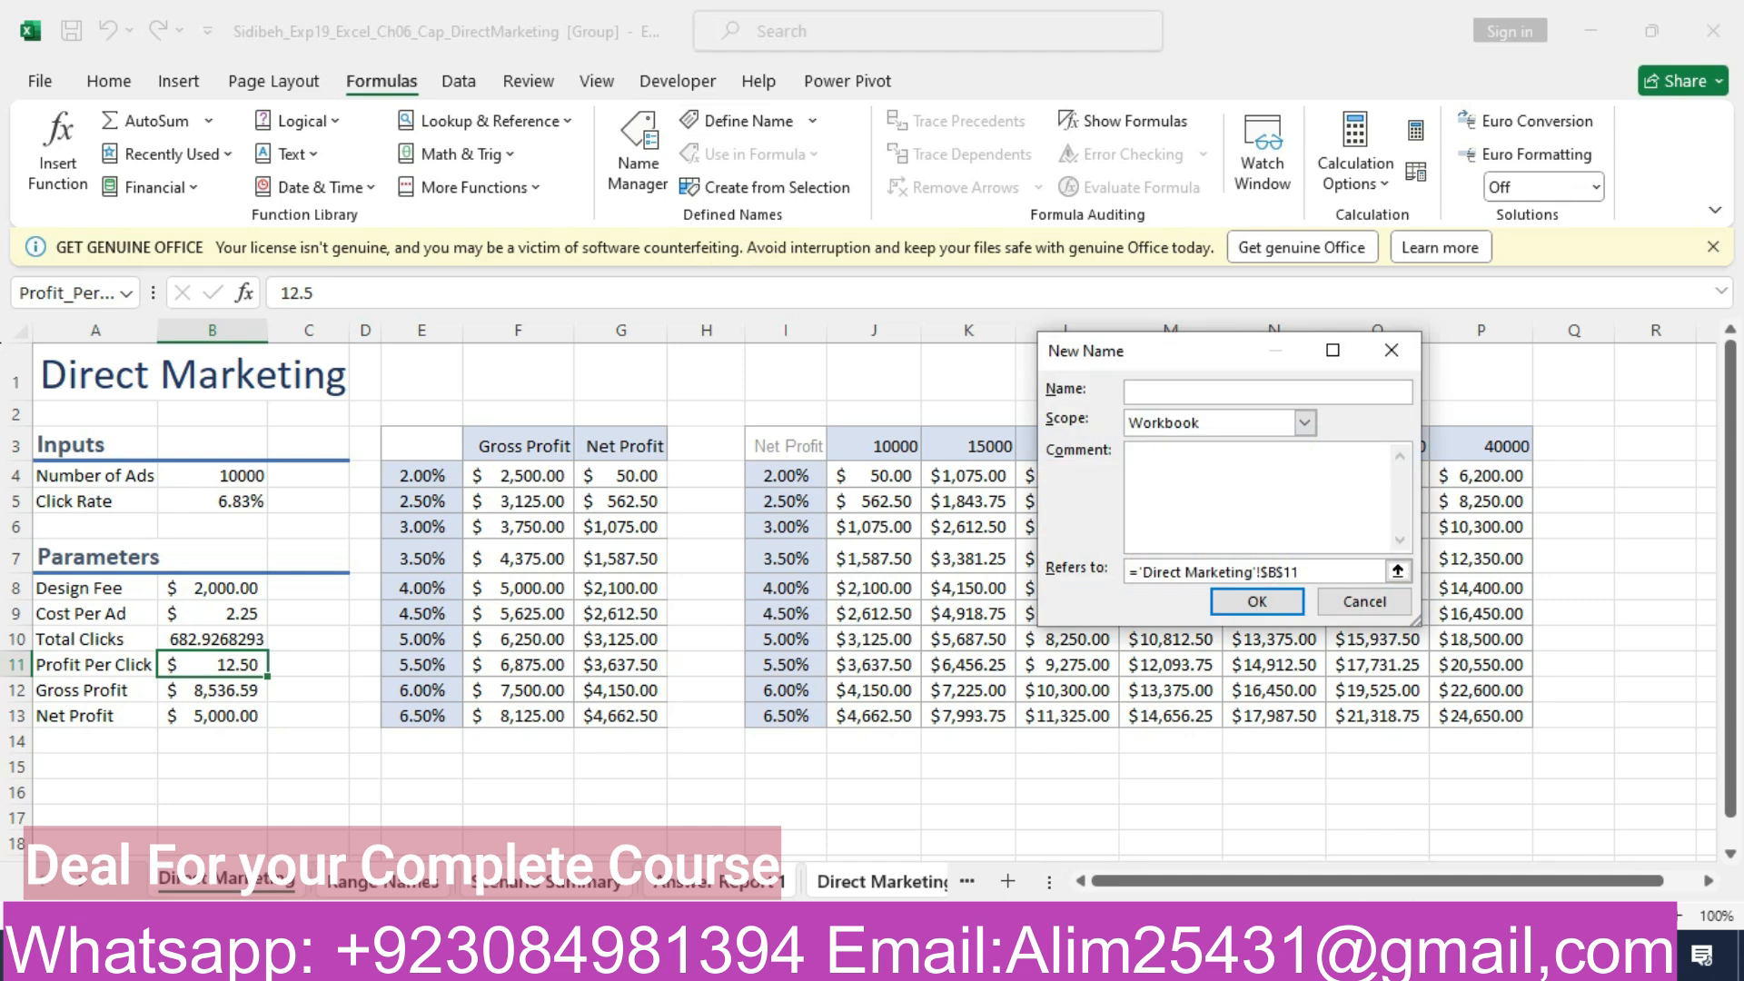
type("Profit_Per_Click")
left_click(1257, 602)
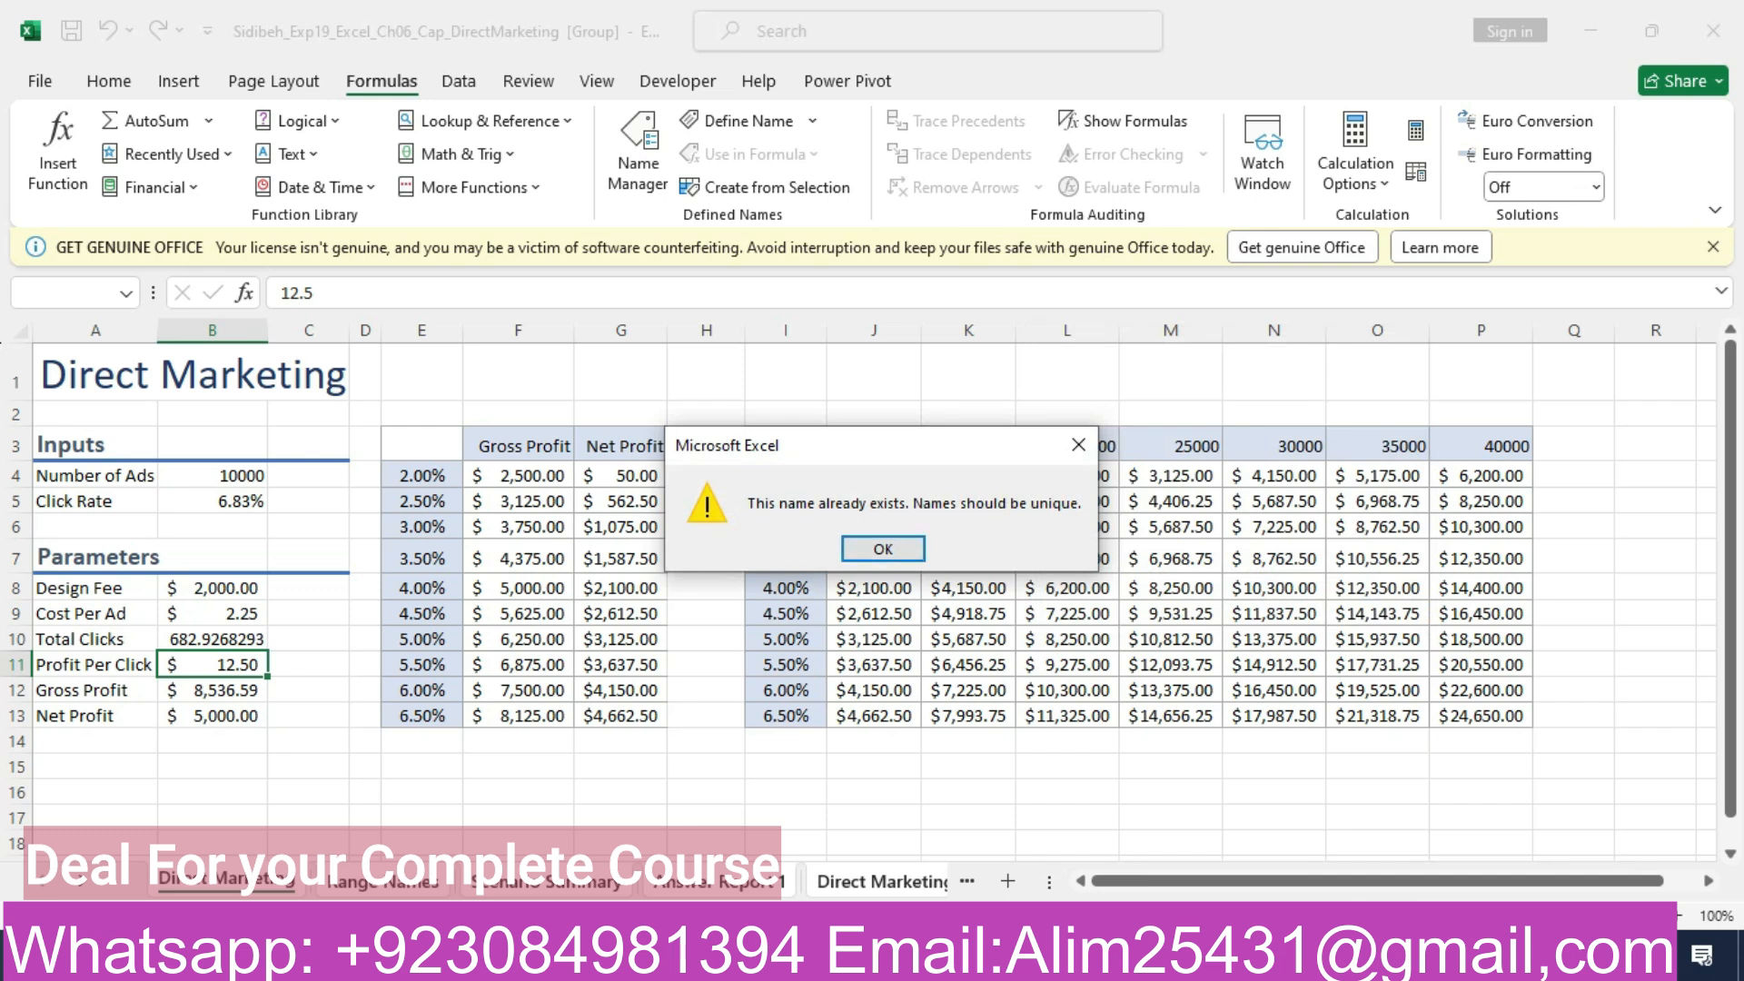
left_click(882, 548)
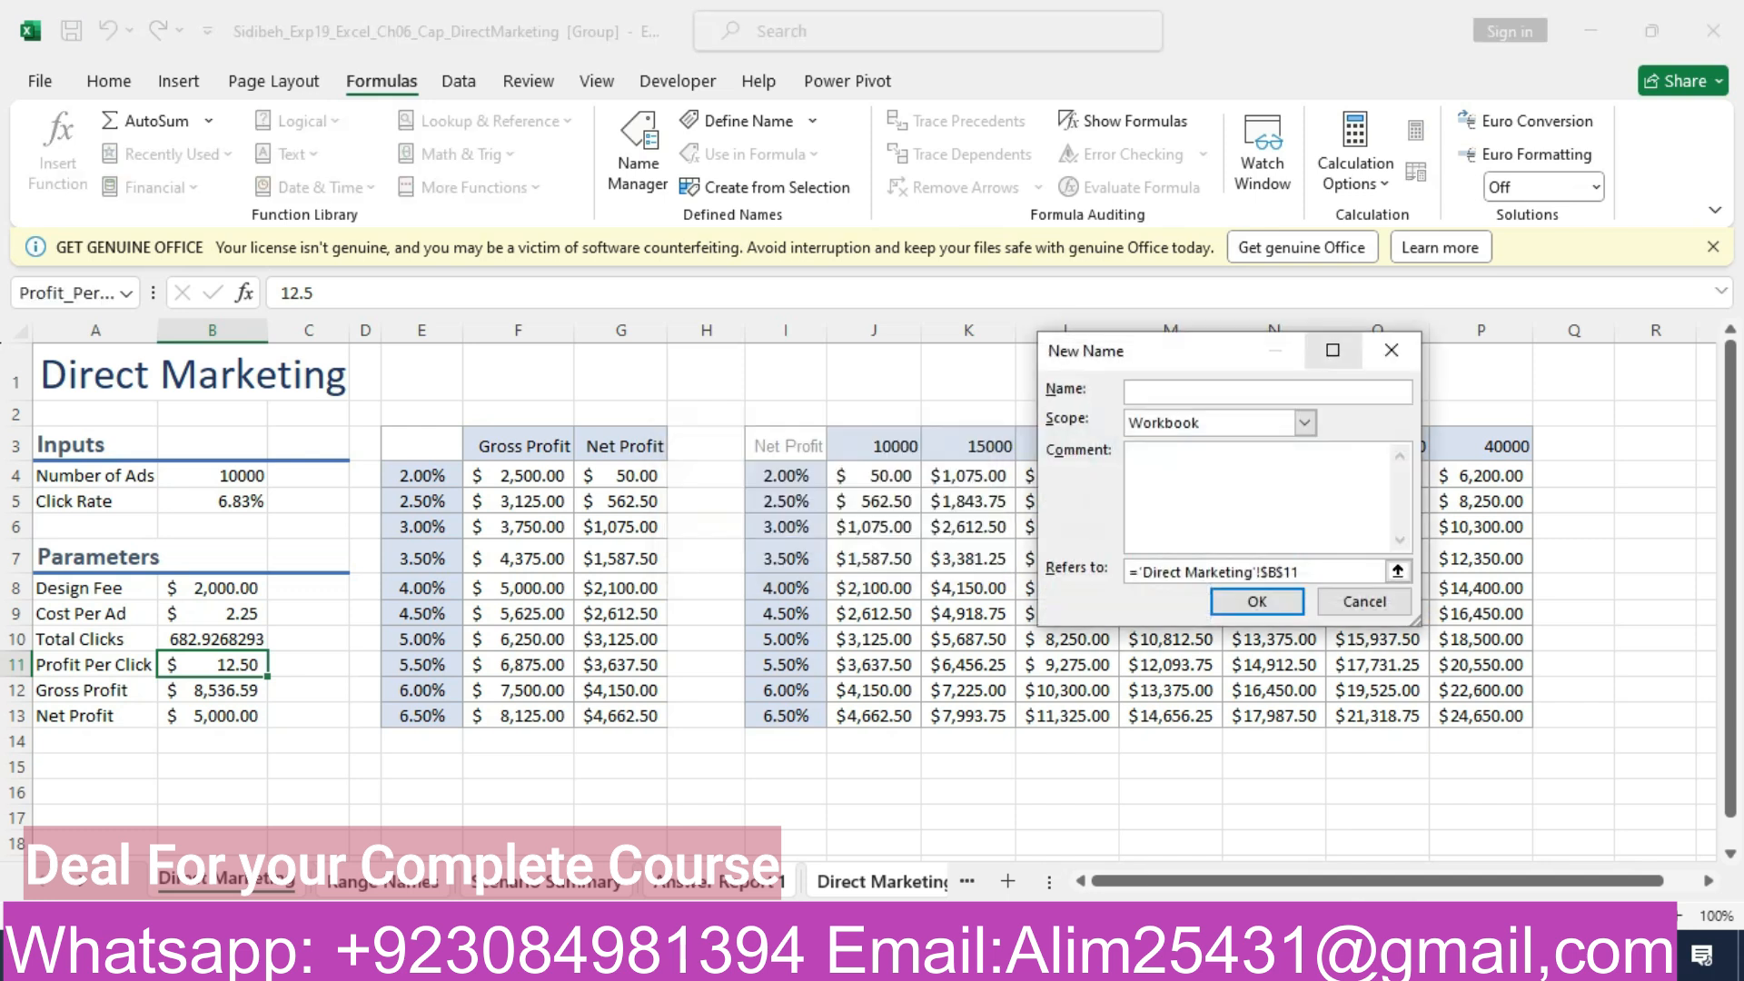
left_click(1393, 352)
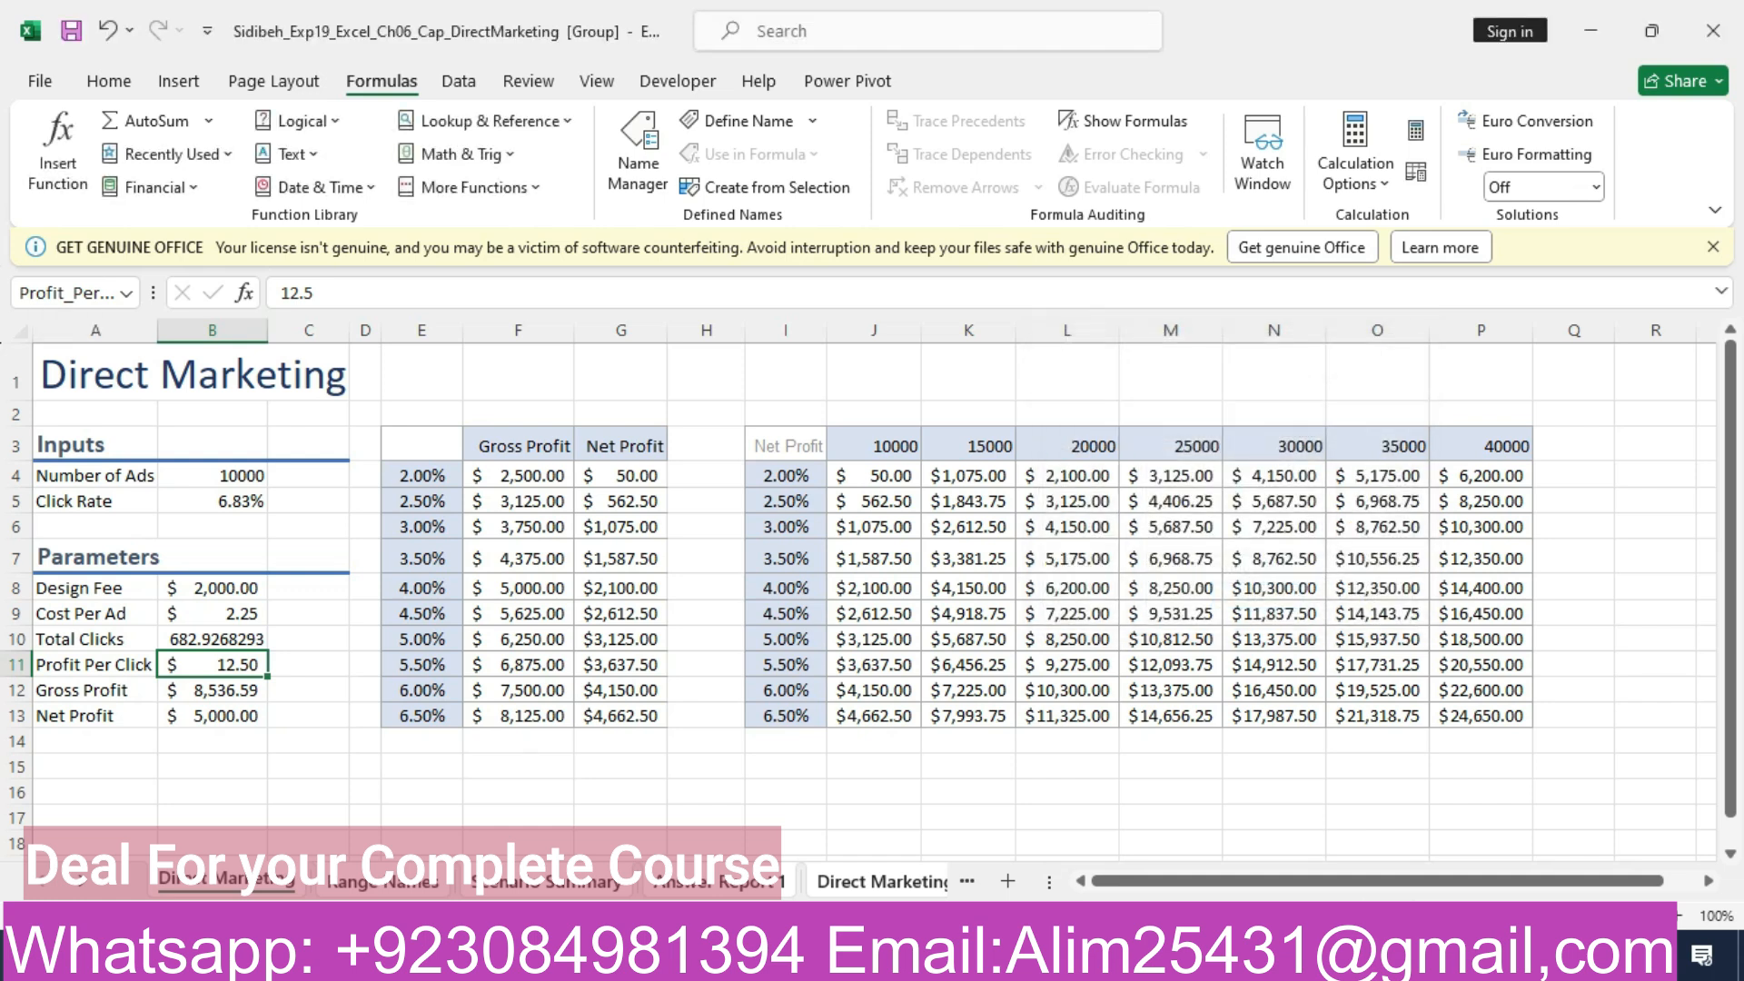
- Copy Gross_Profit from the Word instructions and assign it as the range name of cell B12 in Excel
mouse_move(837, 959)
left_click(838, 817)
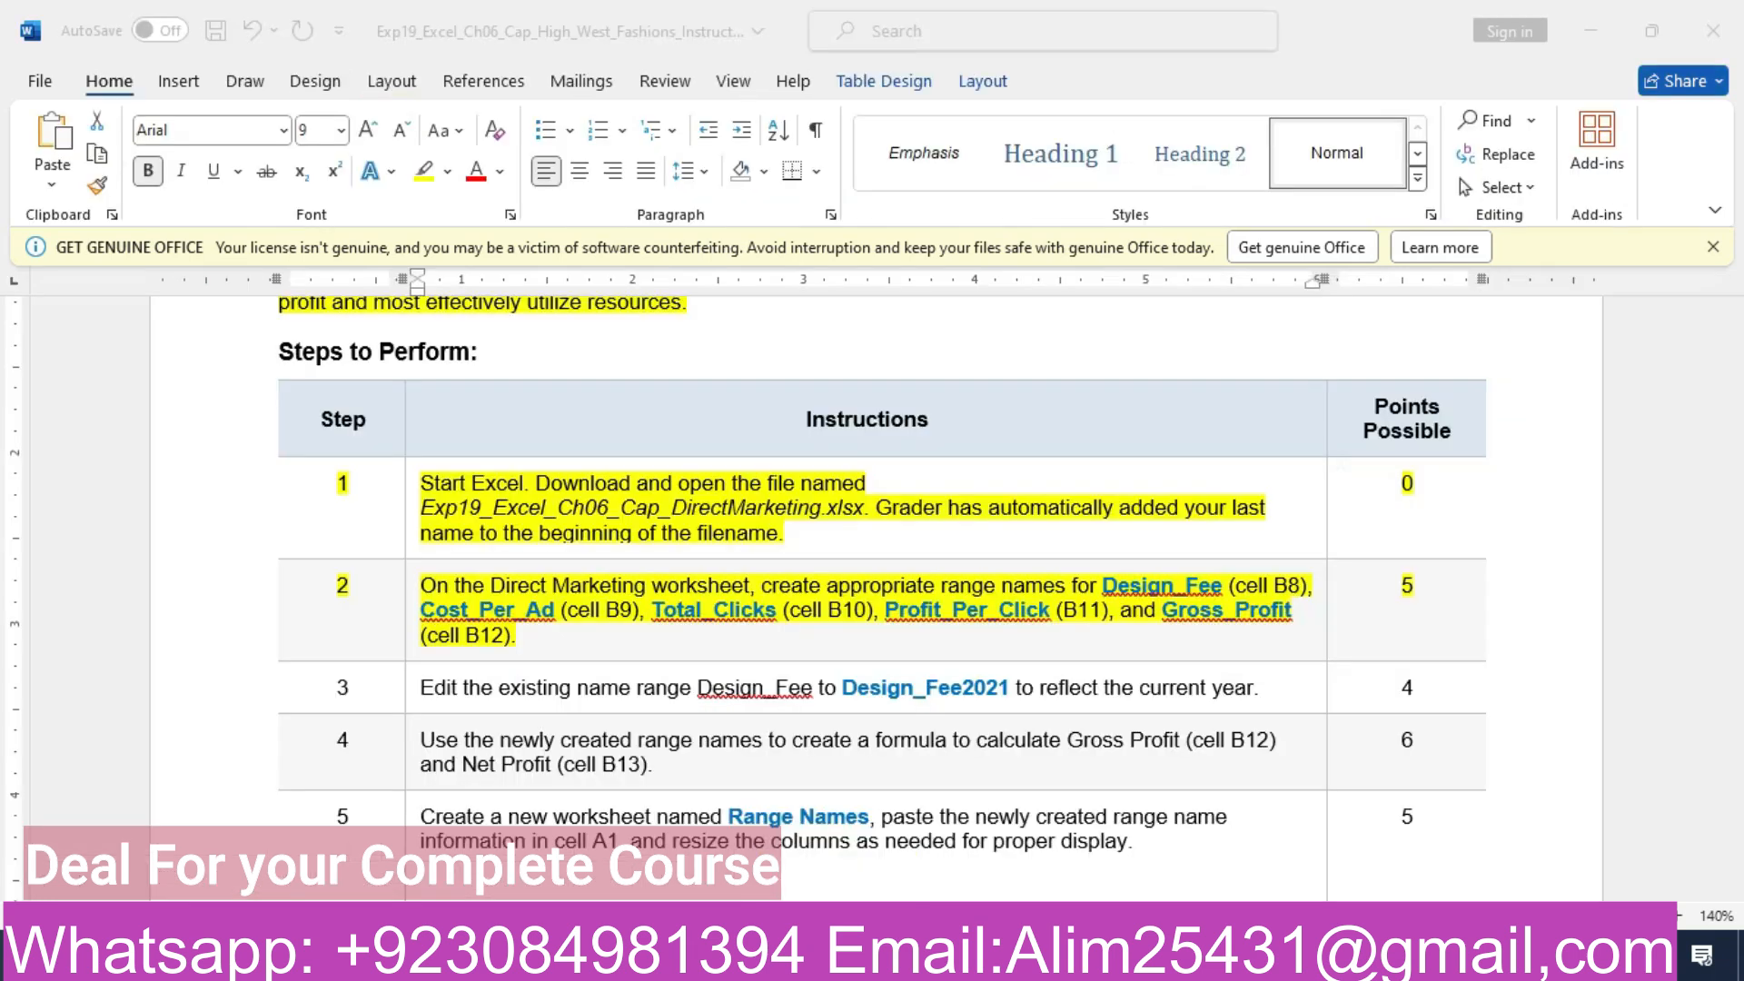
left_click_drag(1163, 610, 1294, 610)
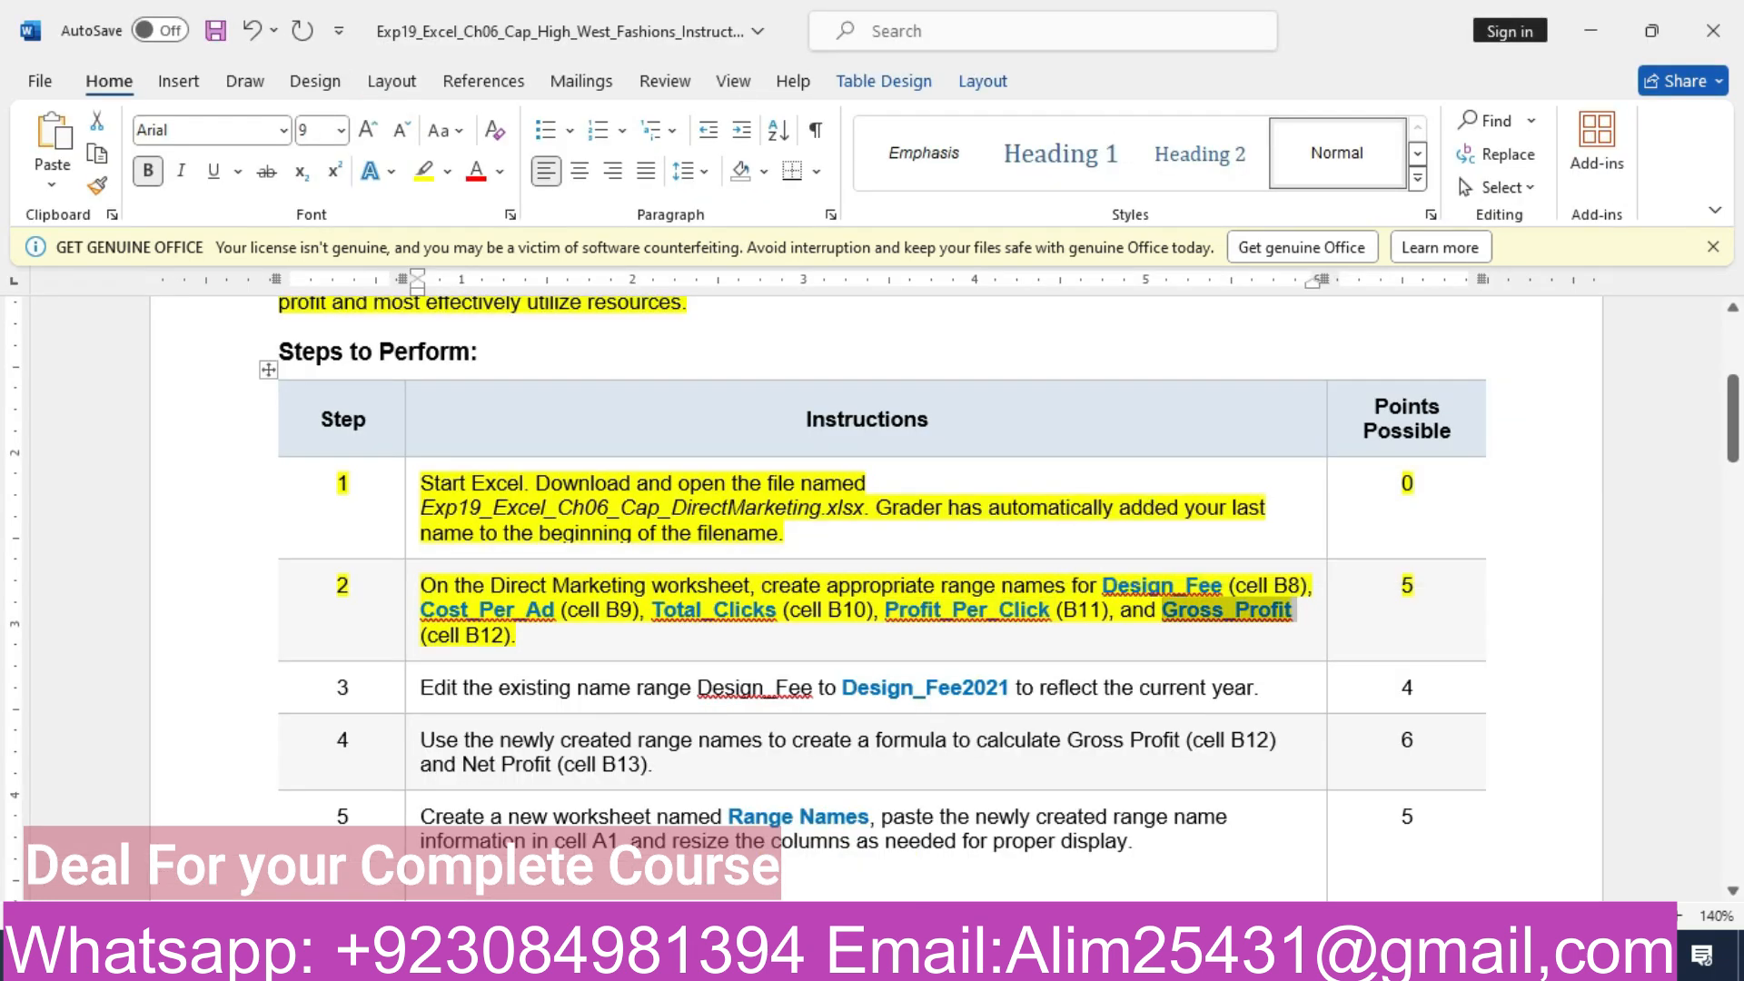
key("alt+Tab")
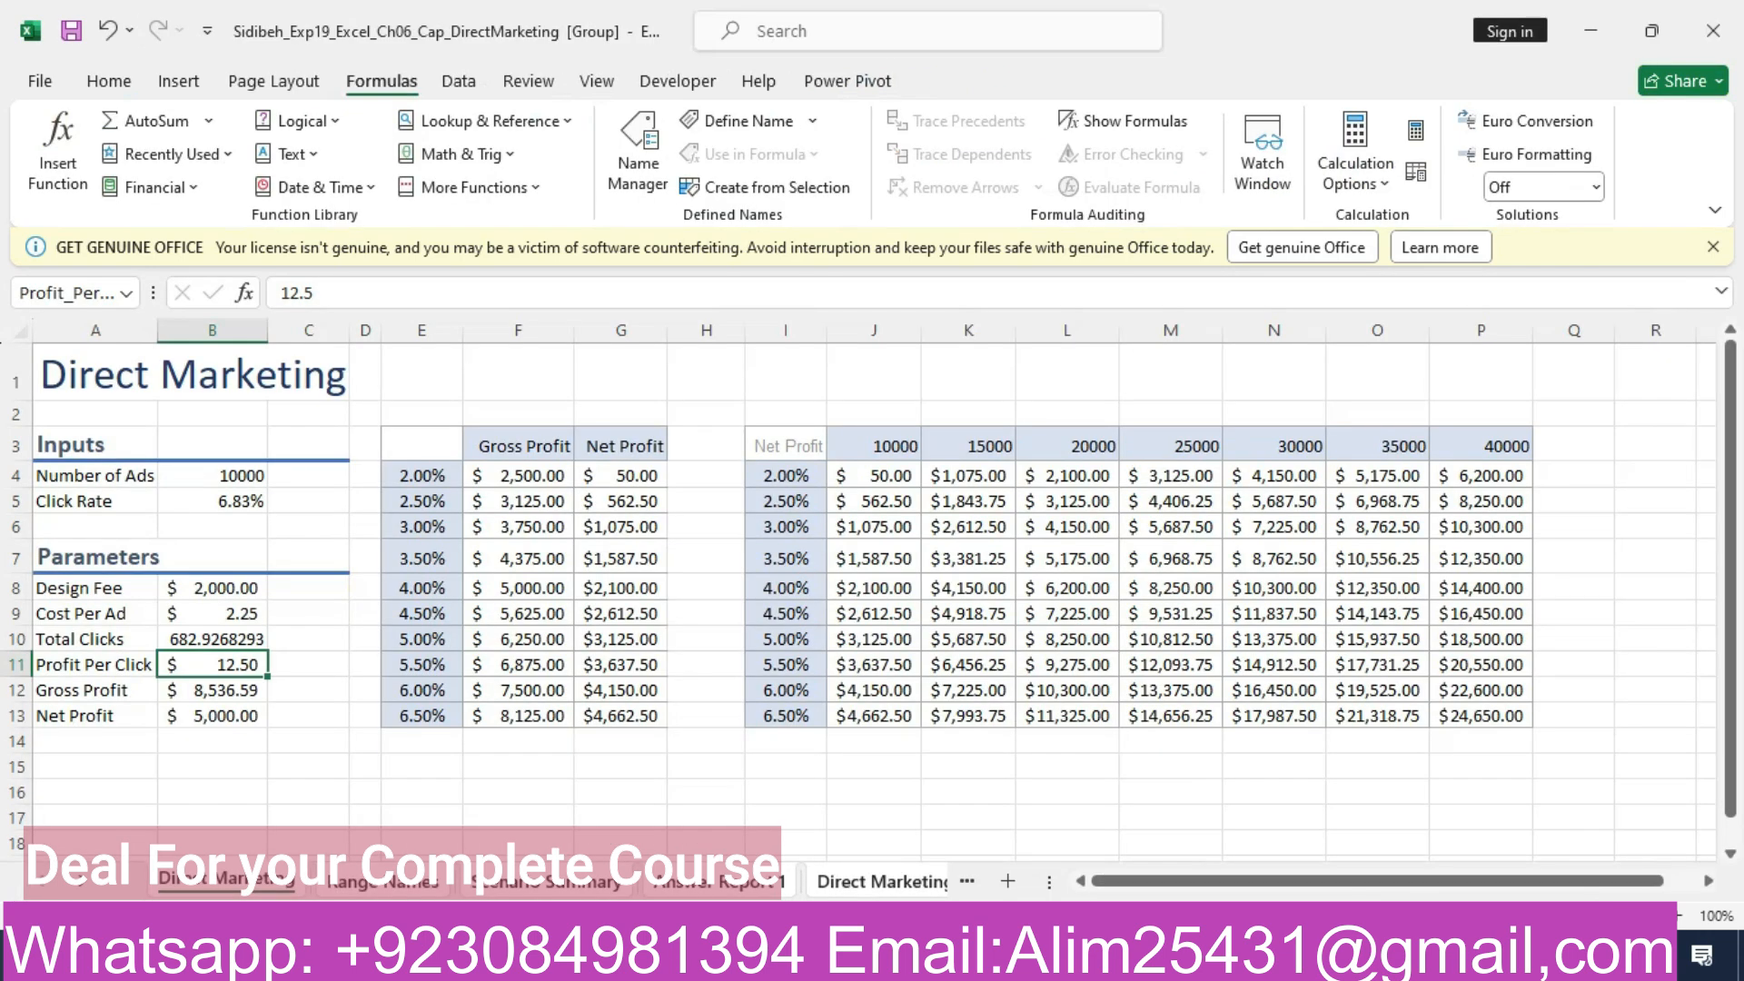
left_click(213, 690)
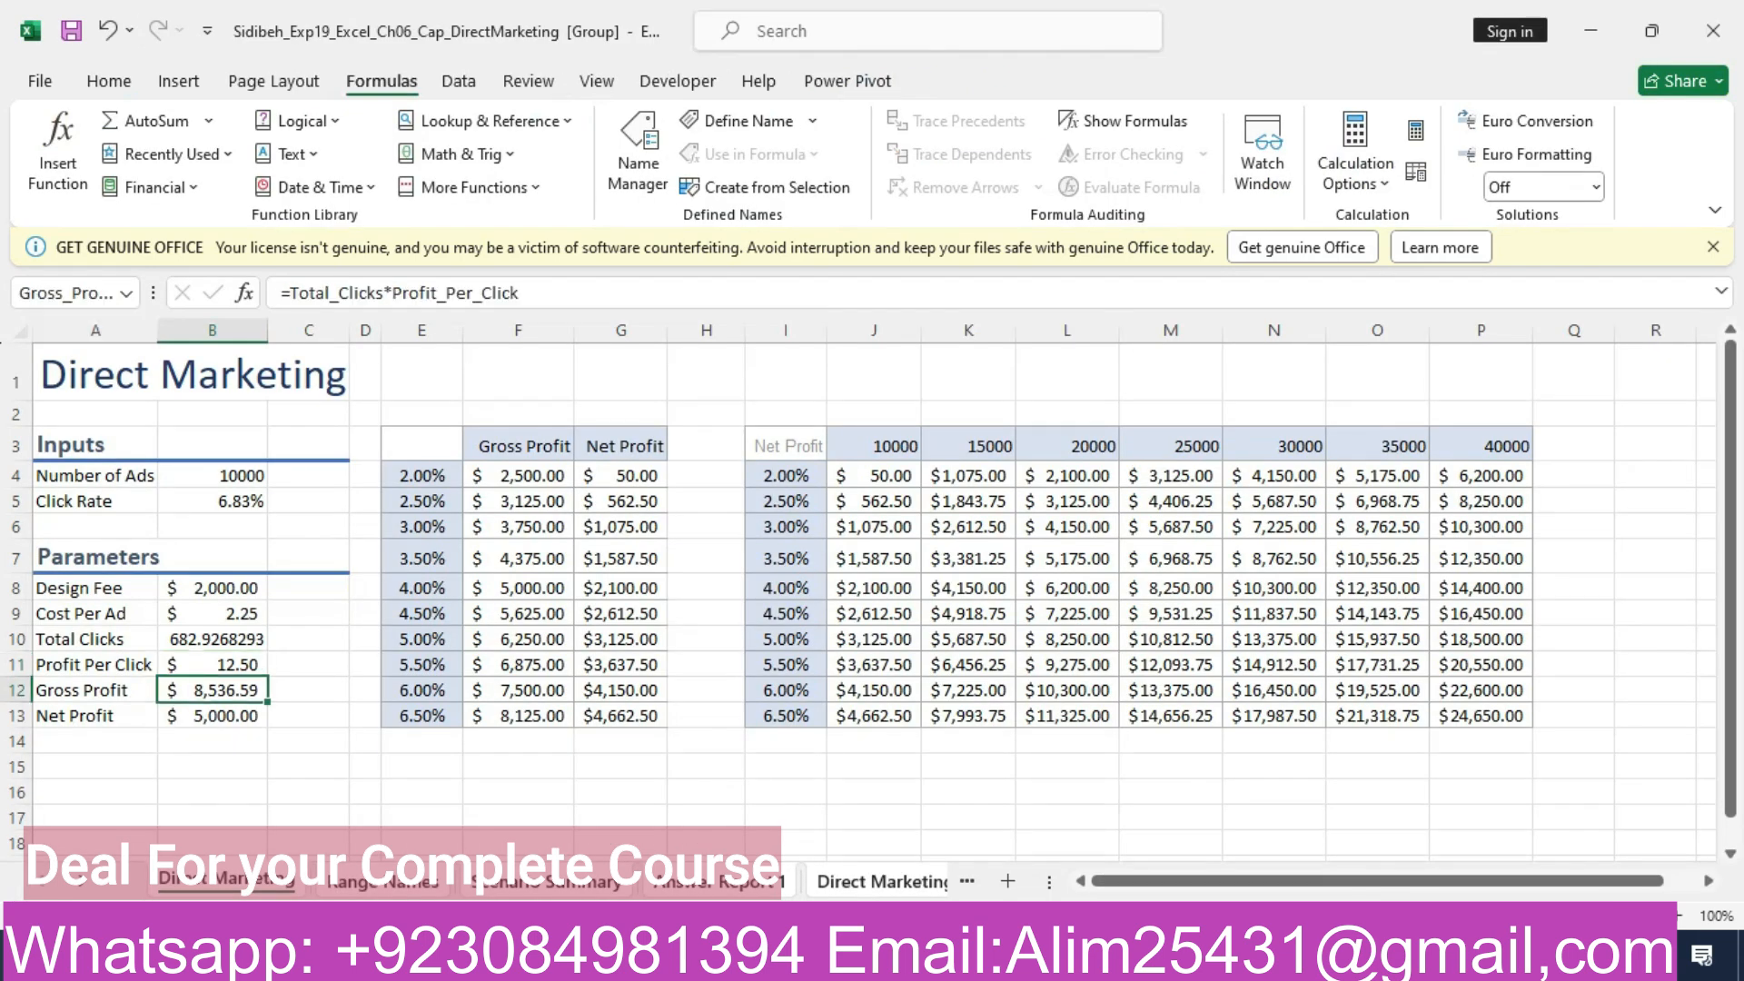
left_click(66, 293)
key("ctrl+x")
key("ctrl+v")
key("Return")
- Switch to Word and highlight the step 3 row of the instructions table in yellow
mouse_move(837, 959)
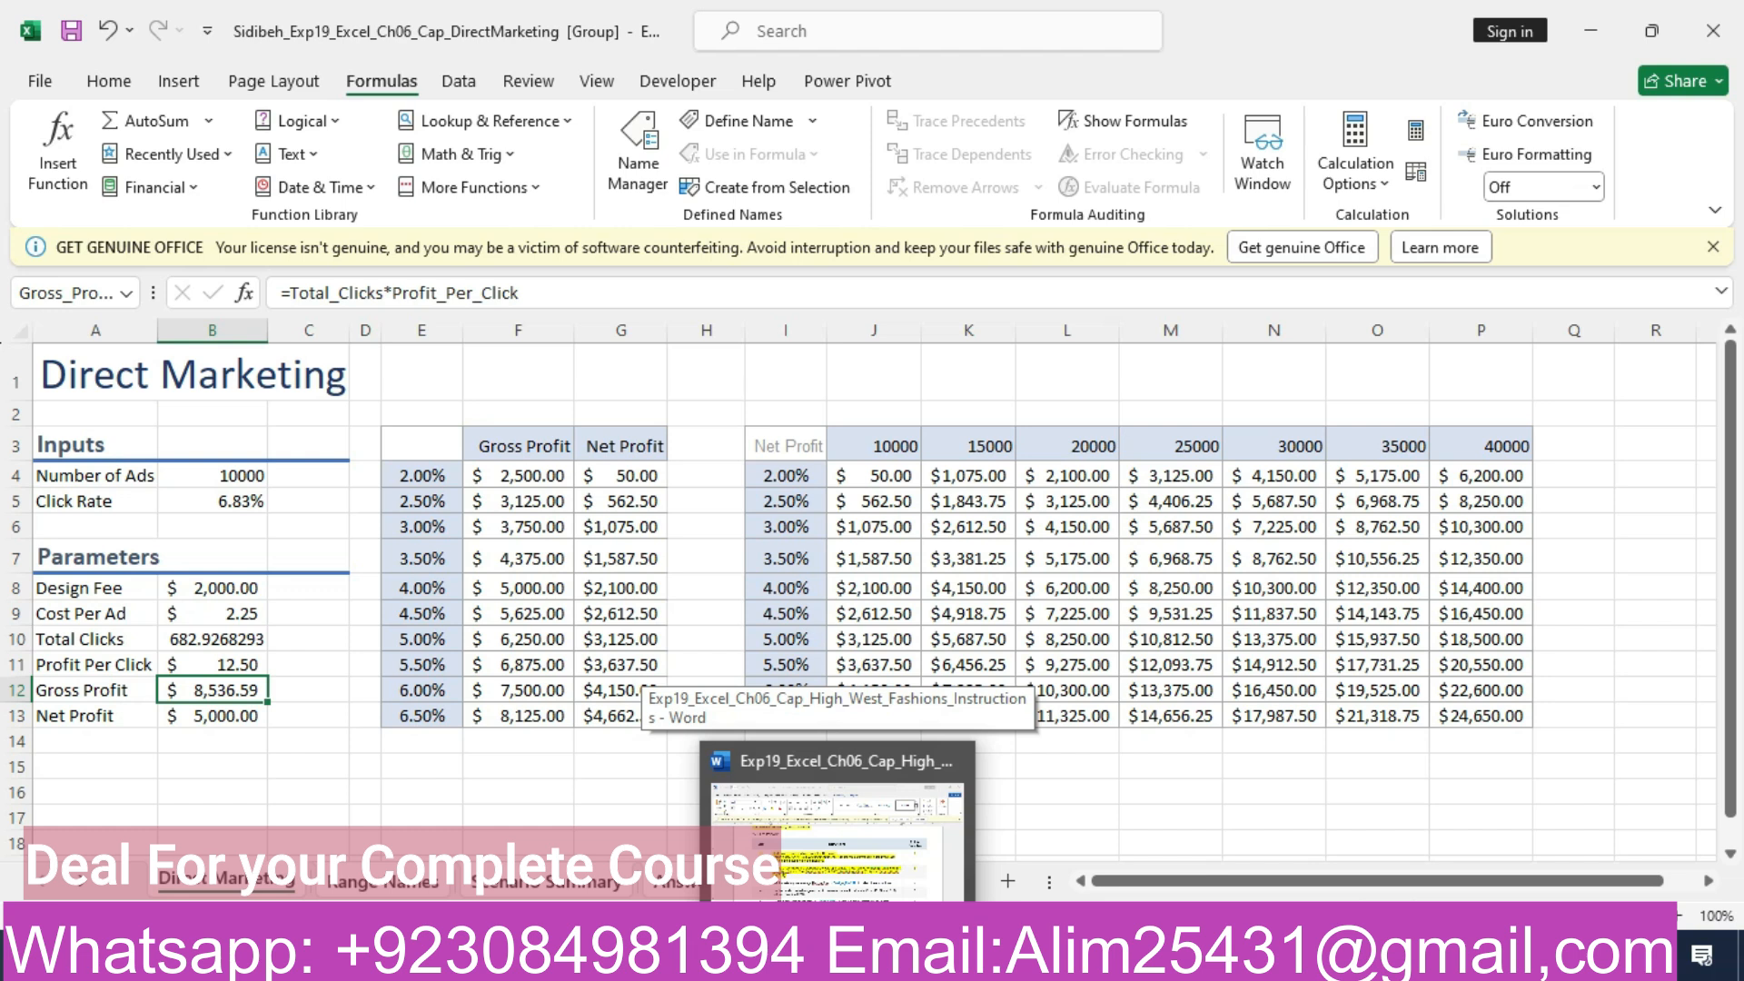
left_click(837, 817)
left_click(227, 690)
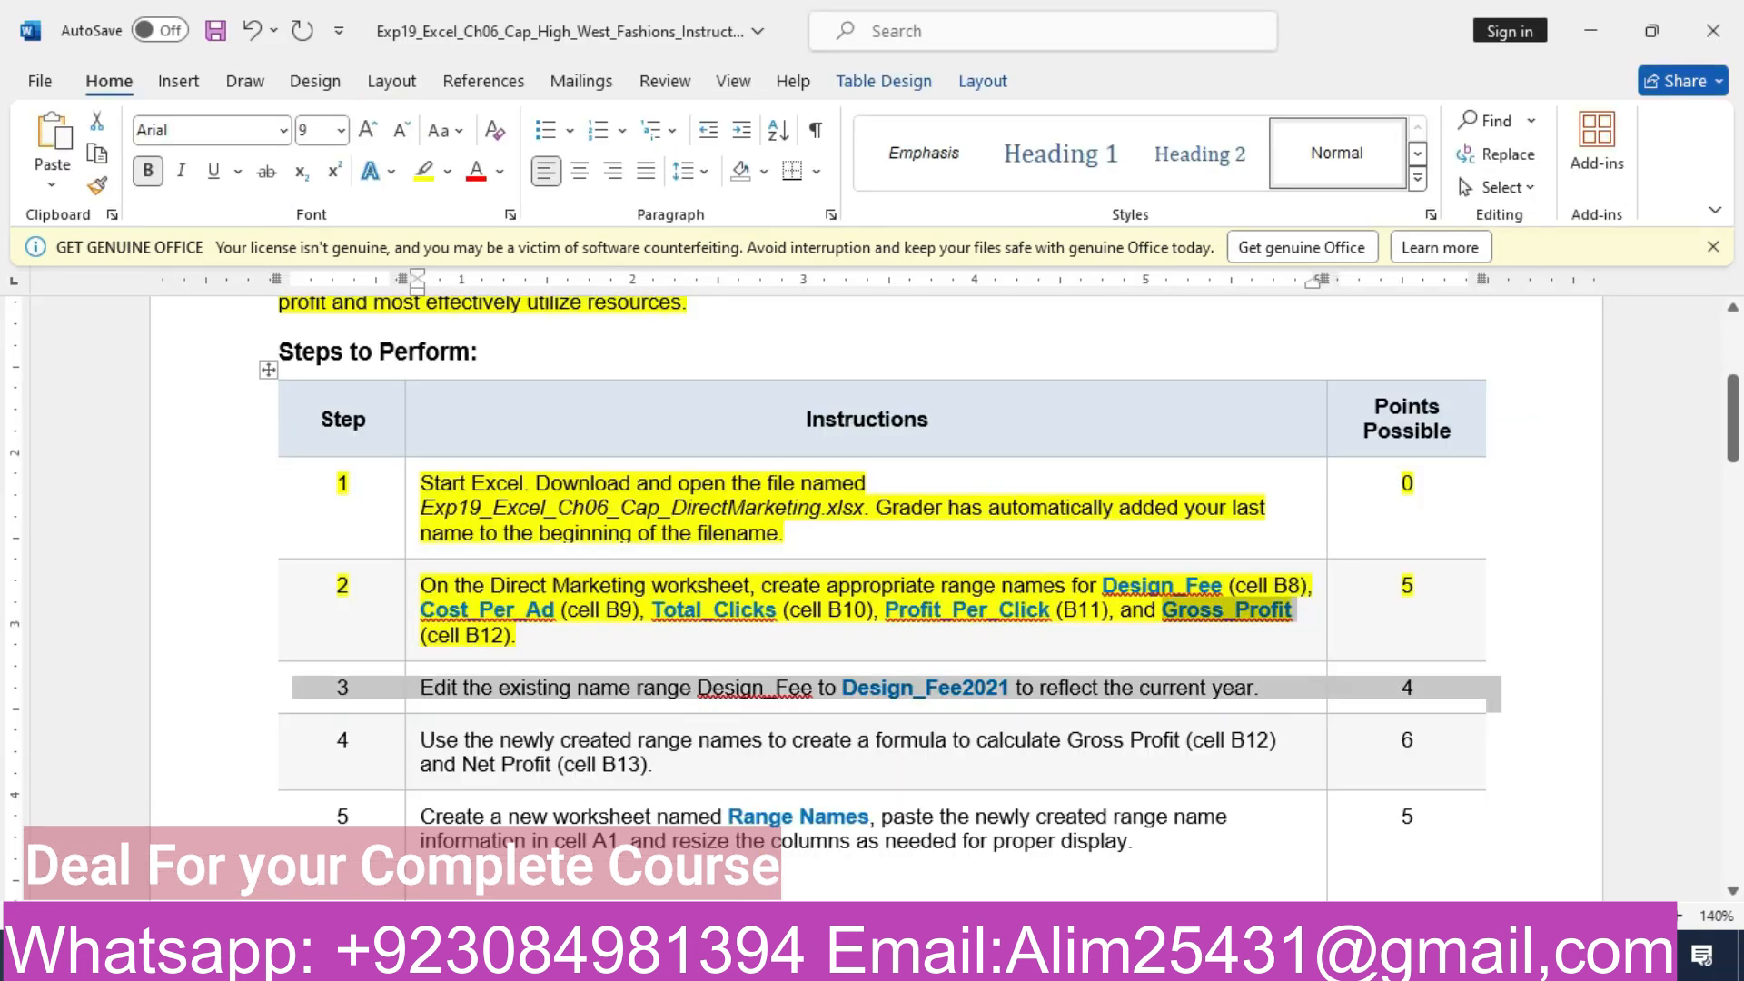
left_click(339, 641)
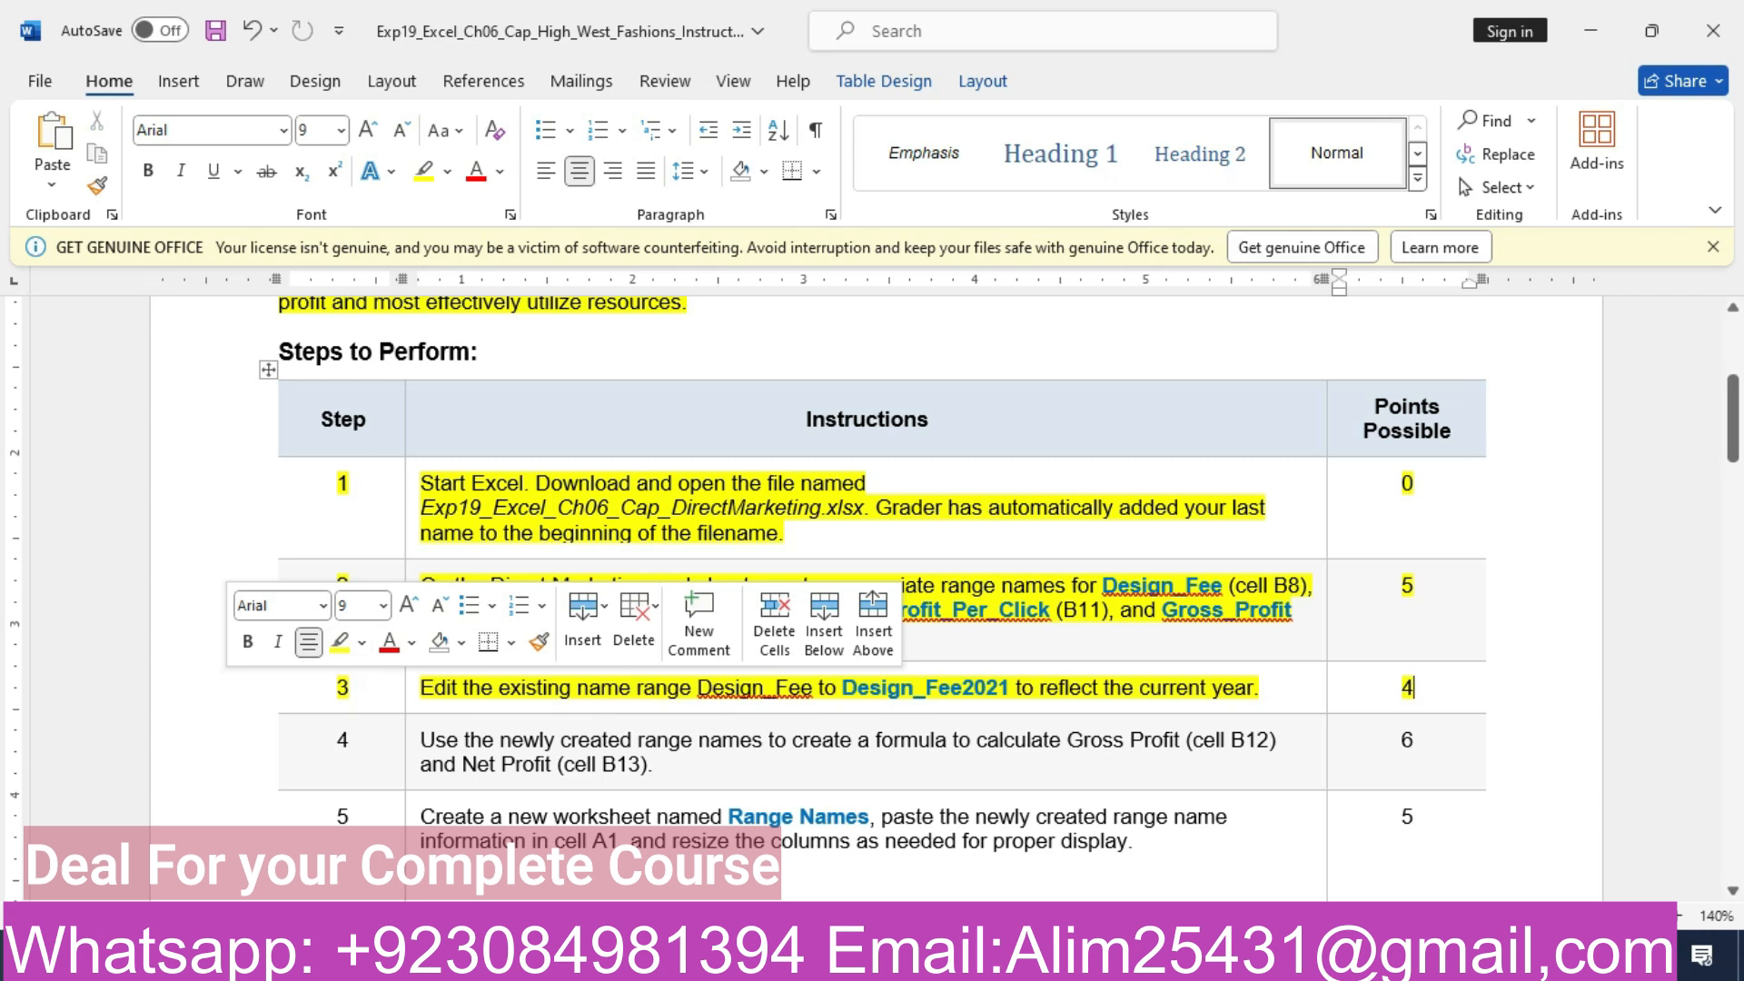
- Copy Design_Fee2021 from the Word instructions and select the existing Design_Fee name in Excel's Name Manager
left_click_drag(842, 688, 1011, 687)
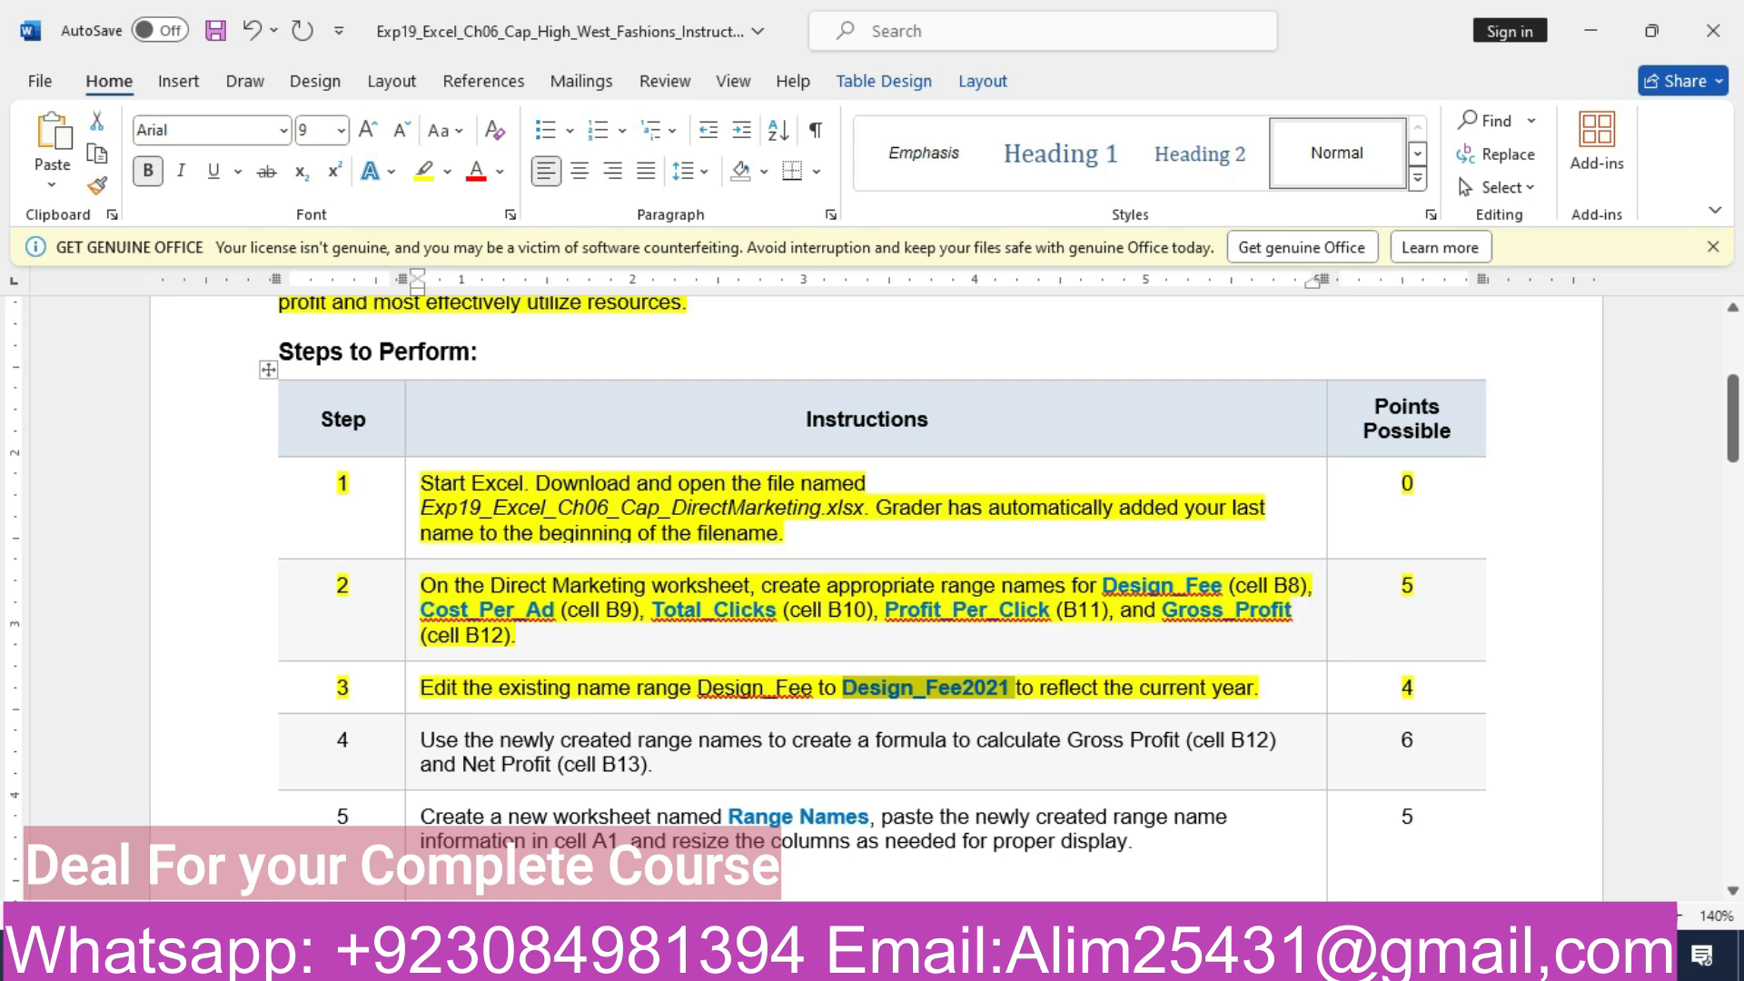
key("alt+Tab")
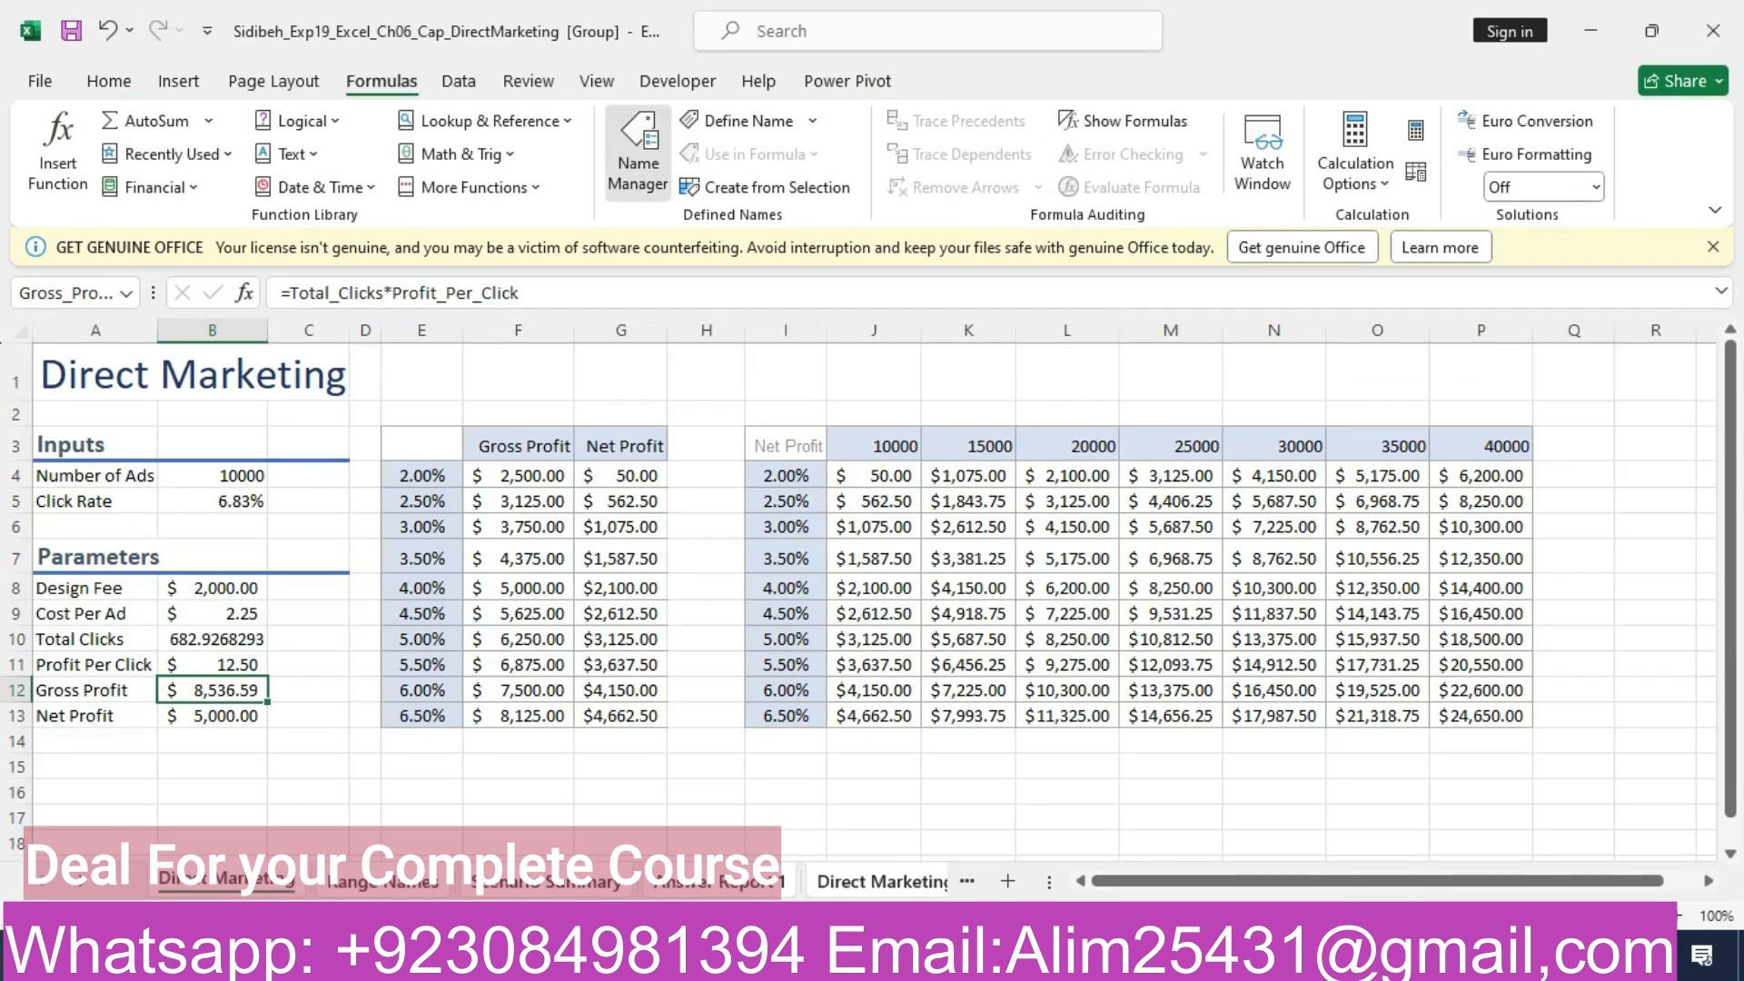
left_click(637, 150)
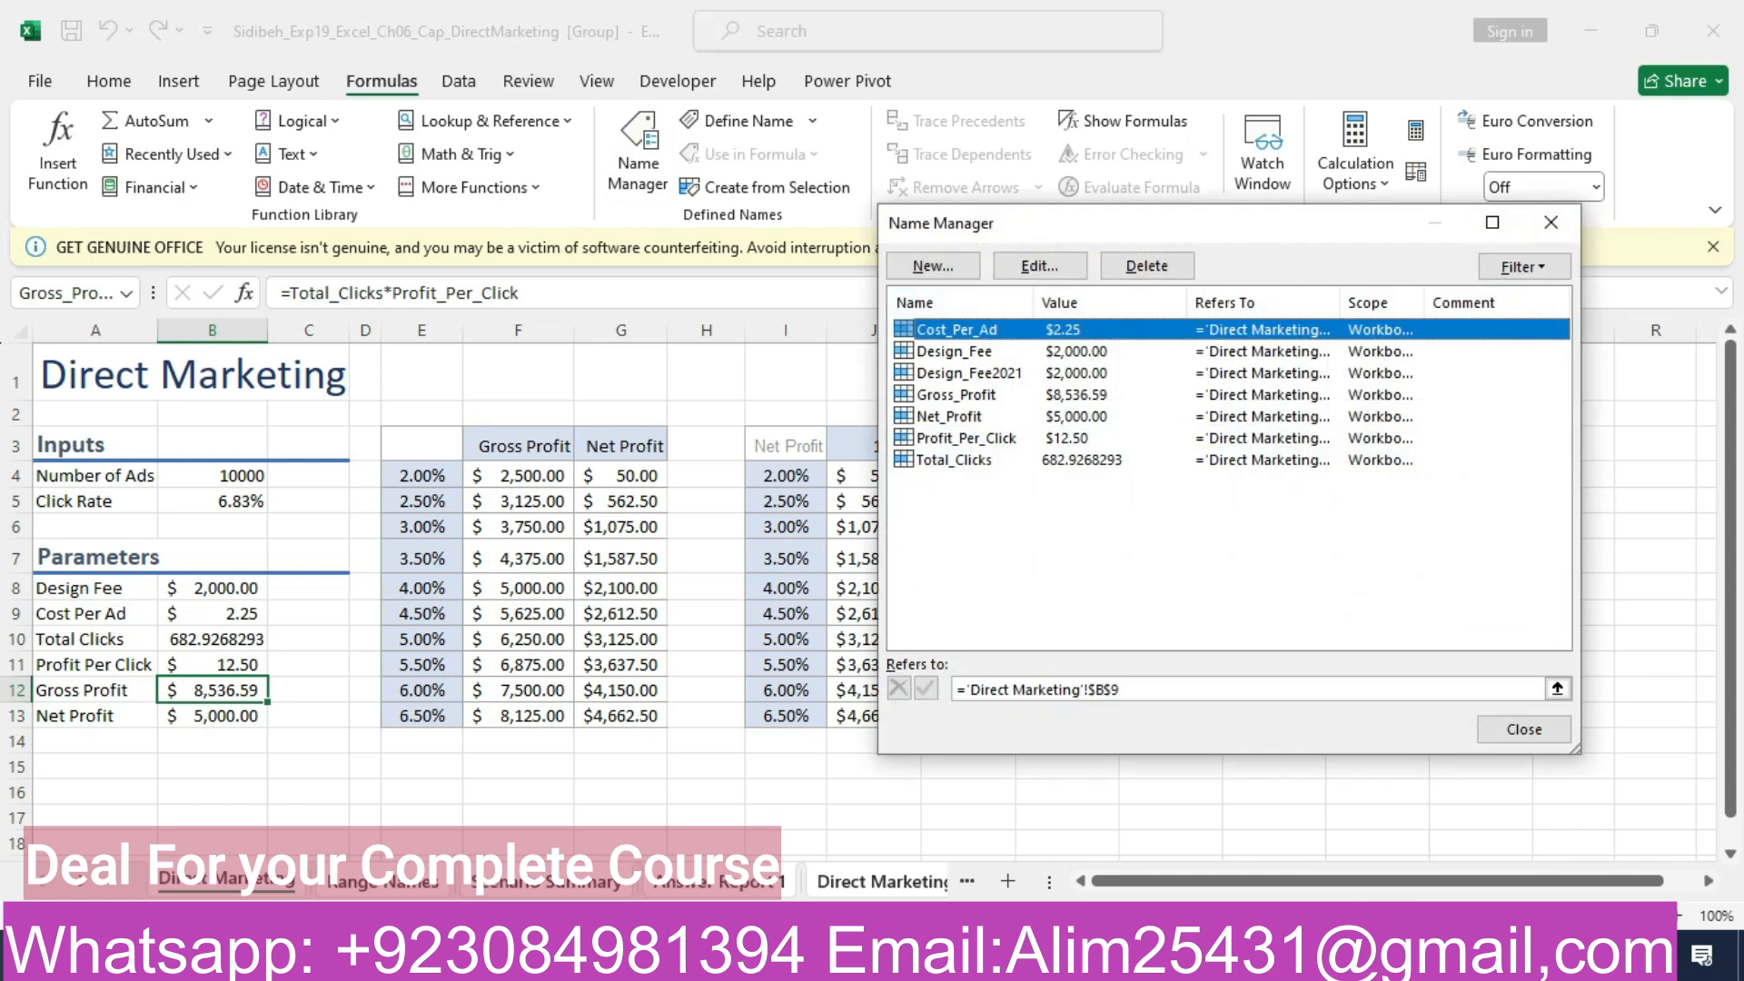
left_click(954, 352)
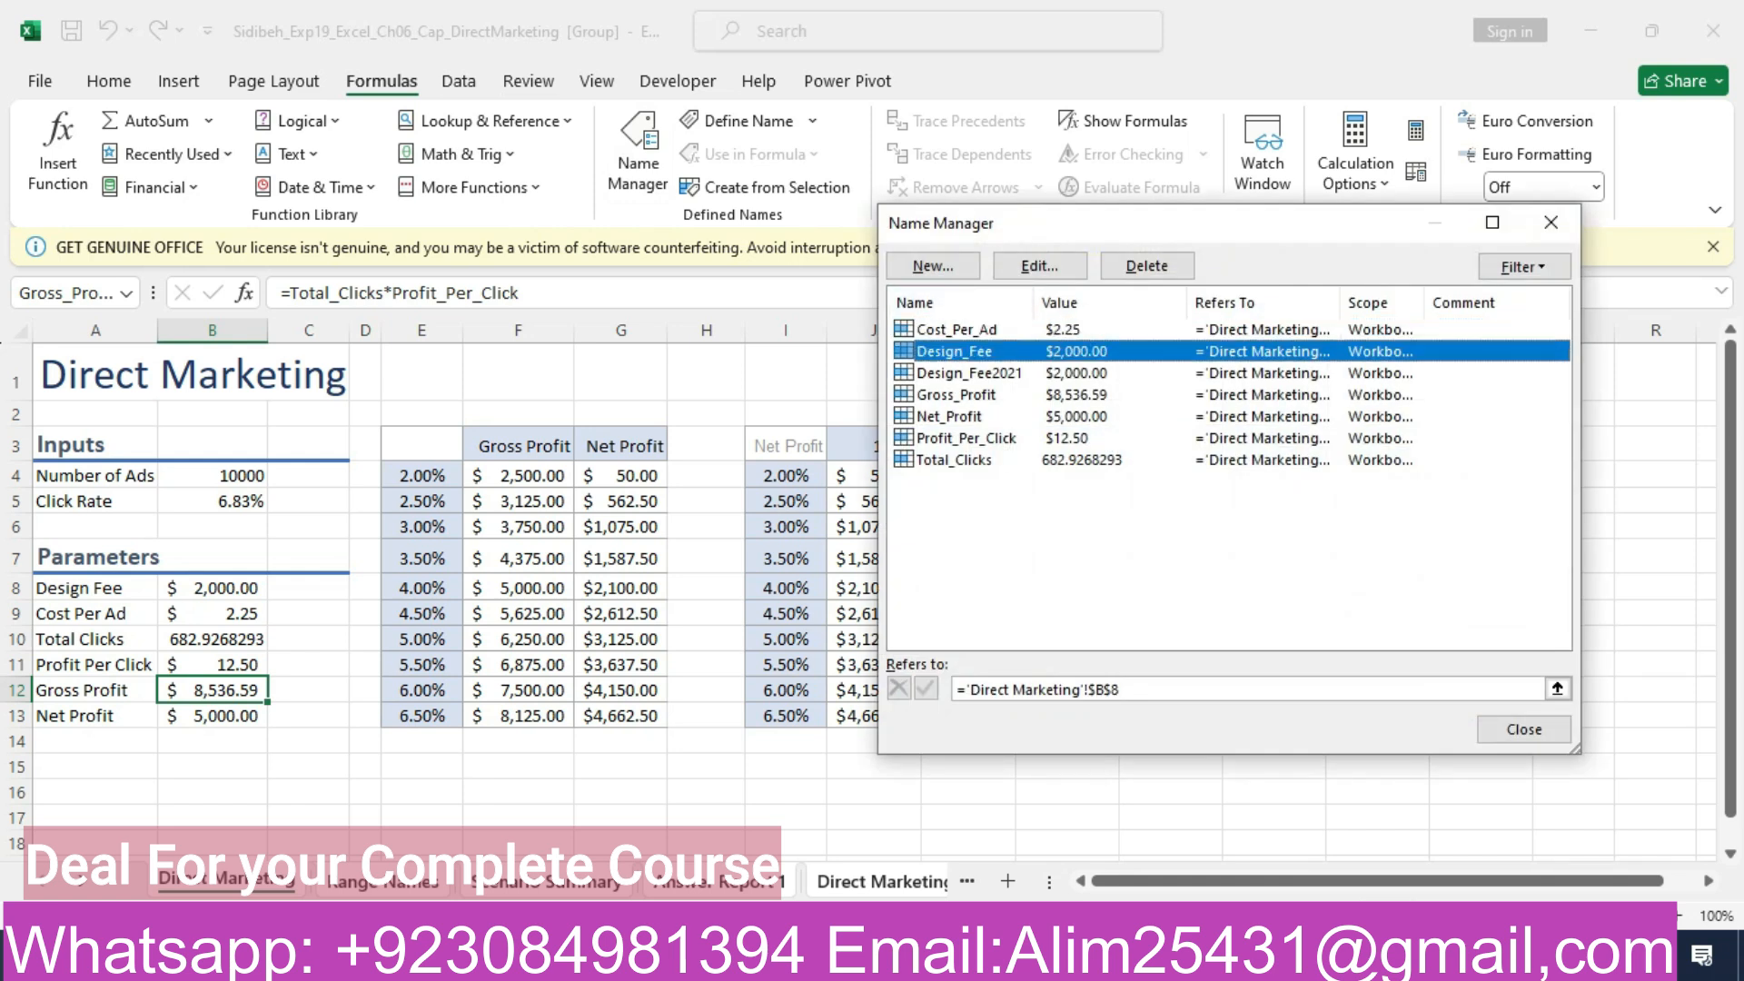
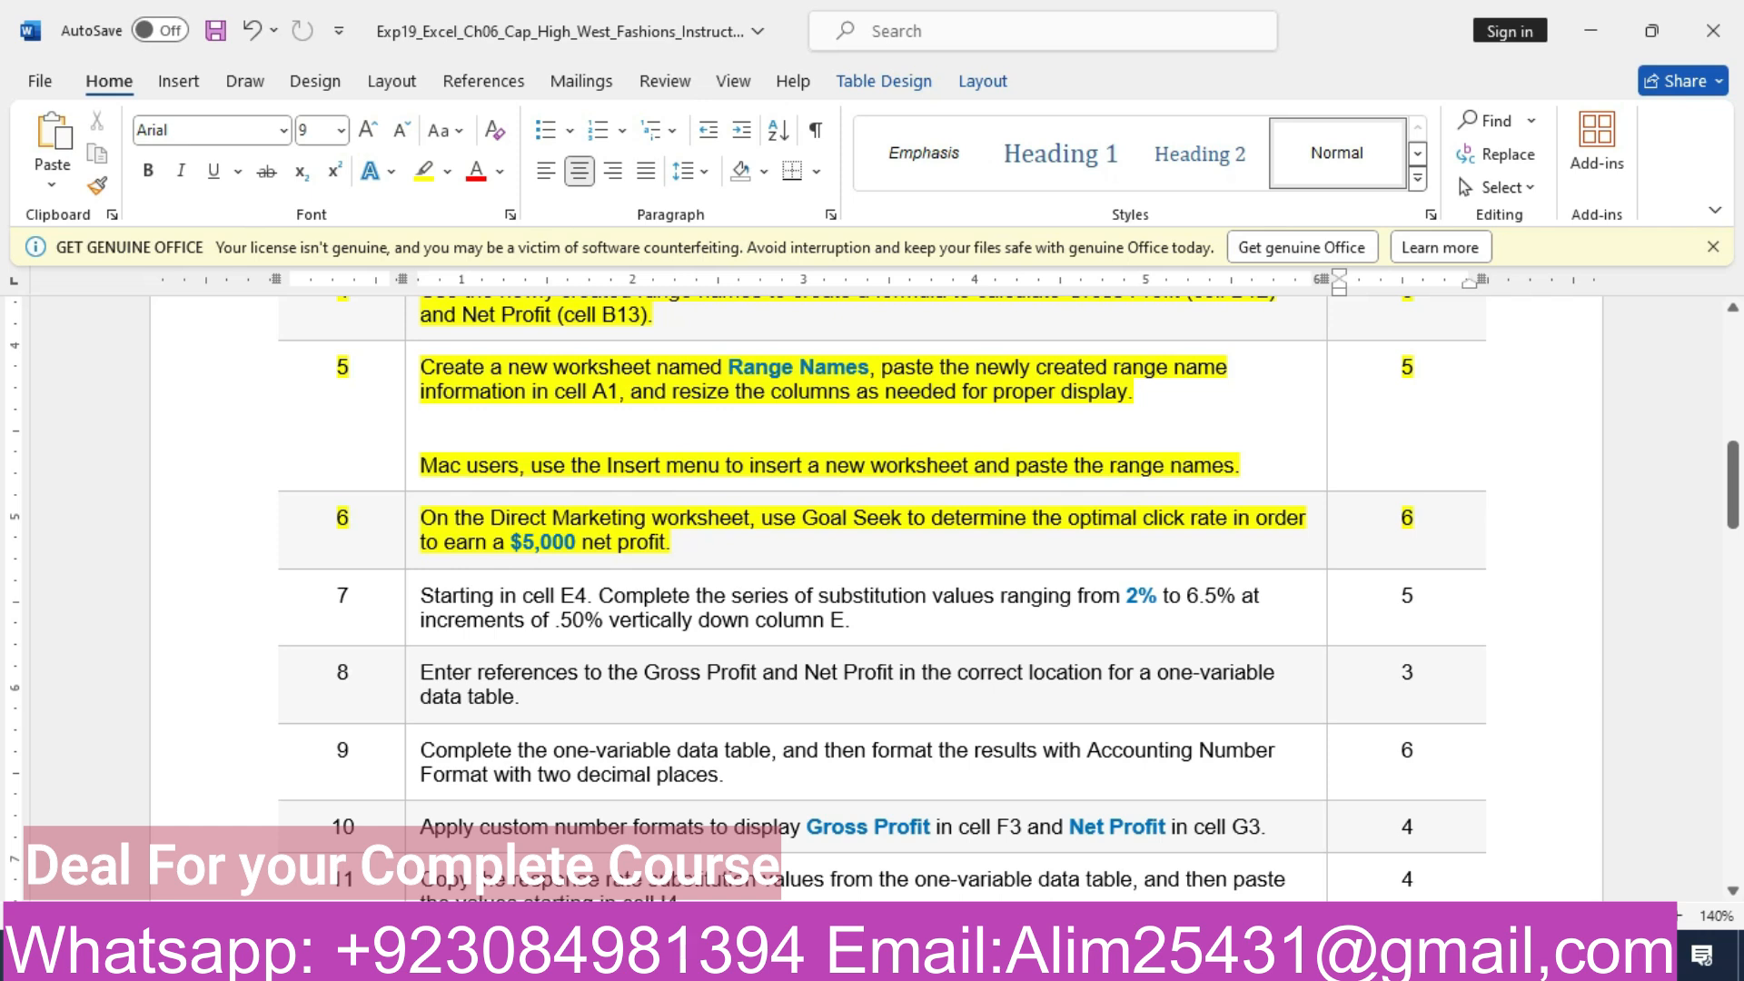
- Run Goal Seek in Excel to bring Net Profit in B13 to 5000 by changing the click rate in B5
key("alt+Tab")
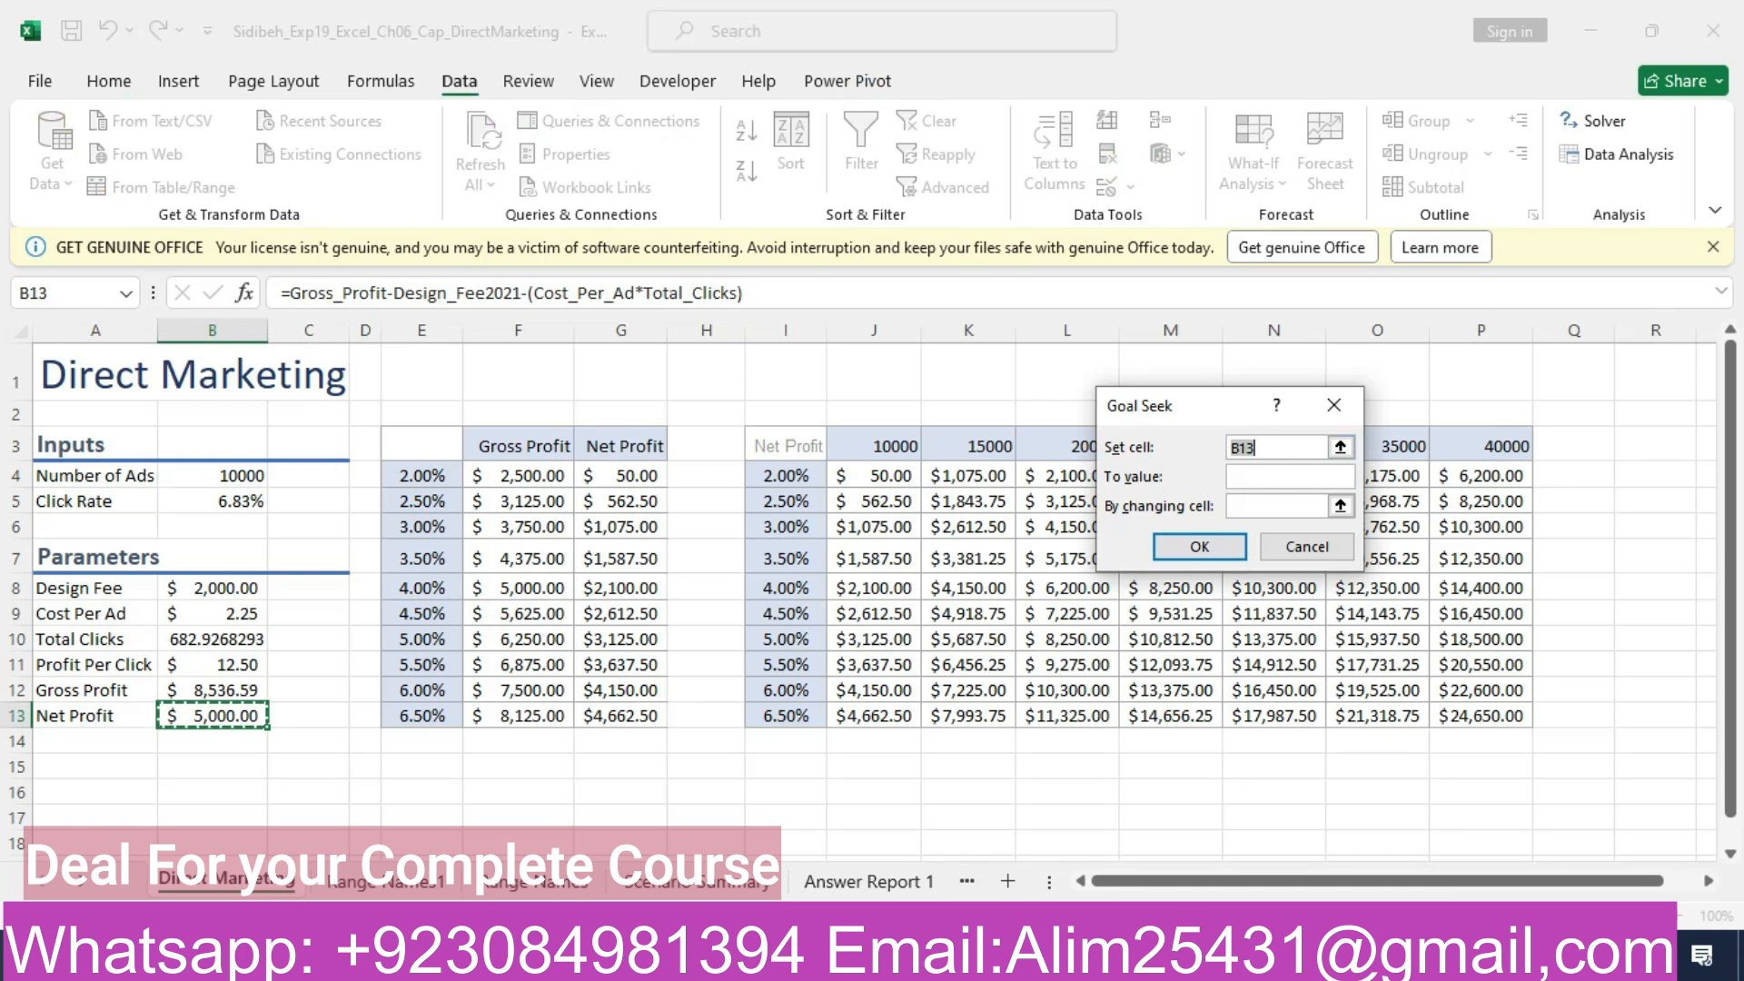
key("Tab")
type("5000")
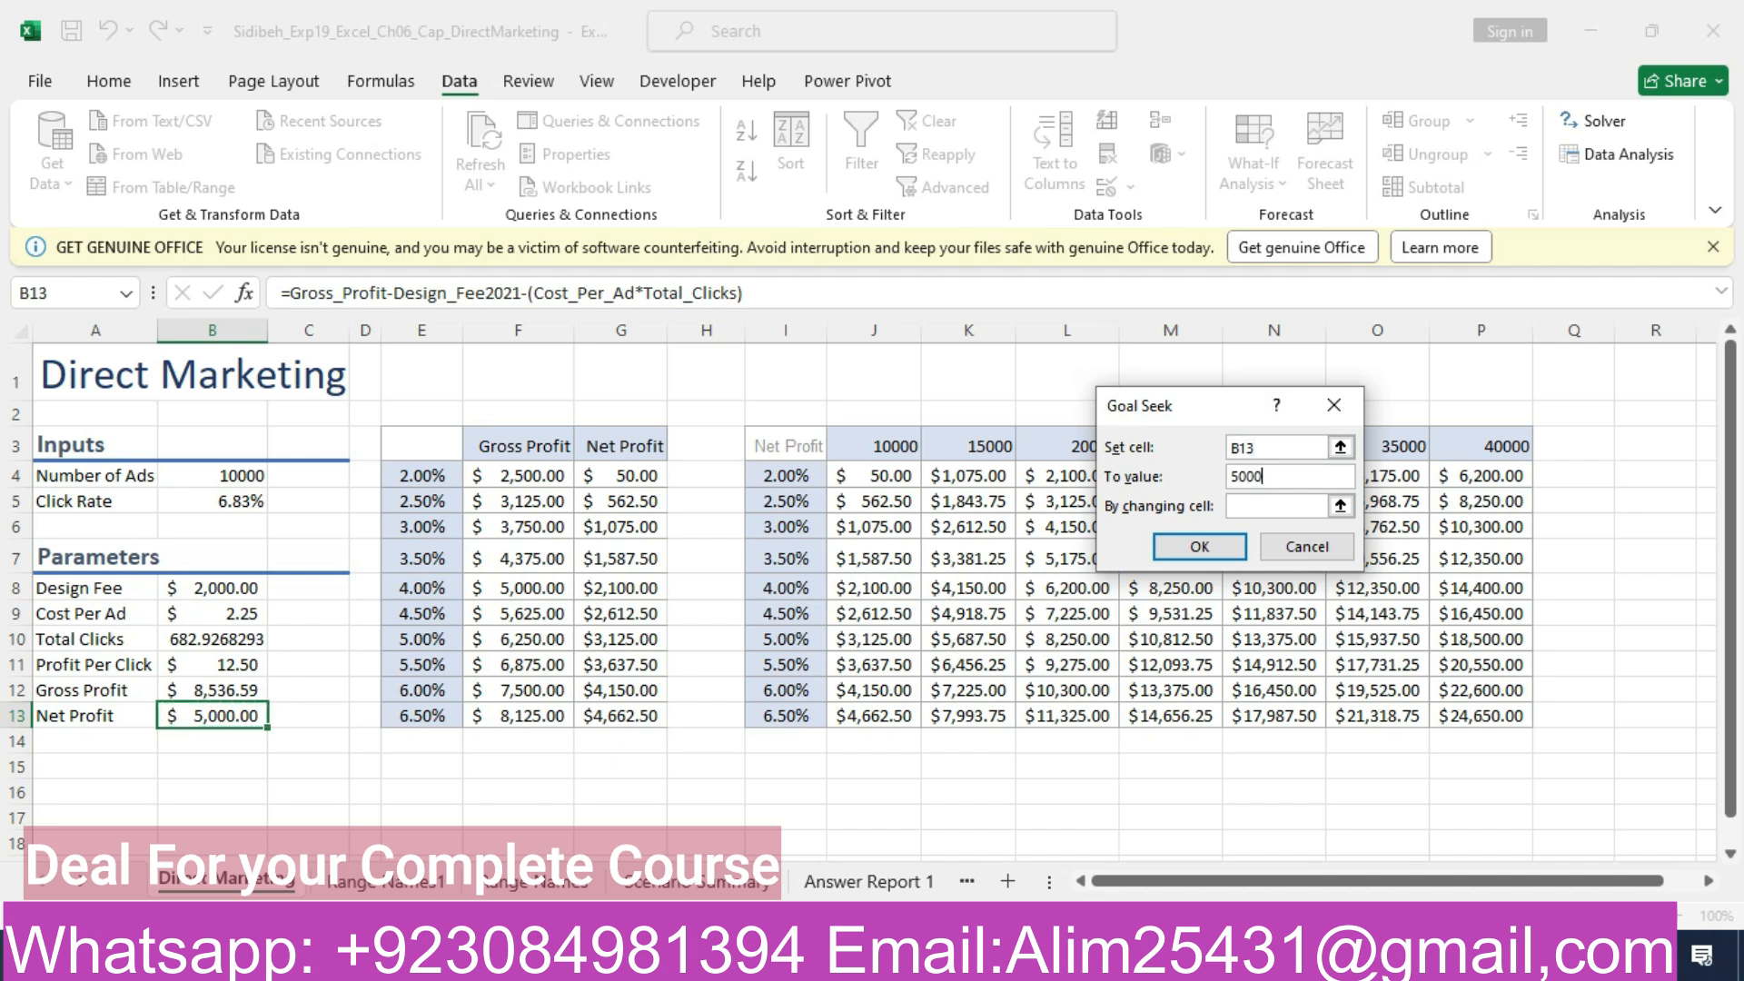
key("Tab")
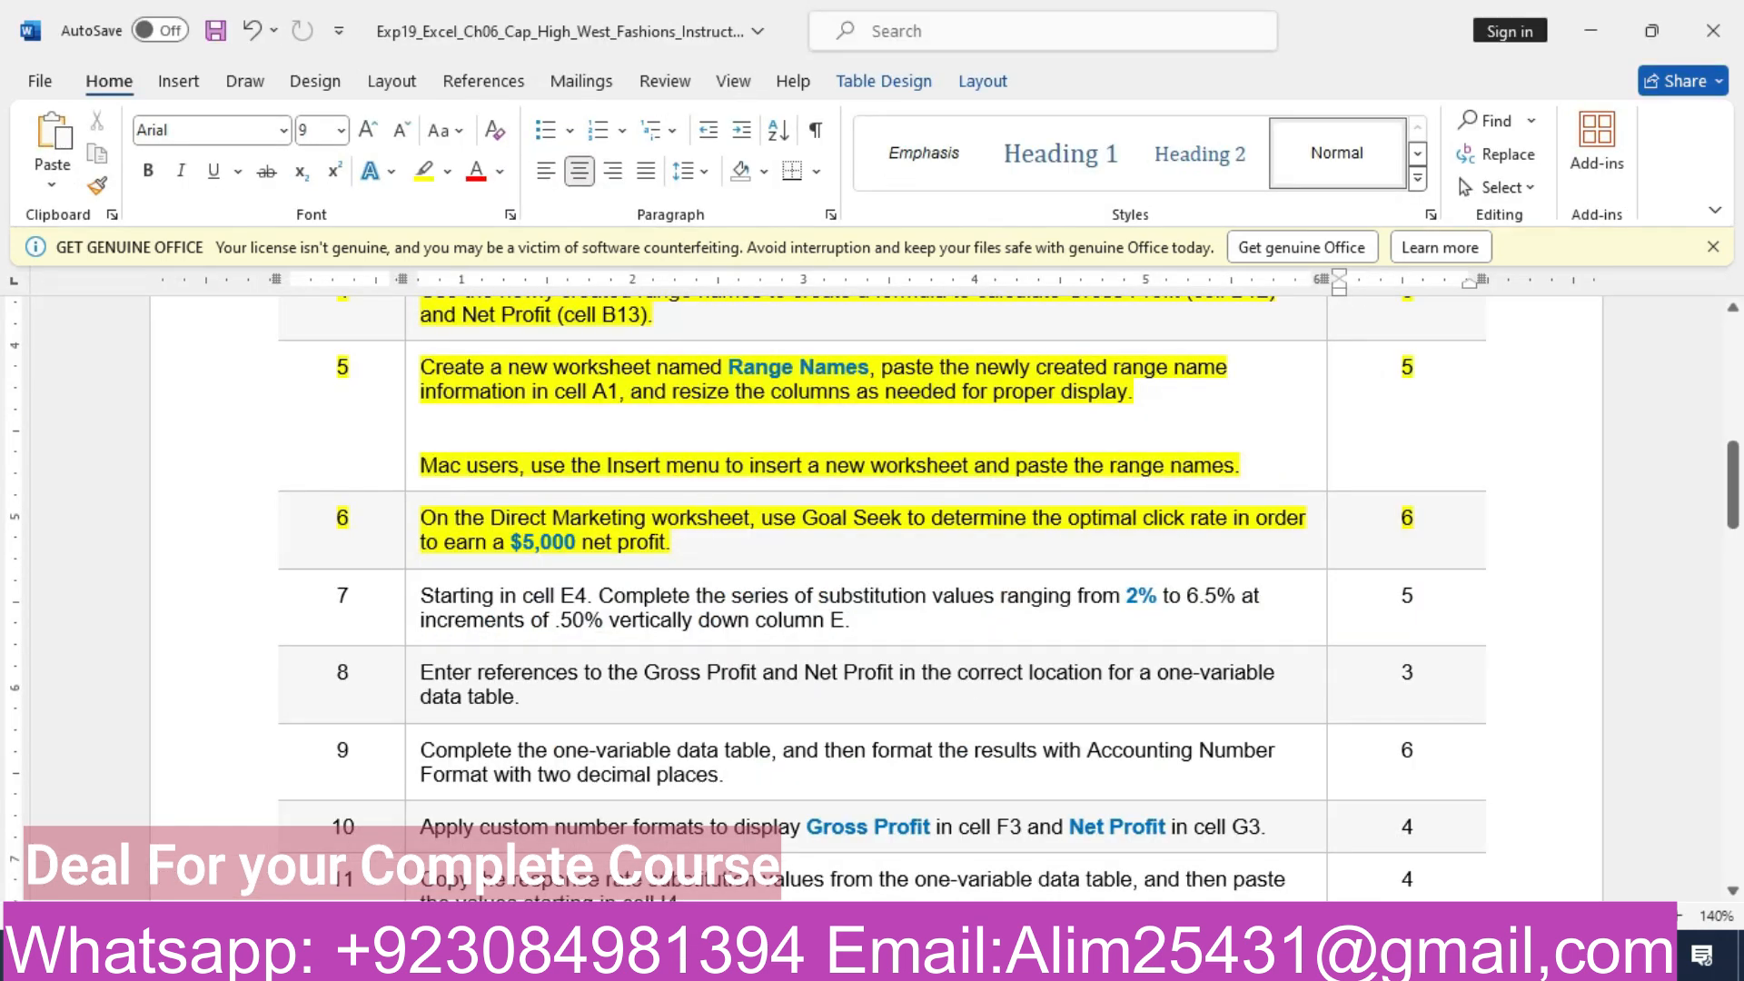
key("alt+Tab")
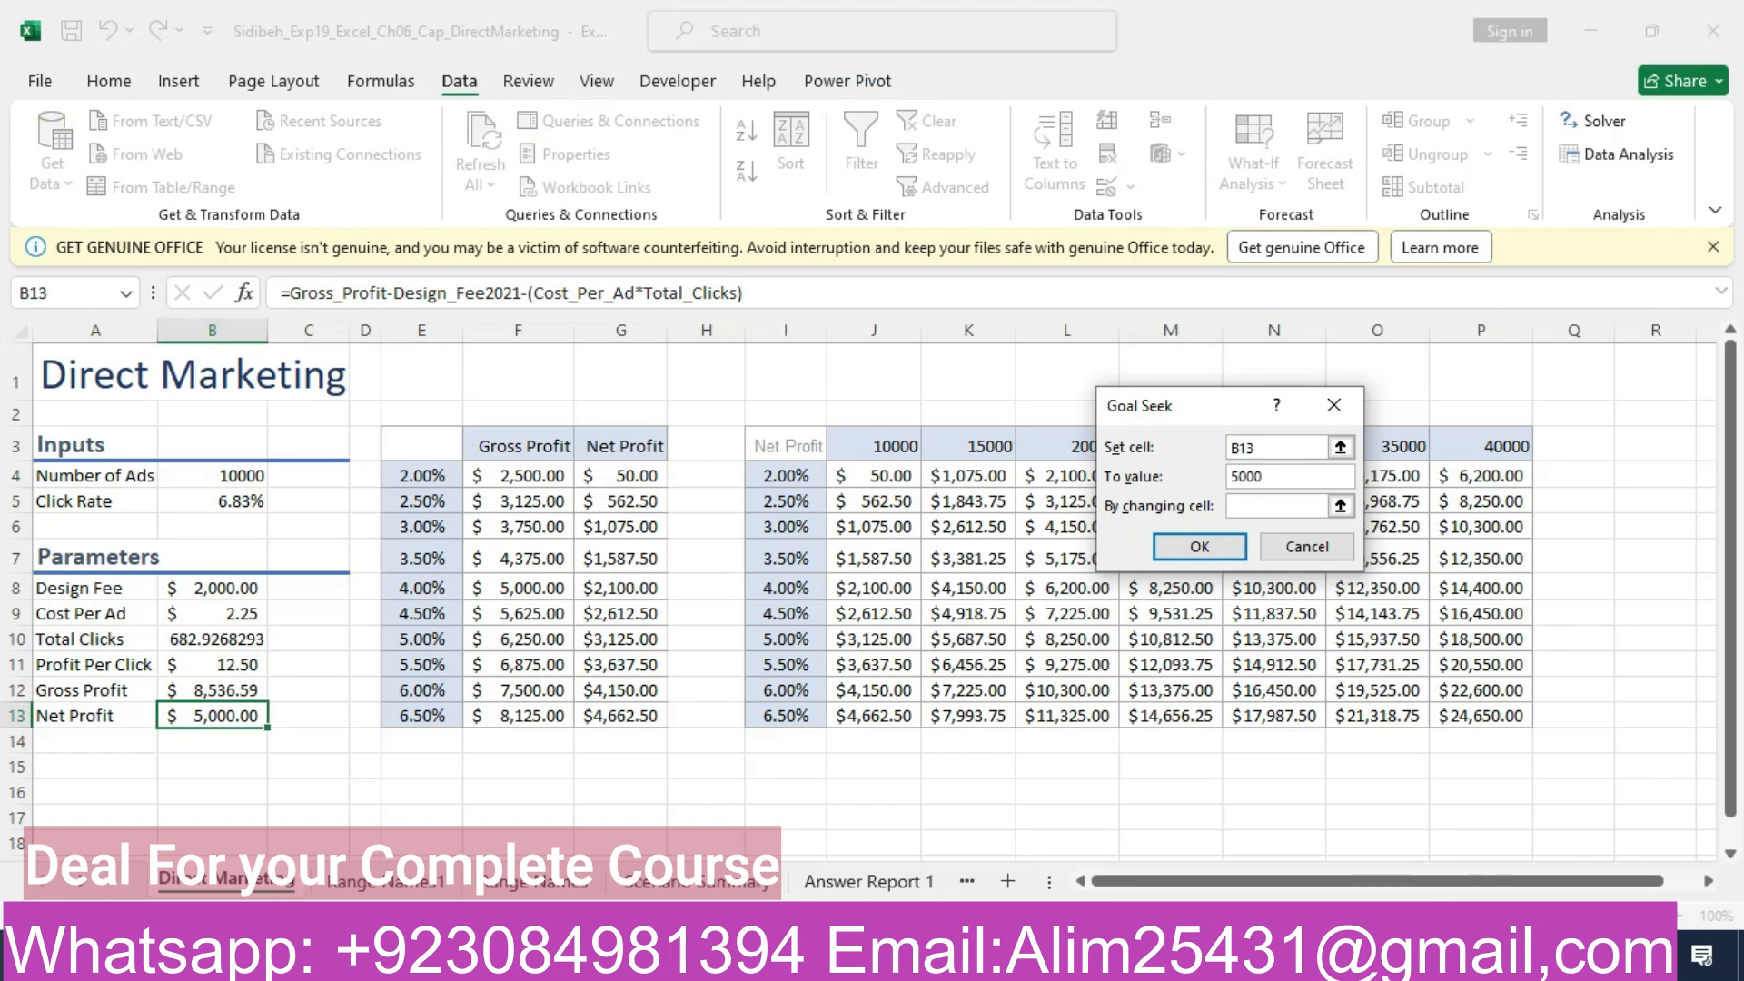
left_click(212, 501)
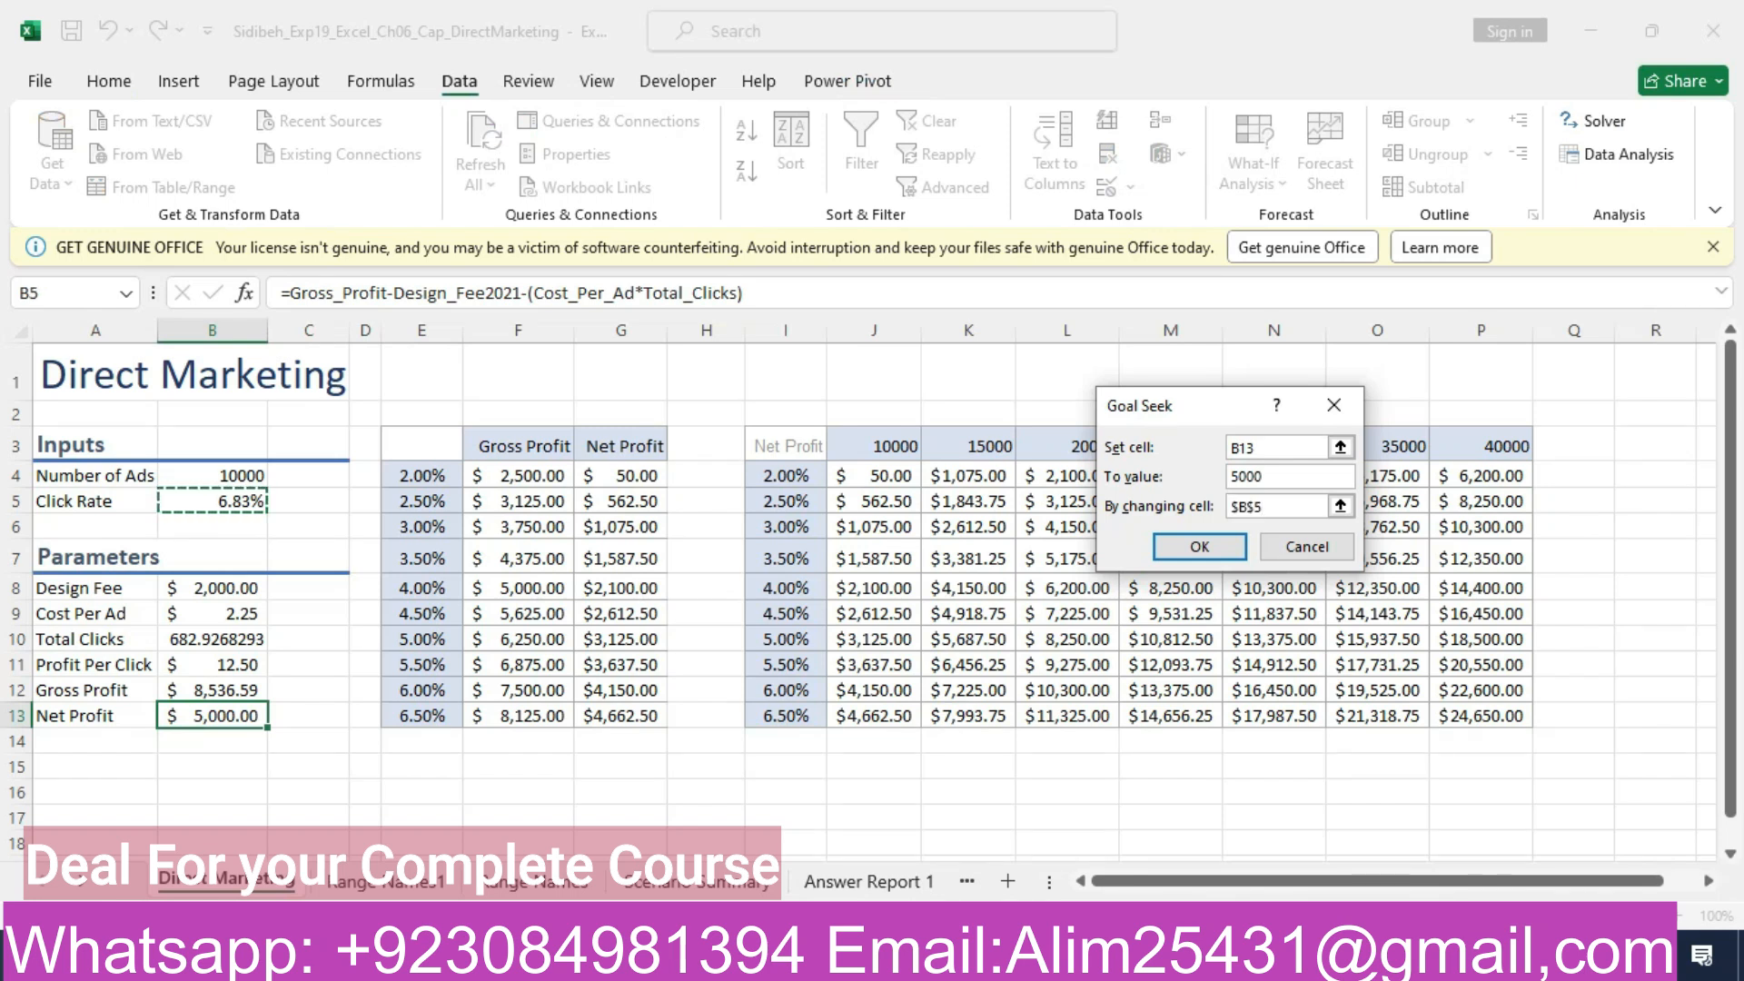
key("Return")
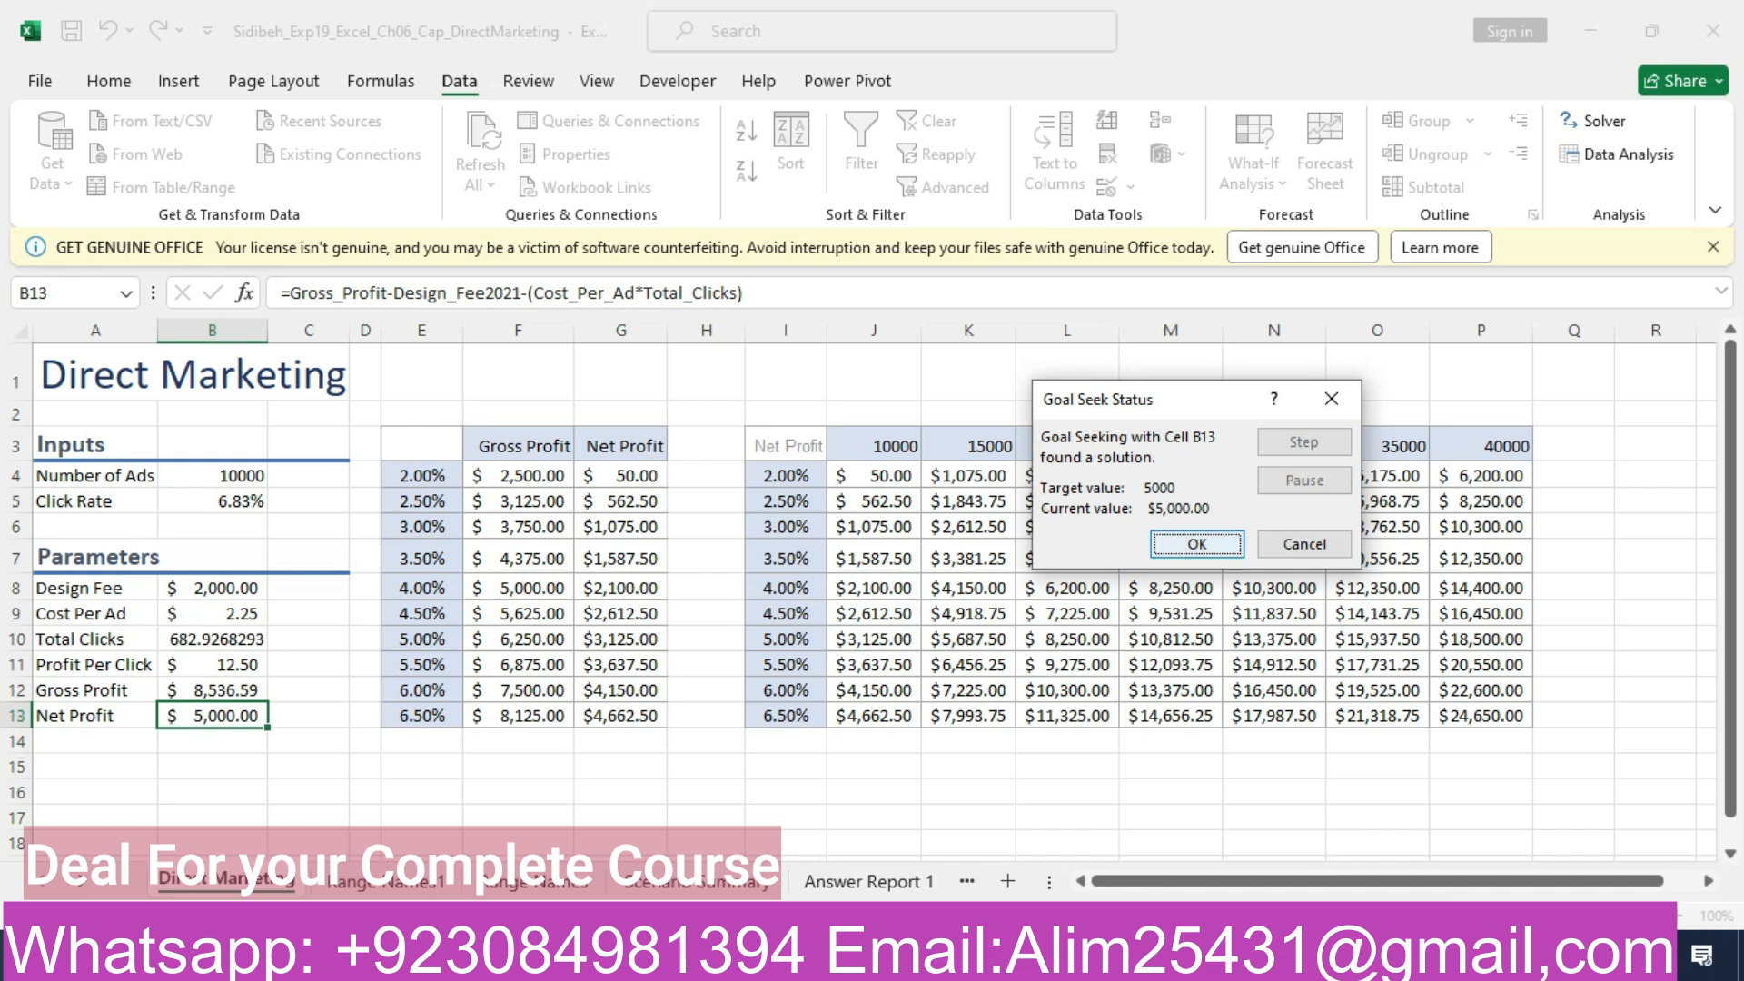
key("Return")
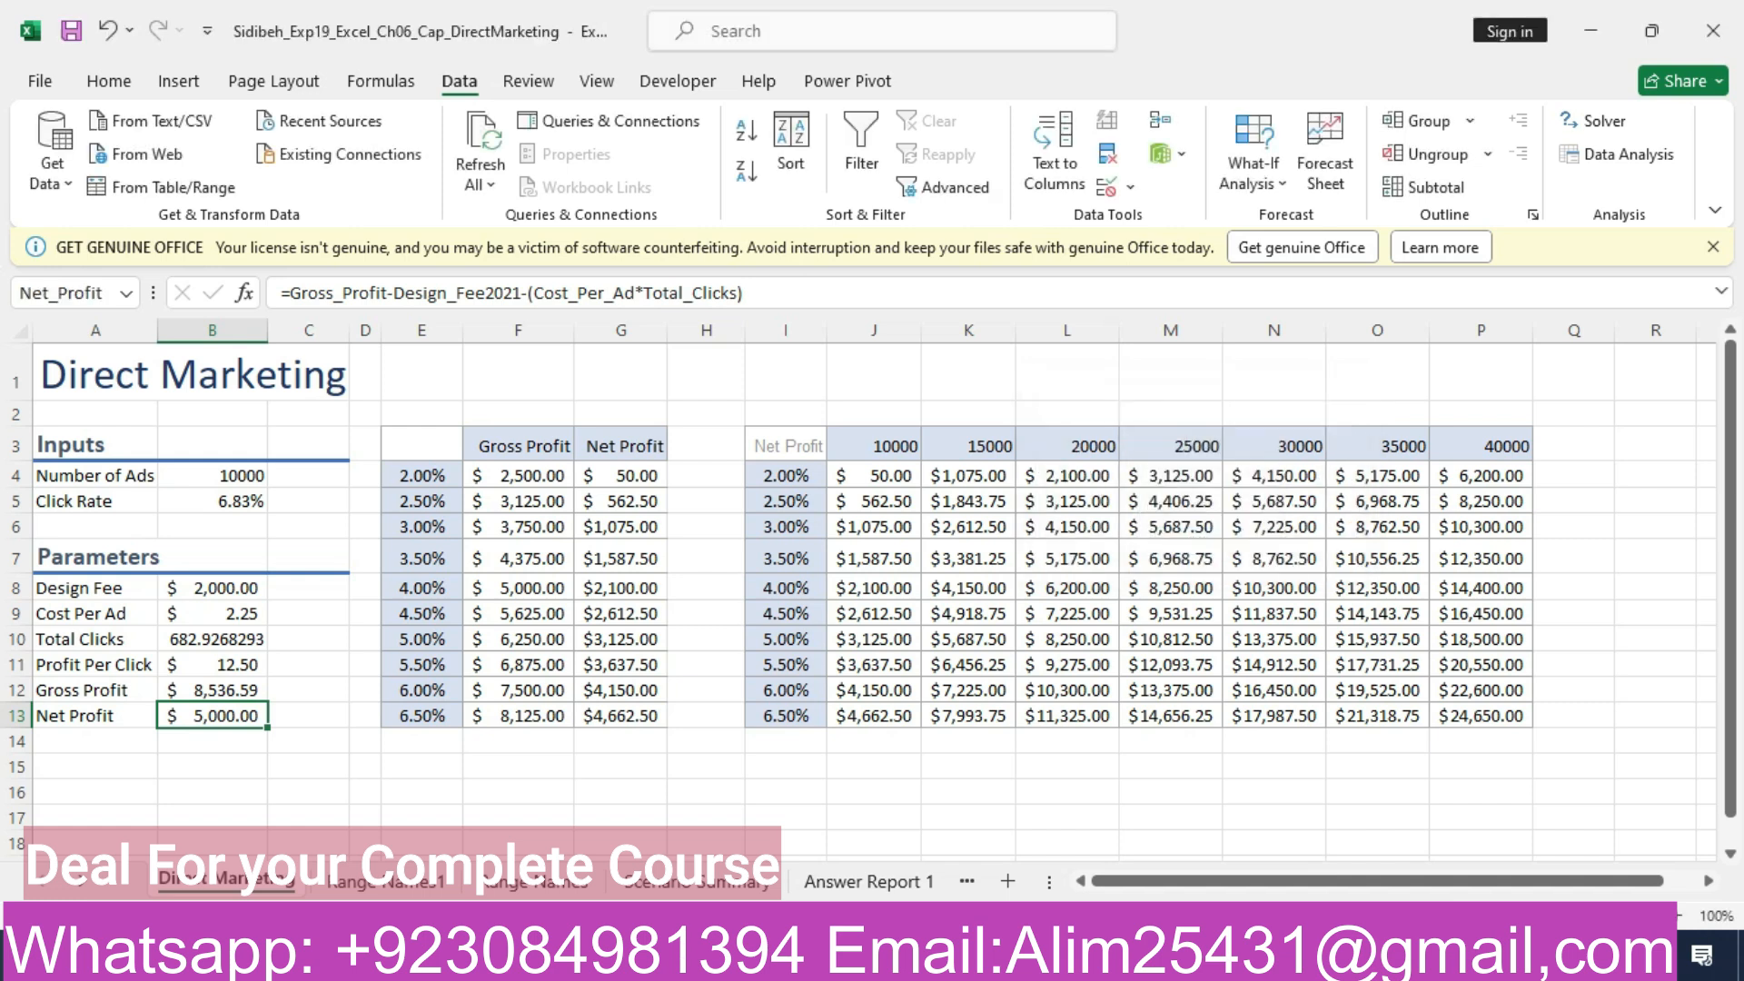
- Switch to Word and highlight the step 7 row of the instructions table in yellow
left_click(778, 956)
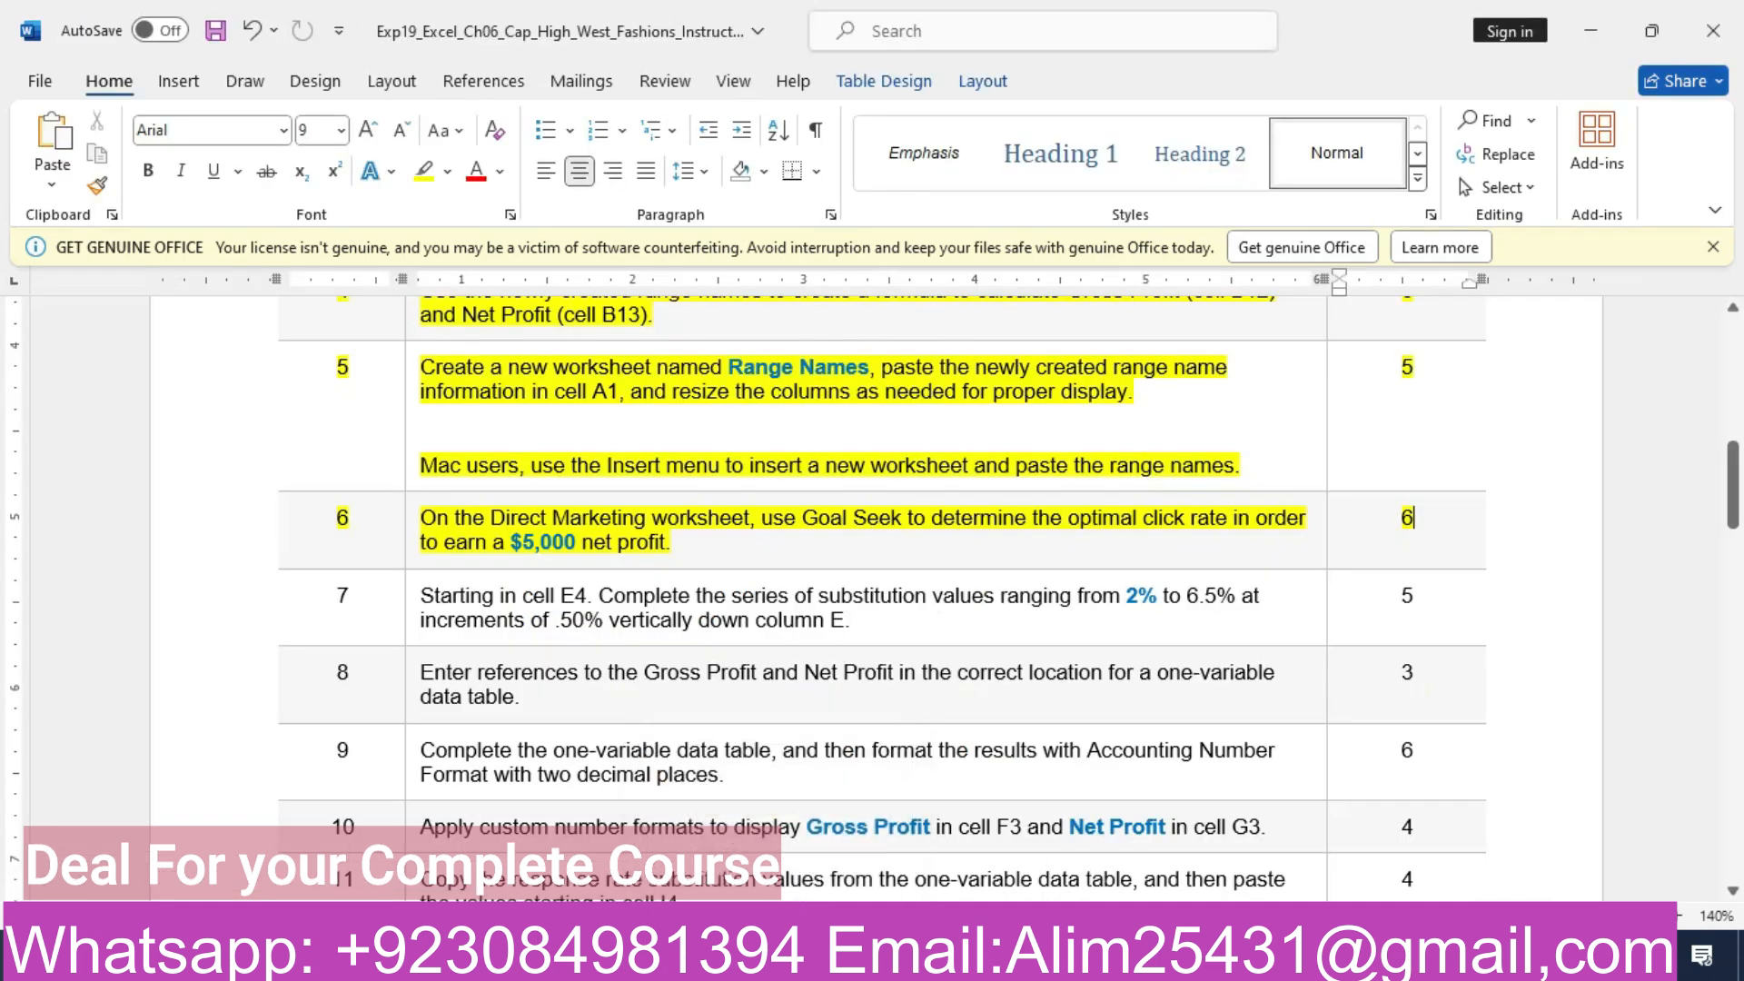
left_click(261, 607)
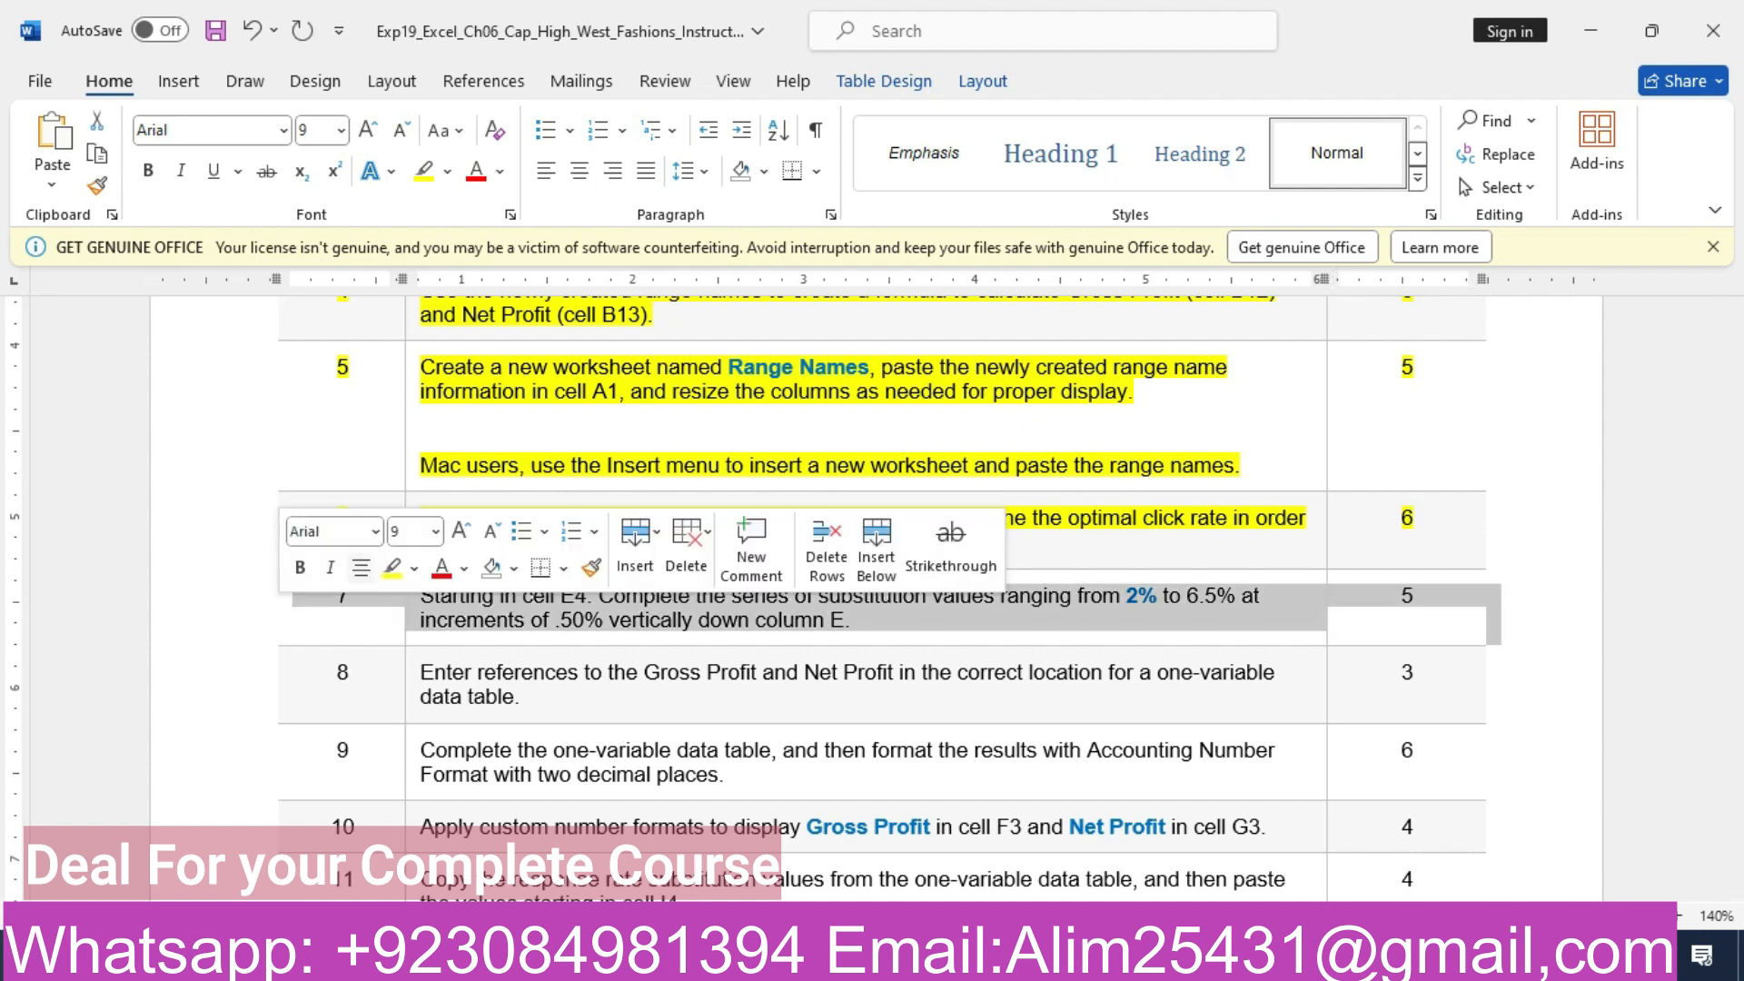
left_click(393, 567)
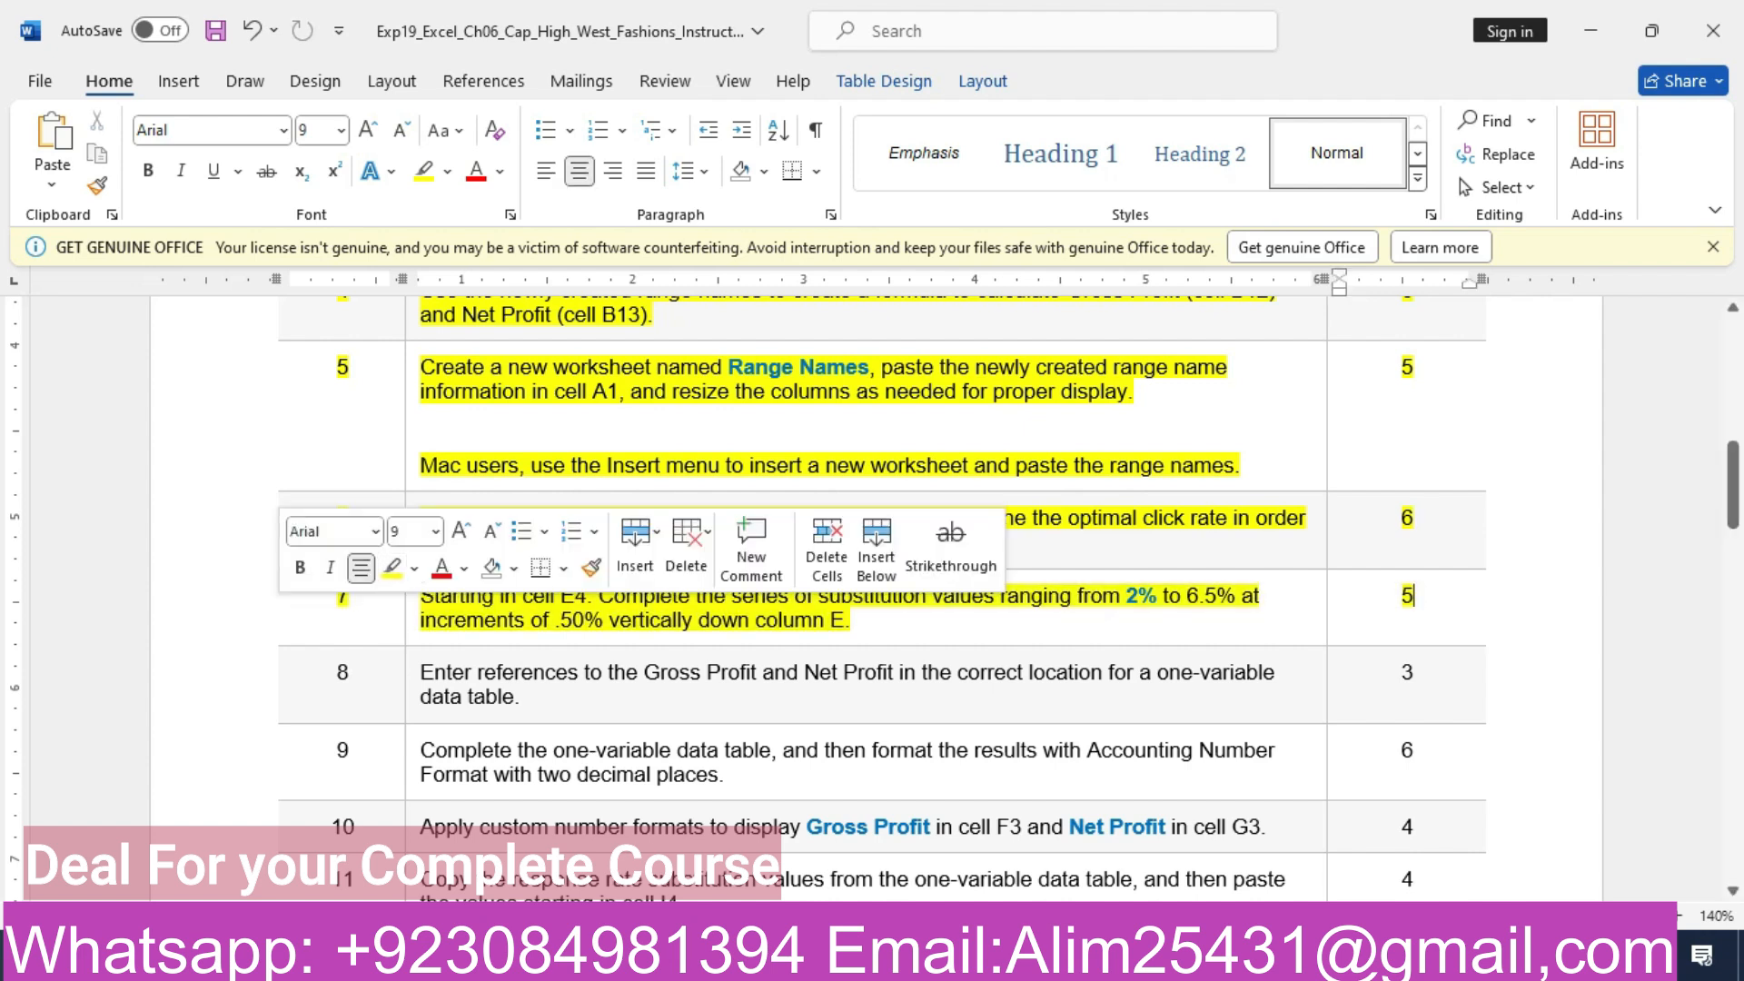
left_click(852, 621)
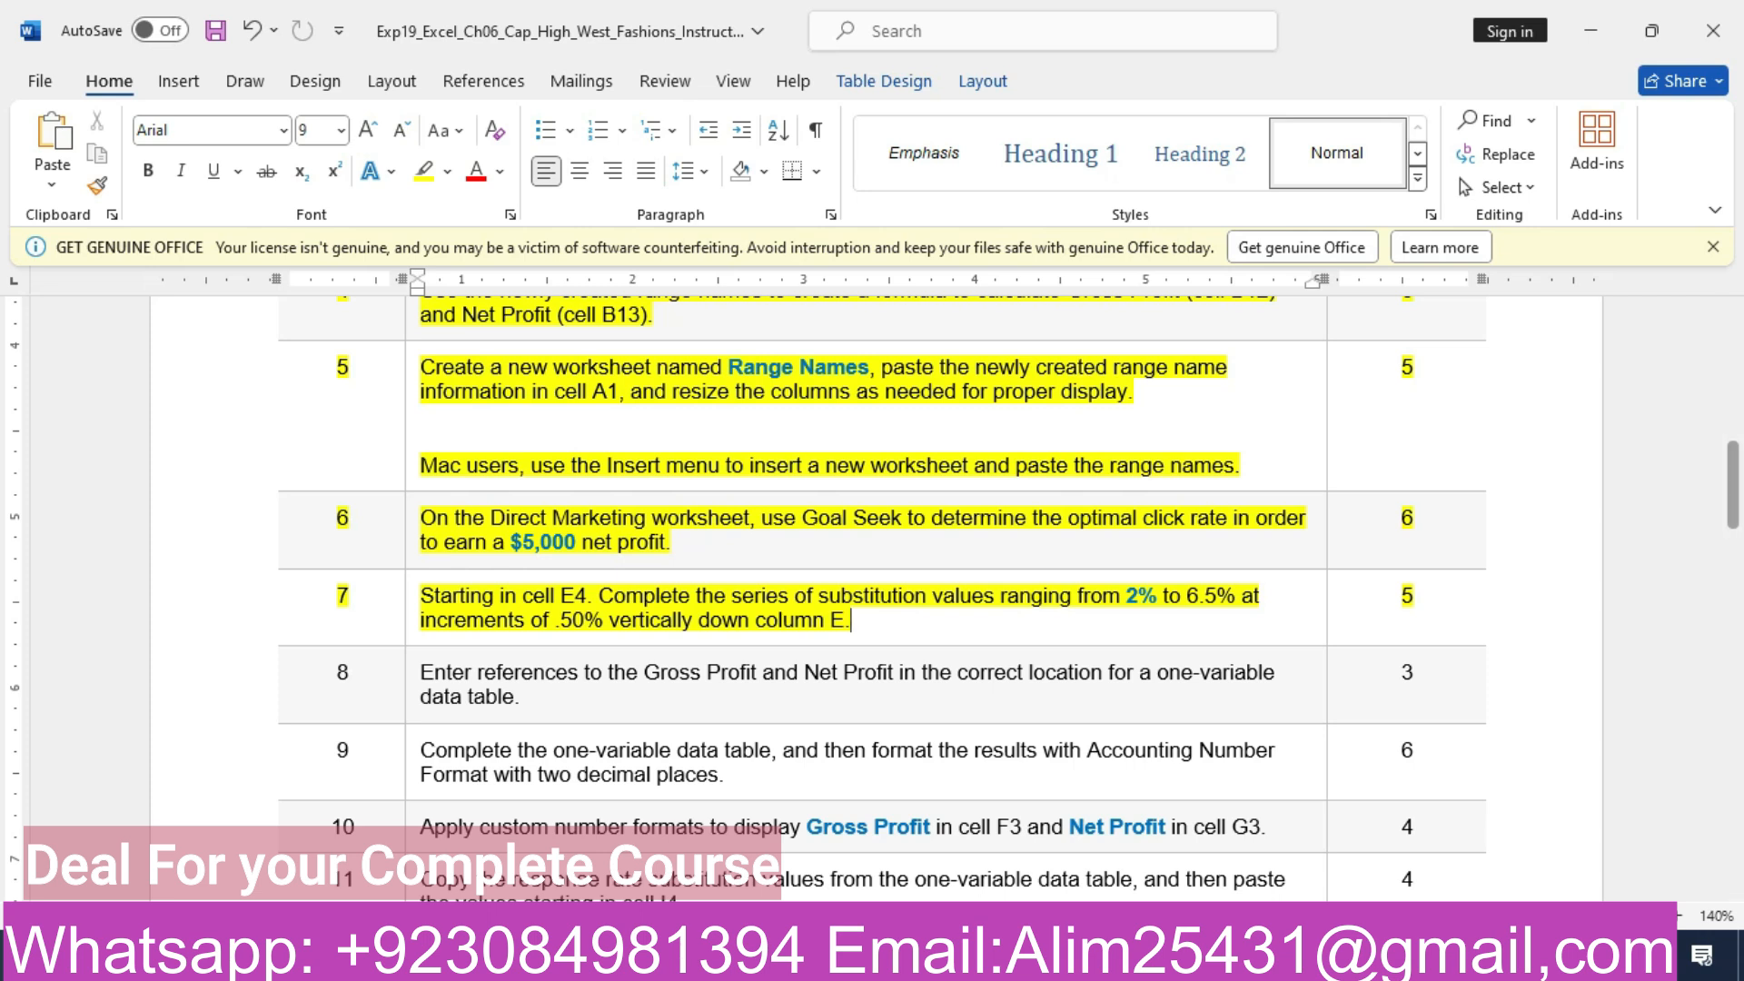
- Switch to Excel and try entering 2 as the first substitution value in cell E4
key("alt+Tab")
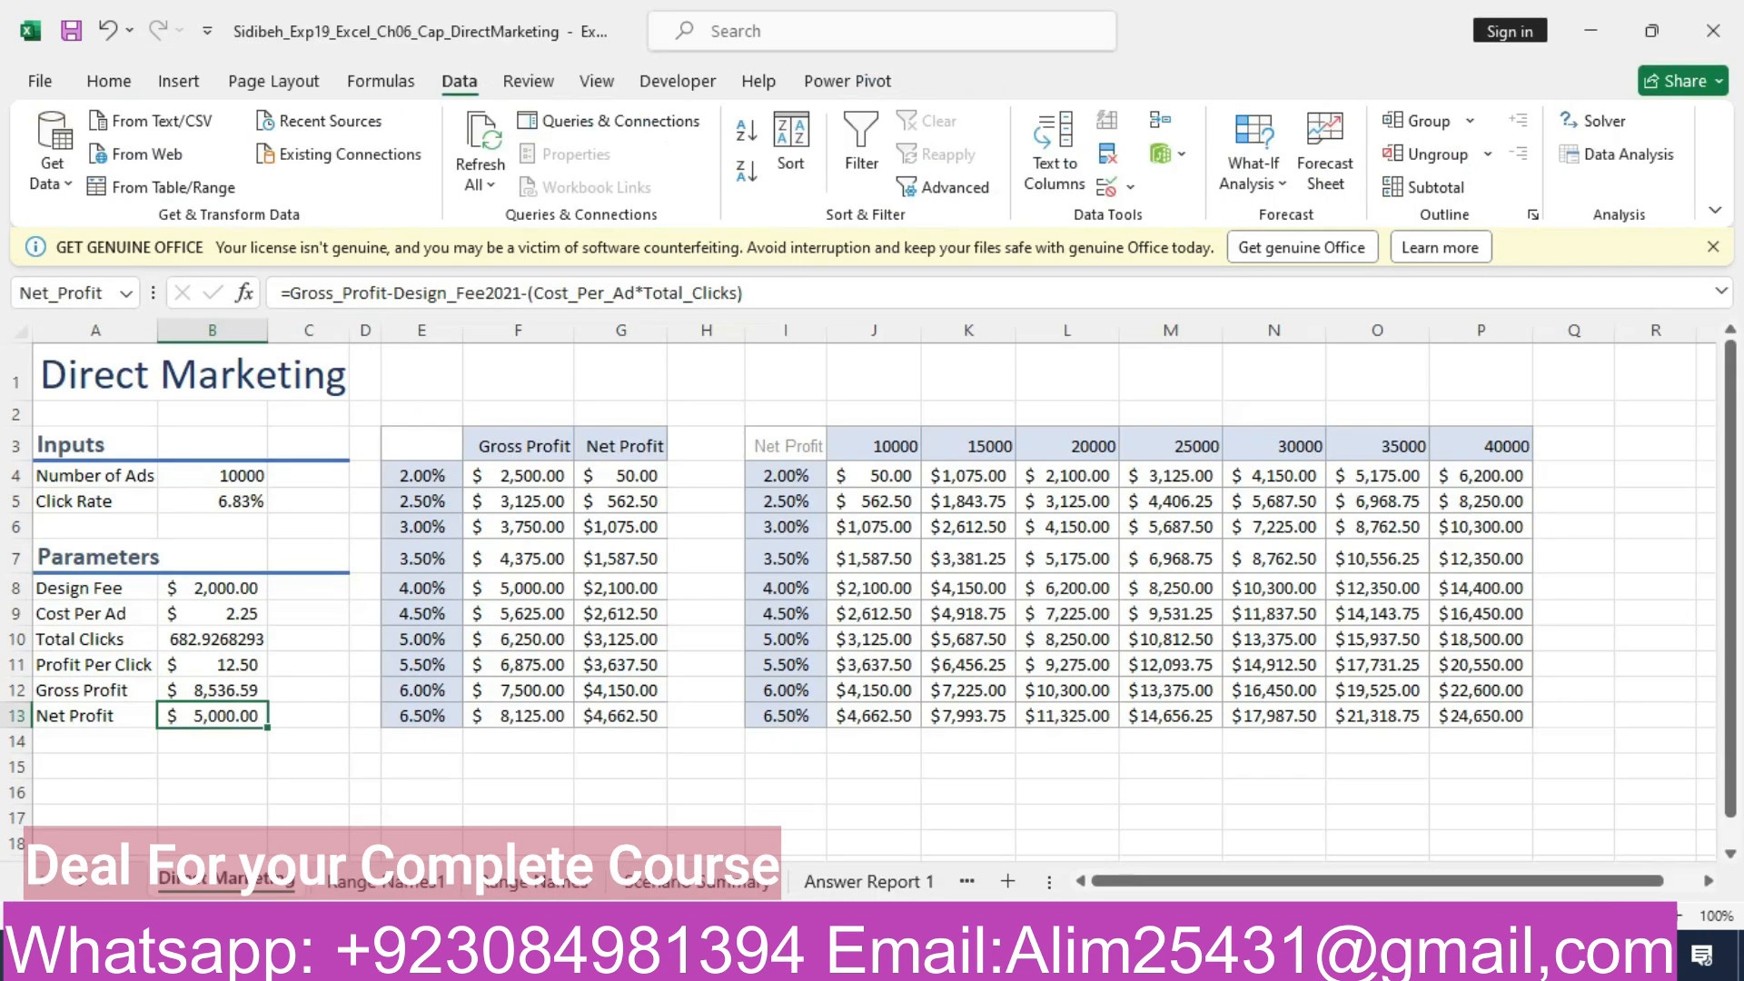
left_click(421, 476)
key("BackSpace")
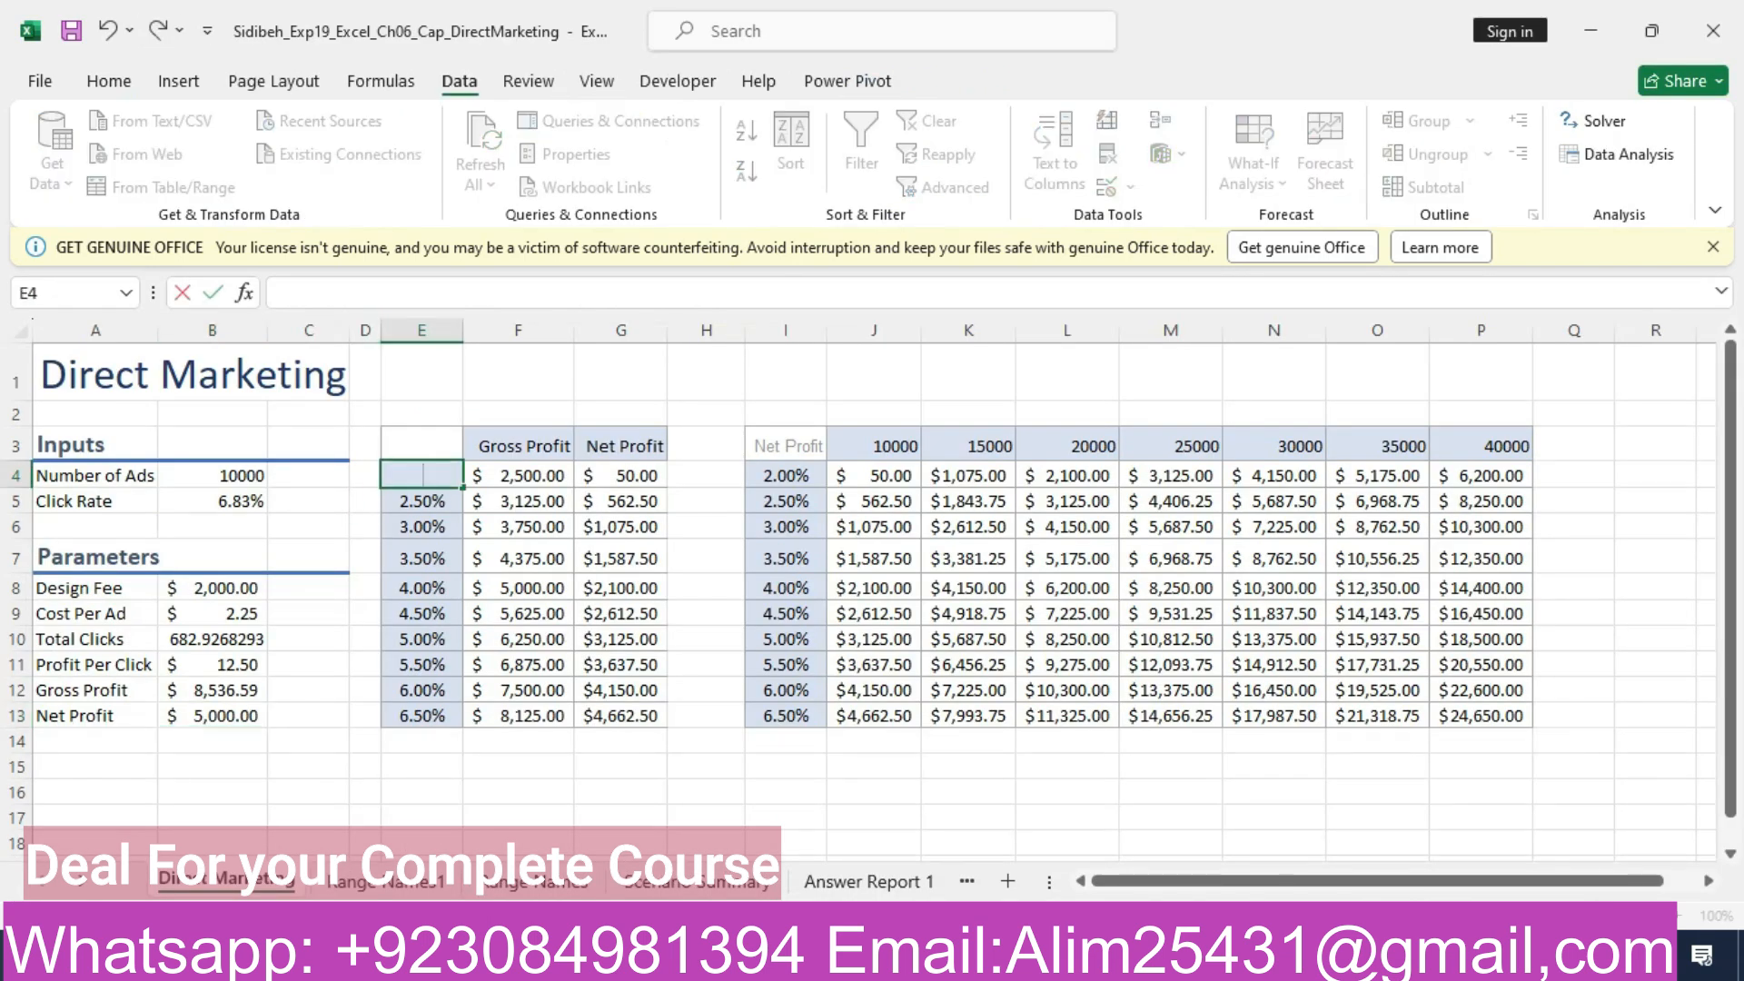
type("2")
key("ctrl+Return")
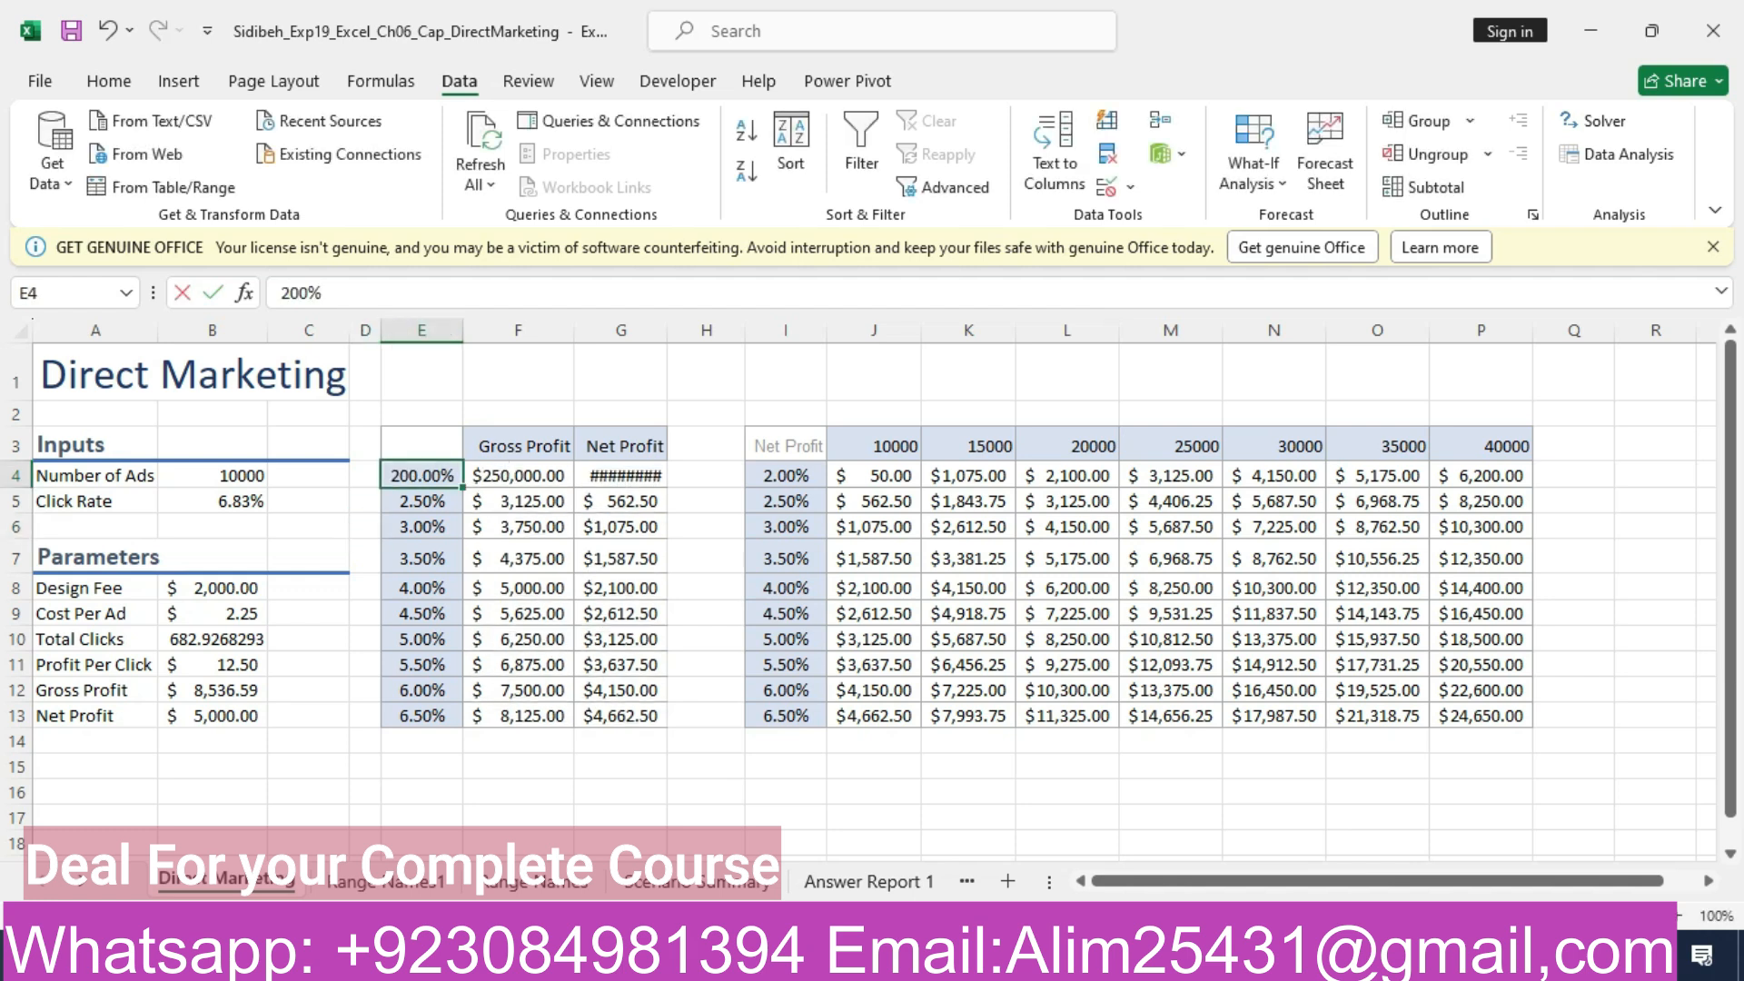
- Clear the first three substitution values of the one-variable data table, cells E4 through E6
key("BackSpace")
key("Return")
key("BackSpace")
key("Return")
key("BackSpace")
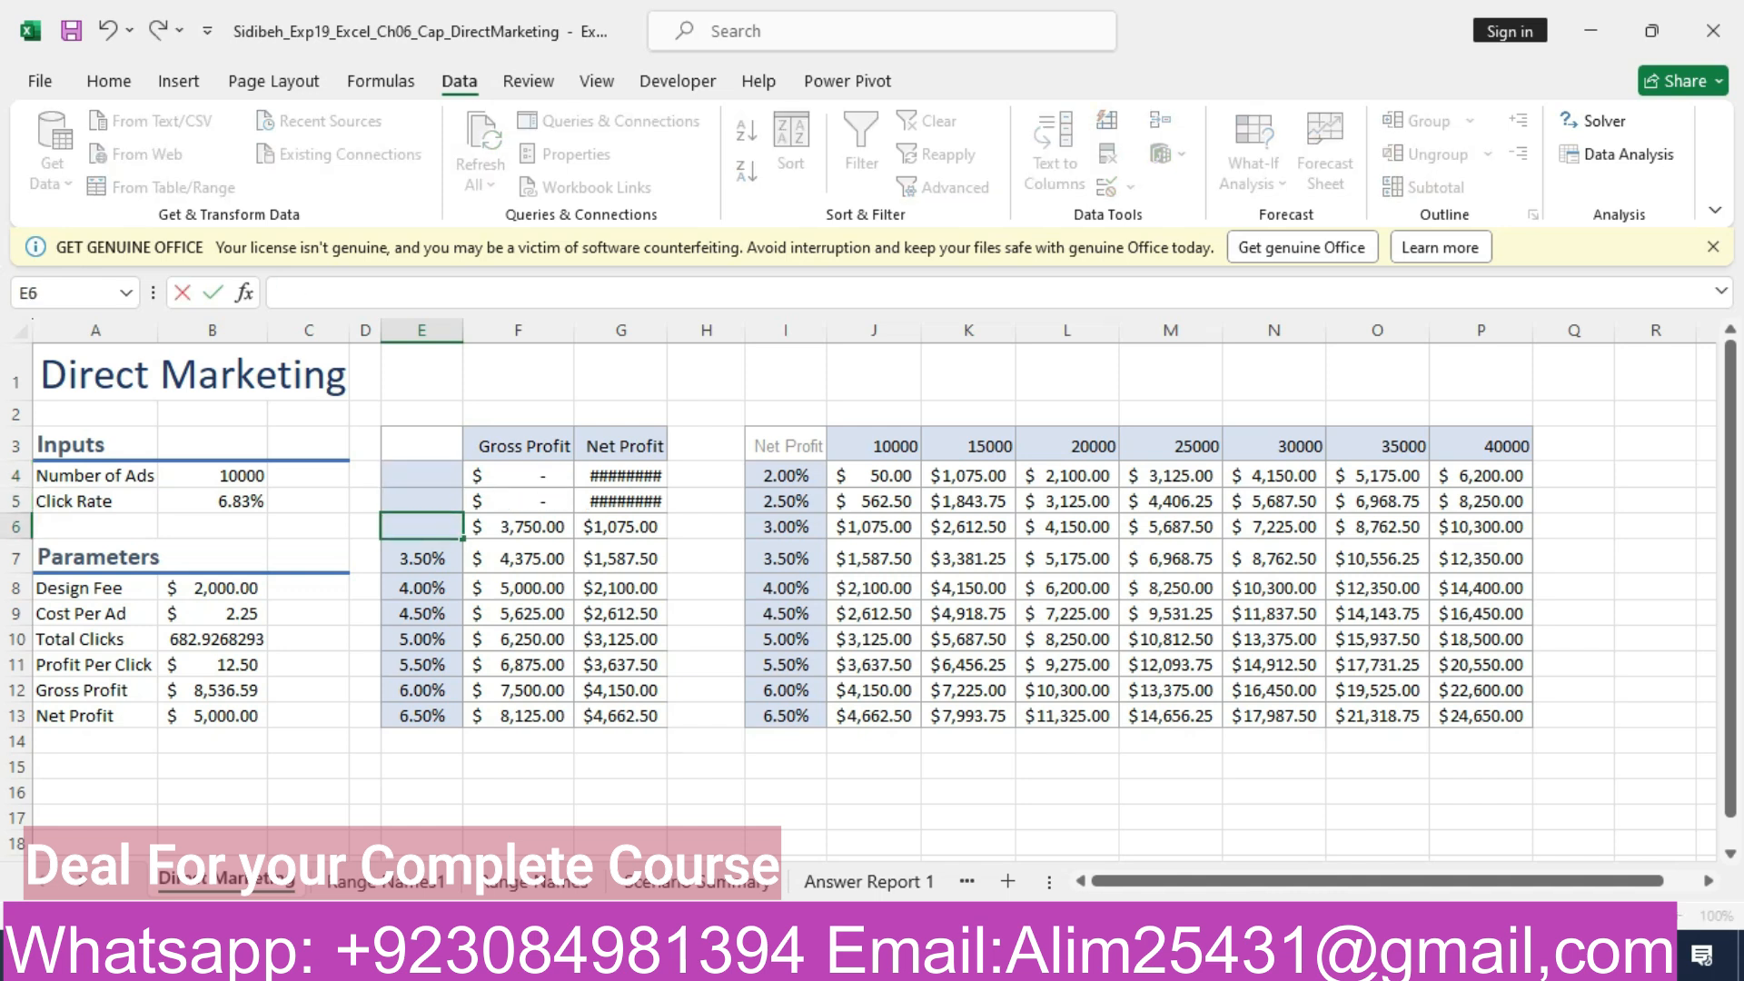
key("Up")
key("Up")
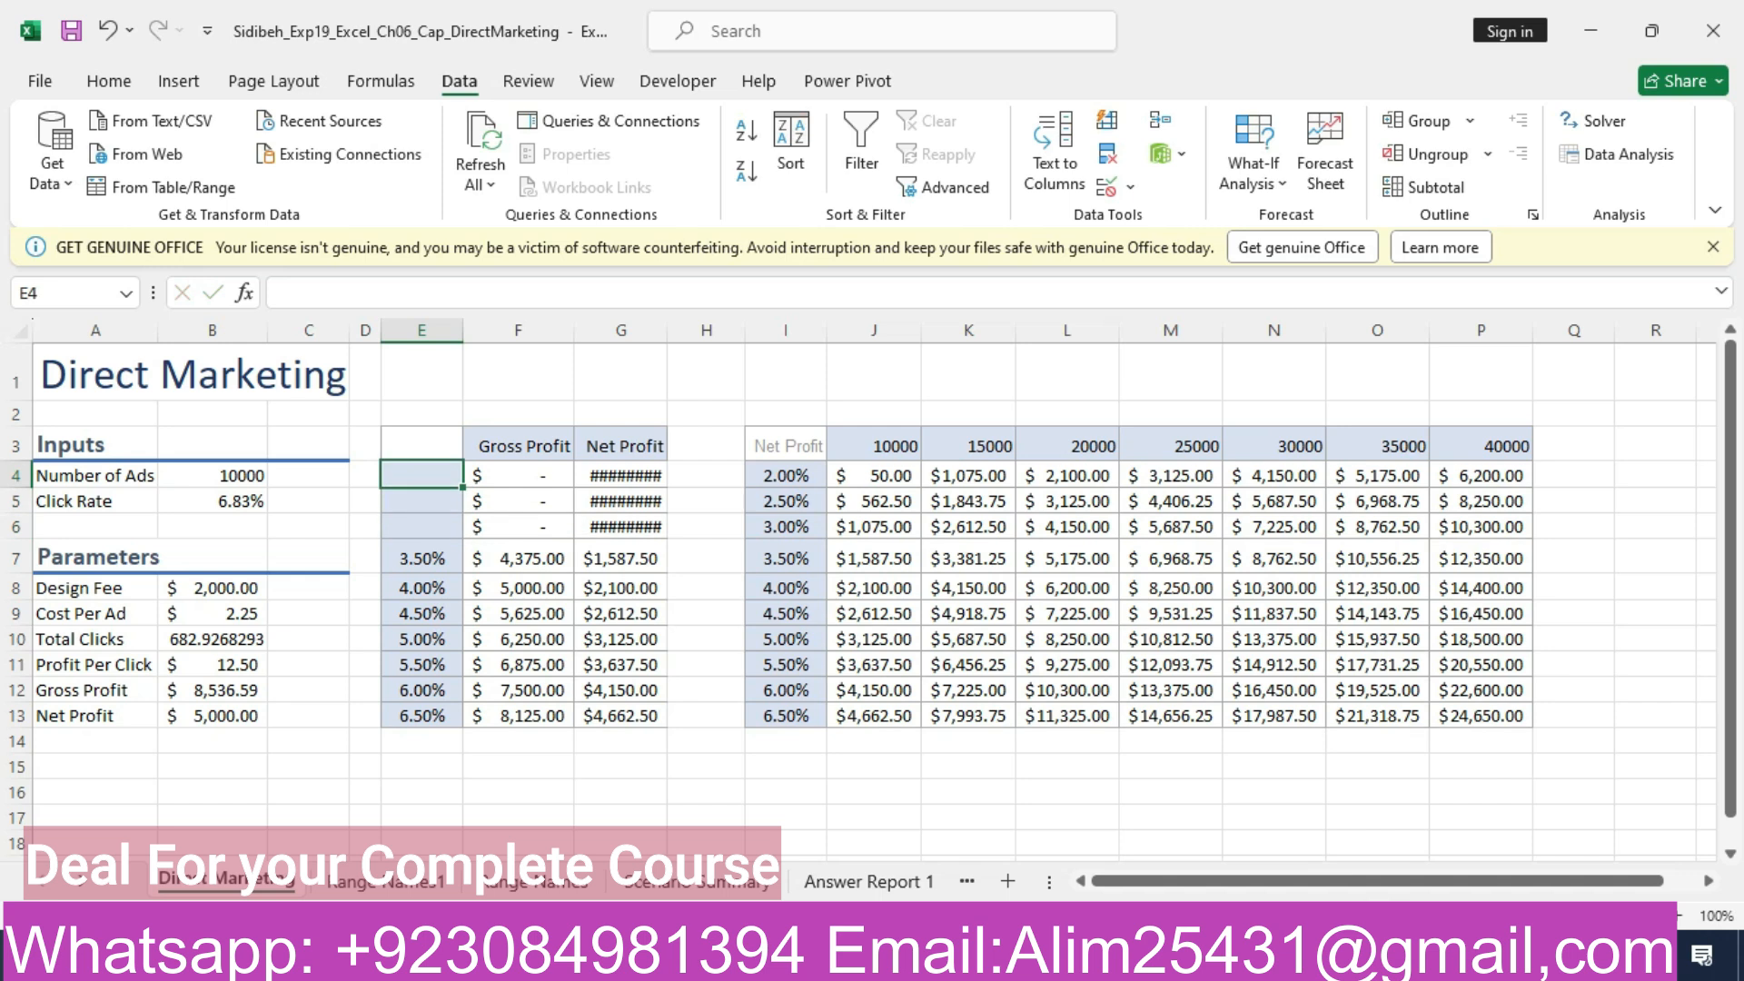
- Enter 2% in cell E4 as the starting substitution value
type("2")
key("Return")
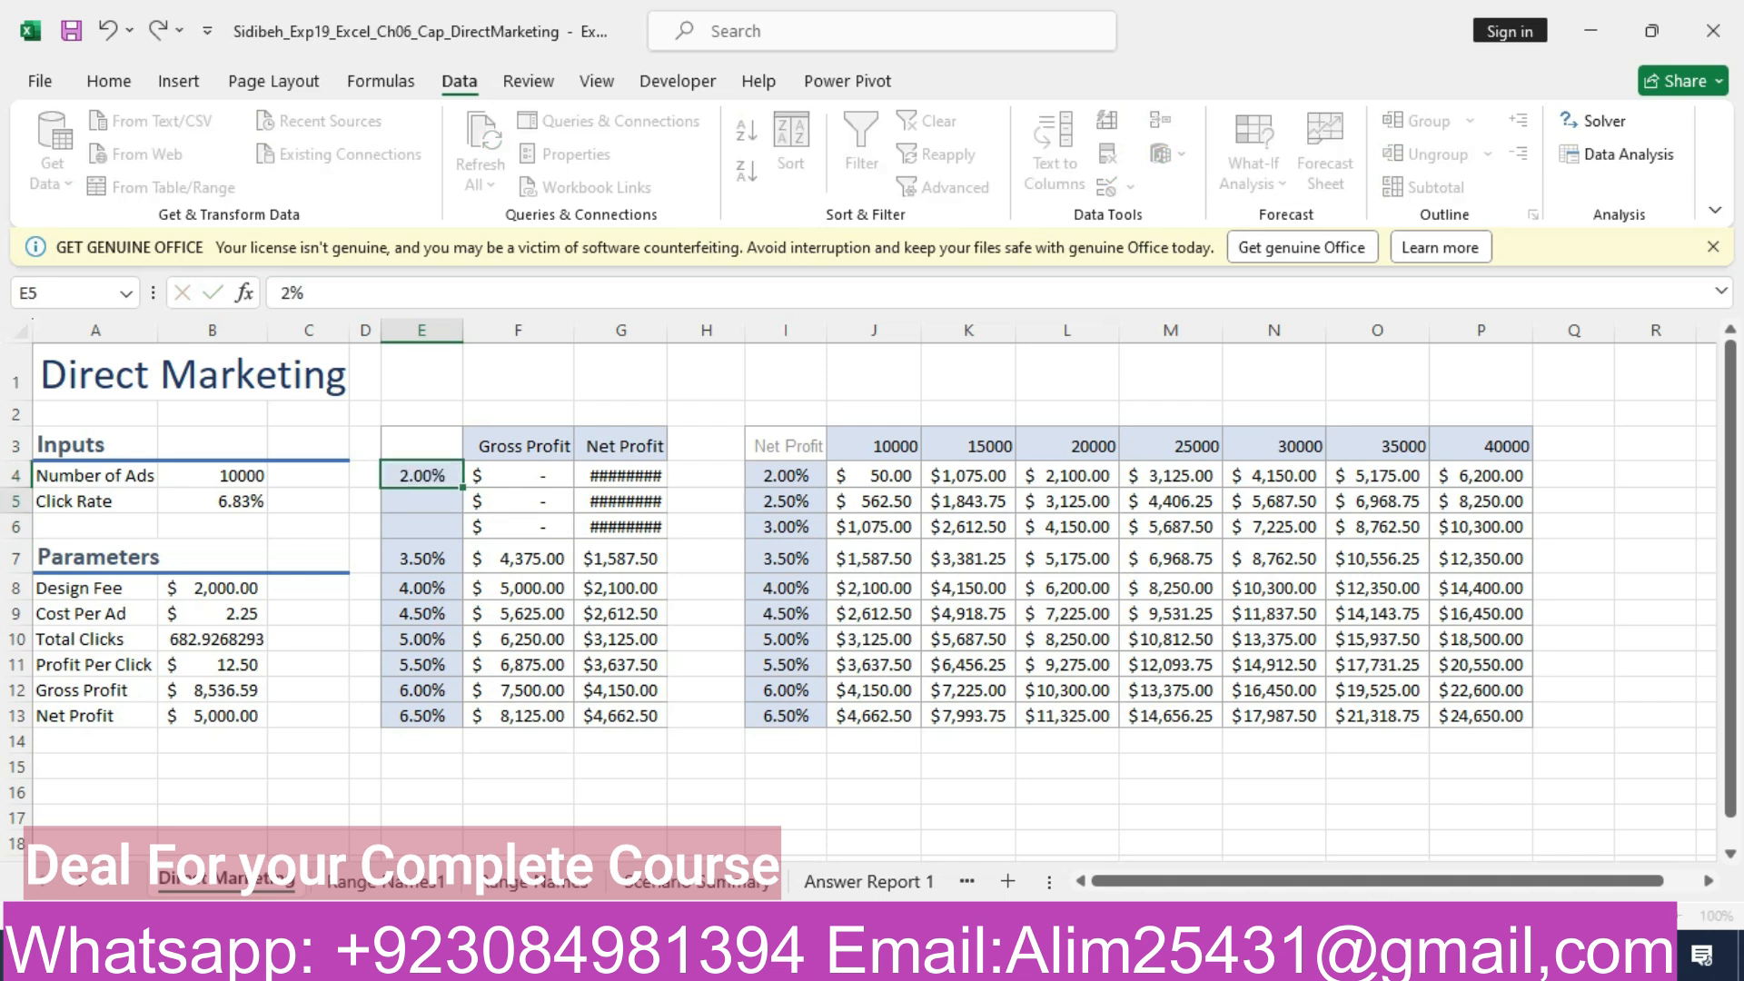
key("Up")
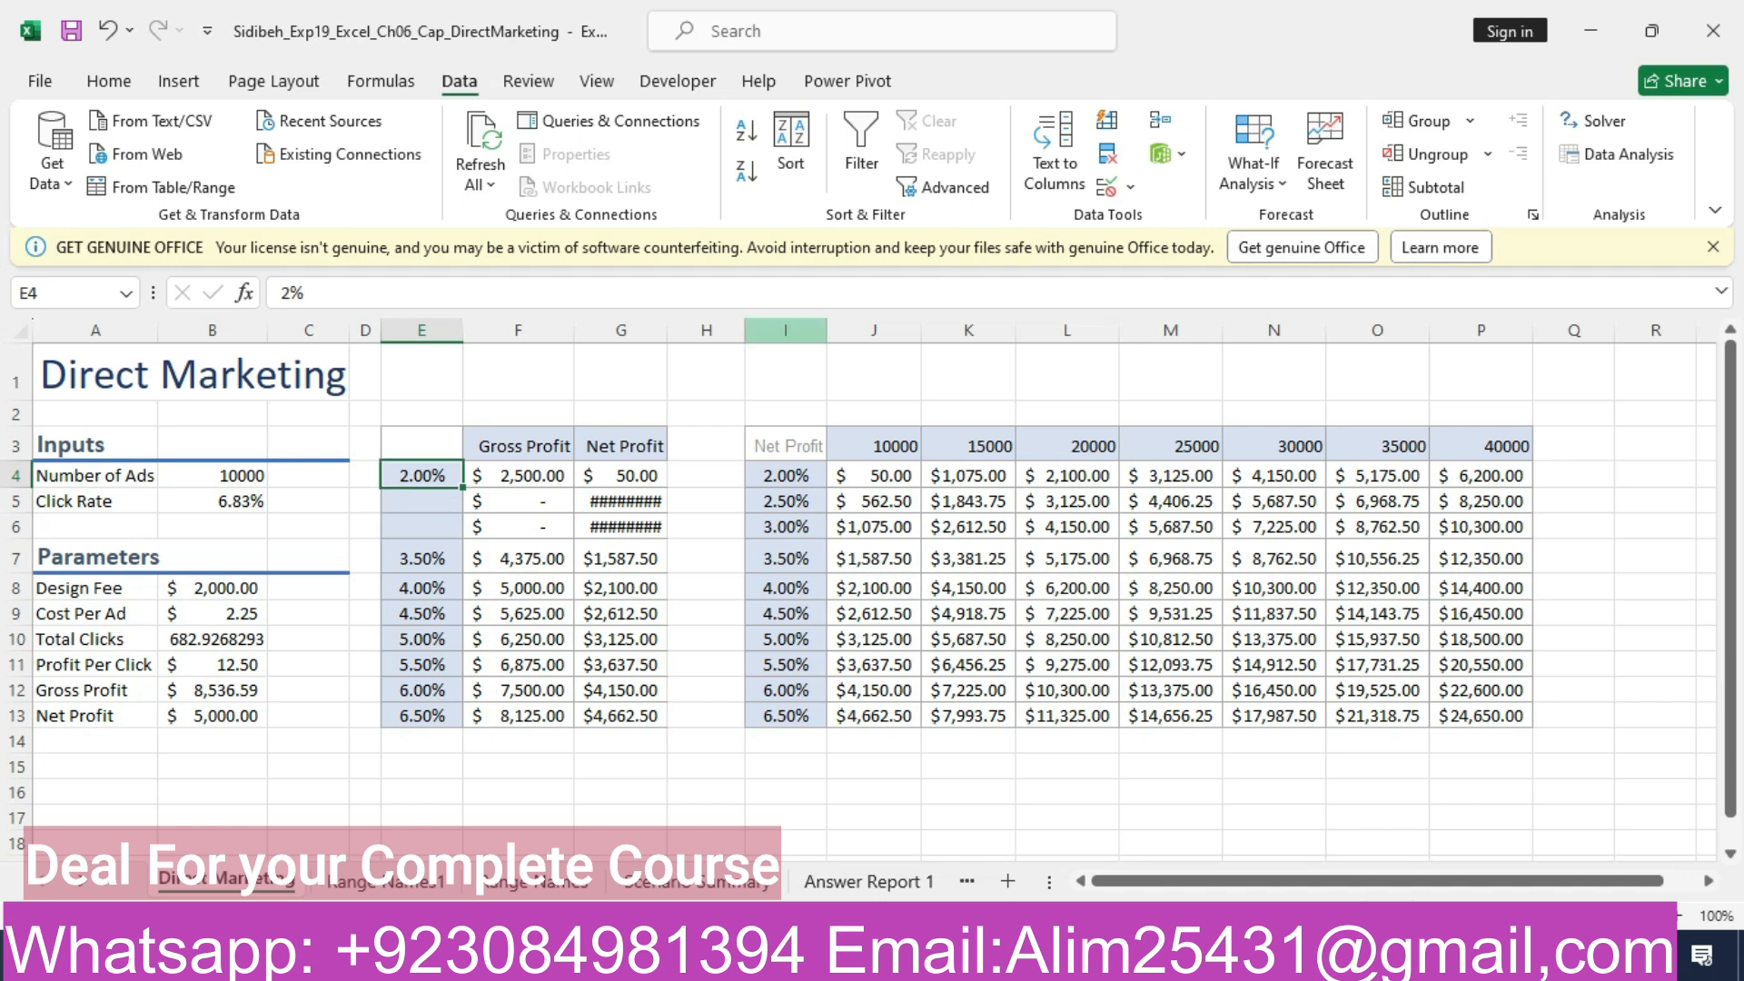
- Clear the remaining substitution values in column E, from cell E7 down to E13
key("Down")
key("Down")
key("Down")
key("Delete")
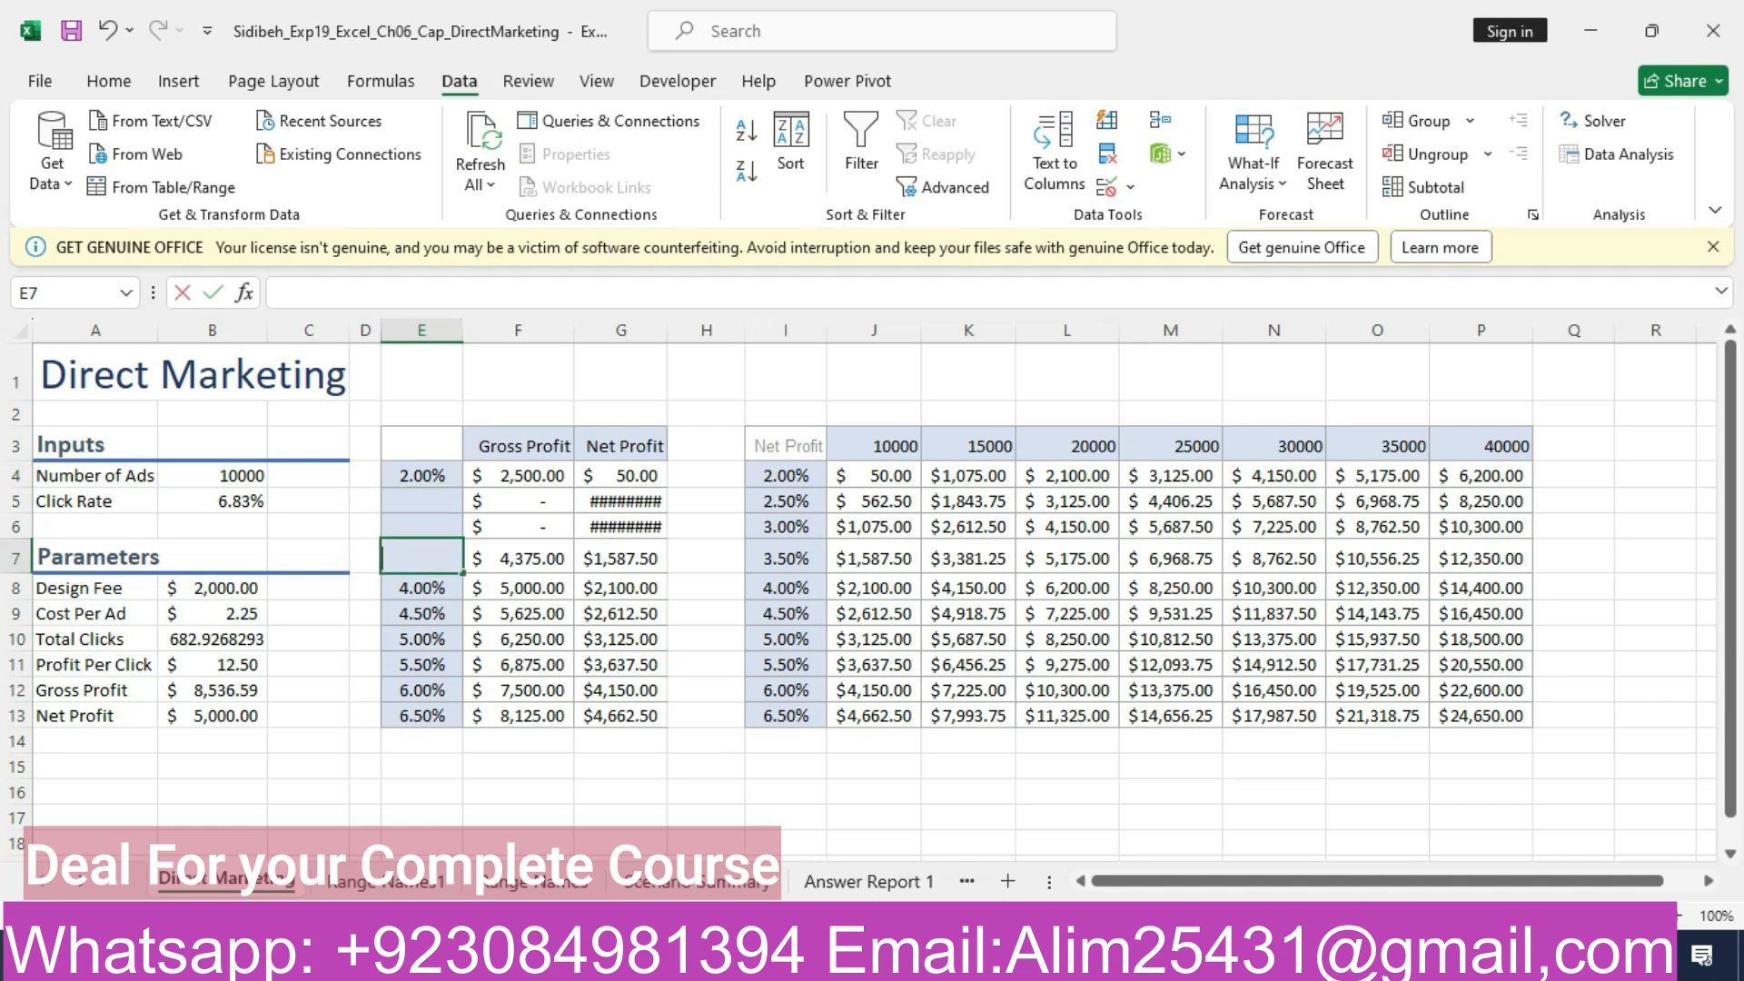
key("Down")
key("BackSpace")
key("Down")
key("Delete")
key("Down")
type("5%")
key("BackSpace")
key("BackSpace")
key("Down")
key("BackSpace")
key("Down")
key("BackSpace")
key("Down")
key("BackSpace")
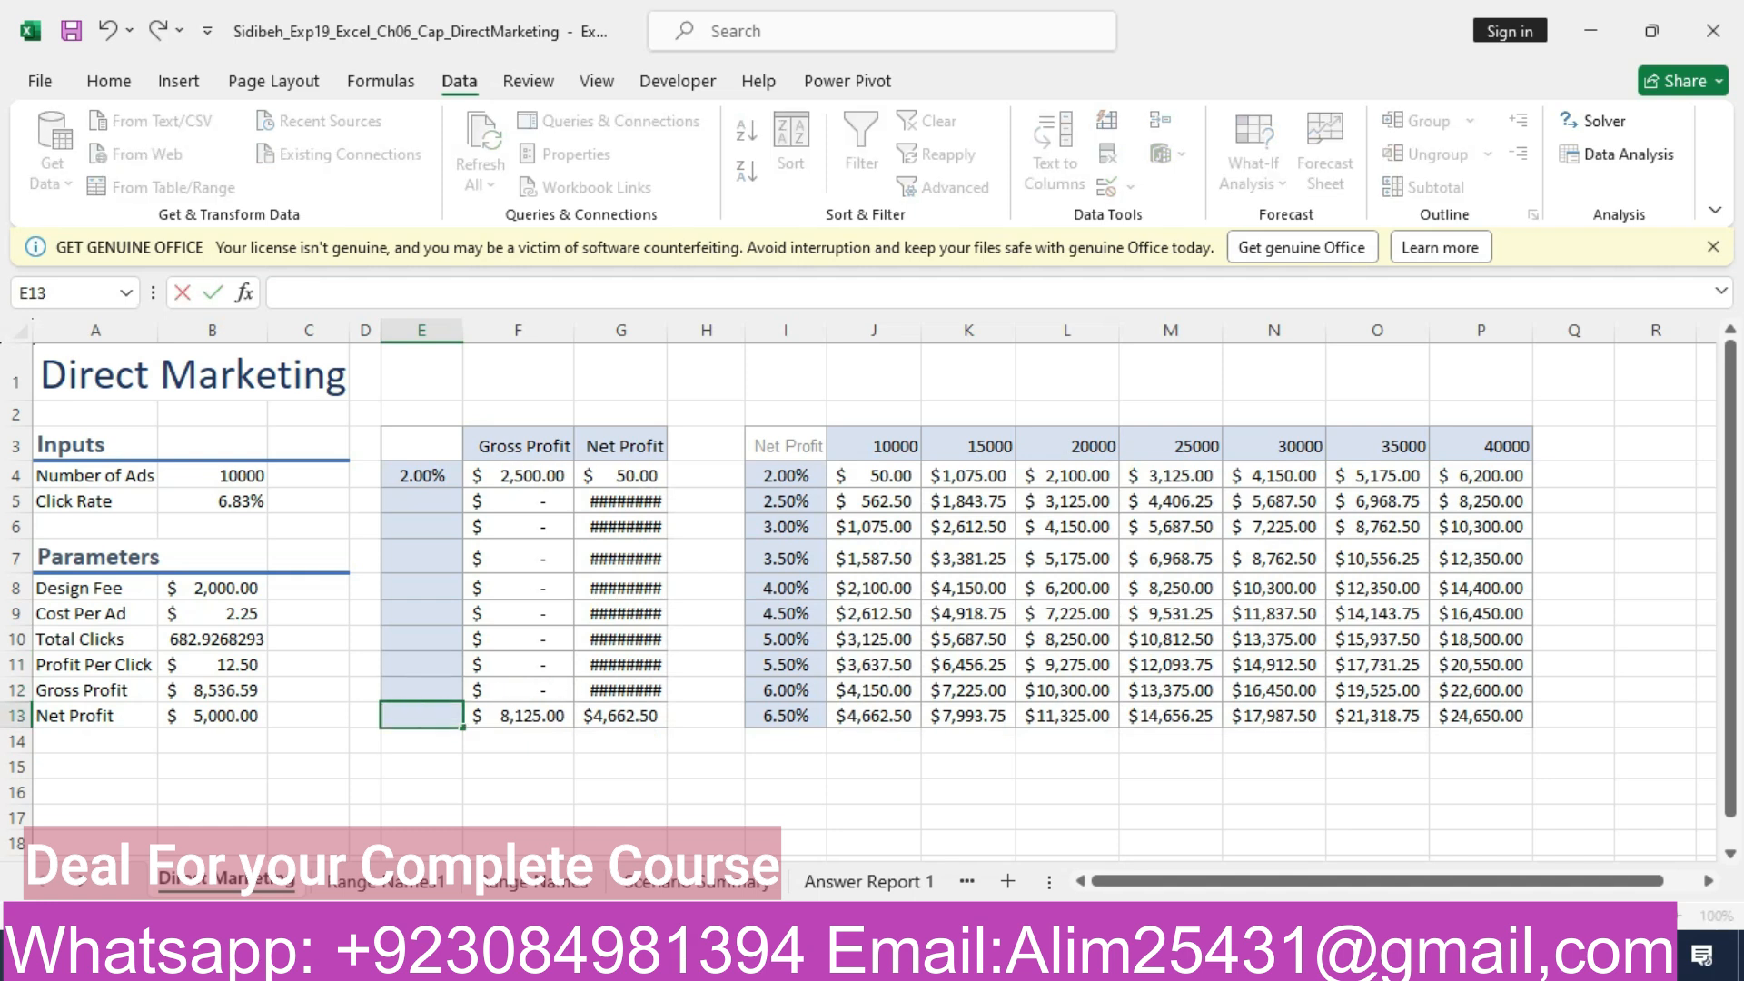
- Open the fill Series settings from cell E4 and set the series to run in columns, checking the increment in the Word instructions
left_click(421, 476)
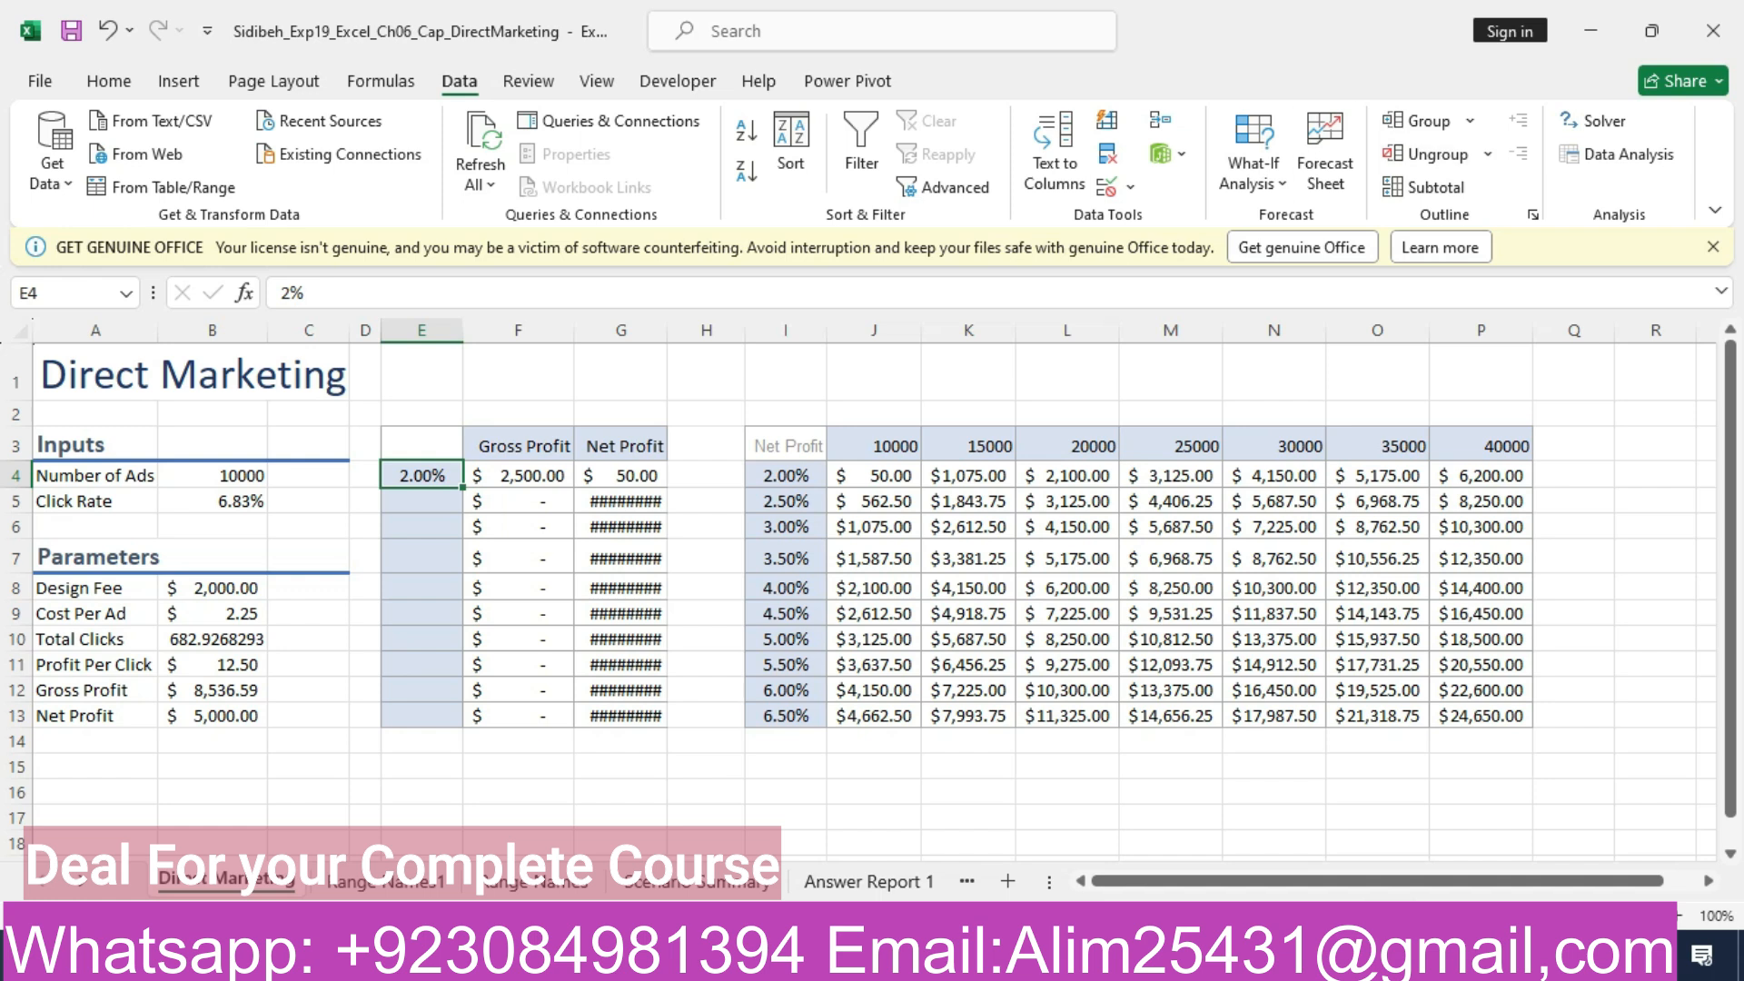
left_click(109, 81)
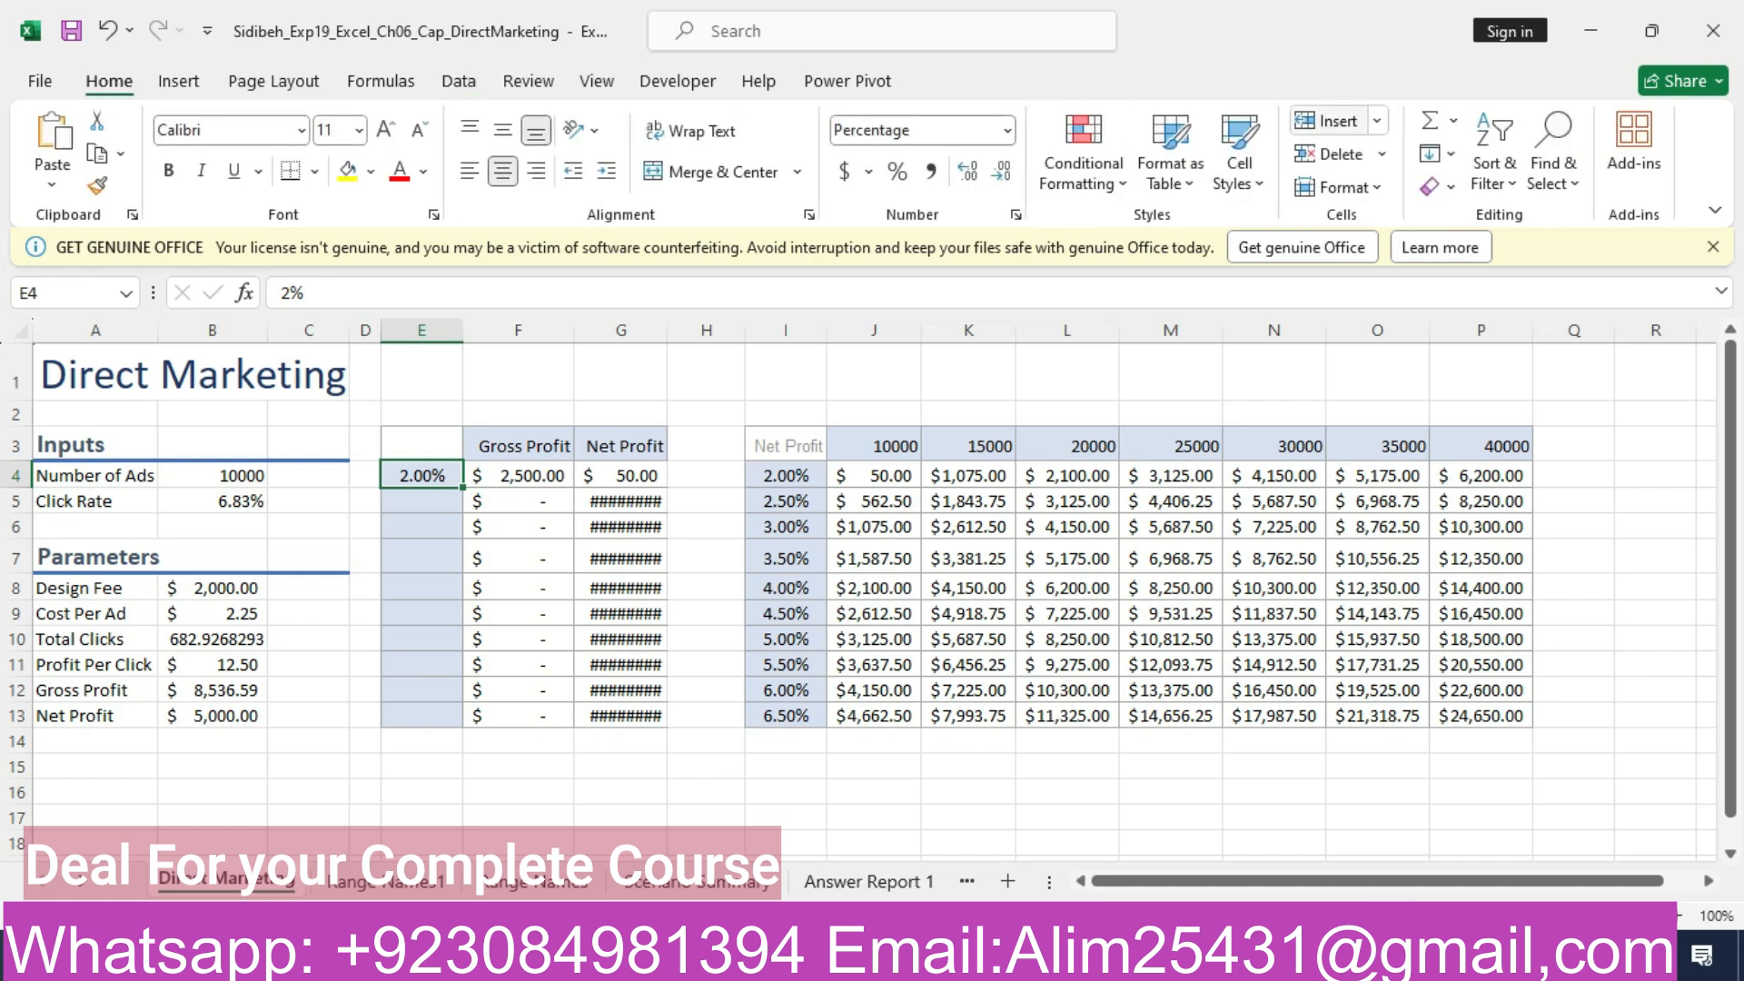
left_click(1438, 153)
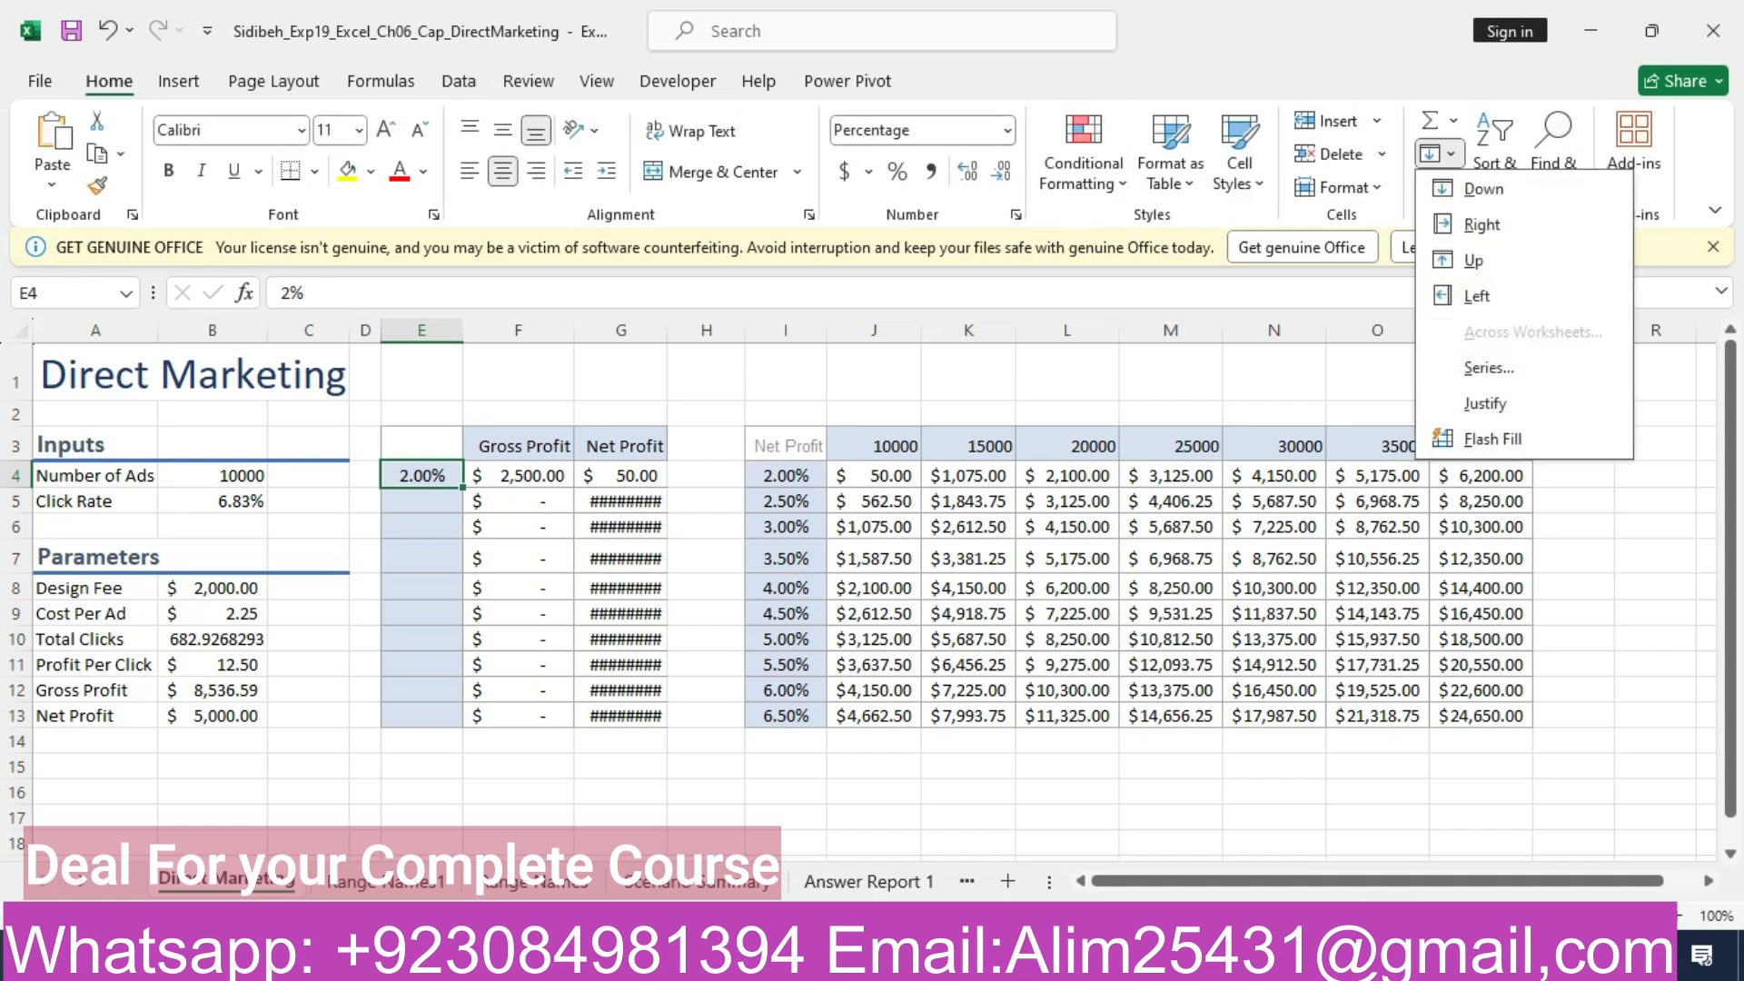
left_click(1489, 367)
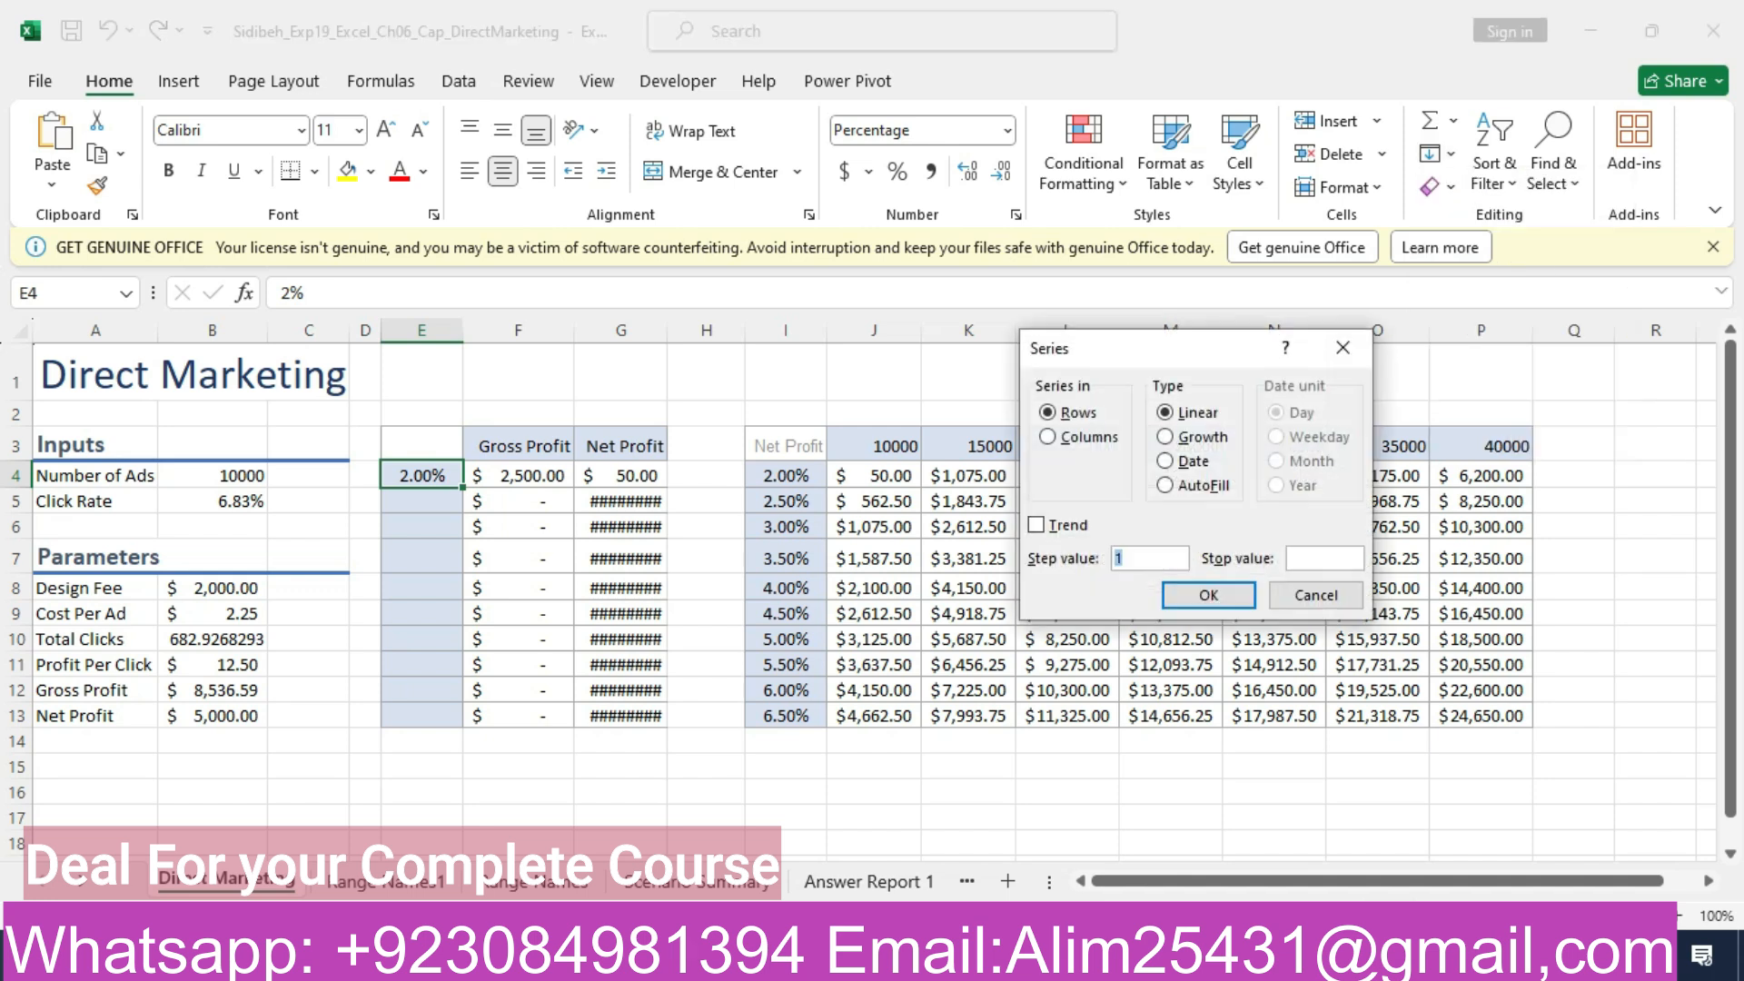
key("alt+c")
key("alt+Tab")
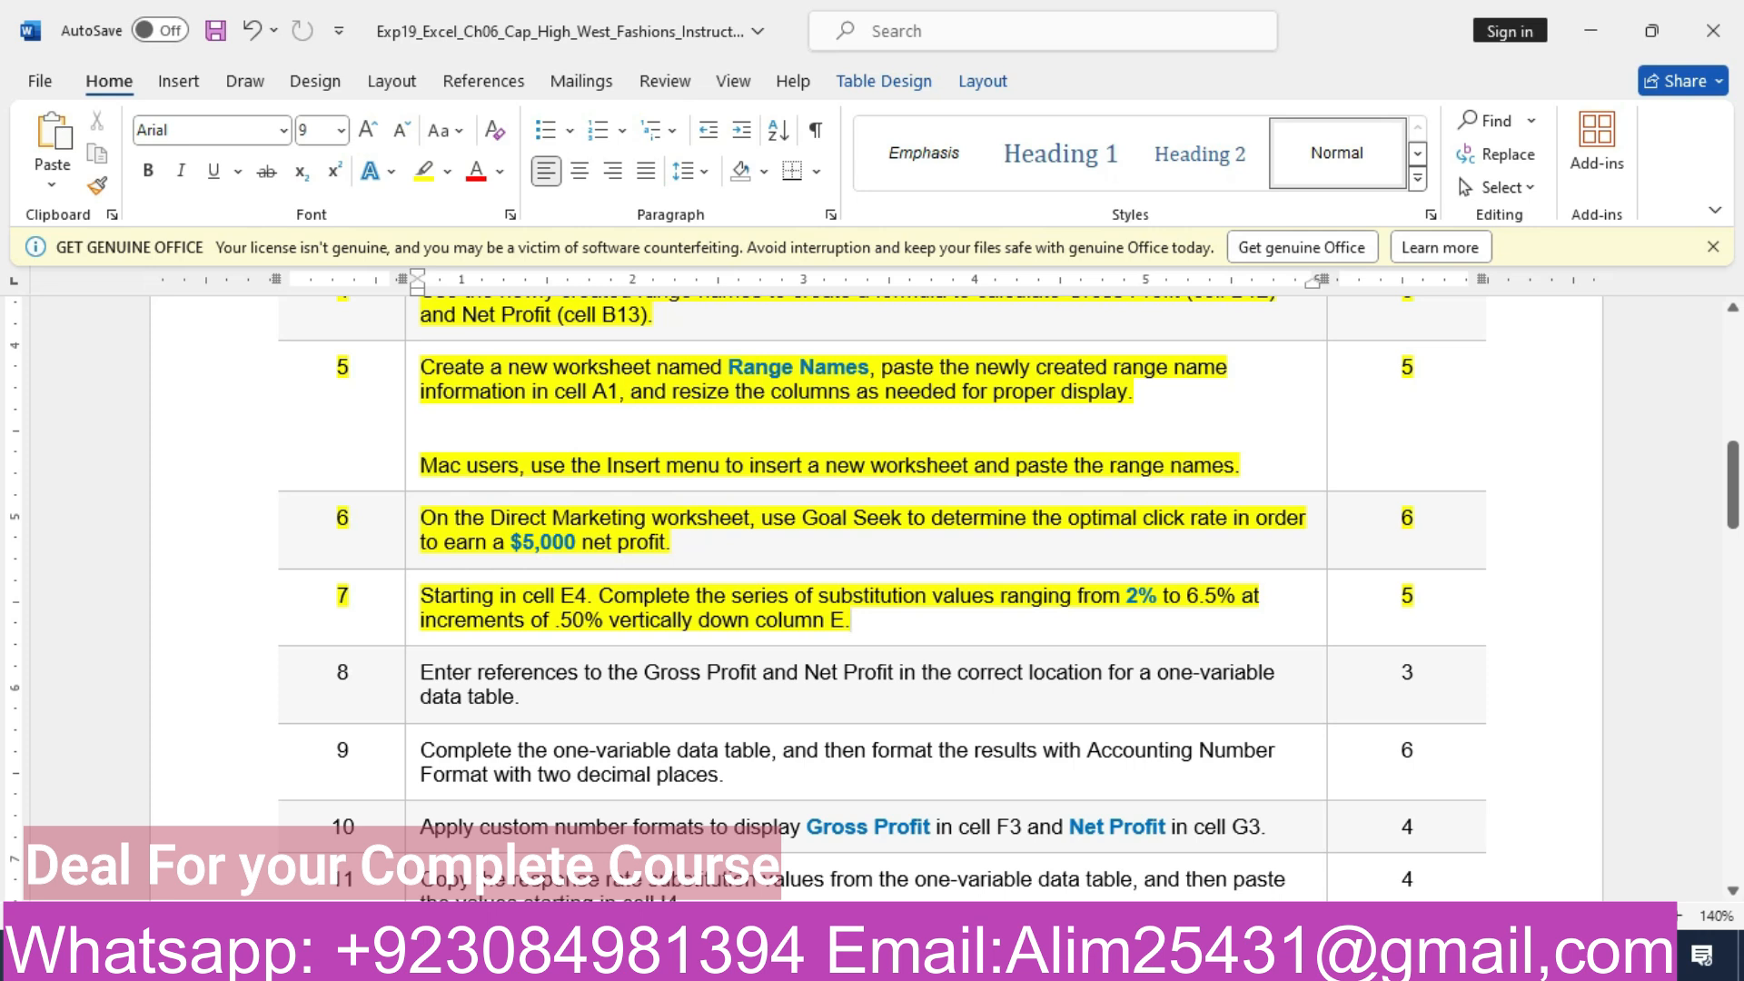
key("alt+Tab")
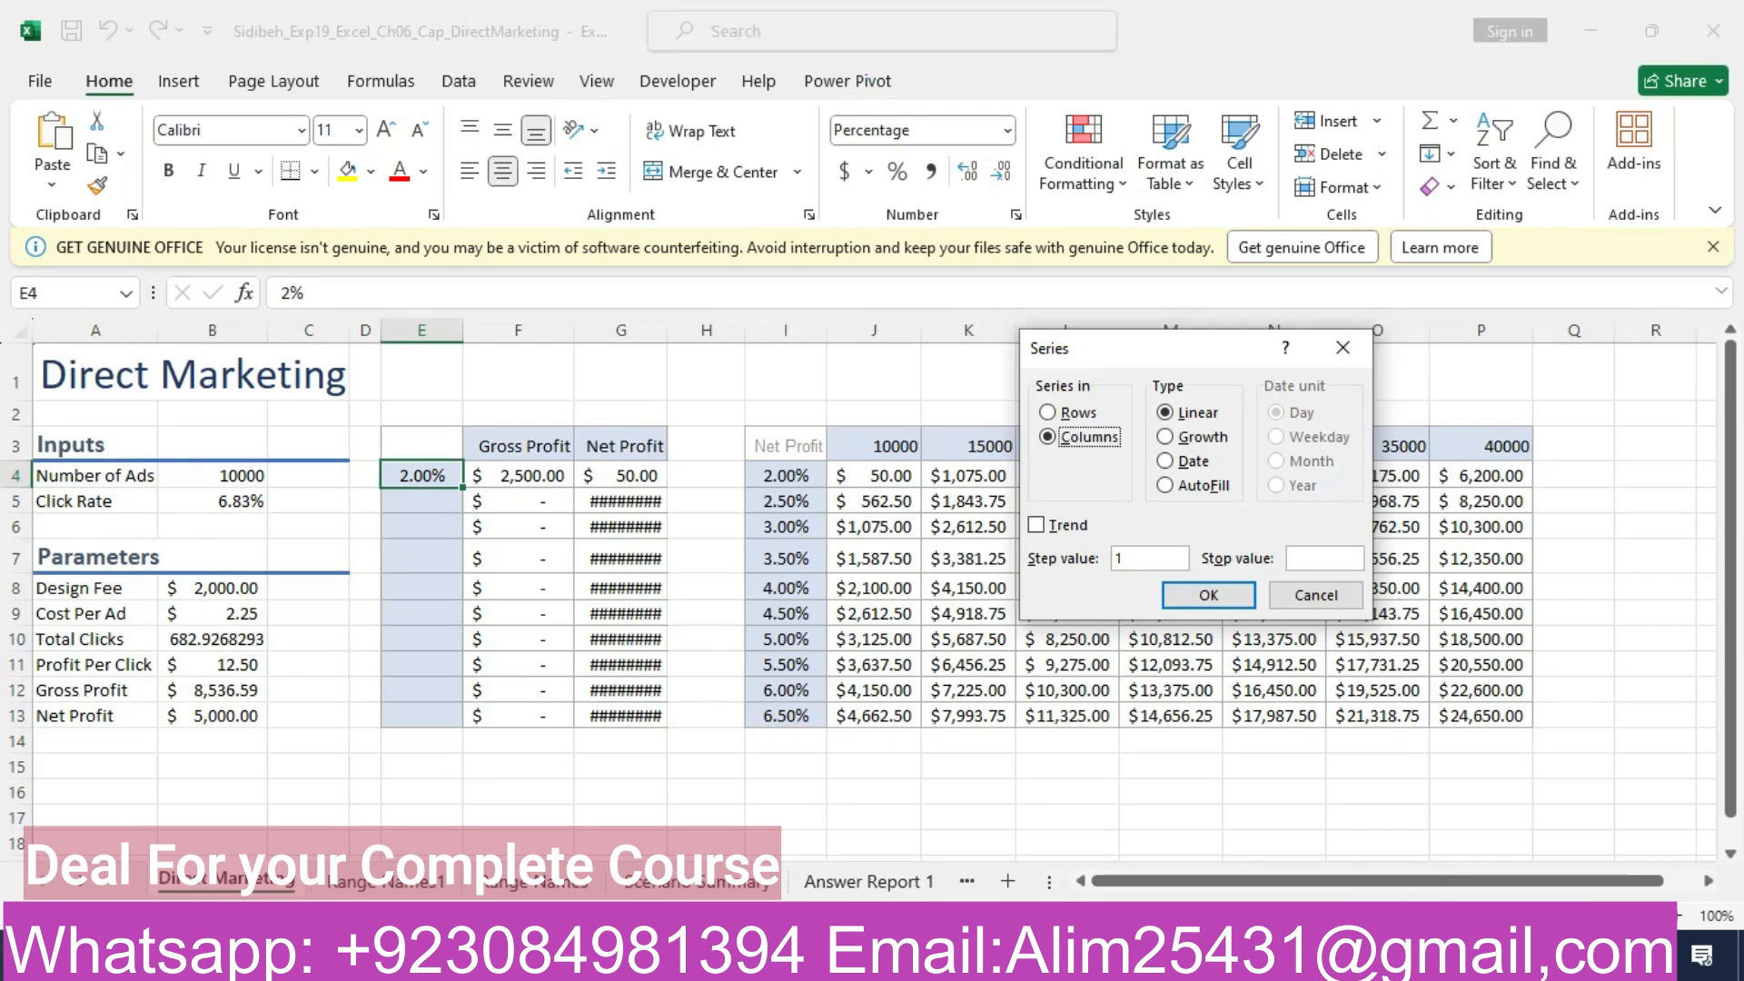
- Try to fill the series down column E with a step value of 0.5 and a stop value of 6.5, and undo it
key("BackSpace")
type("0.5")
key("alt+Tab")
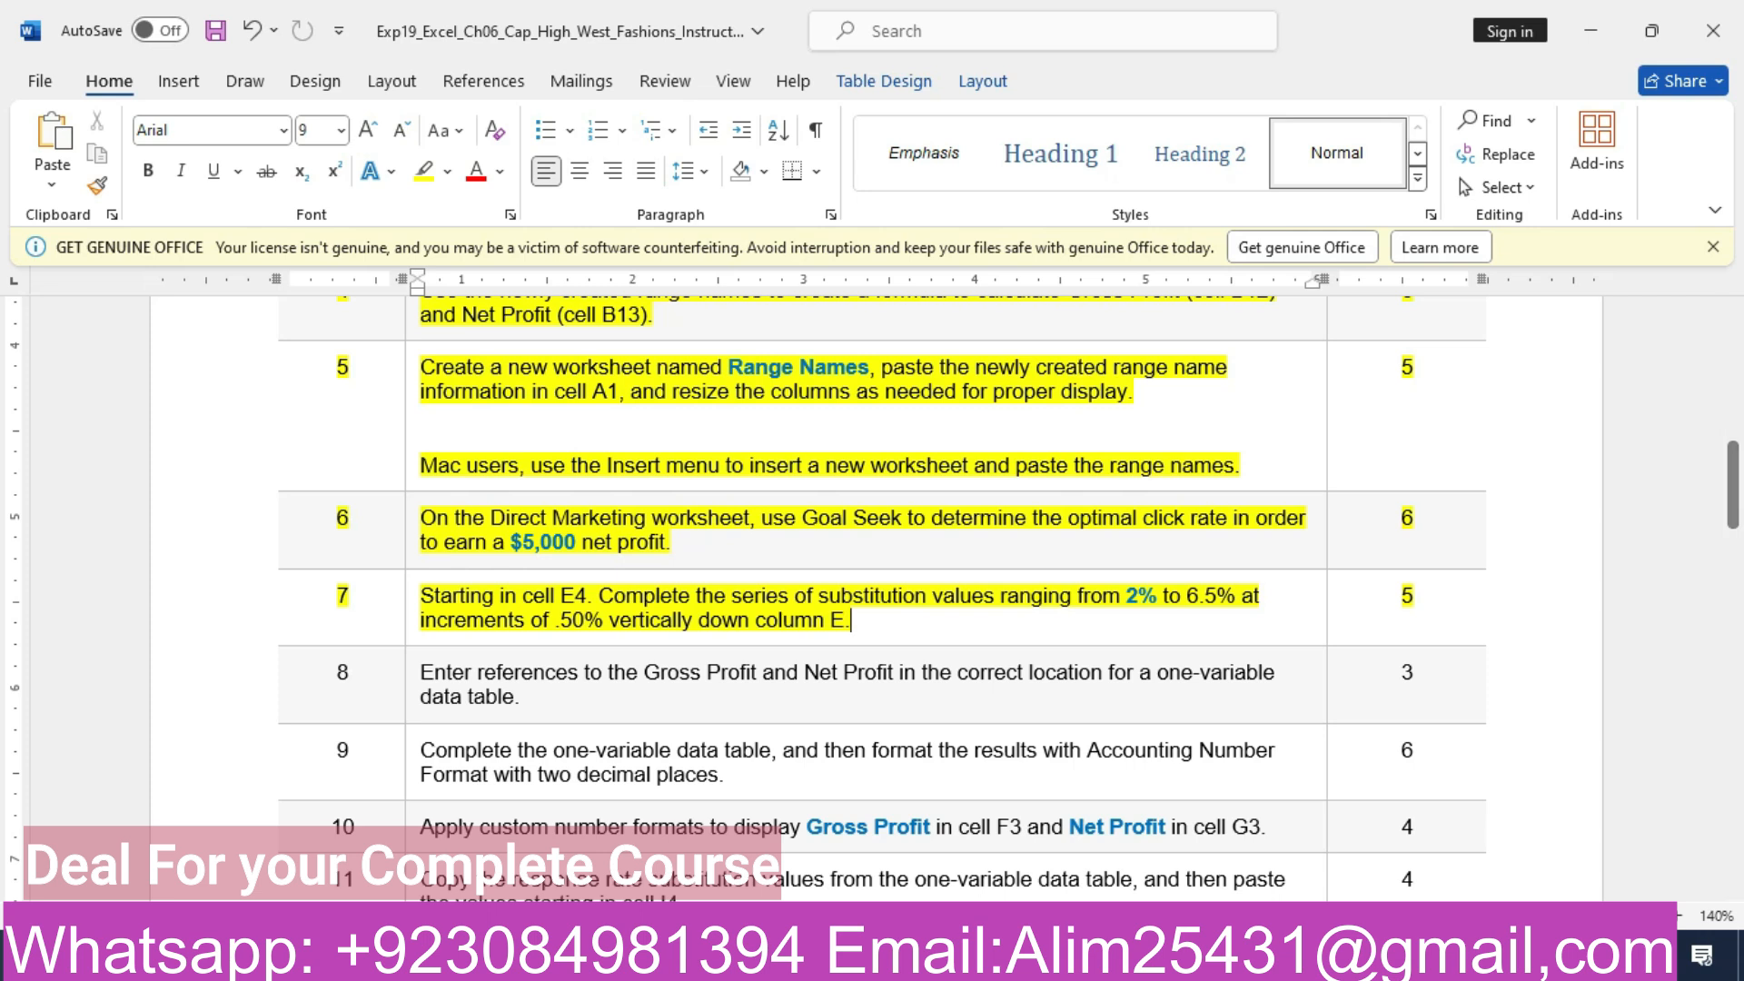
key("alt+Tab")
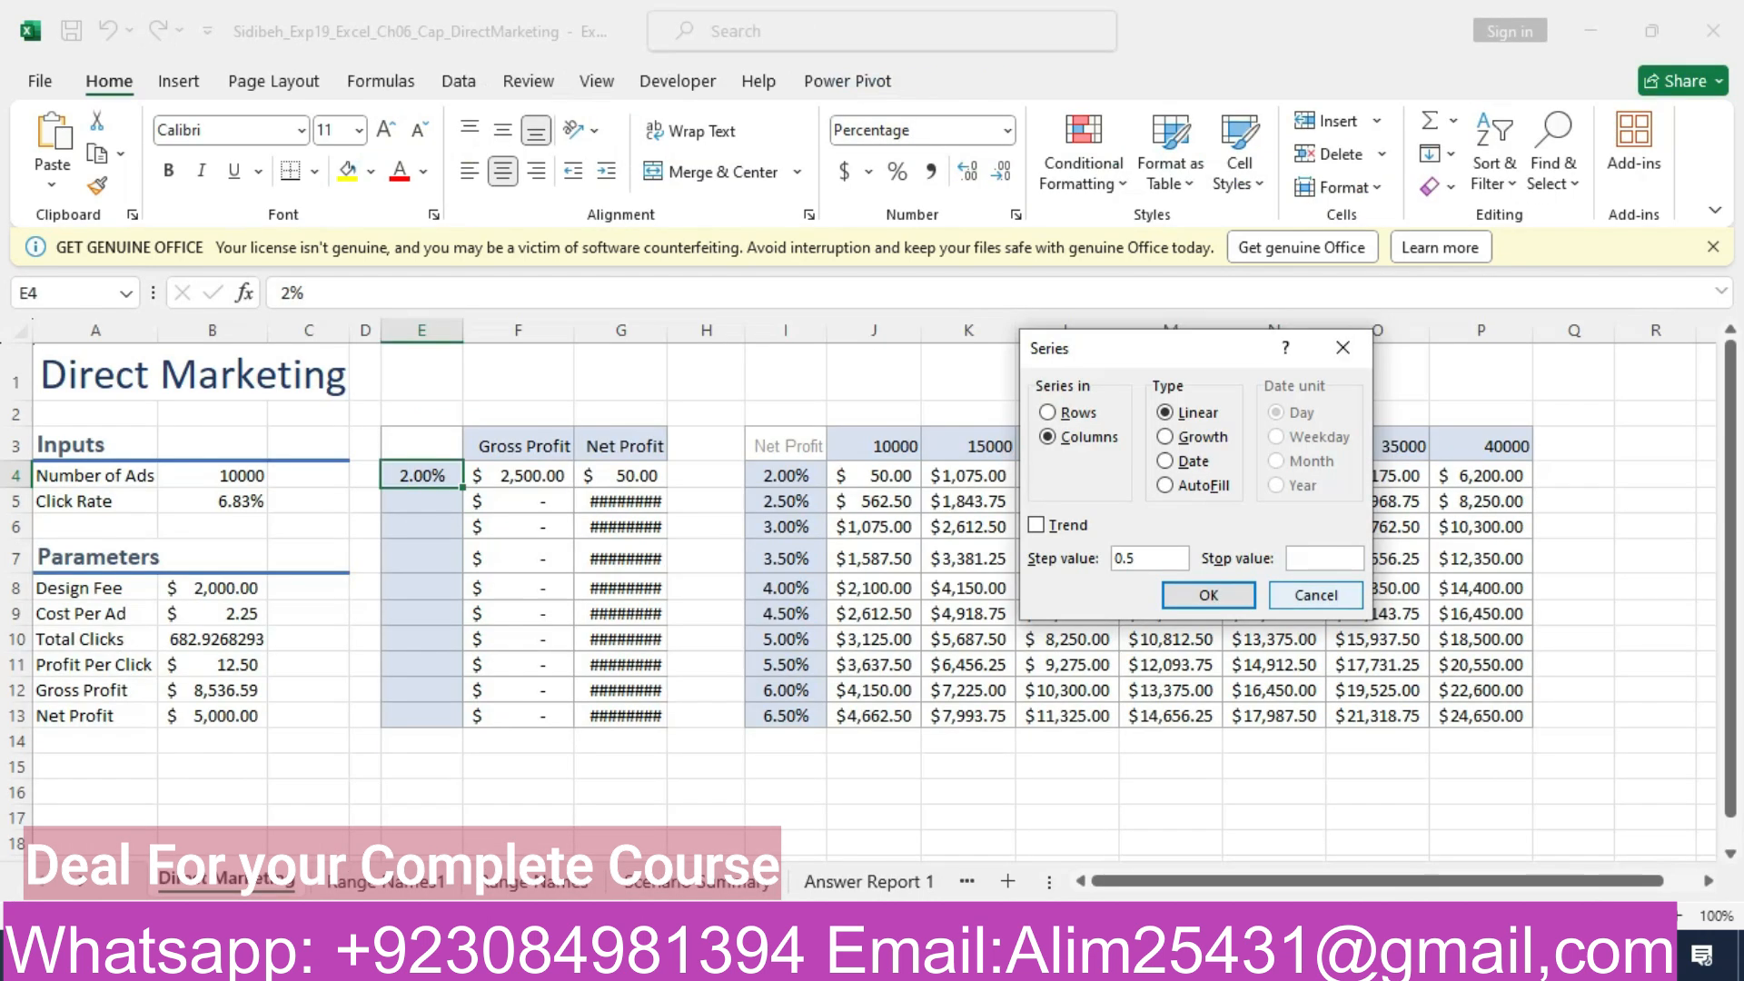
type("6.5")
key("Tab")
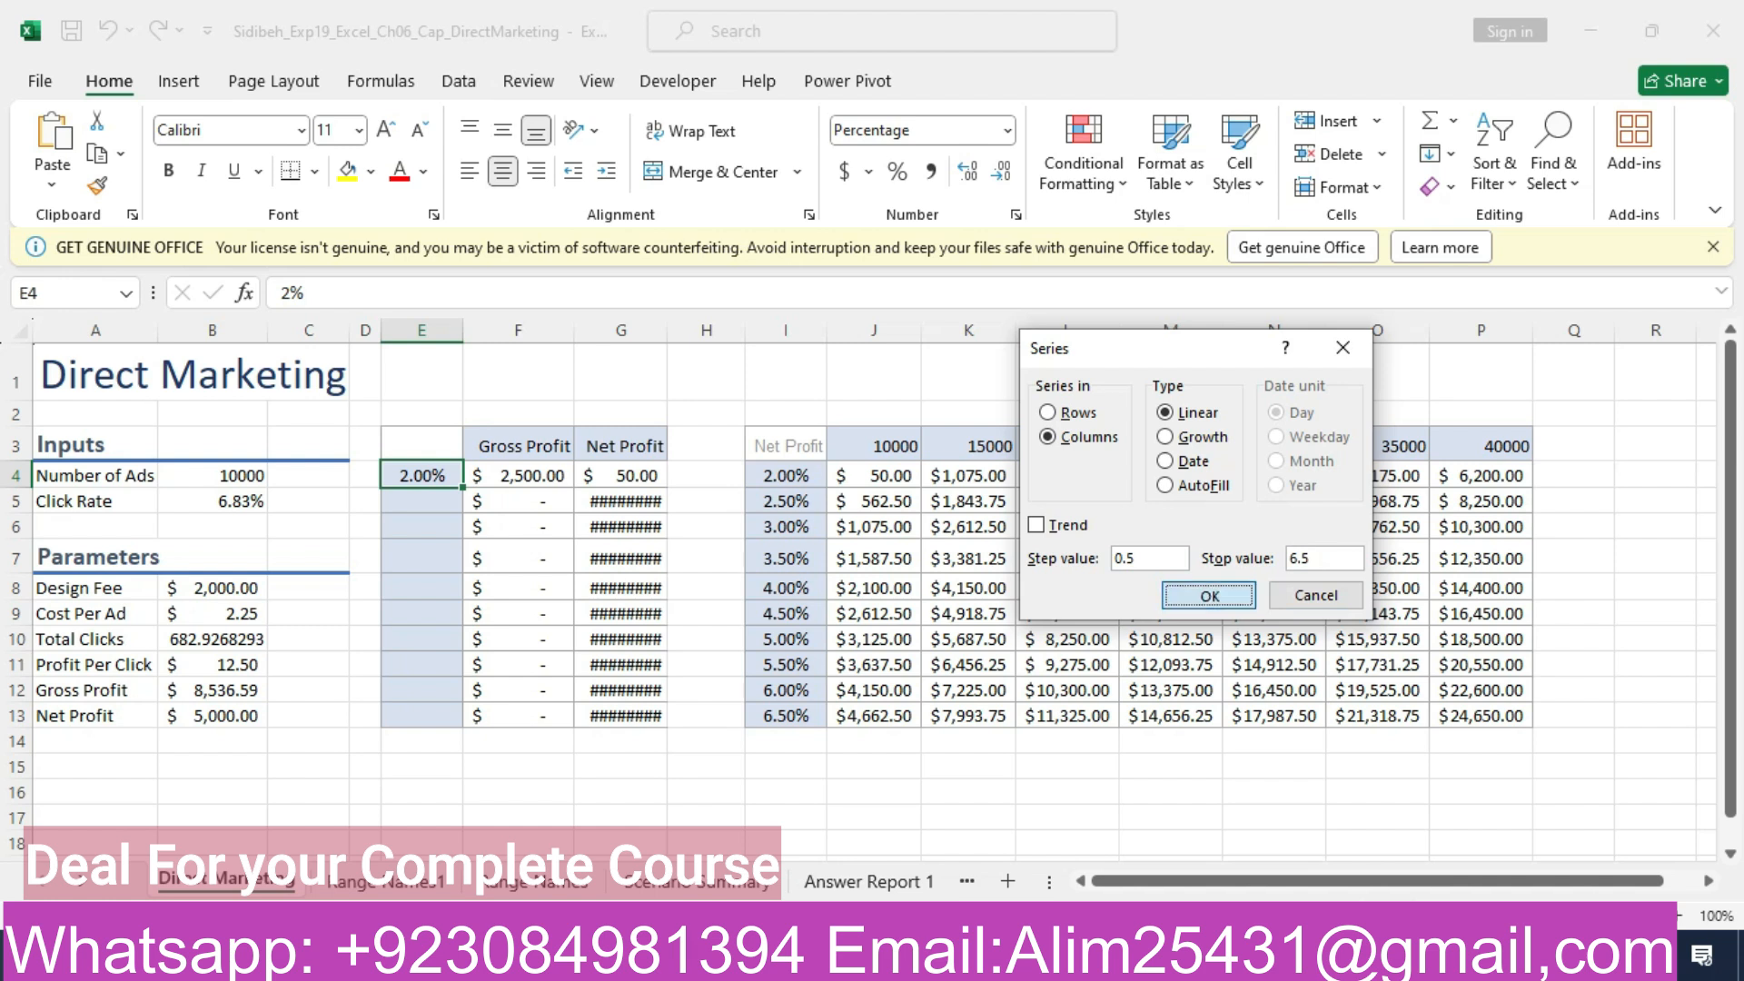
key("Return")
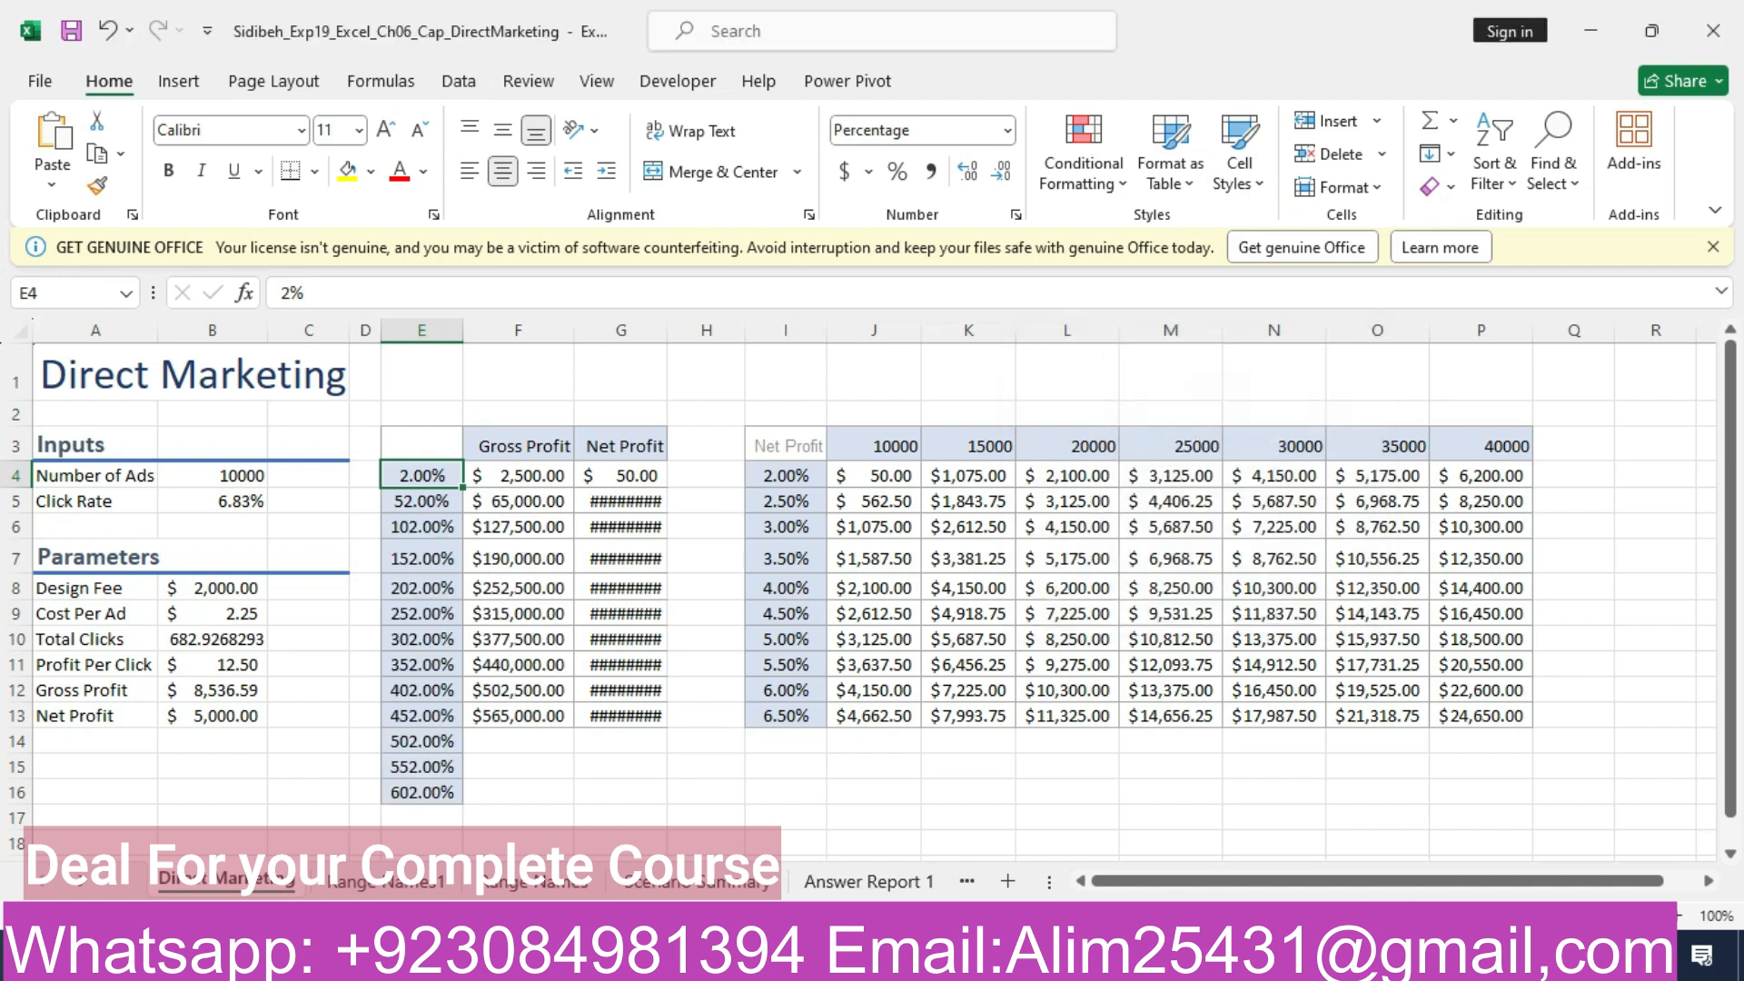
key("ctrl+z")
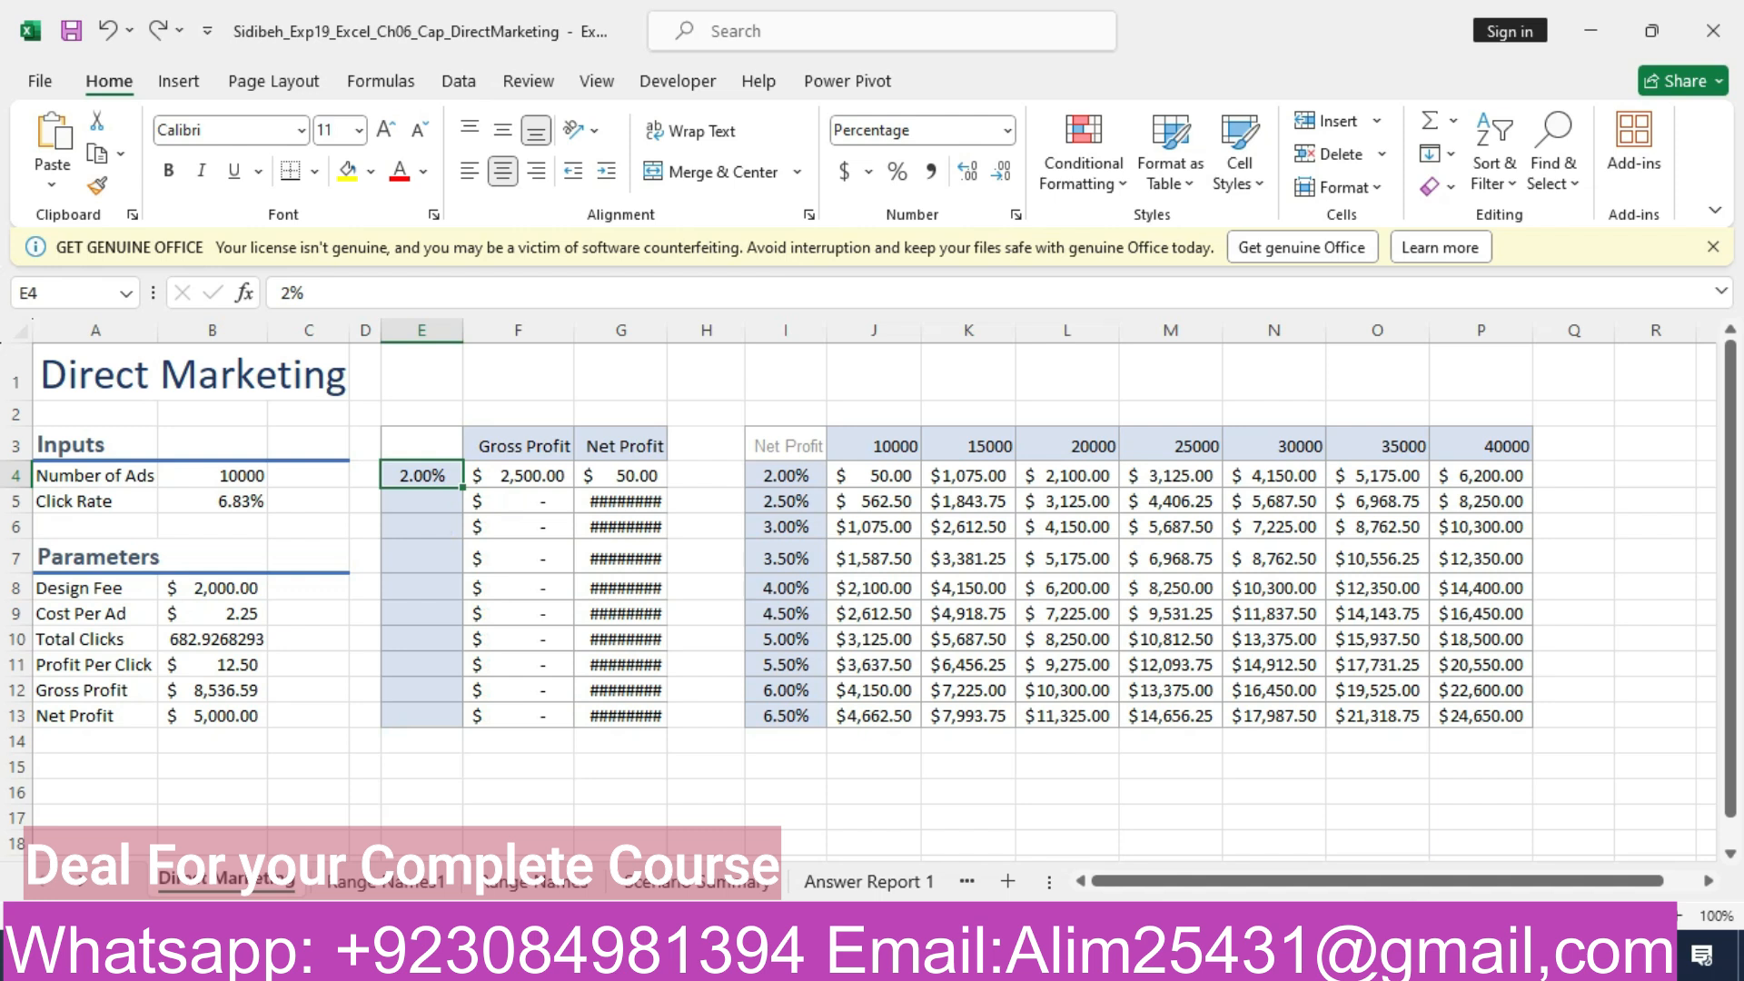
- Try to fill cell E4's value down to E13 directly, and undo the fill
left_click_drag(463, 487, 464, 727)
key("ctrl+z")
left_click(1437, 154)
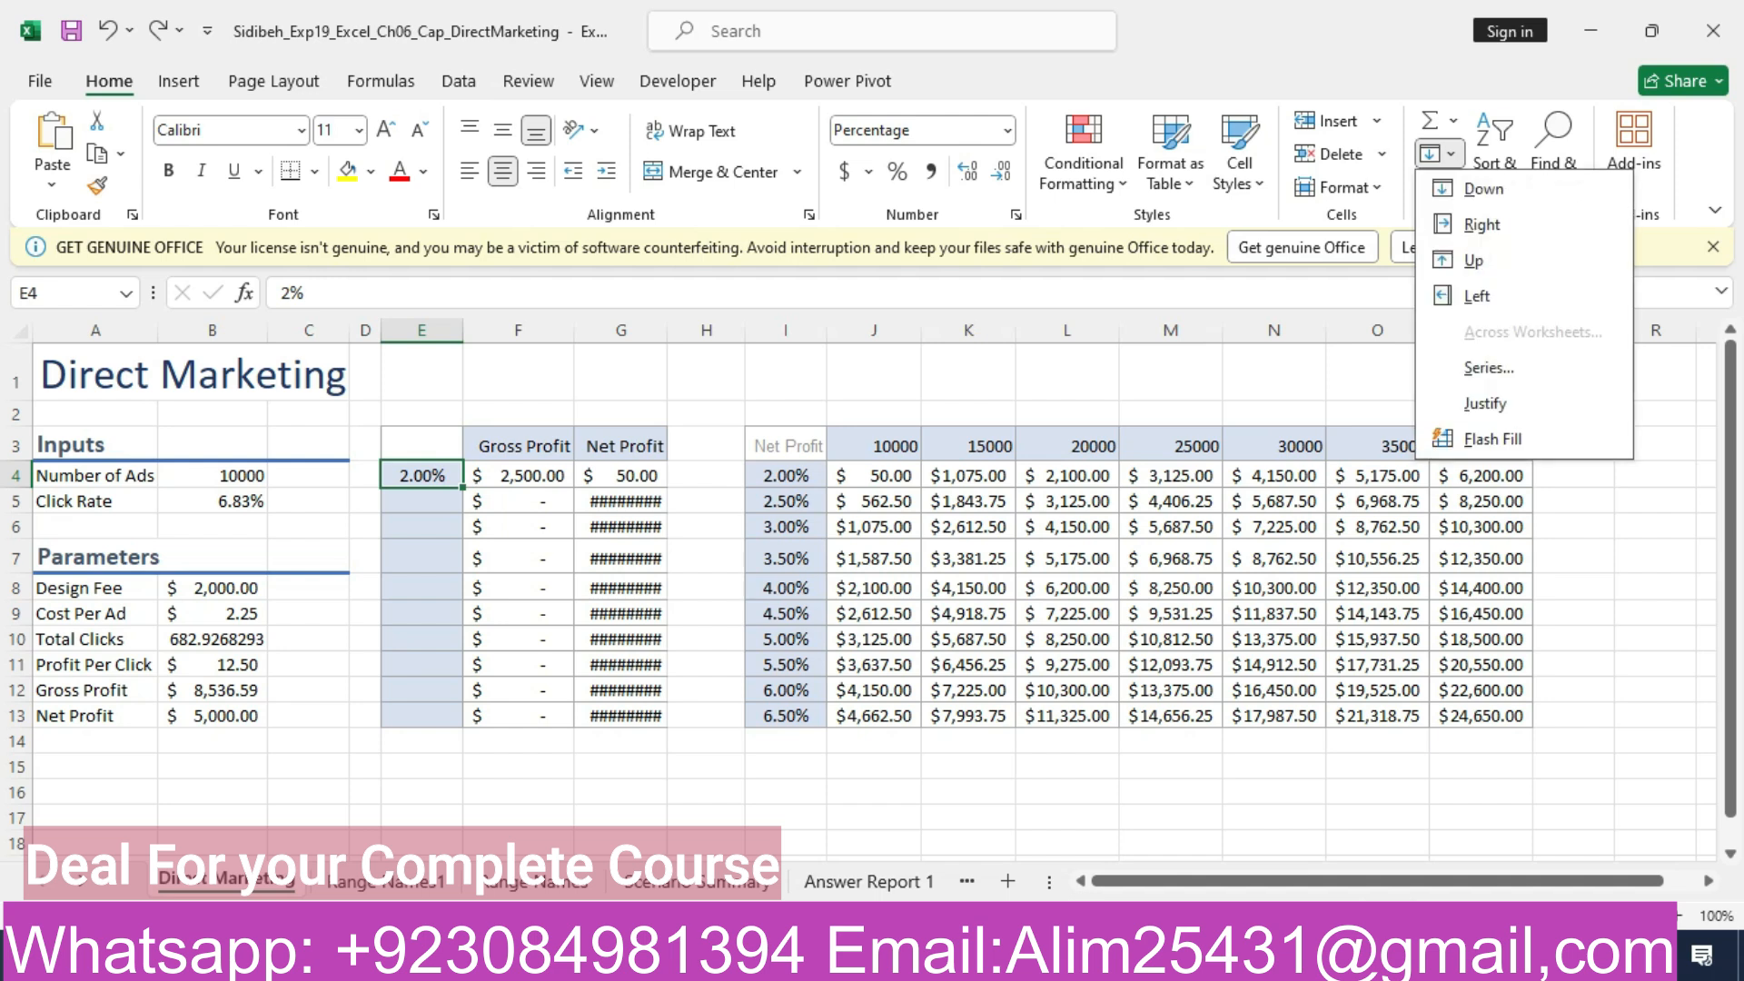
key("Escape")
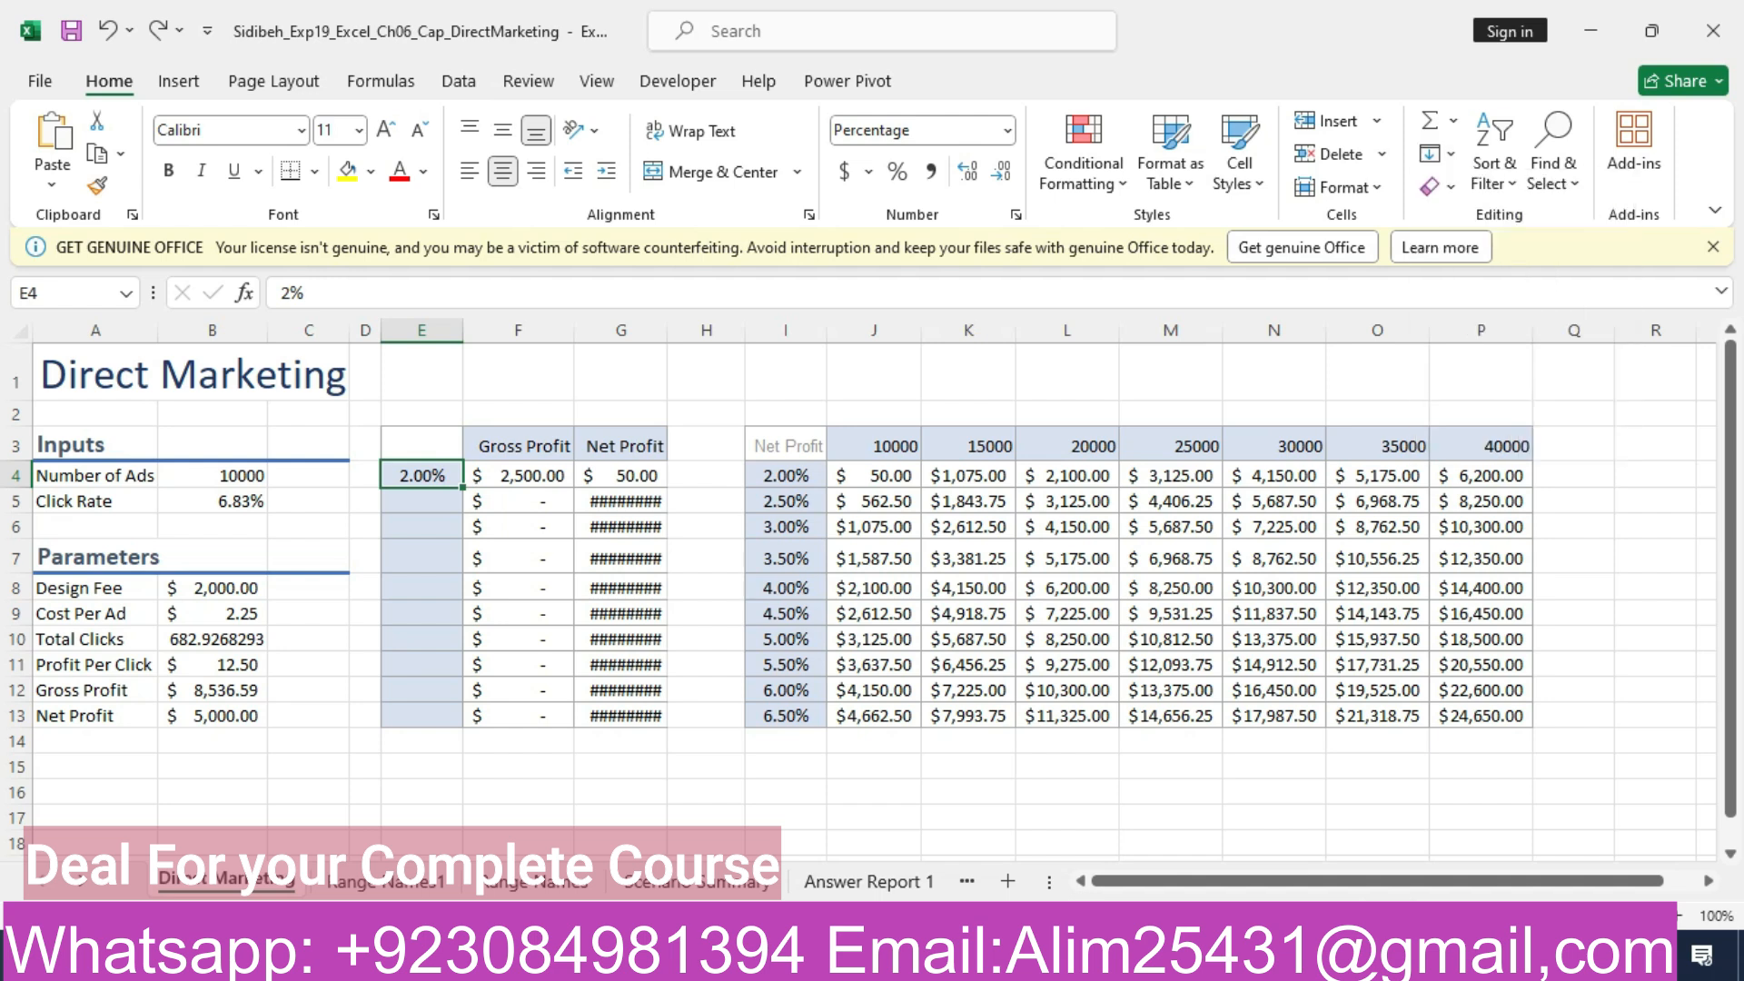
- Start a linear fill series in columns for cells E4 through E13 with a step value of 0.05
key("shift+Down")
key("shift+Down")
key("shift+Down")
key("shift+Down")
key("shift+Down")
key("shift+Down")
key("shift+Down")
key("shift+Down")
key("shift+Down")
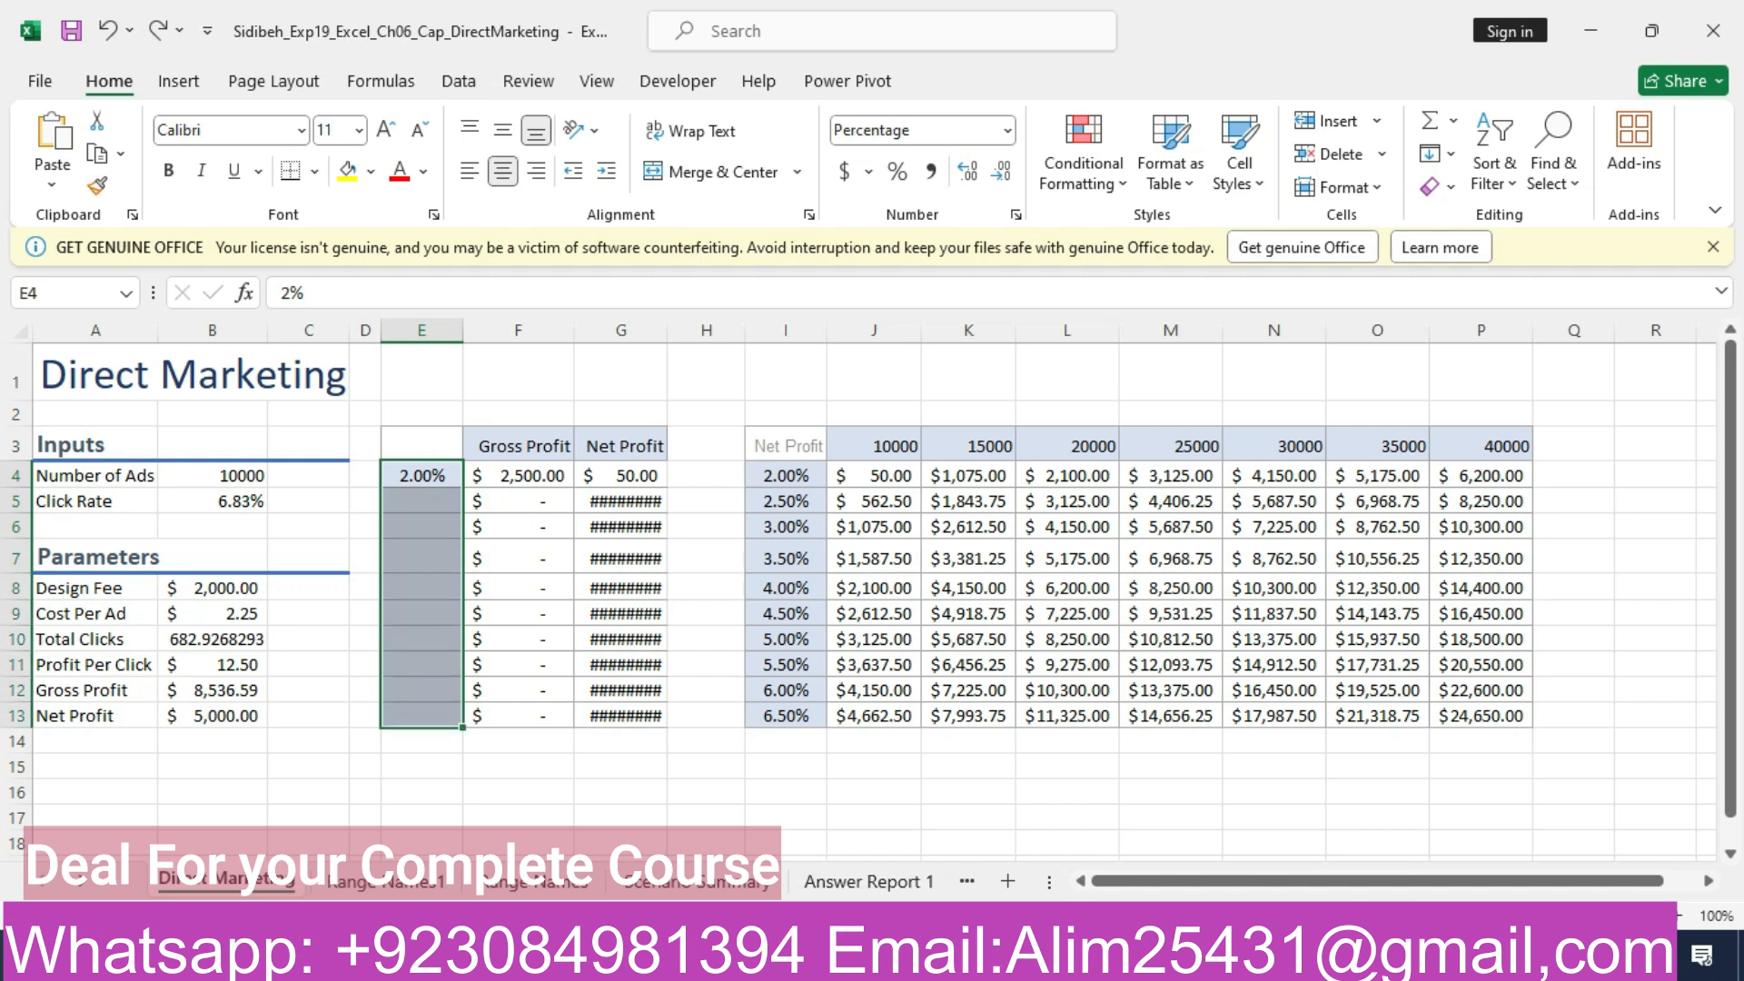
left_click(1438, 153)
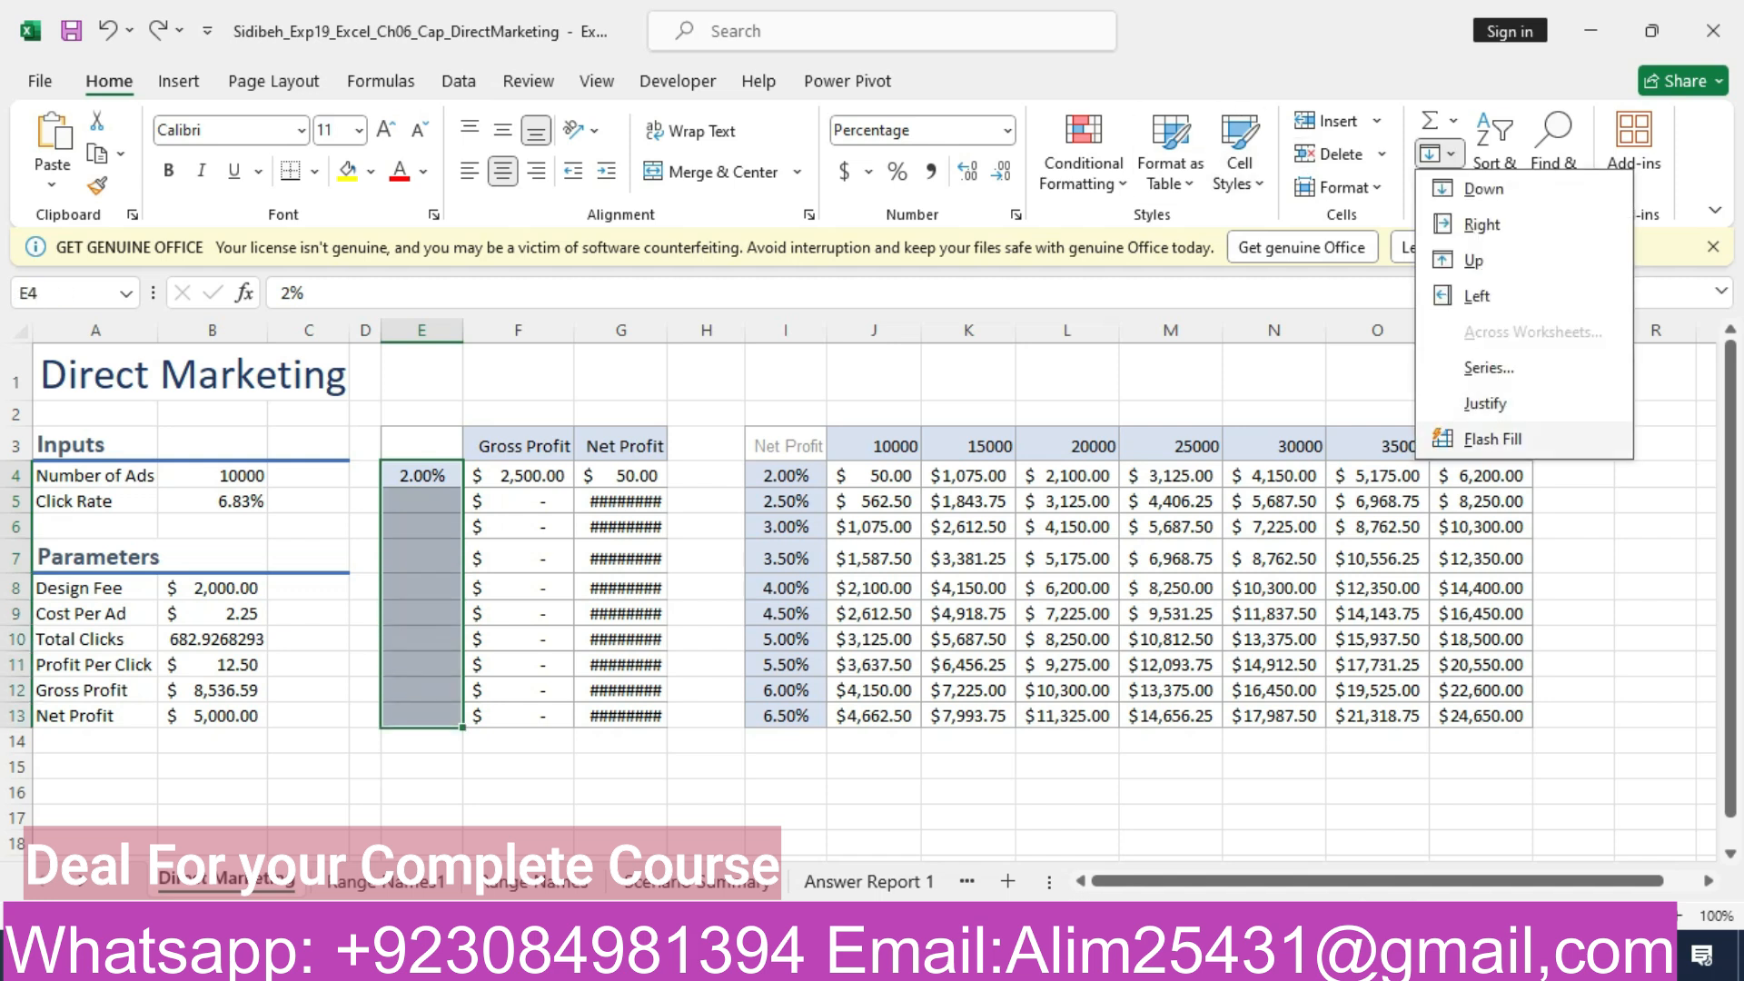
left_click(1487, 367)
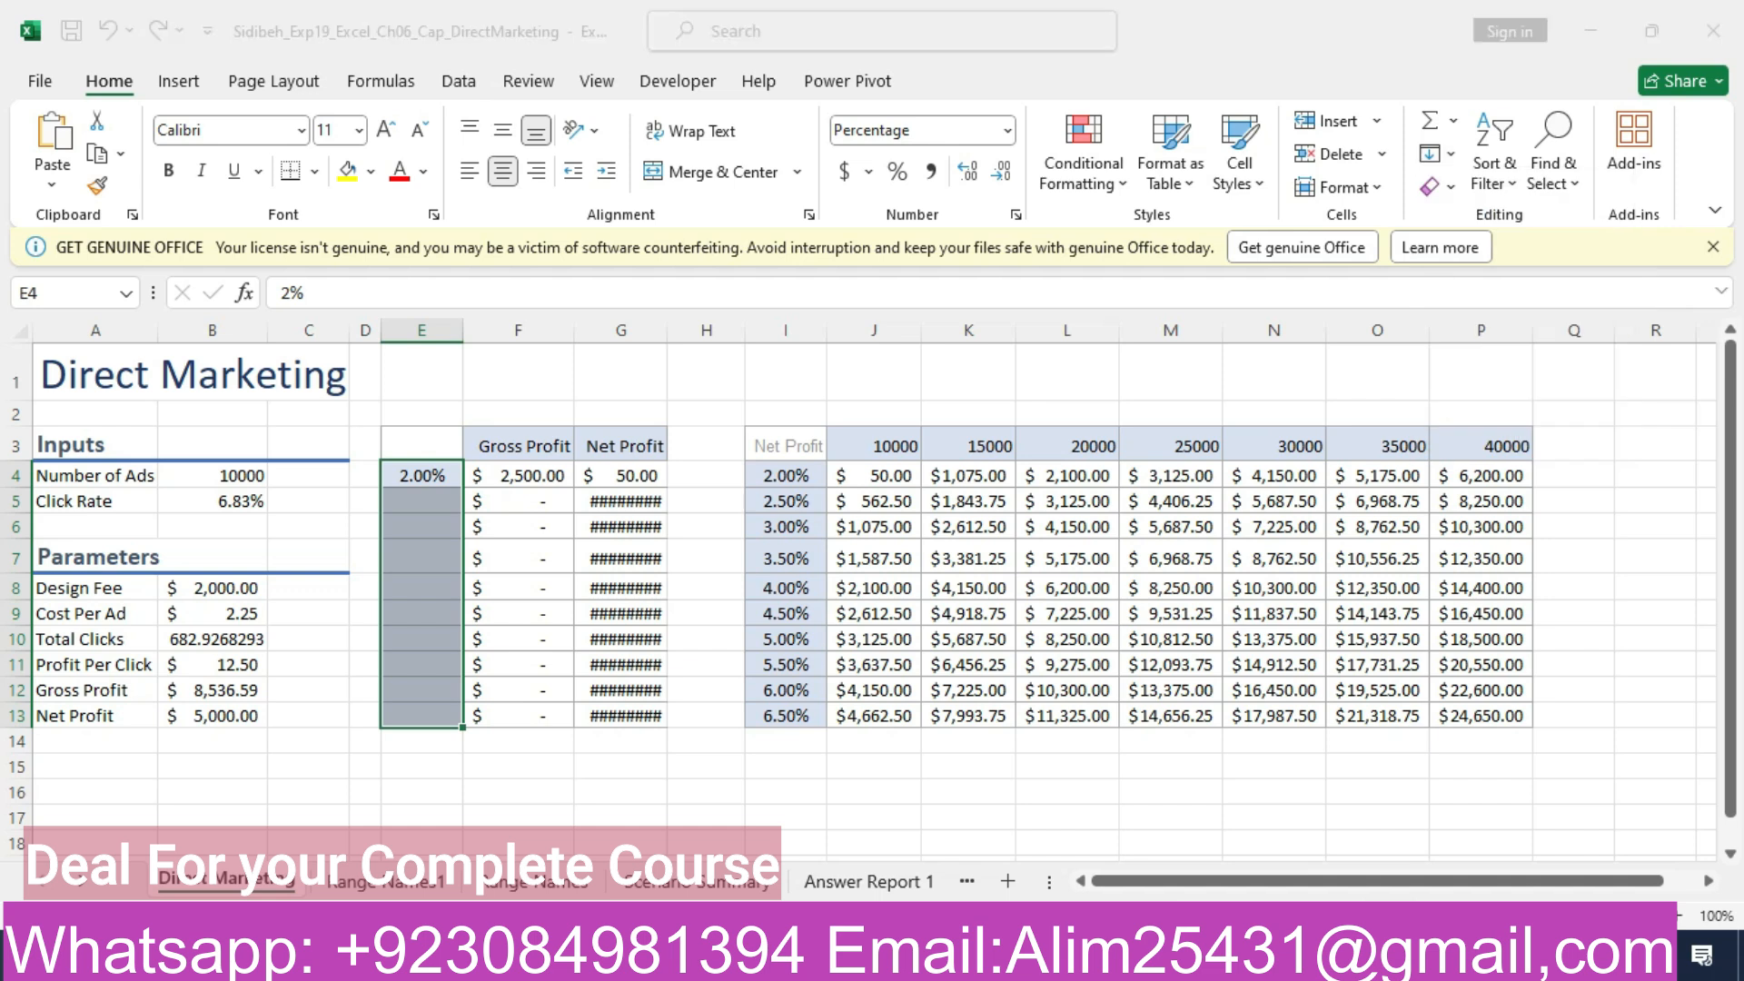
key("BackSpace")
type("0.")
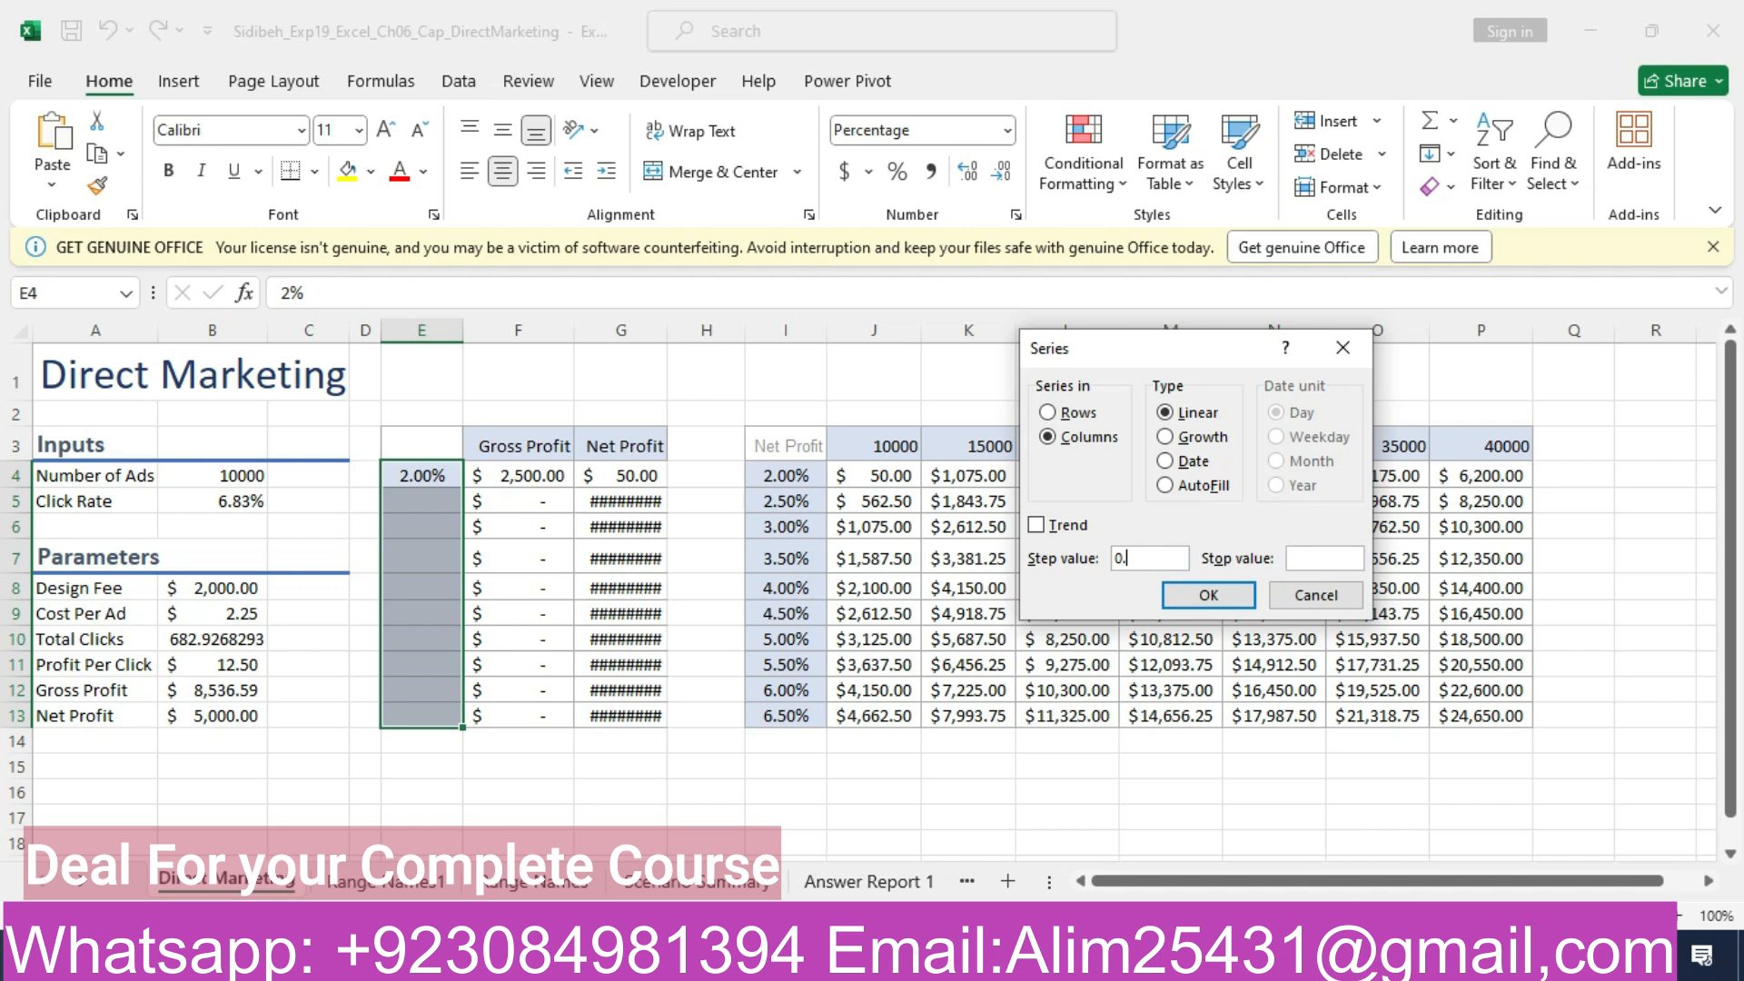
type("05")
- Try to fill the range with a stop value of 0.65 after checking the Word instructions, and undo the fill
left_click(1324, 559)
type("0.625")
key("alt+Tab")
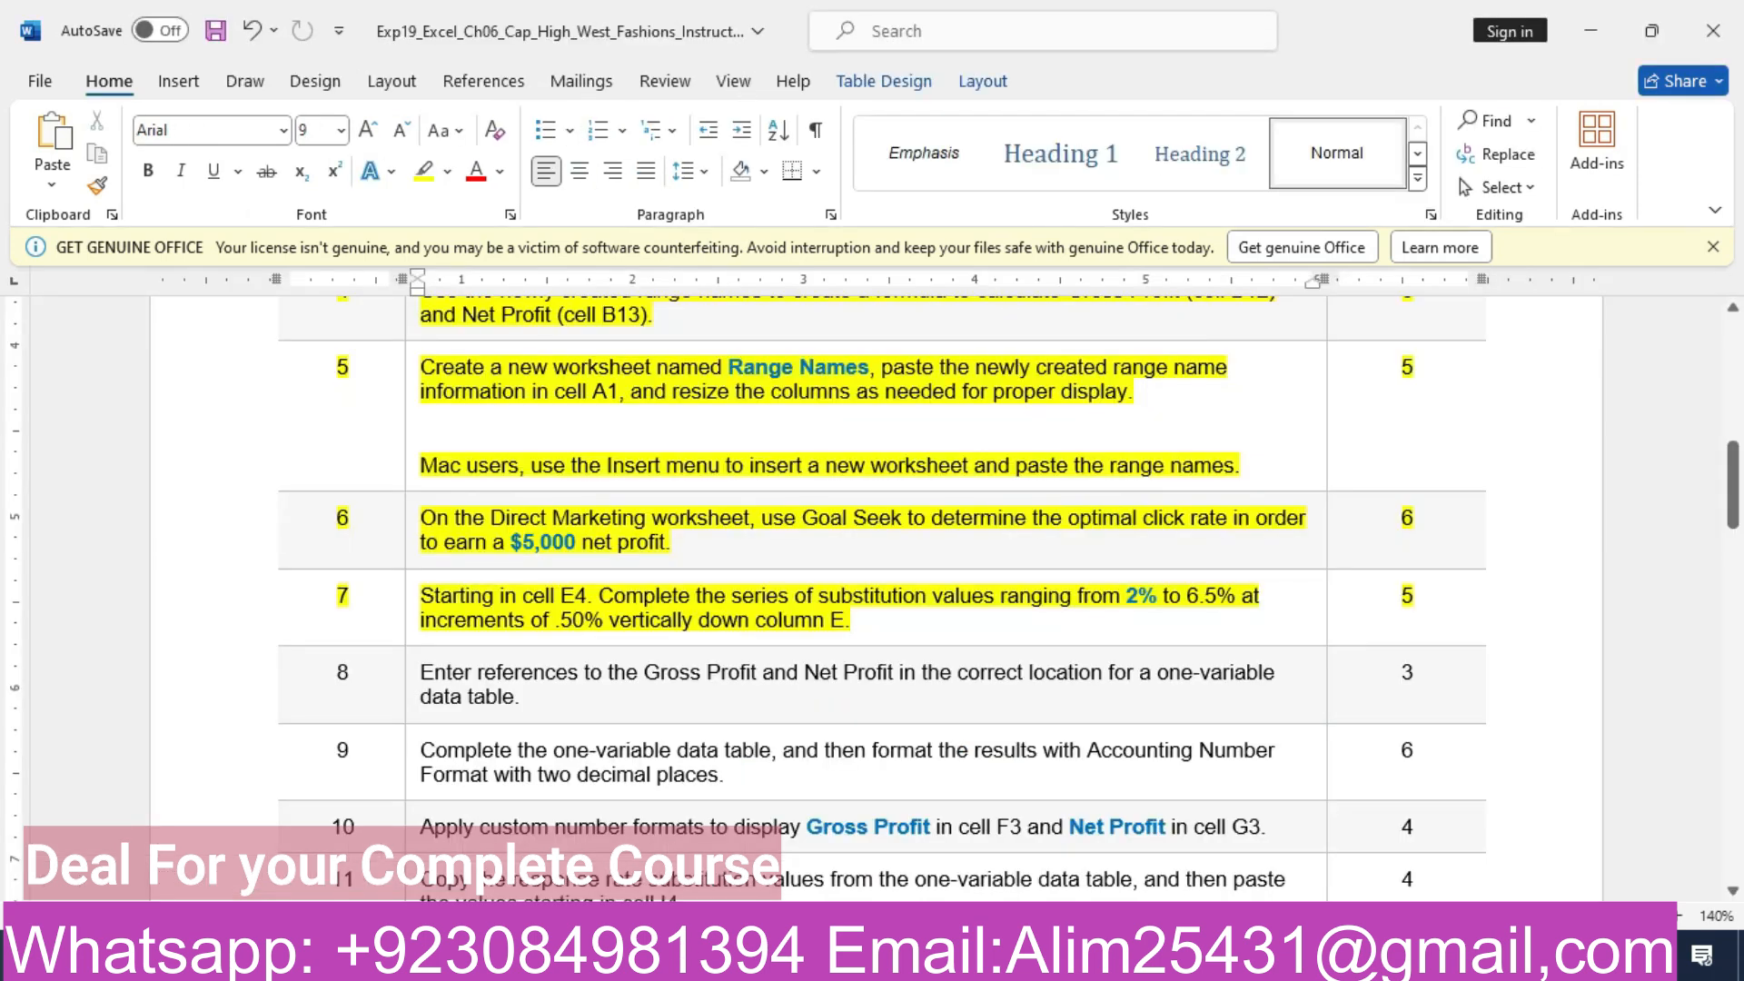
key("alt+Tab")
key("BackSpace")
key("BackSpace")
type("5")
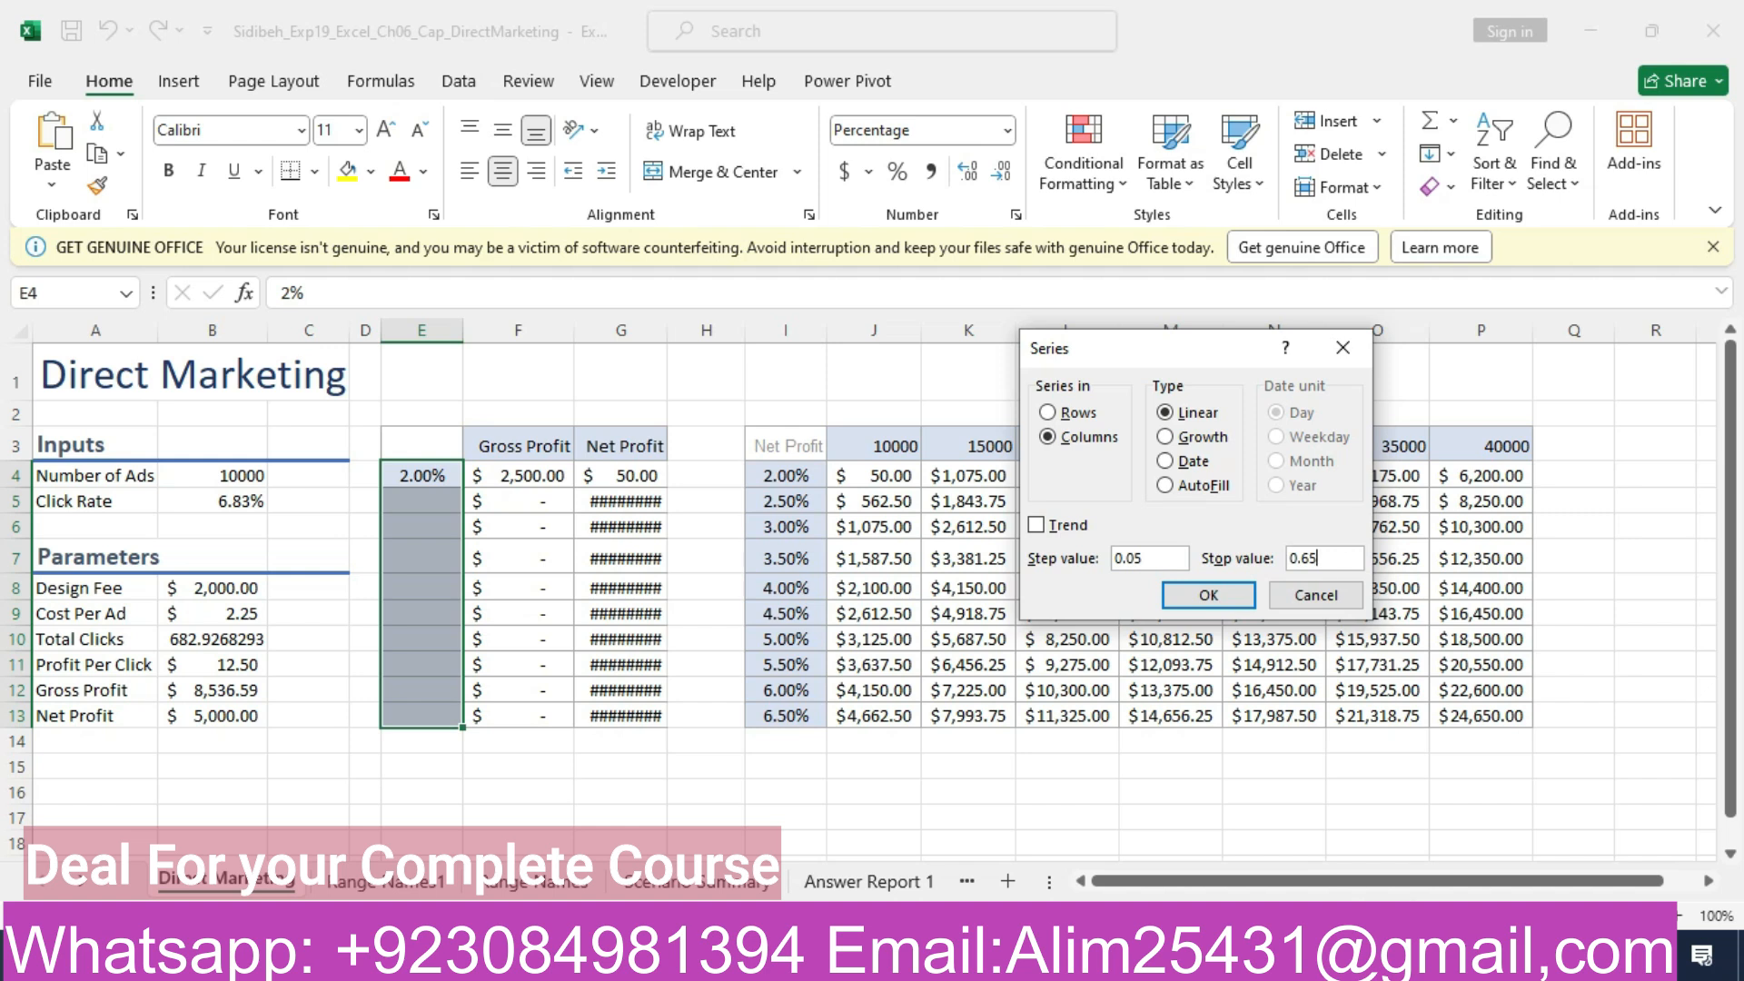
left_click(1208, 594)
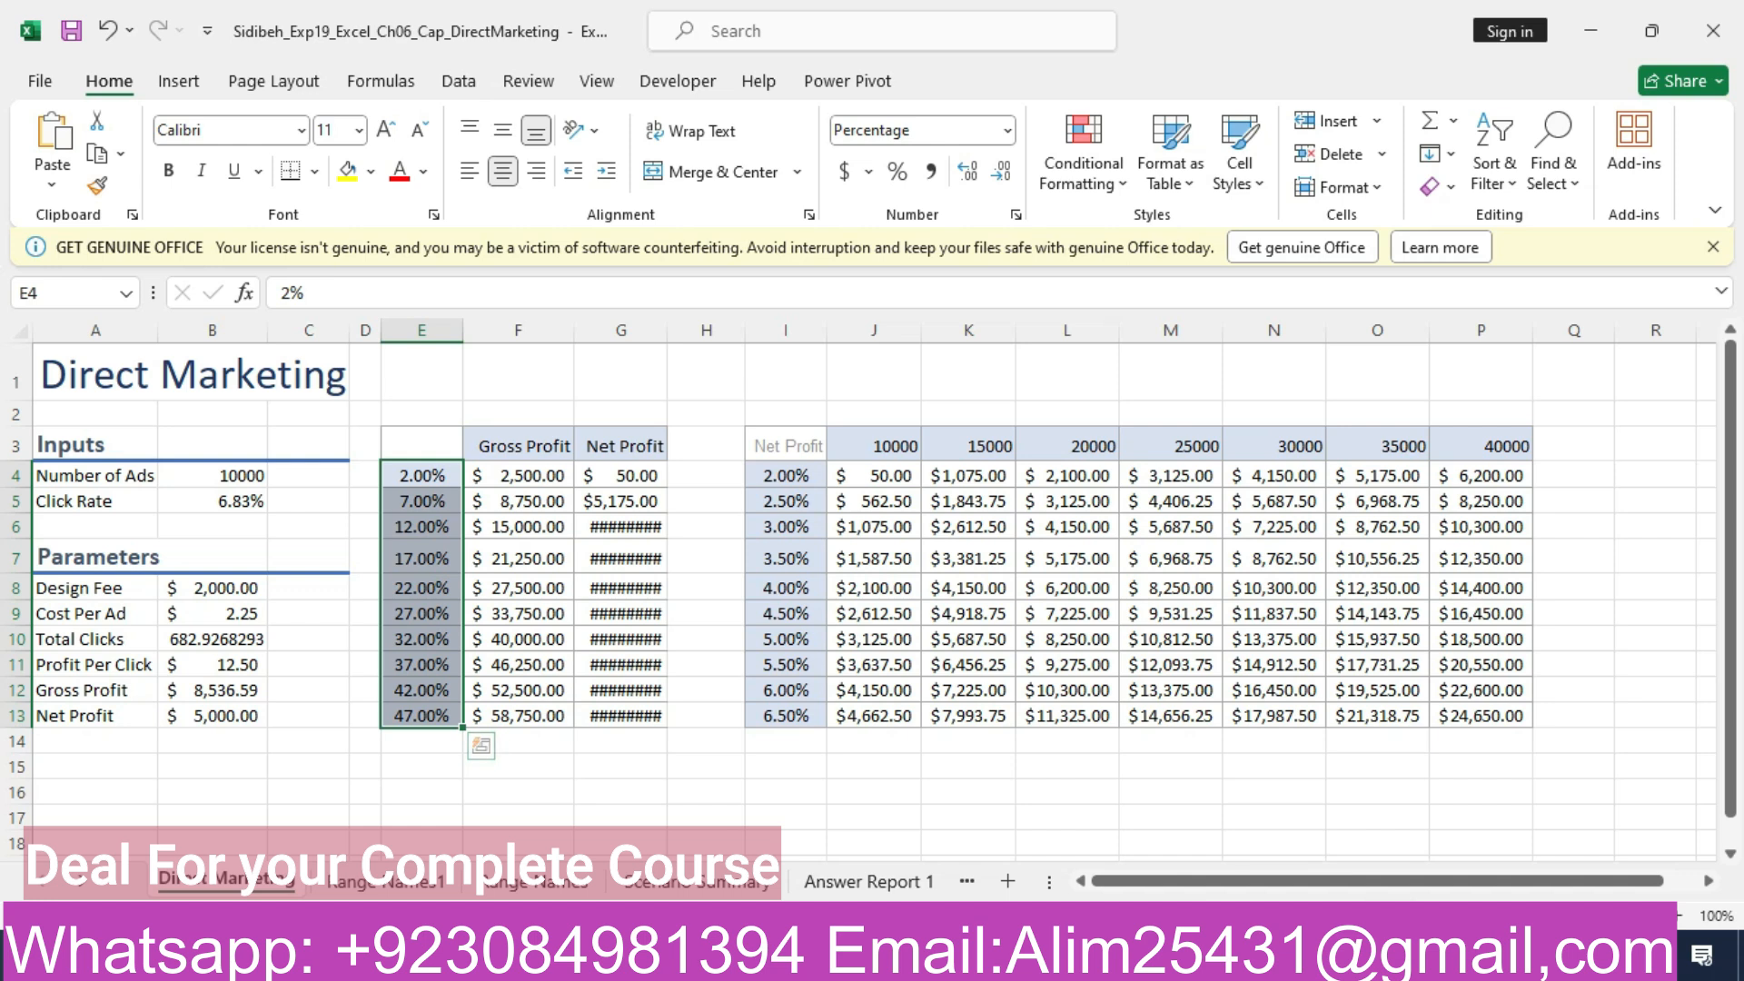
key("ctrl+z")
- Format cell E4 as Number with two decimal places and enter 2 as its value
left_click(421, 475)
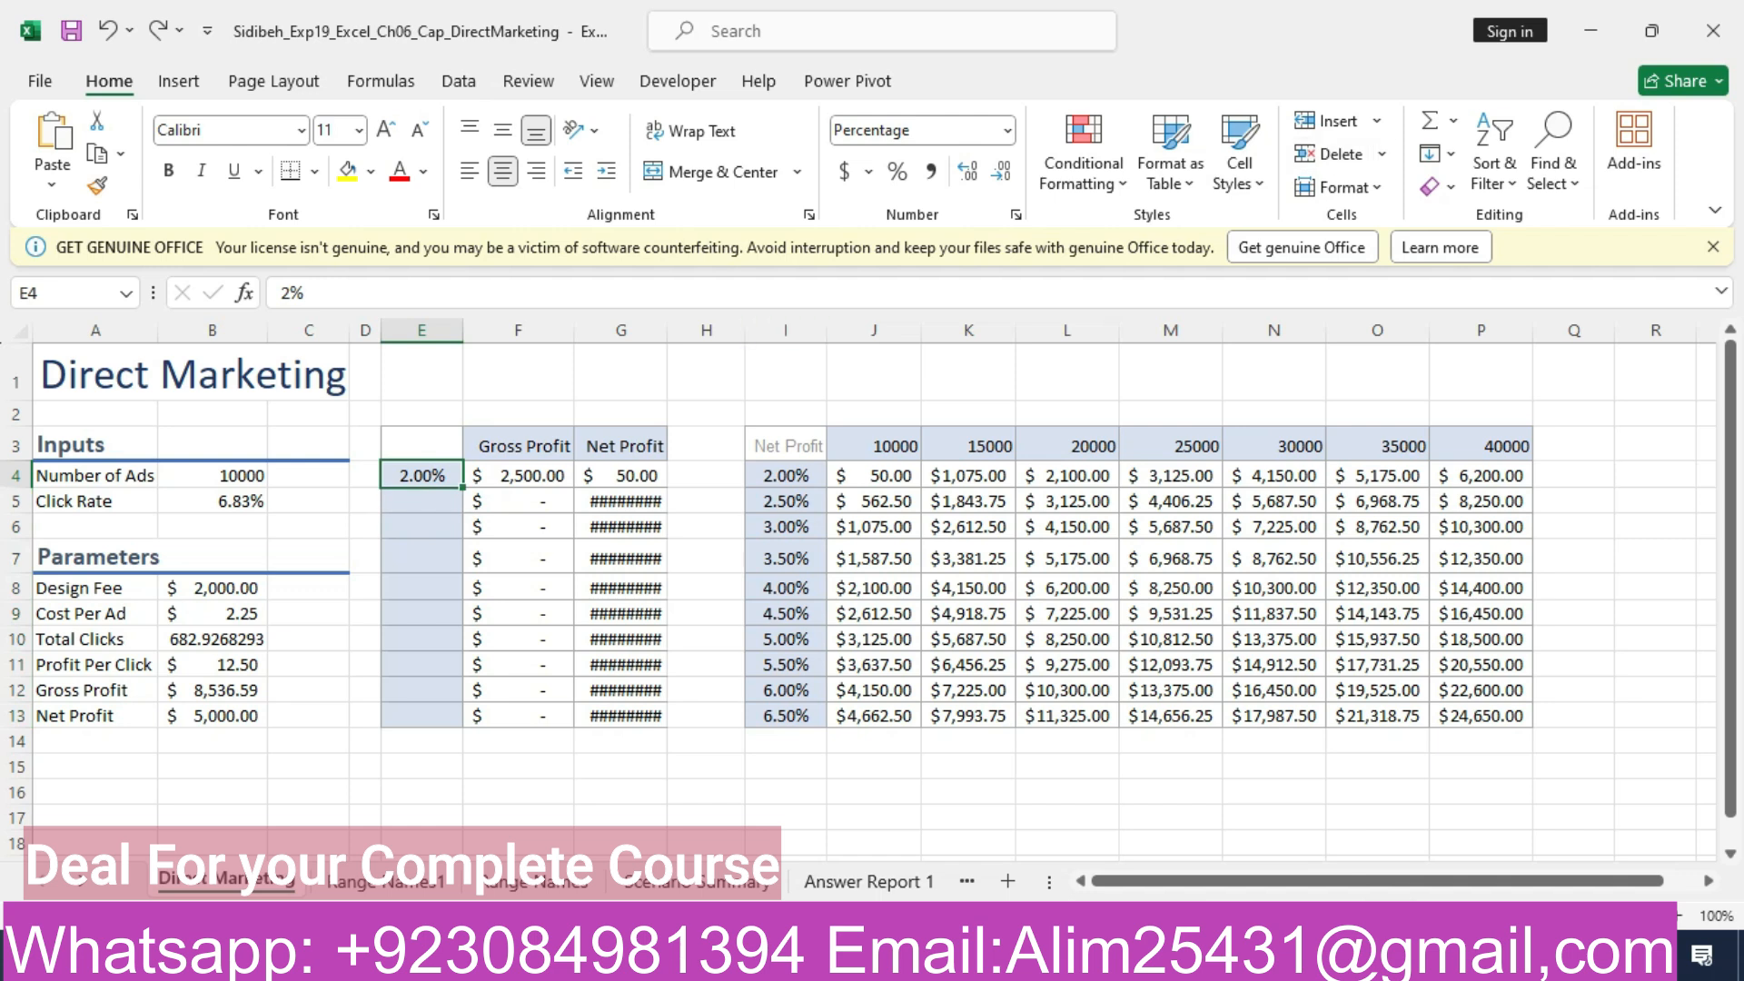
key("ctrl+1")
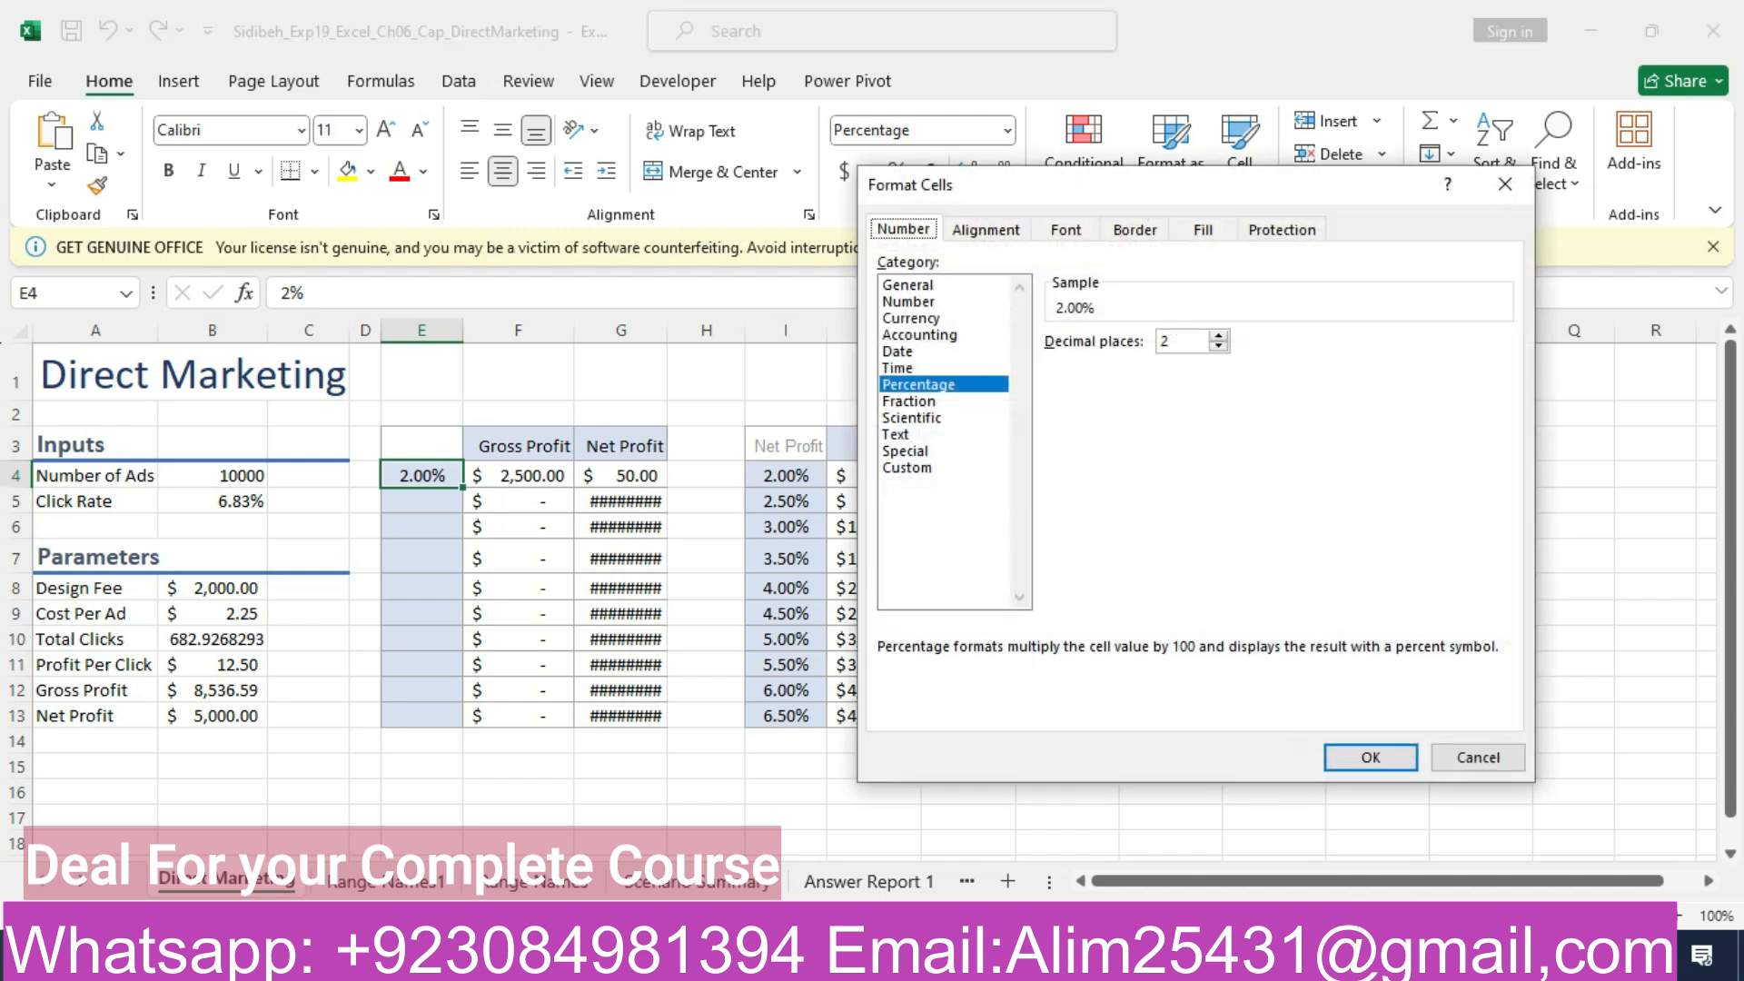
left_click(909, 301)
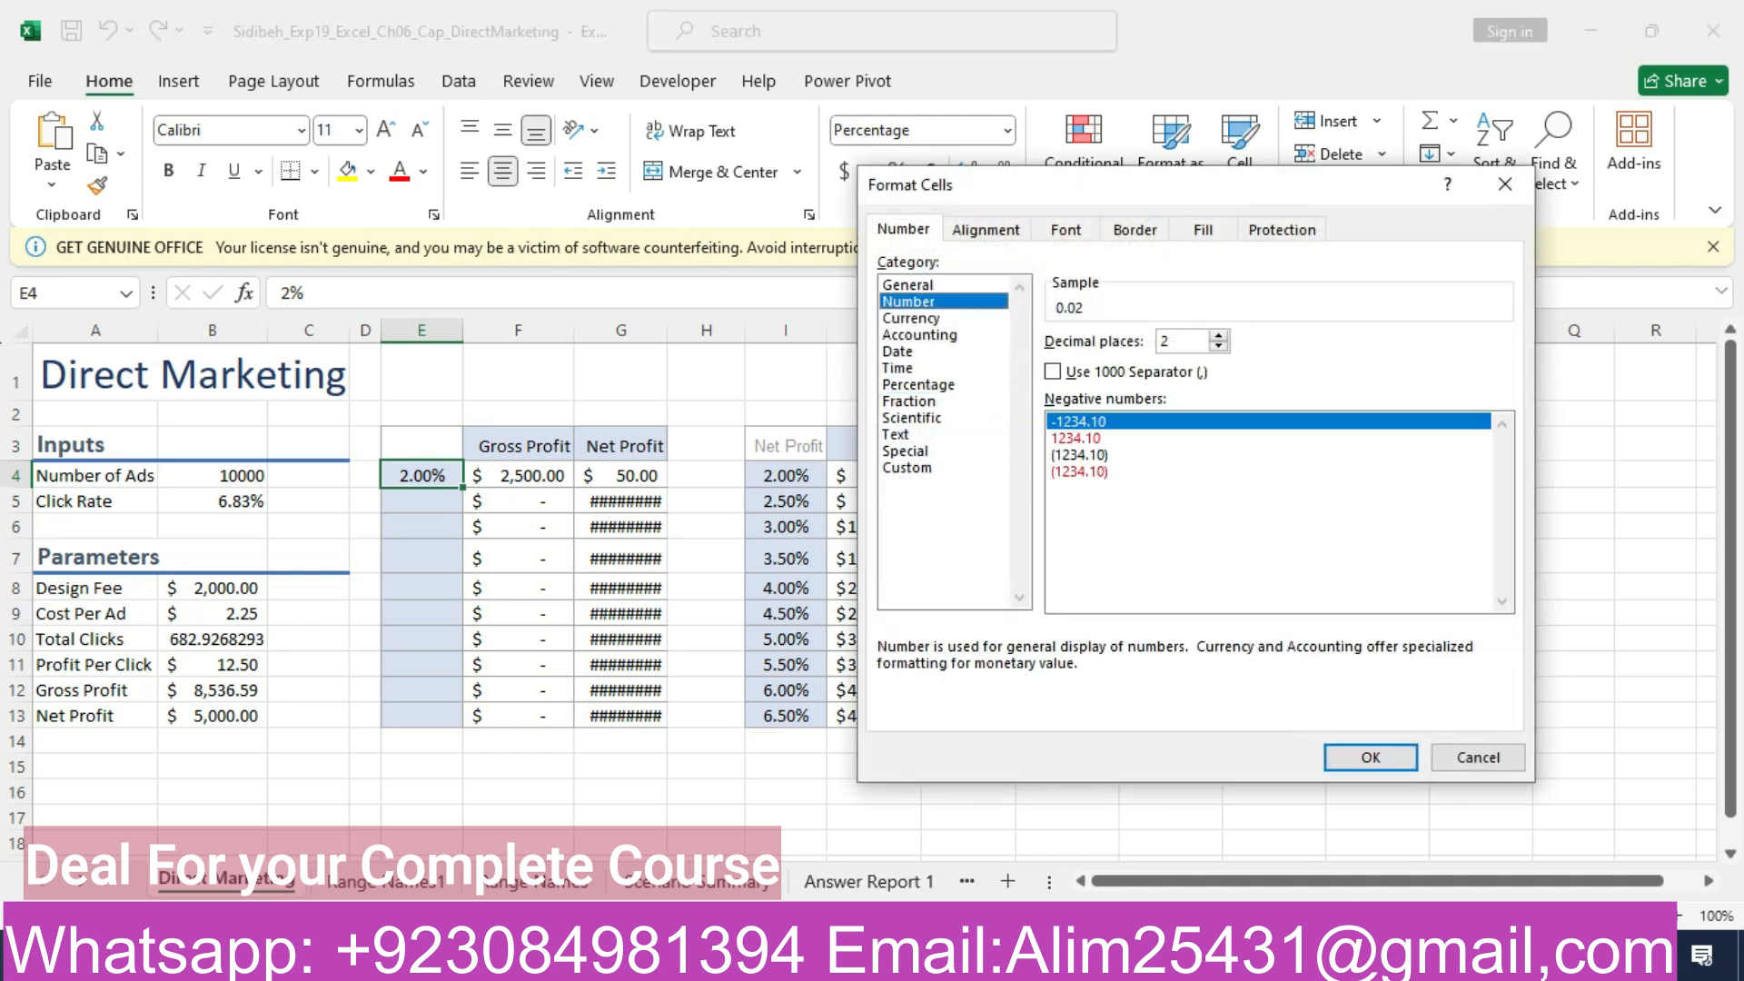
left_click(1371, 757)
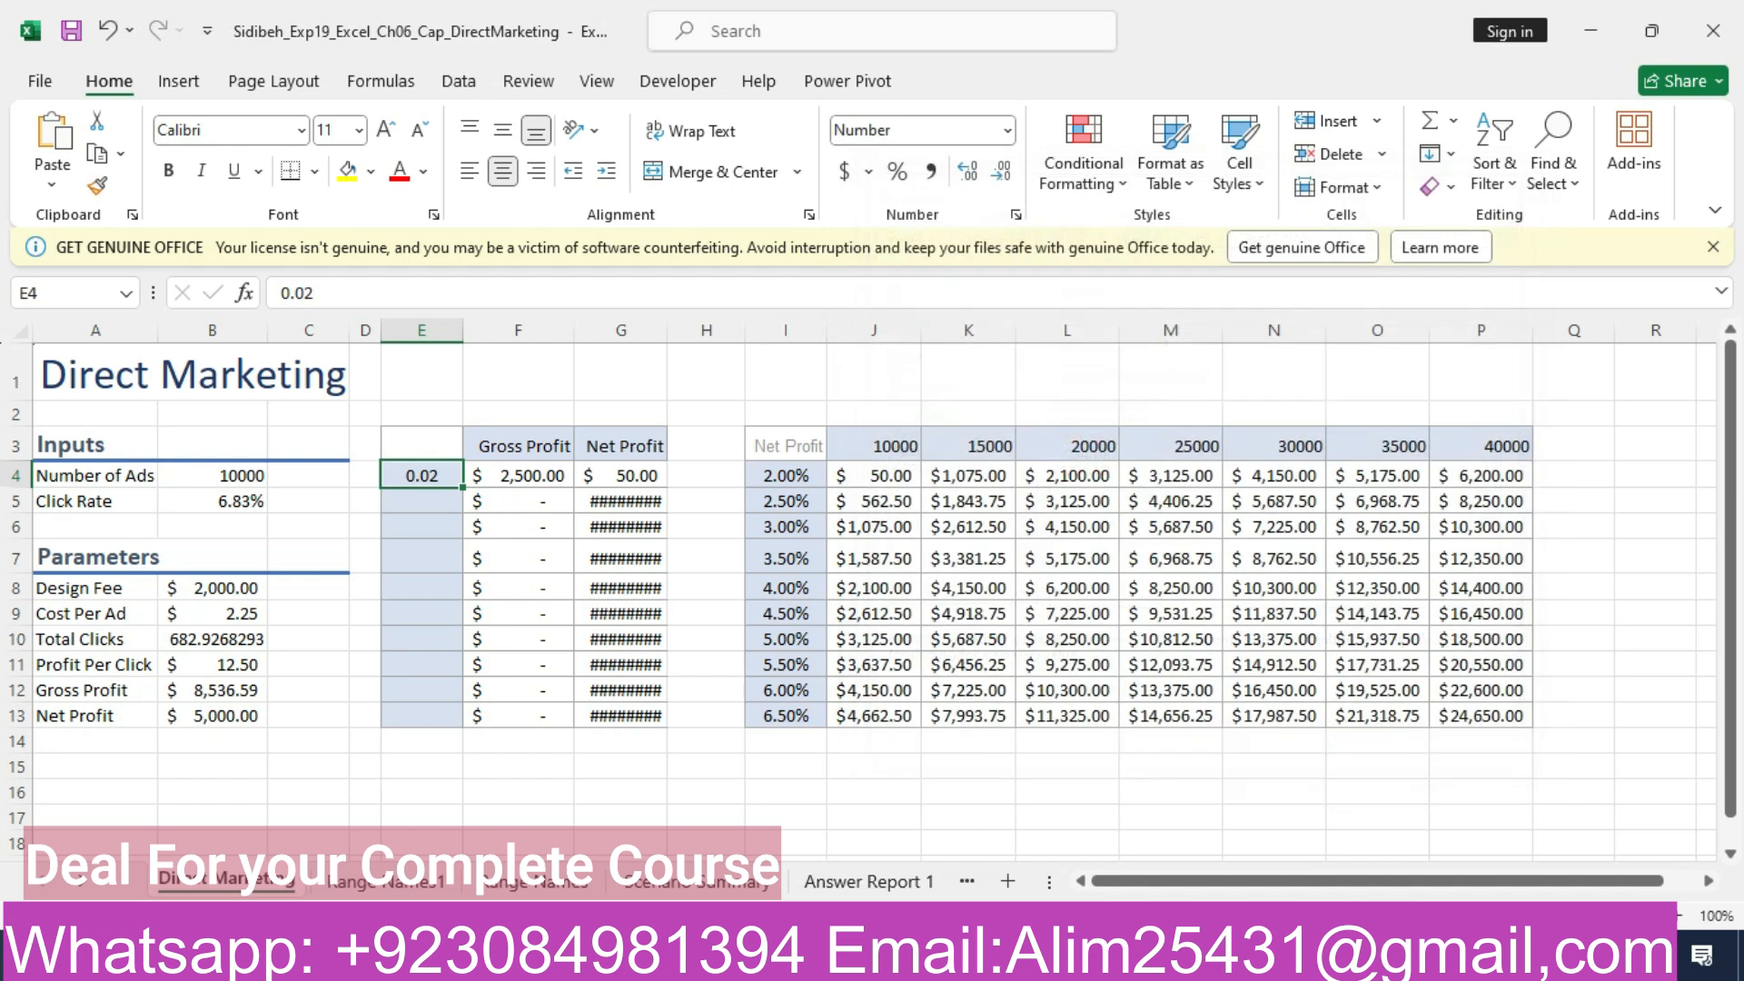
key("BackSpace")
type("2")
left_click(518, 414)
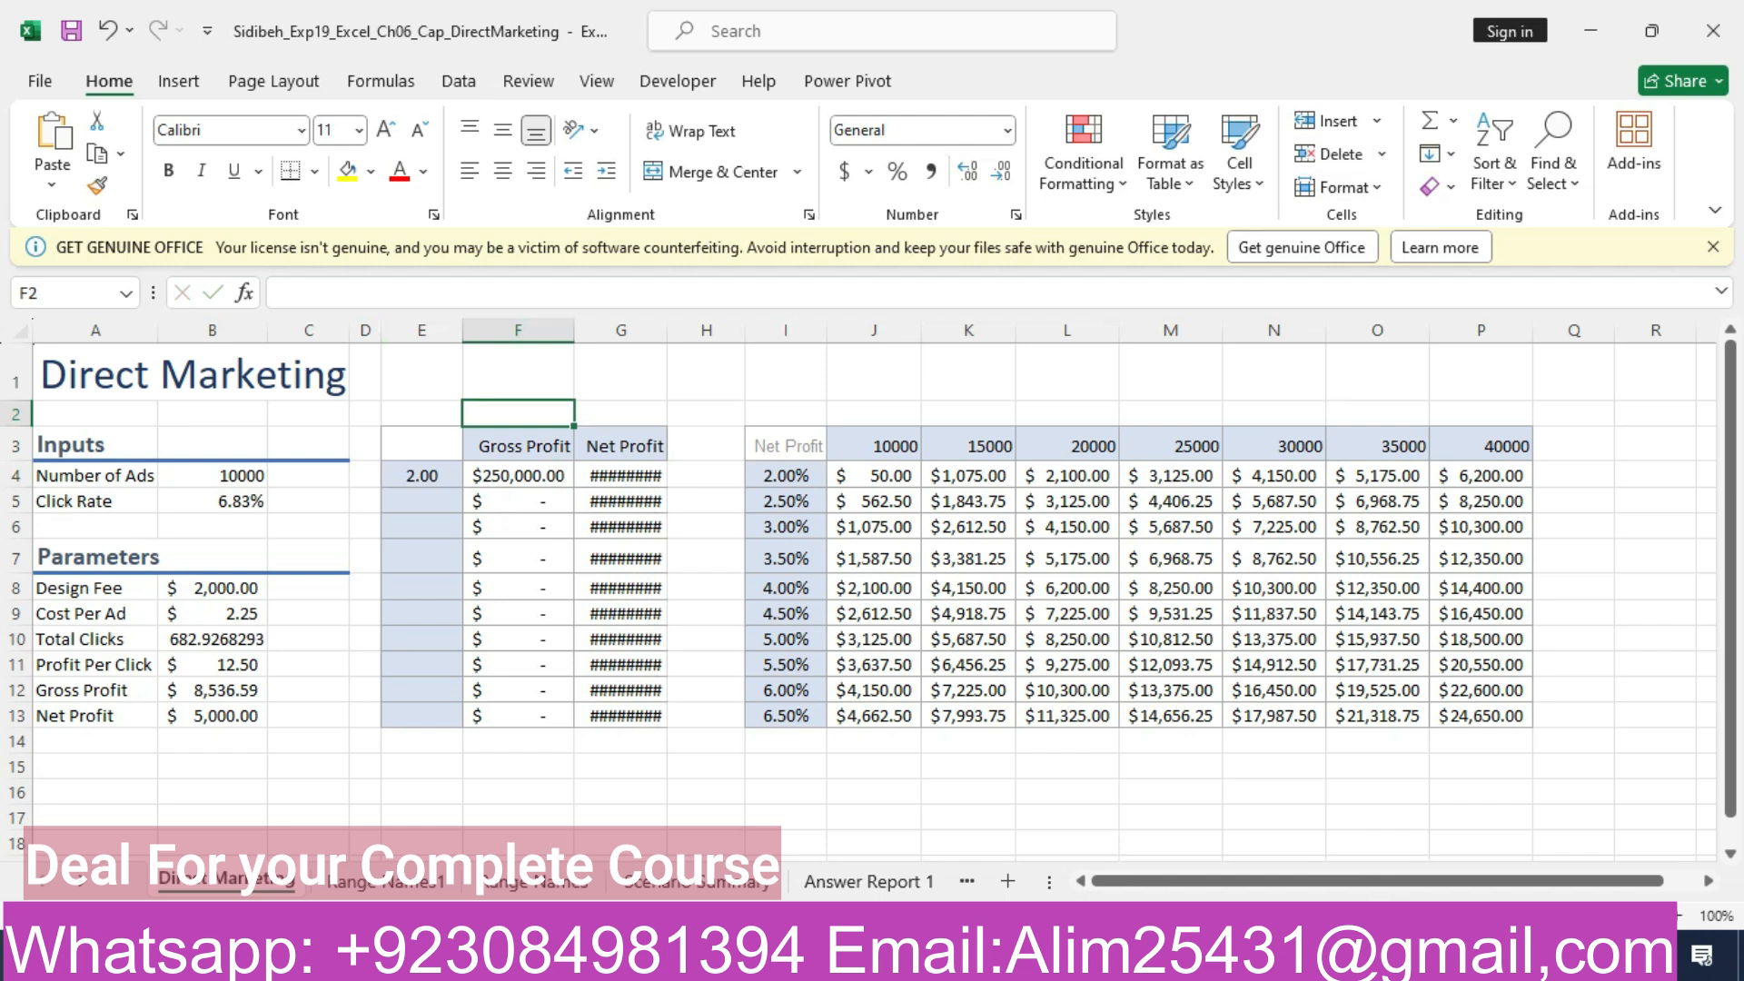
- Fill a linear series down the column from cell E4 with a step value of 0.5 and a stop value of 6.5
left_click(422, 476)
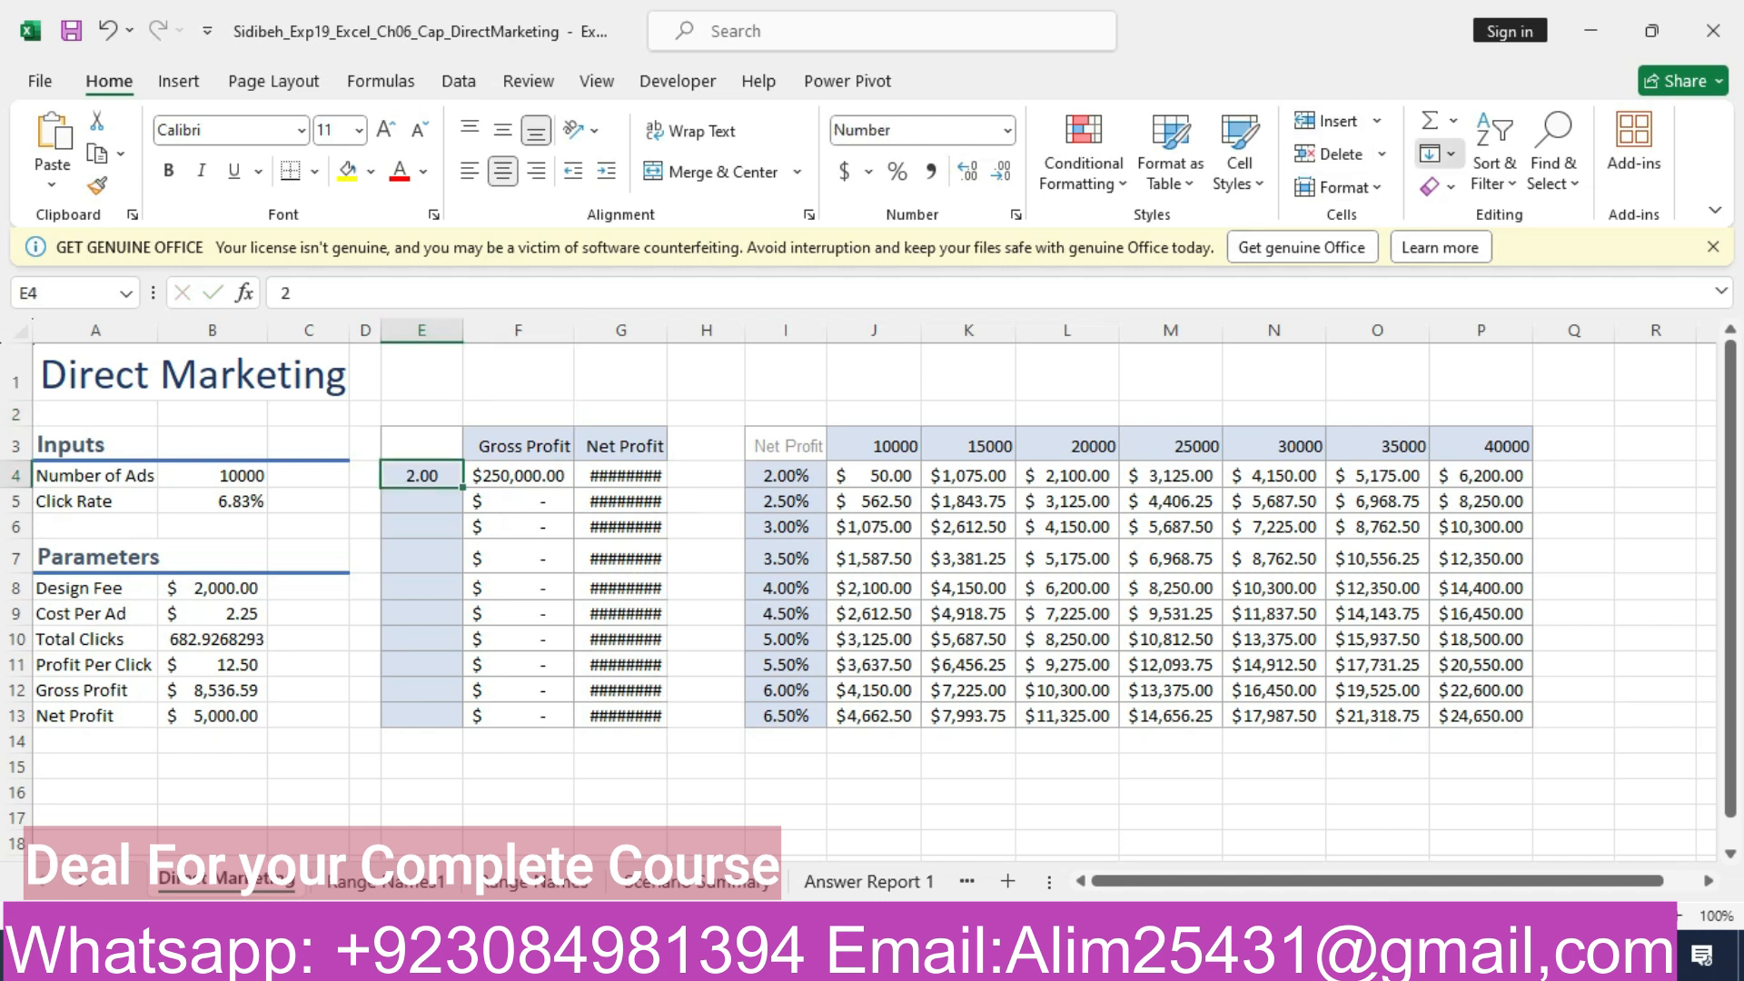
left_click(1440, 154)
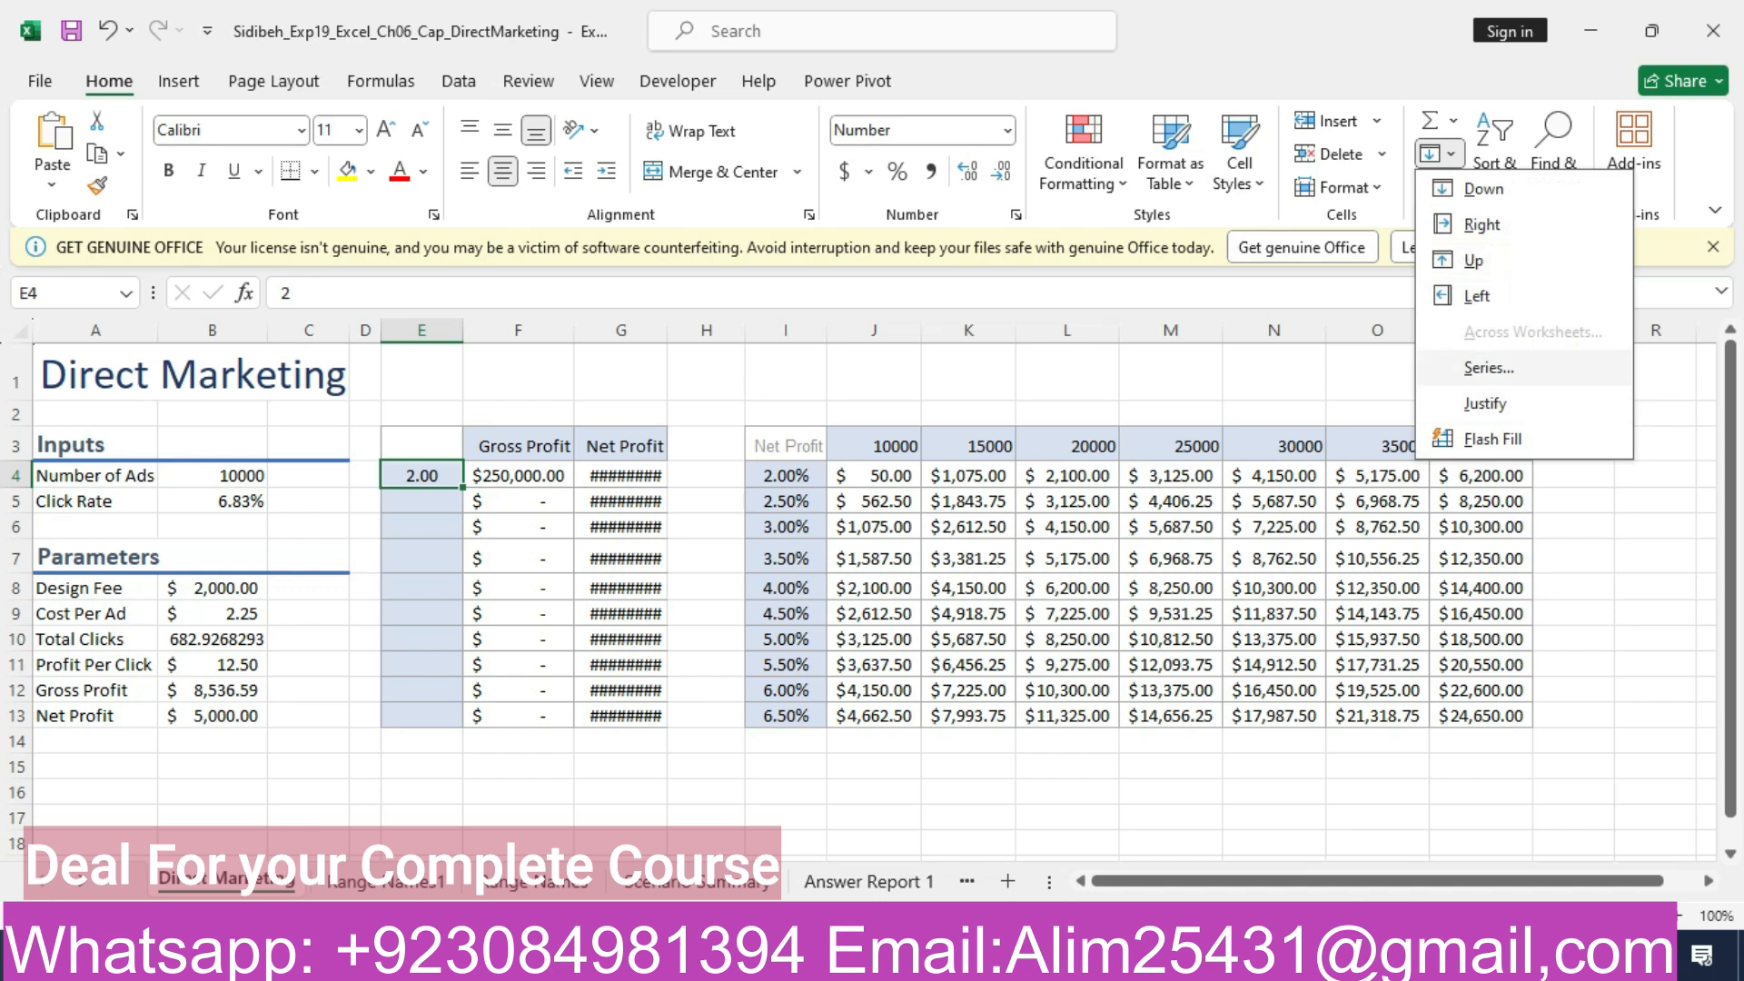
left_click(1487, 367)
left_click(1048, 437)
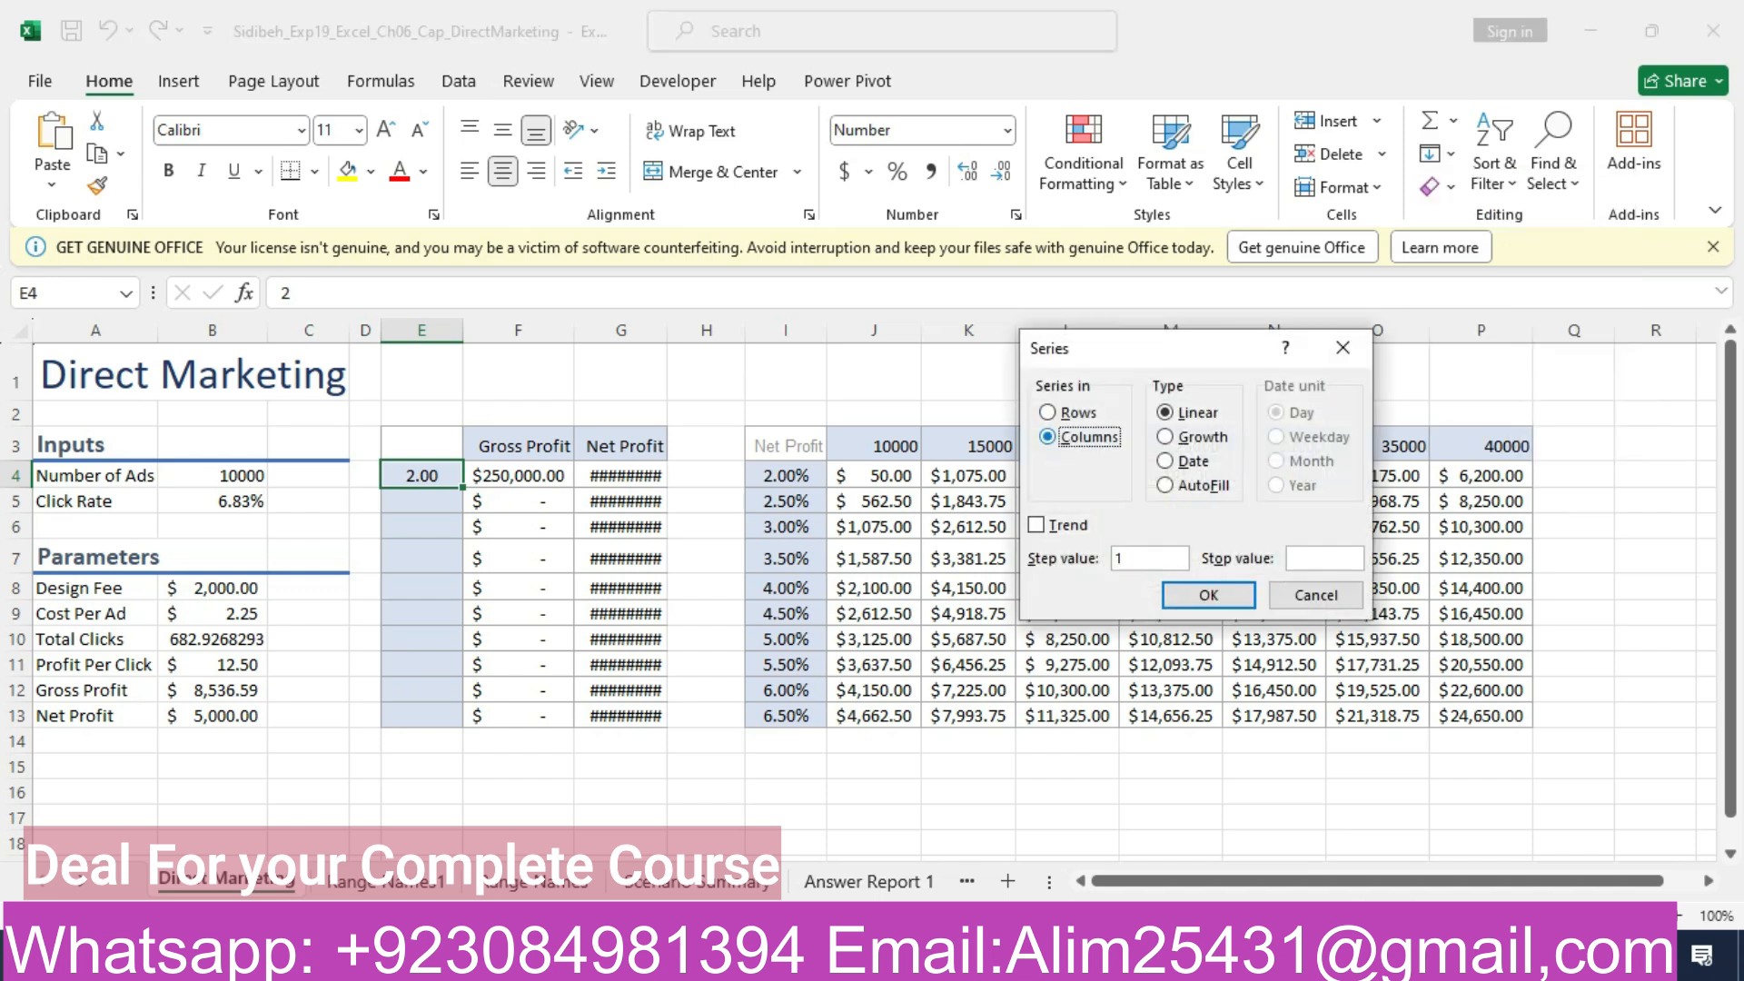
left_click(1146, 559)
key("BackSpace")
type("0.")
type("5")
type("6.5")
left_click(1208, 595)
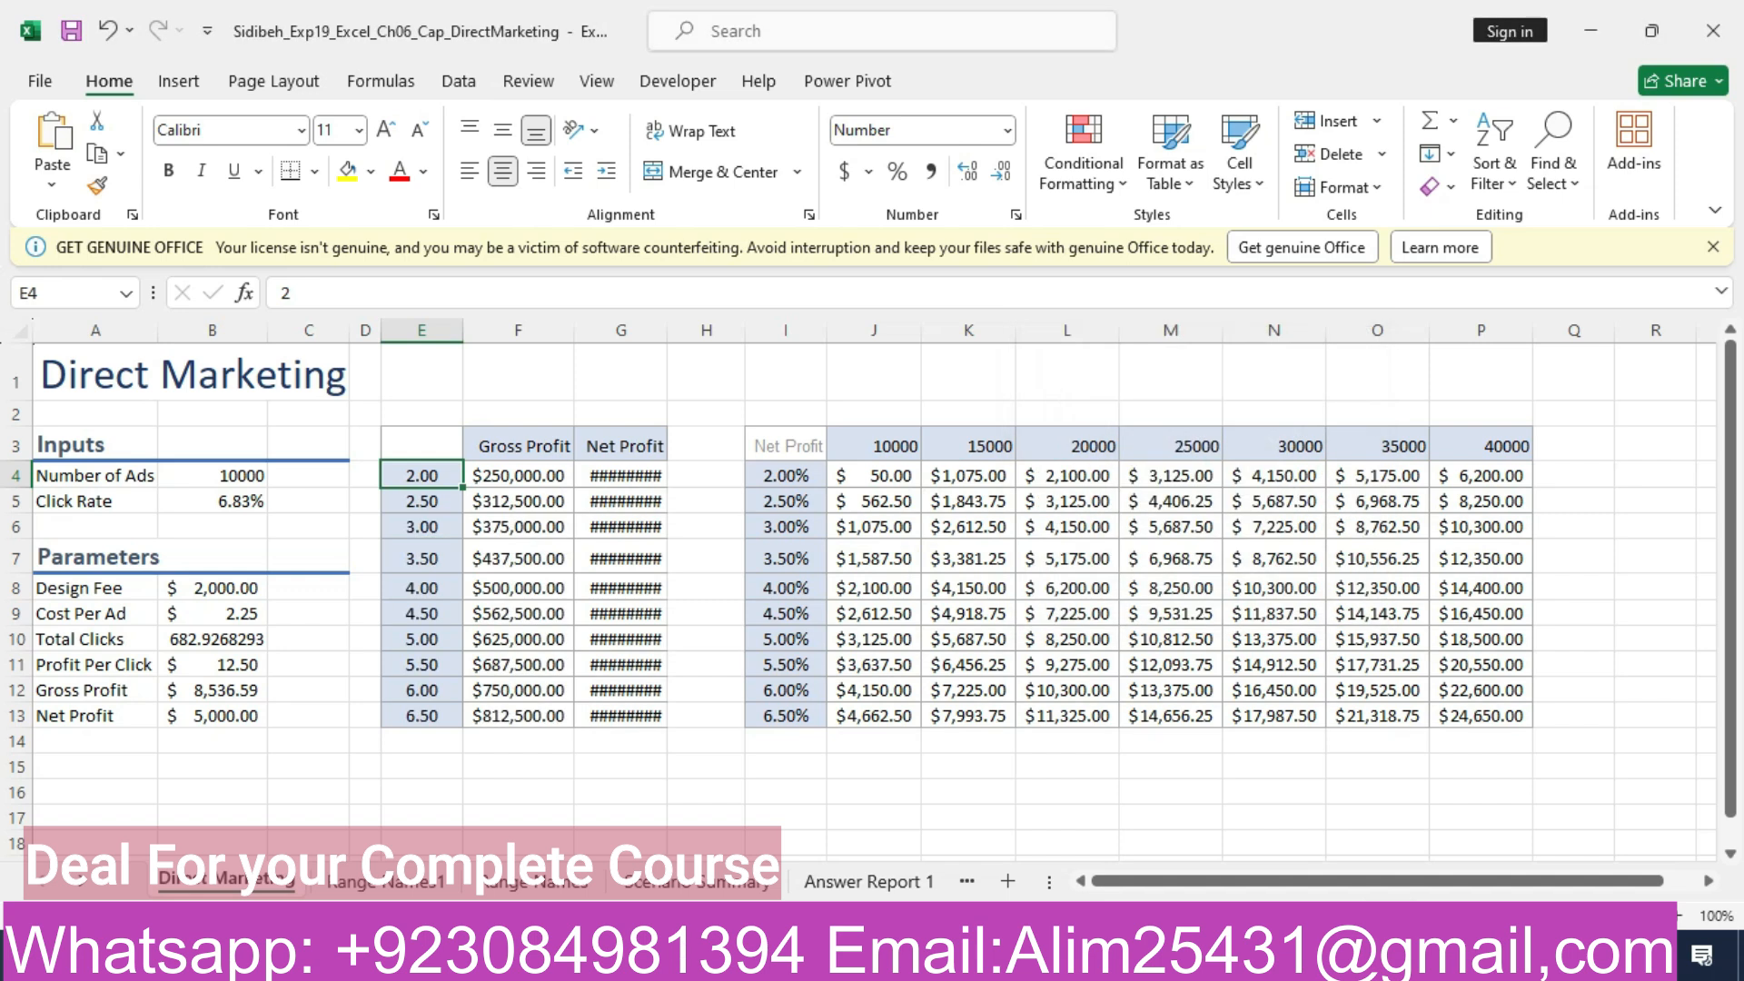
- Check the series instruction in Word, and format cells E4 through E13 as Percentage with two decimal places
key("alt+Tab")
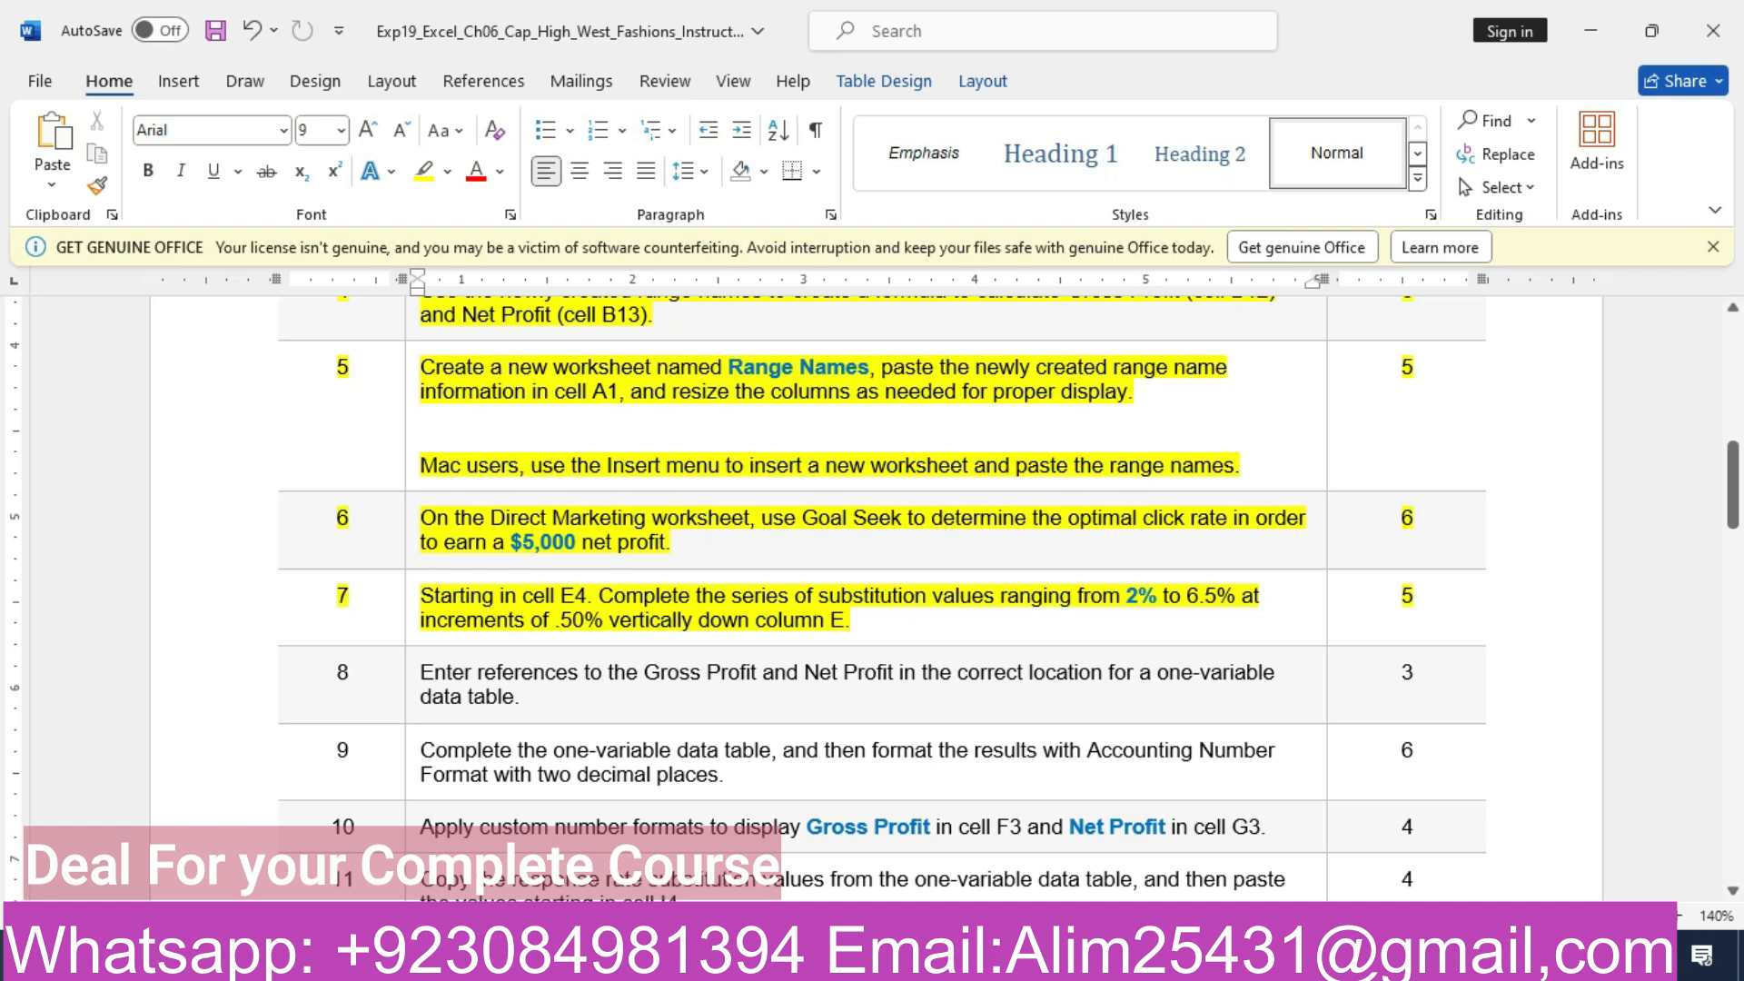
key("alt+Tab")
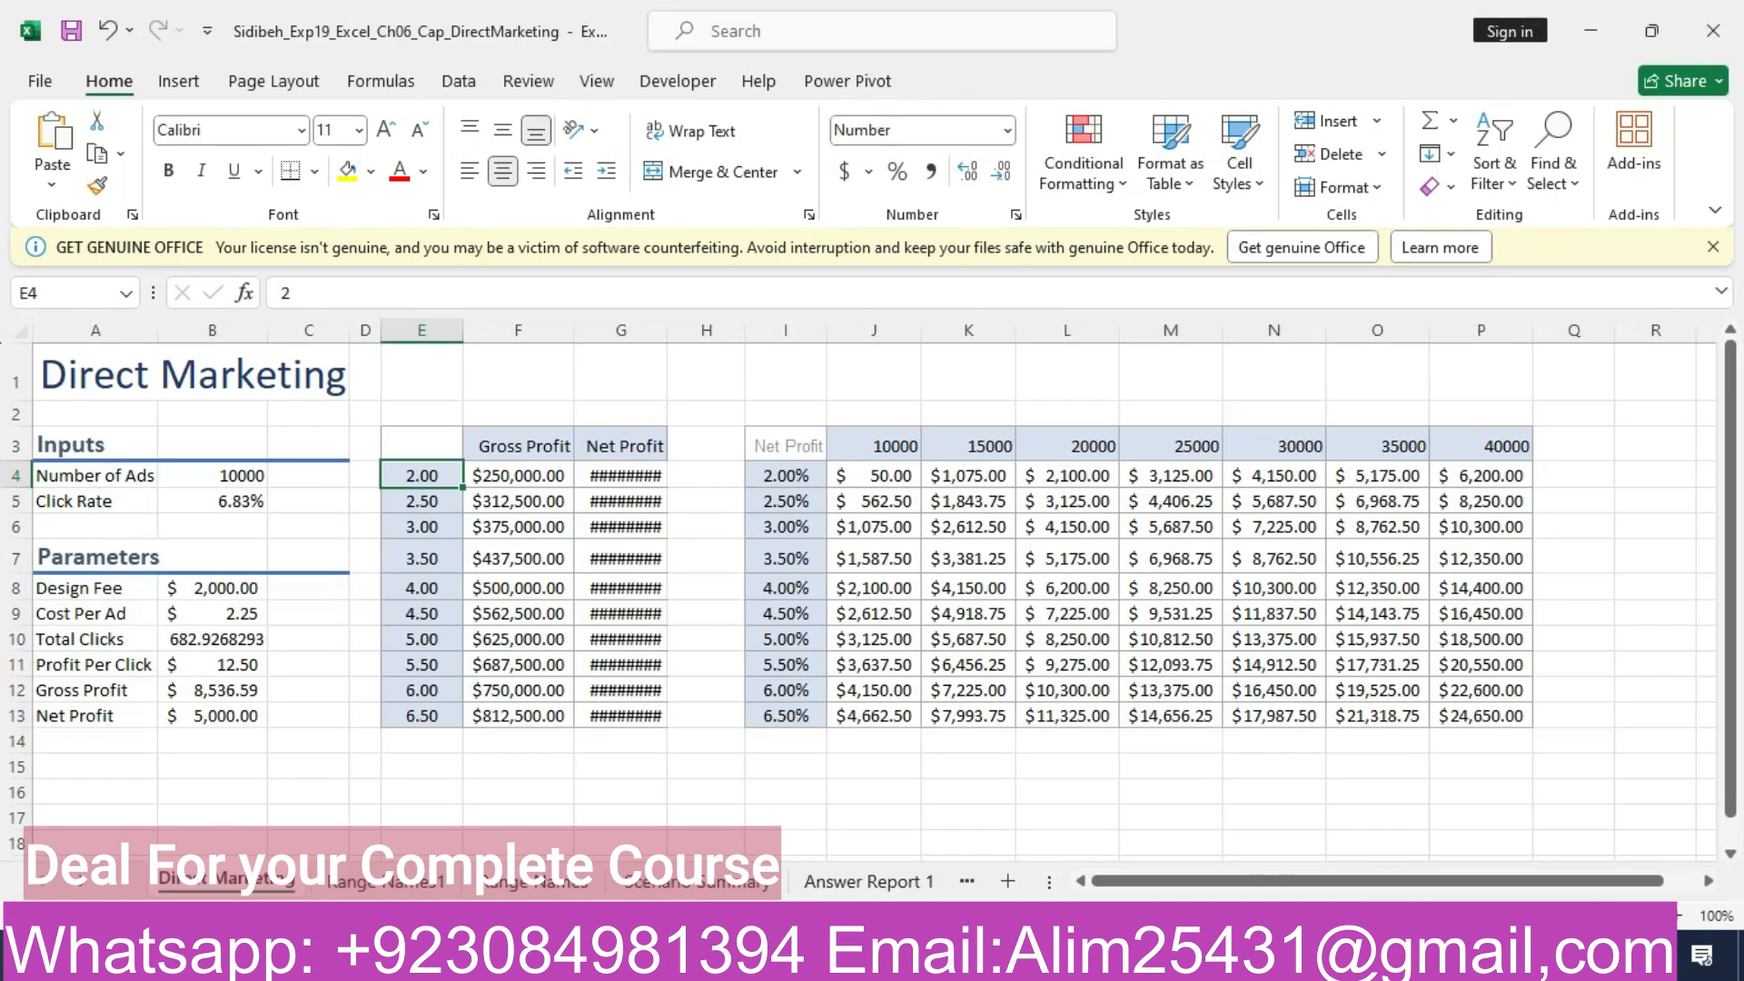
key("shift+Down")
key("shift+Down")
key("shift+Down")
key("shift+Down")
key("shift+Down")
key("shift+Down")
key("shift+Down")
key("shift+Down")
key("shift+Down")
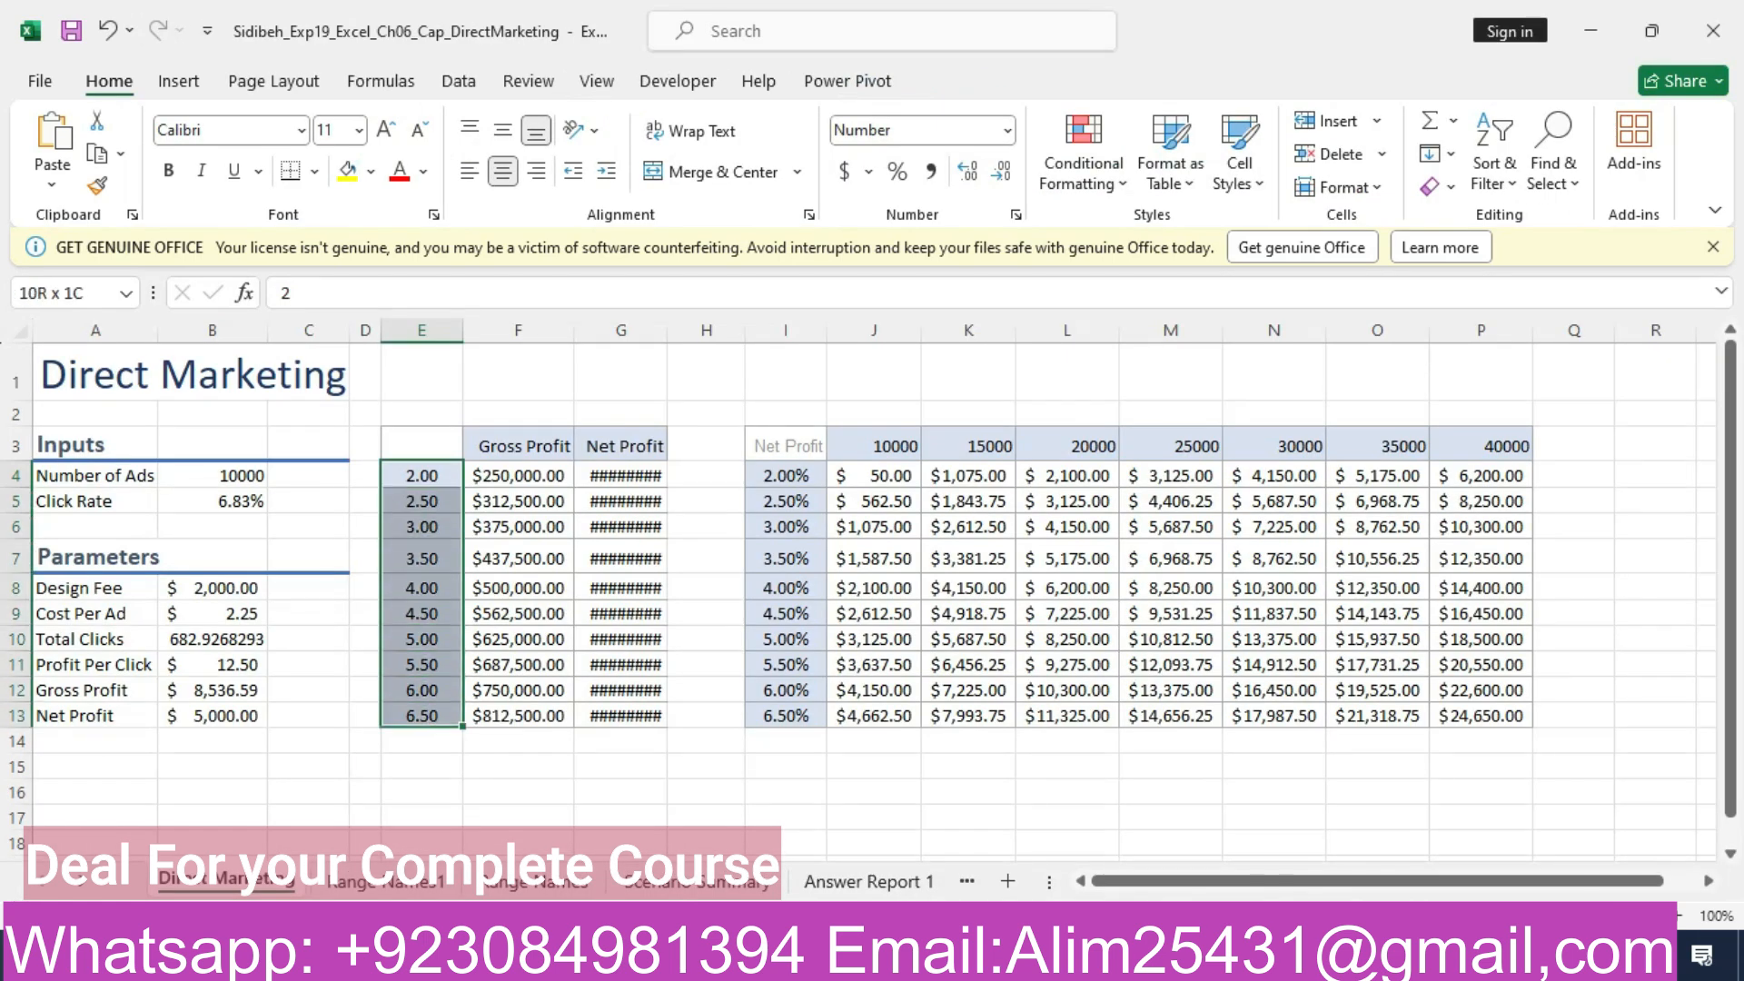
key("ctrl+1")
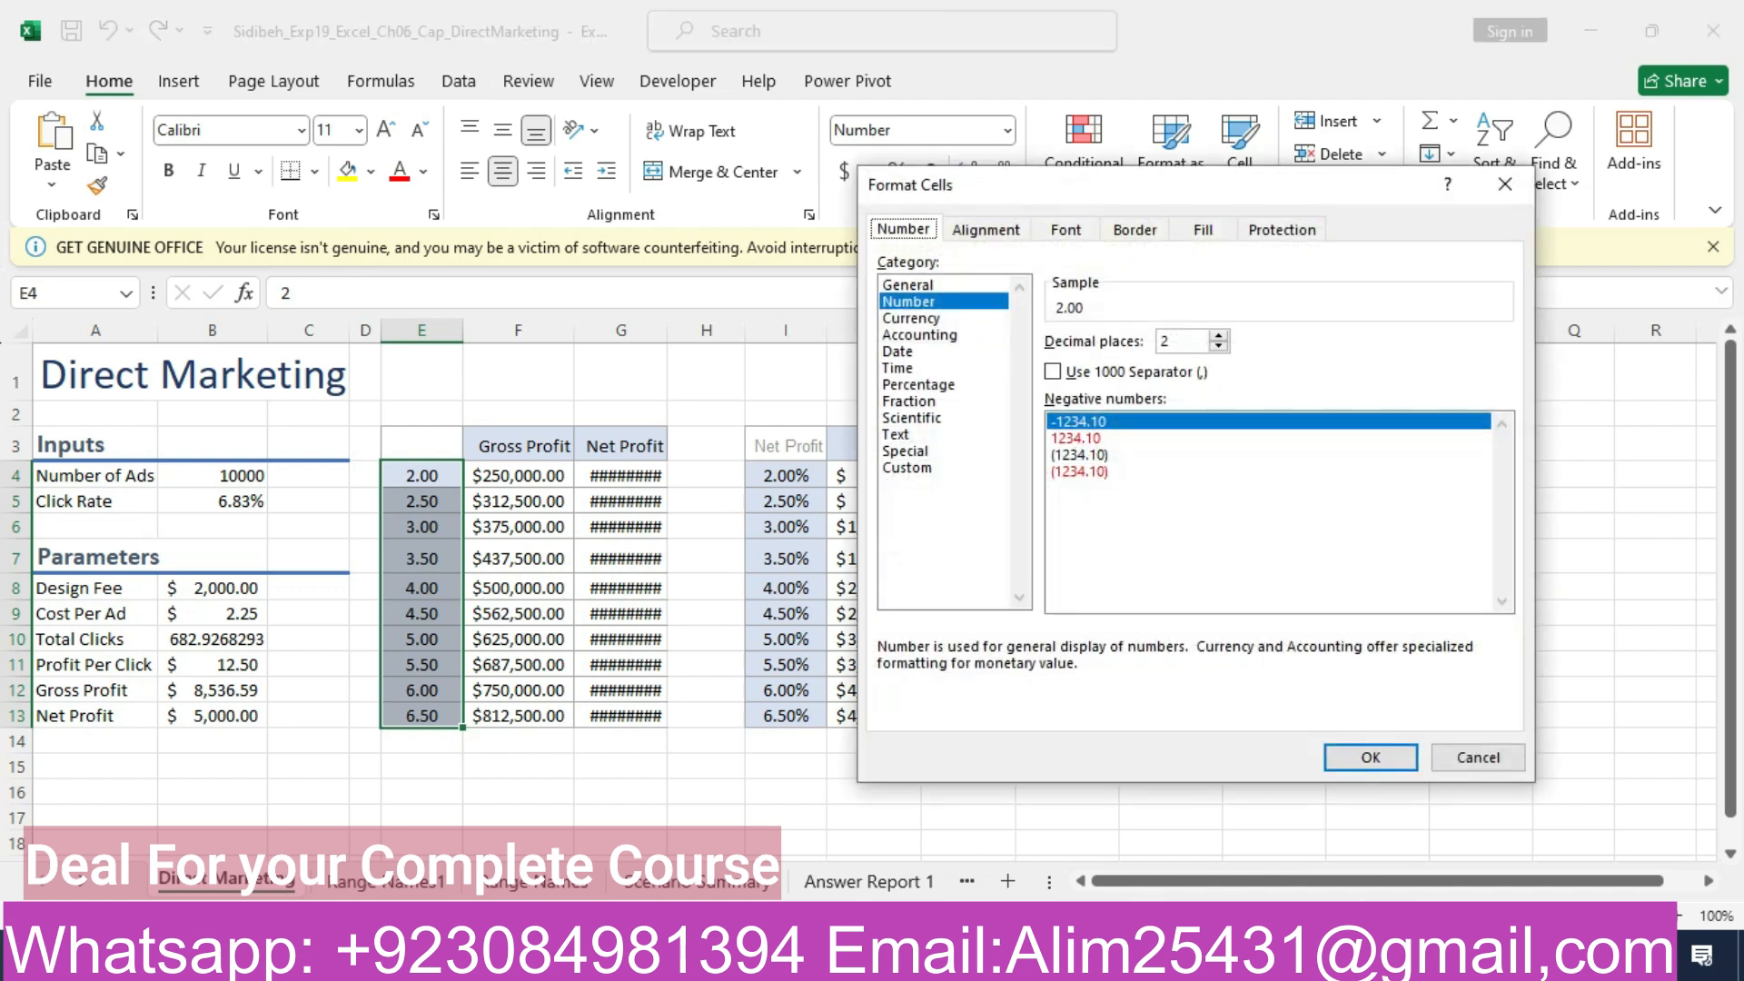
left_click(918, 385)
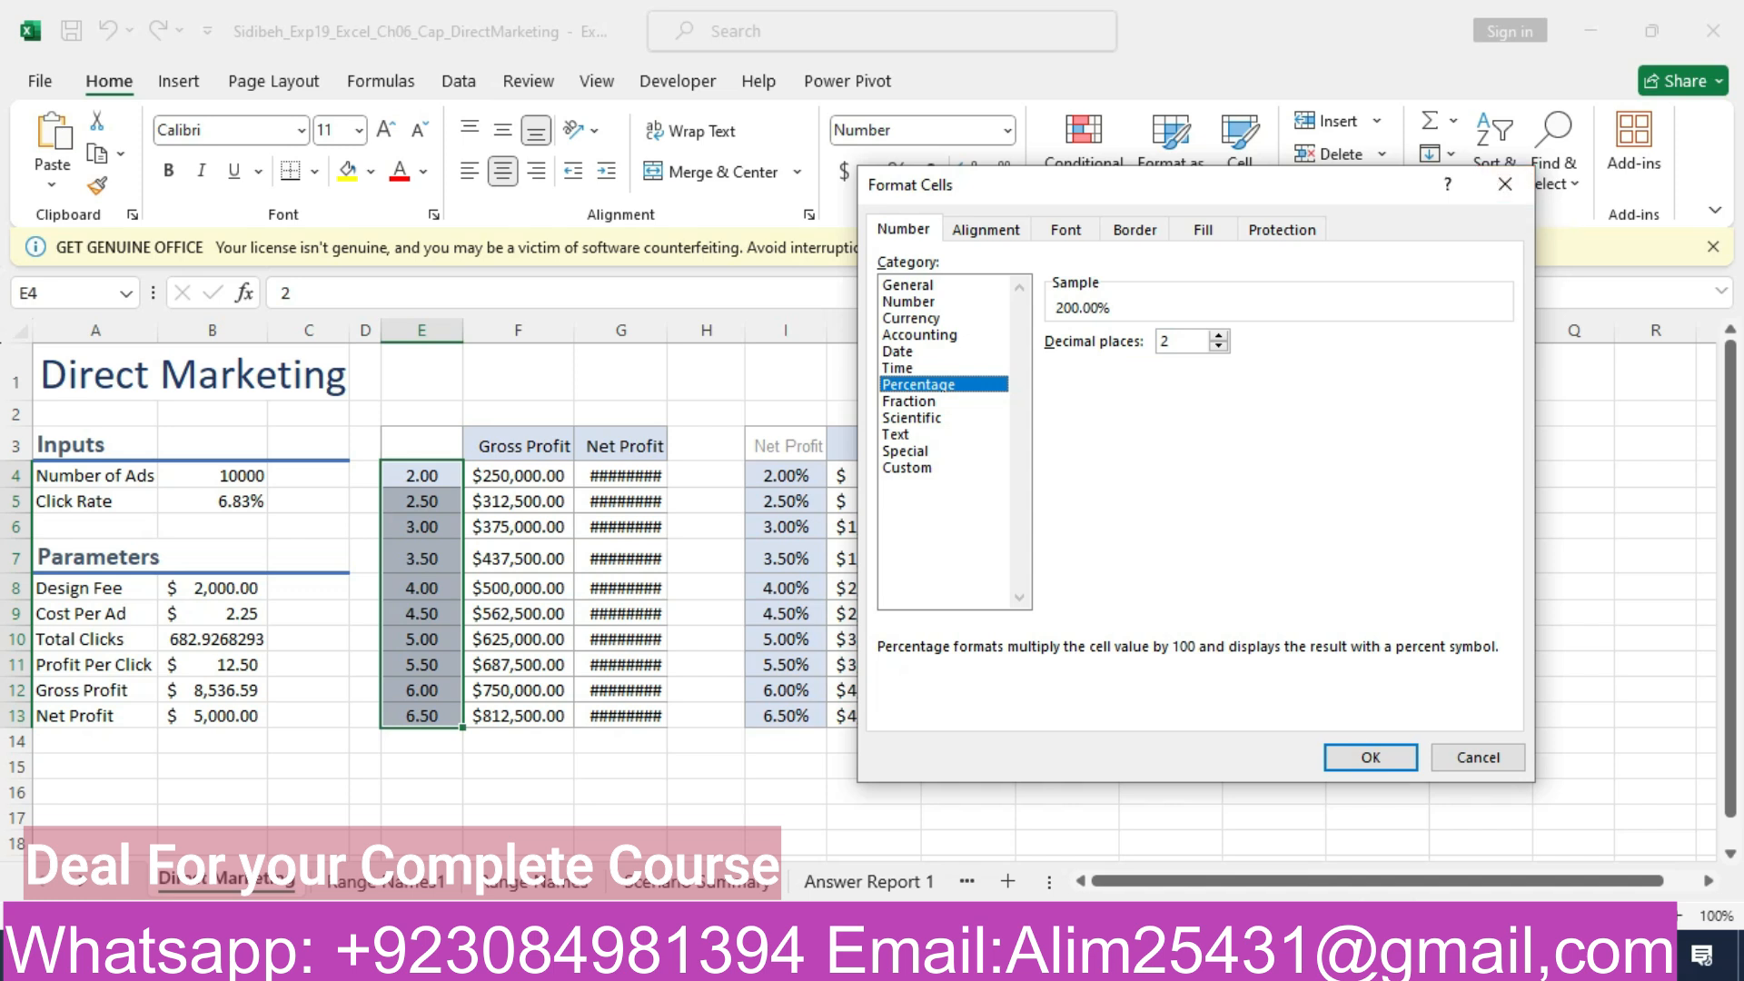
key("Return")
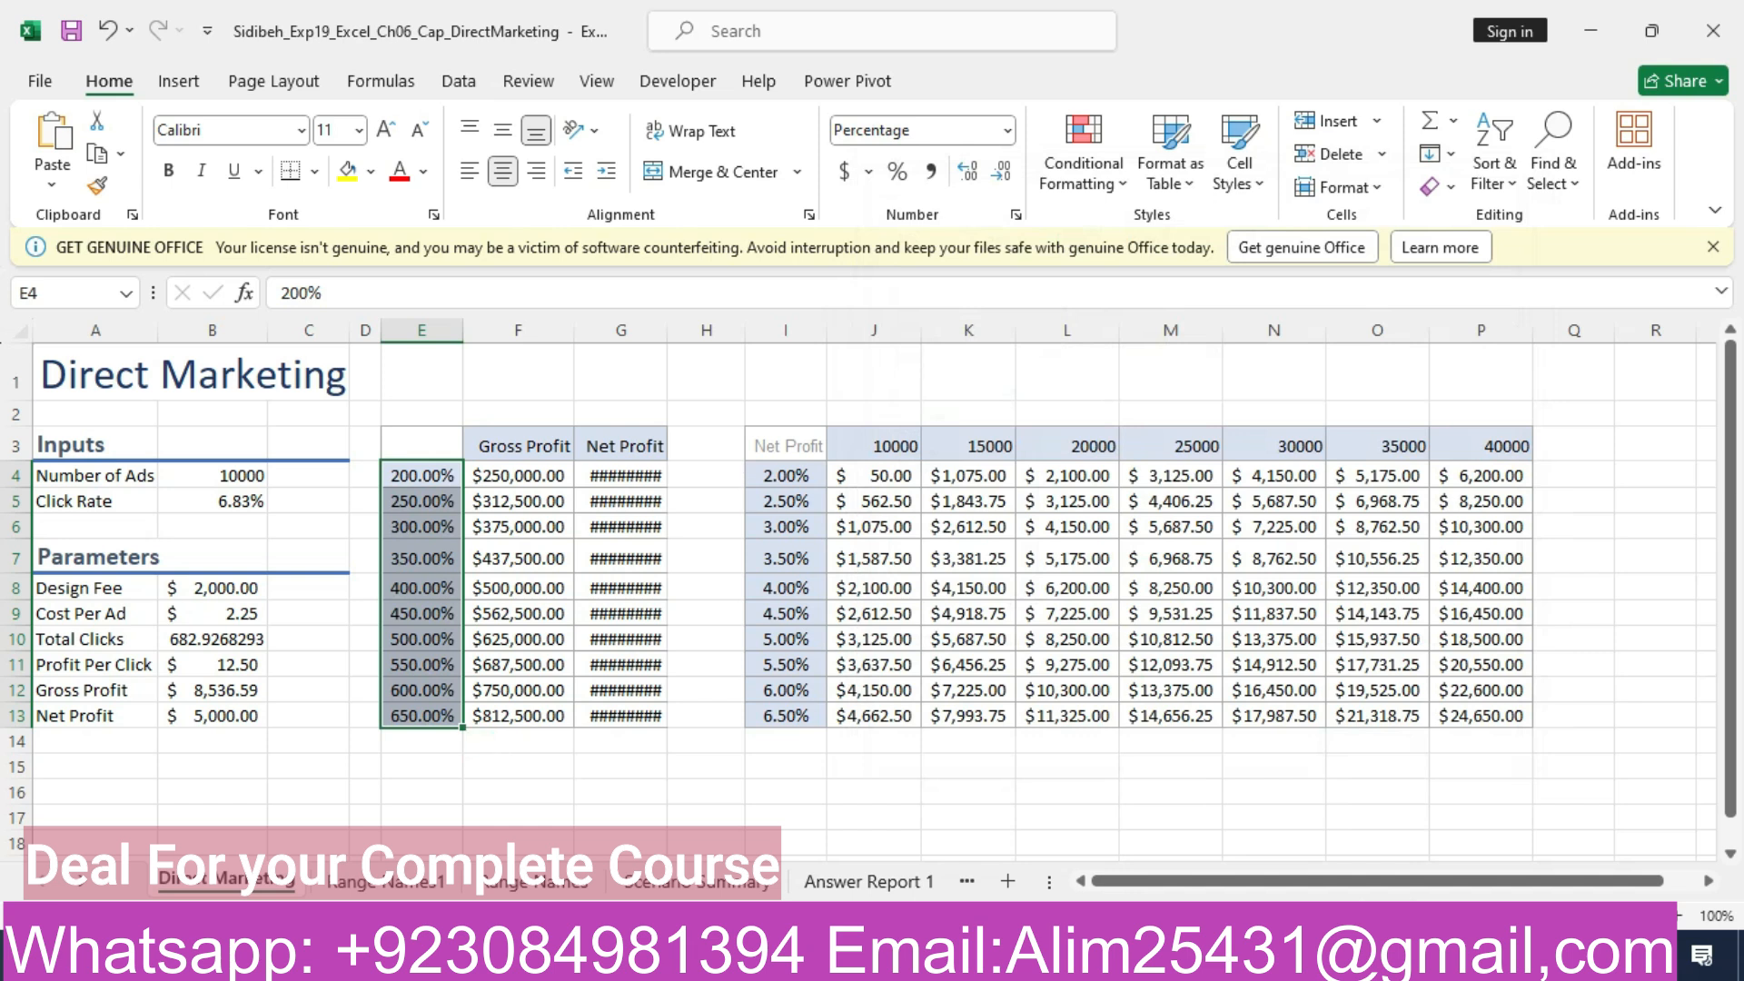
- Recheck the substitution series instruction in Word, and clear the values from cells E4 through E13 in Excel
key("alt+Tab")
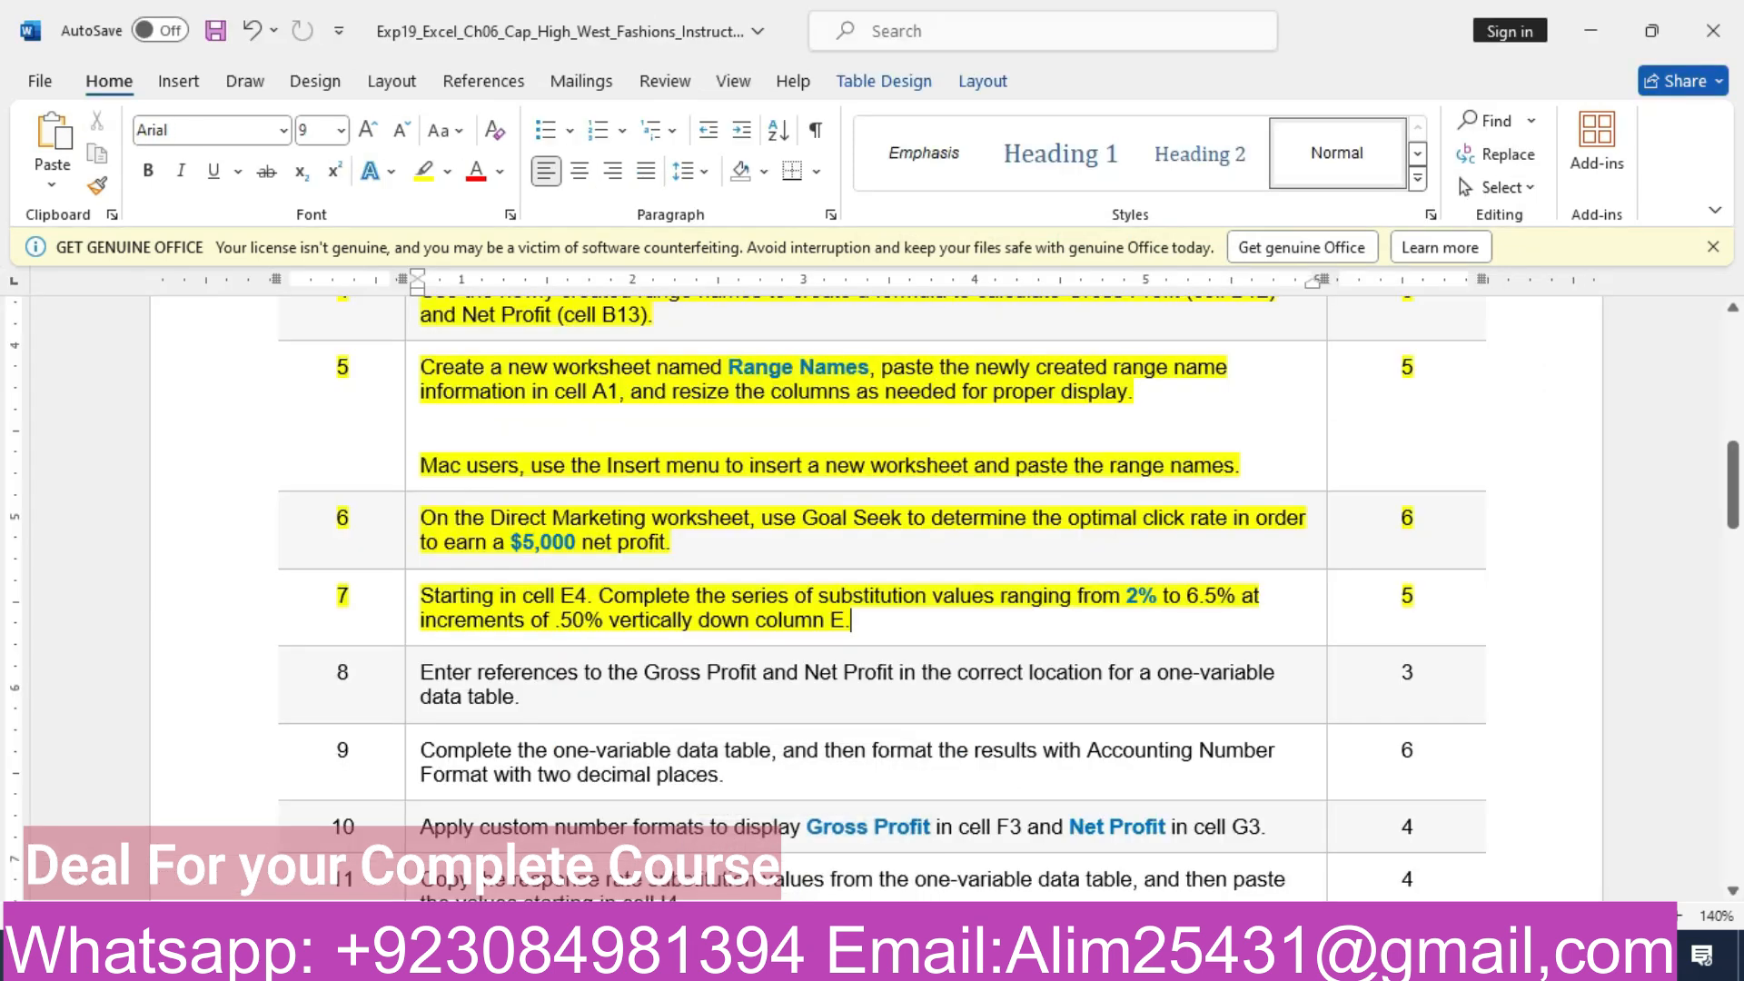
mouse_move(1732, 488)
left_mouse_down()
mouse_move(1732, 523)
mouse_move(1732, 471)
left_mouse_up()
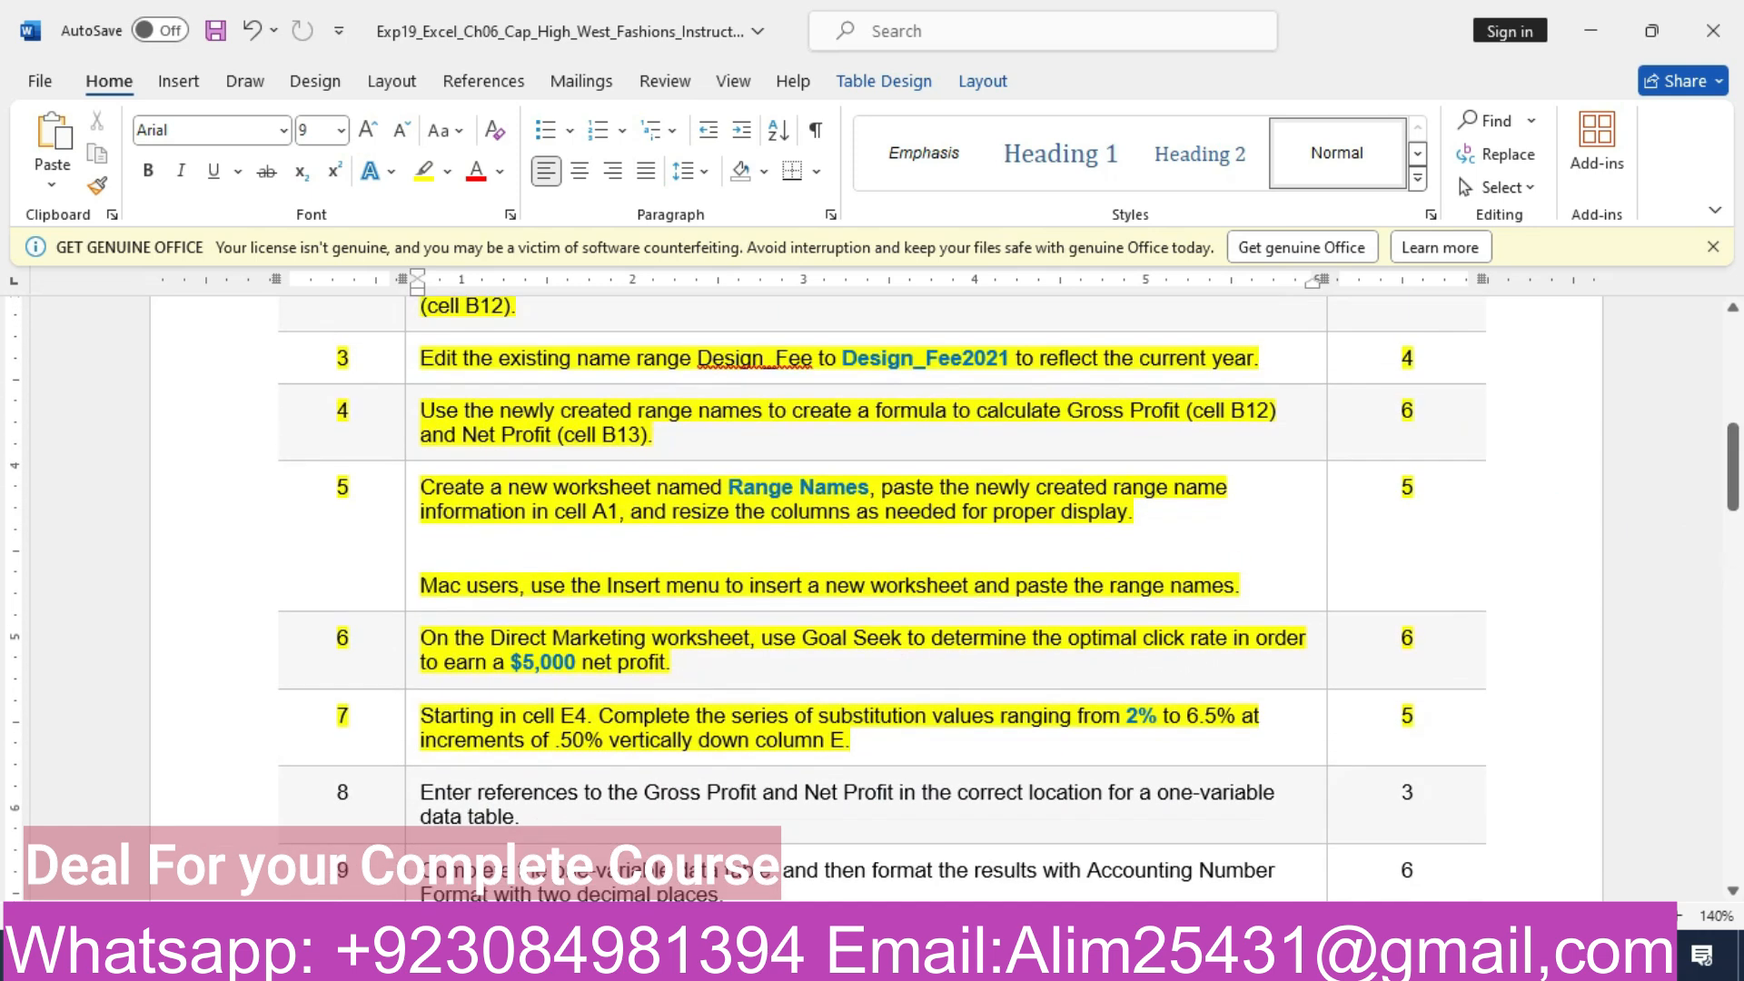
key("alt+Tab")
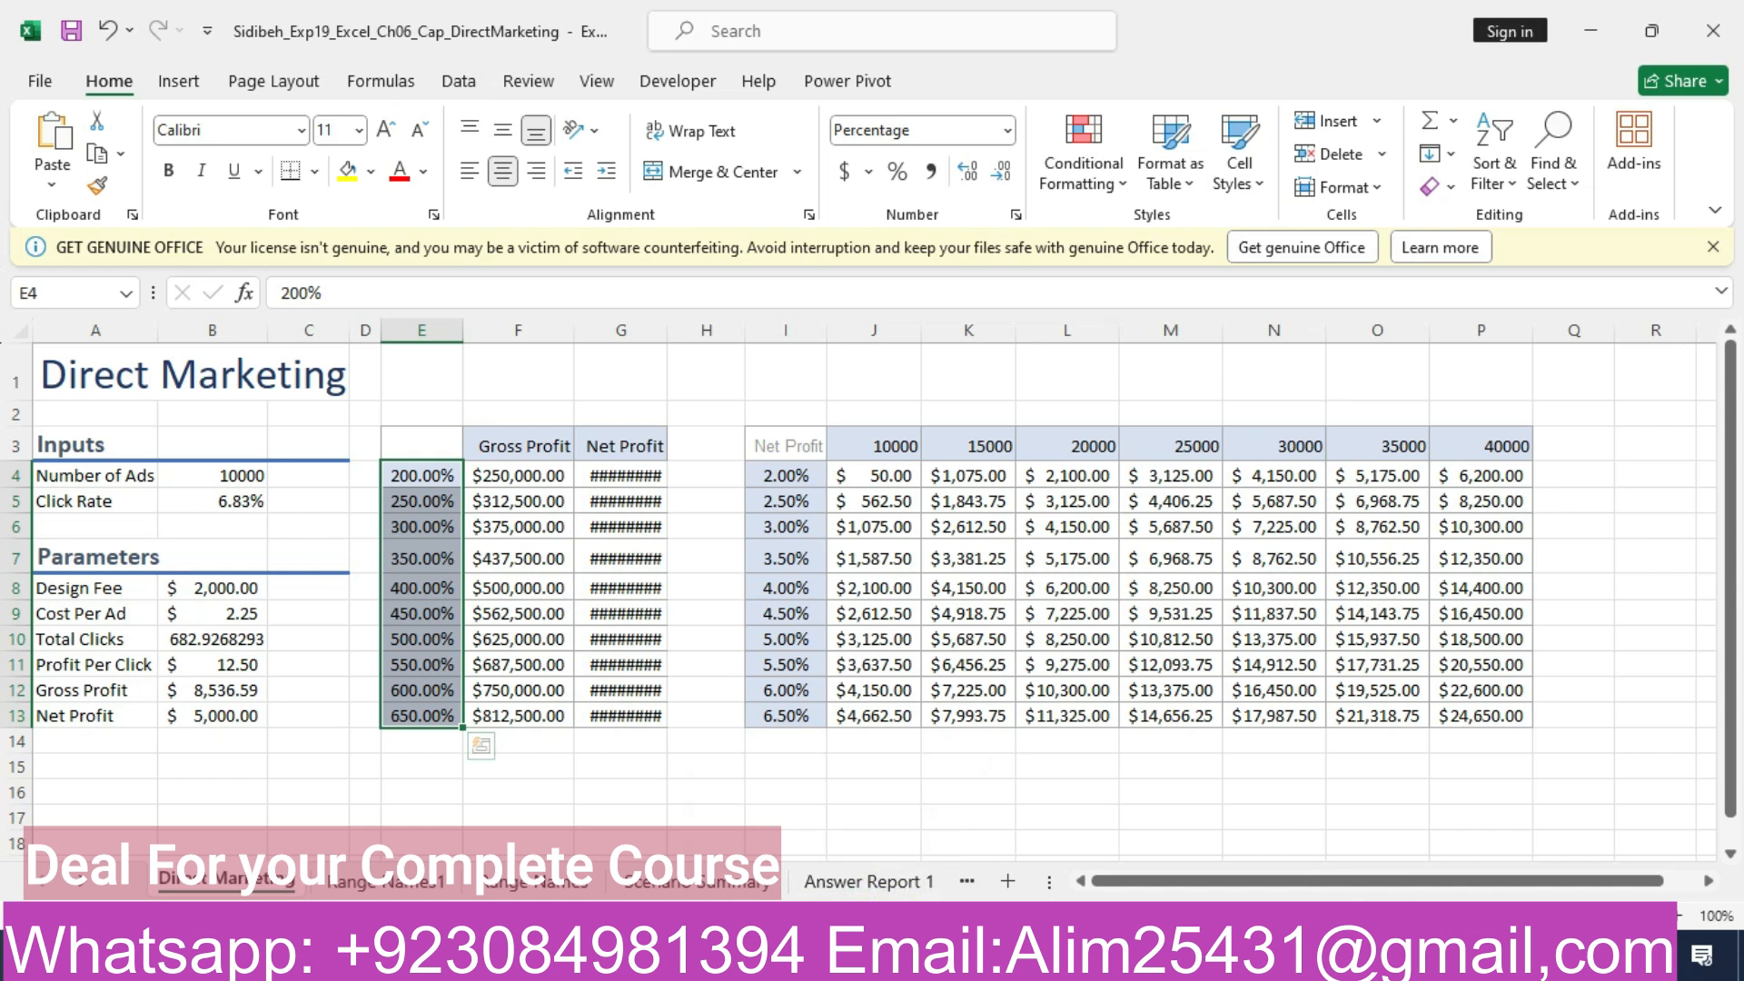
left_click(421, 476)
key("BackSpace")
left_click(517, 476)
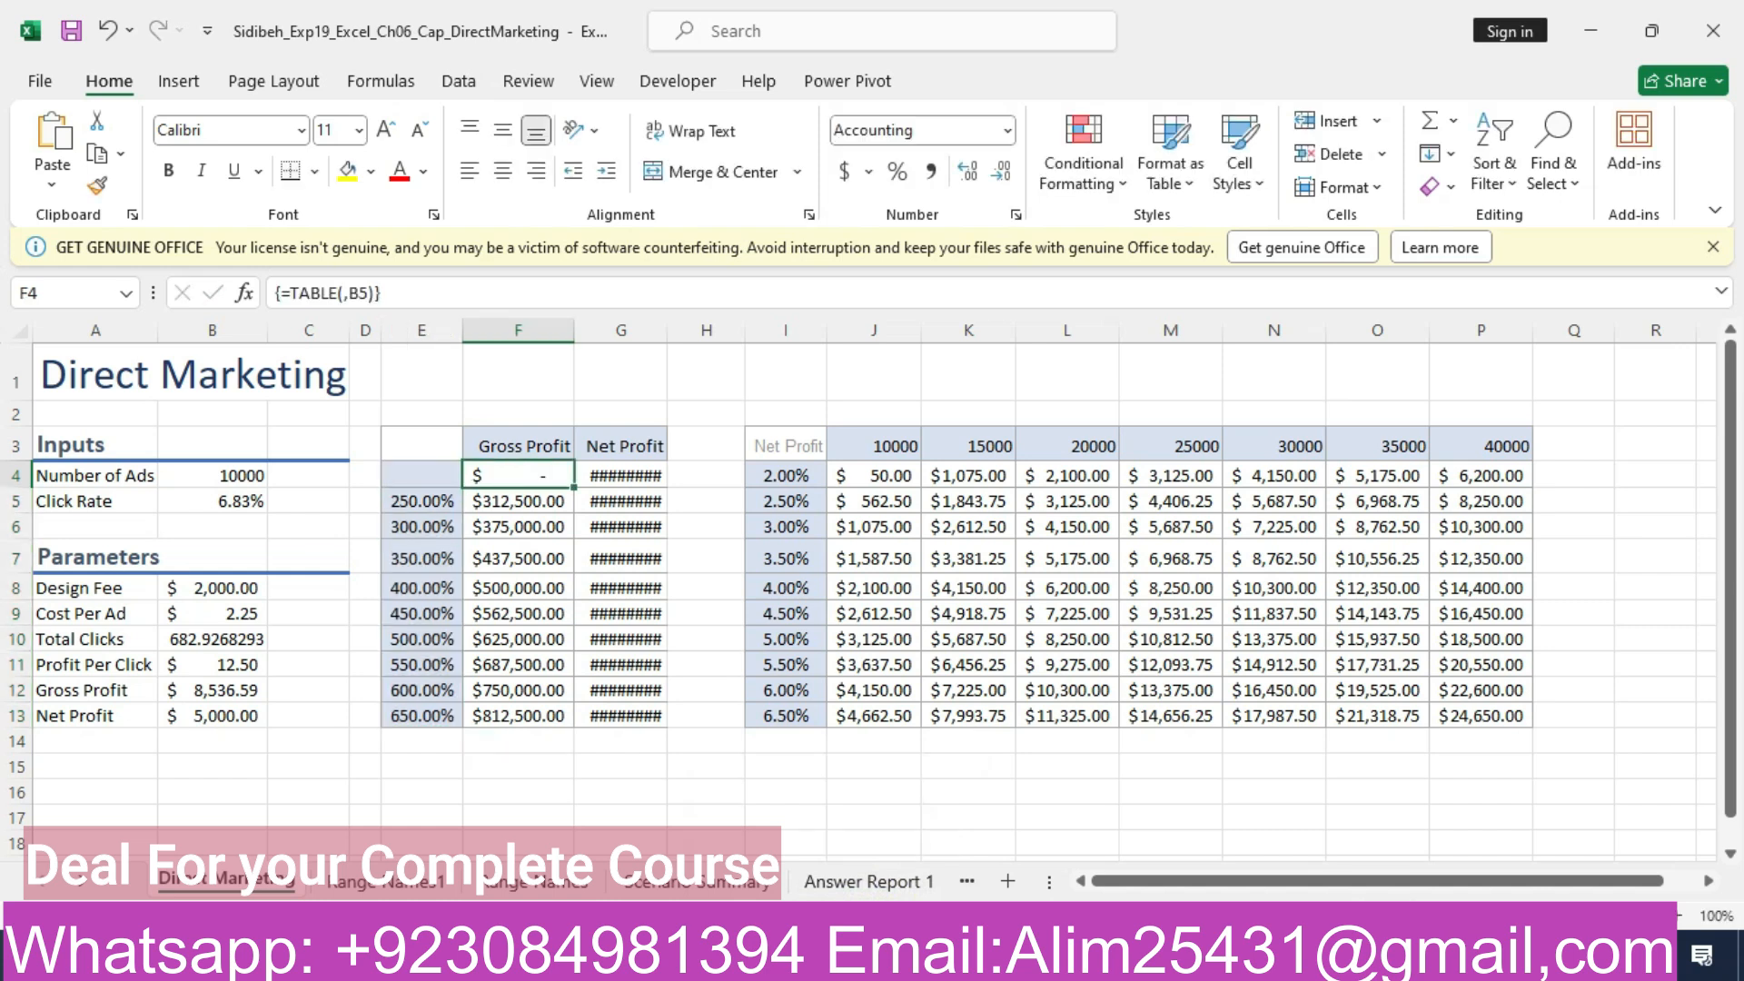
key("Left")
key("Down")
key("BackSpace")
key("Down")
key("BackSpace")
key("Down")
key("Down")
key("BackSpace")
key("Up")
key("BackSpace")
key("Down")
key("Down")
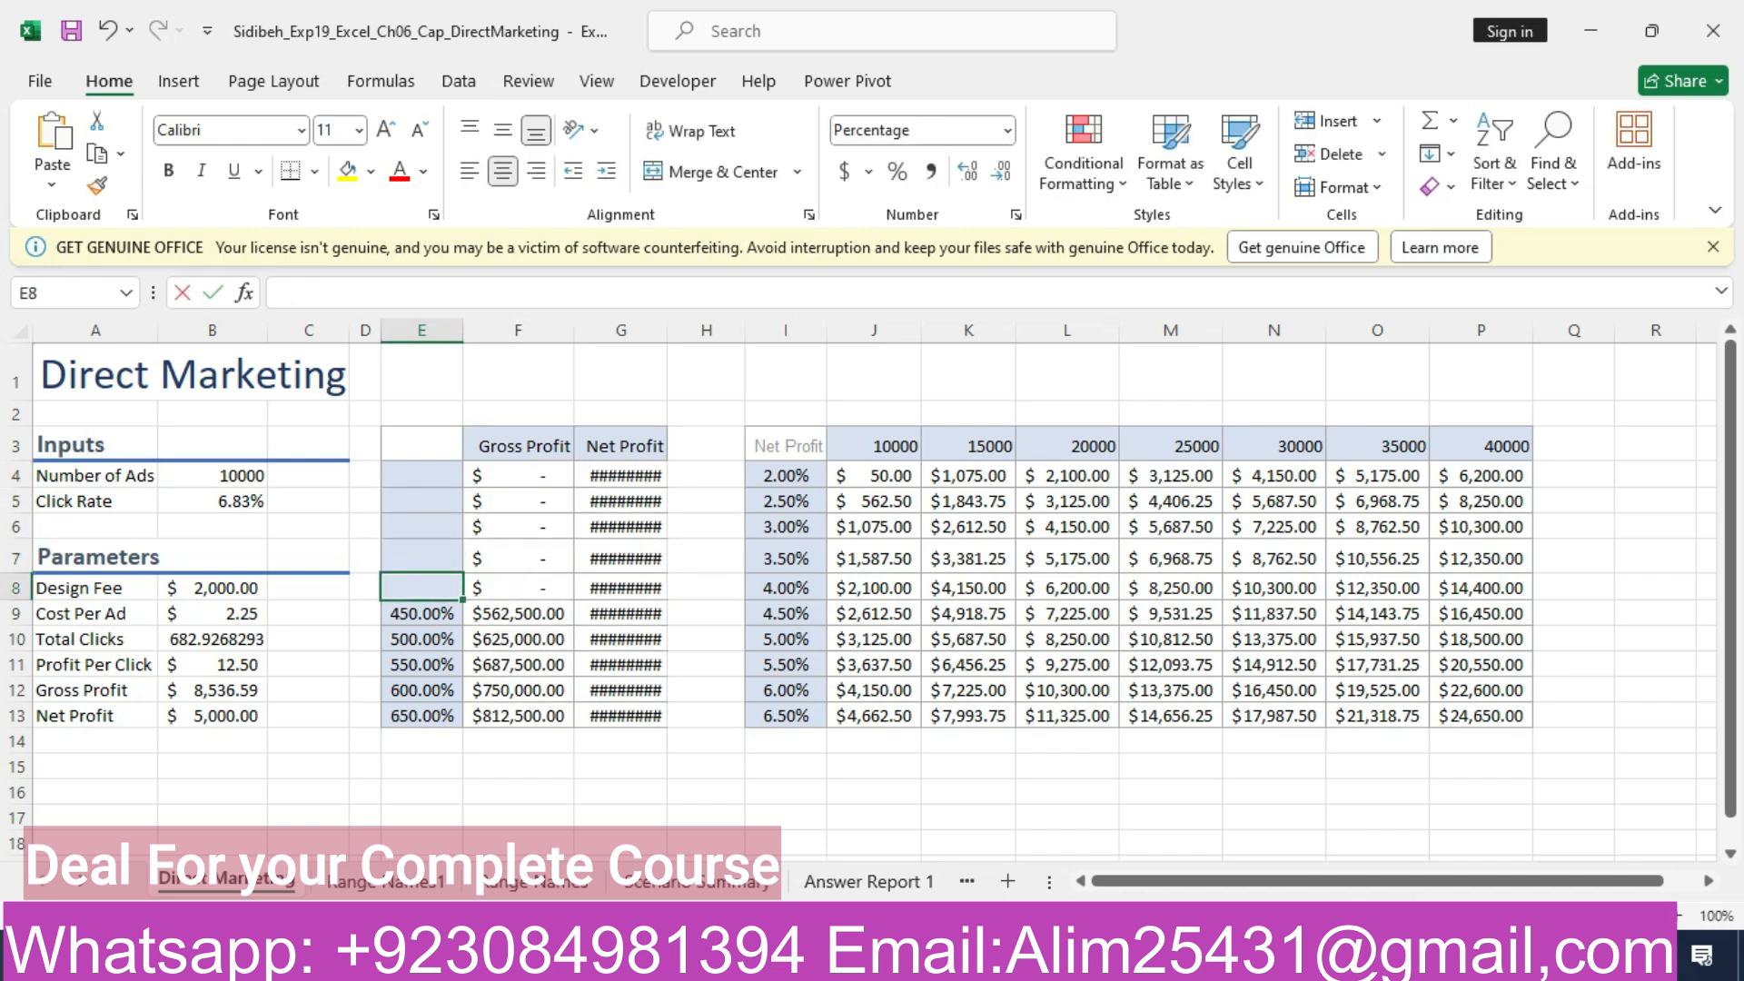
key("F2")
key("BackSpace")
key("BackSpace")
key("BackSpace")
key("BackSpace")
key("Down")
key("BackSpace")
key("Down")
key("BackSpace")
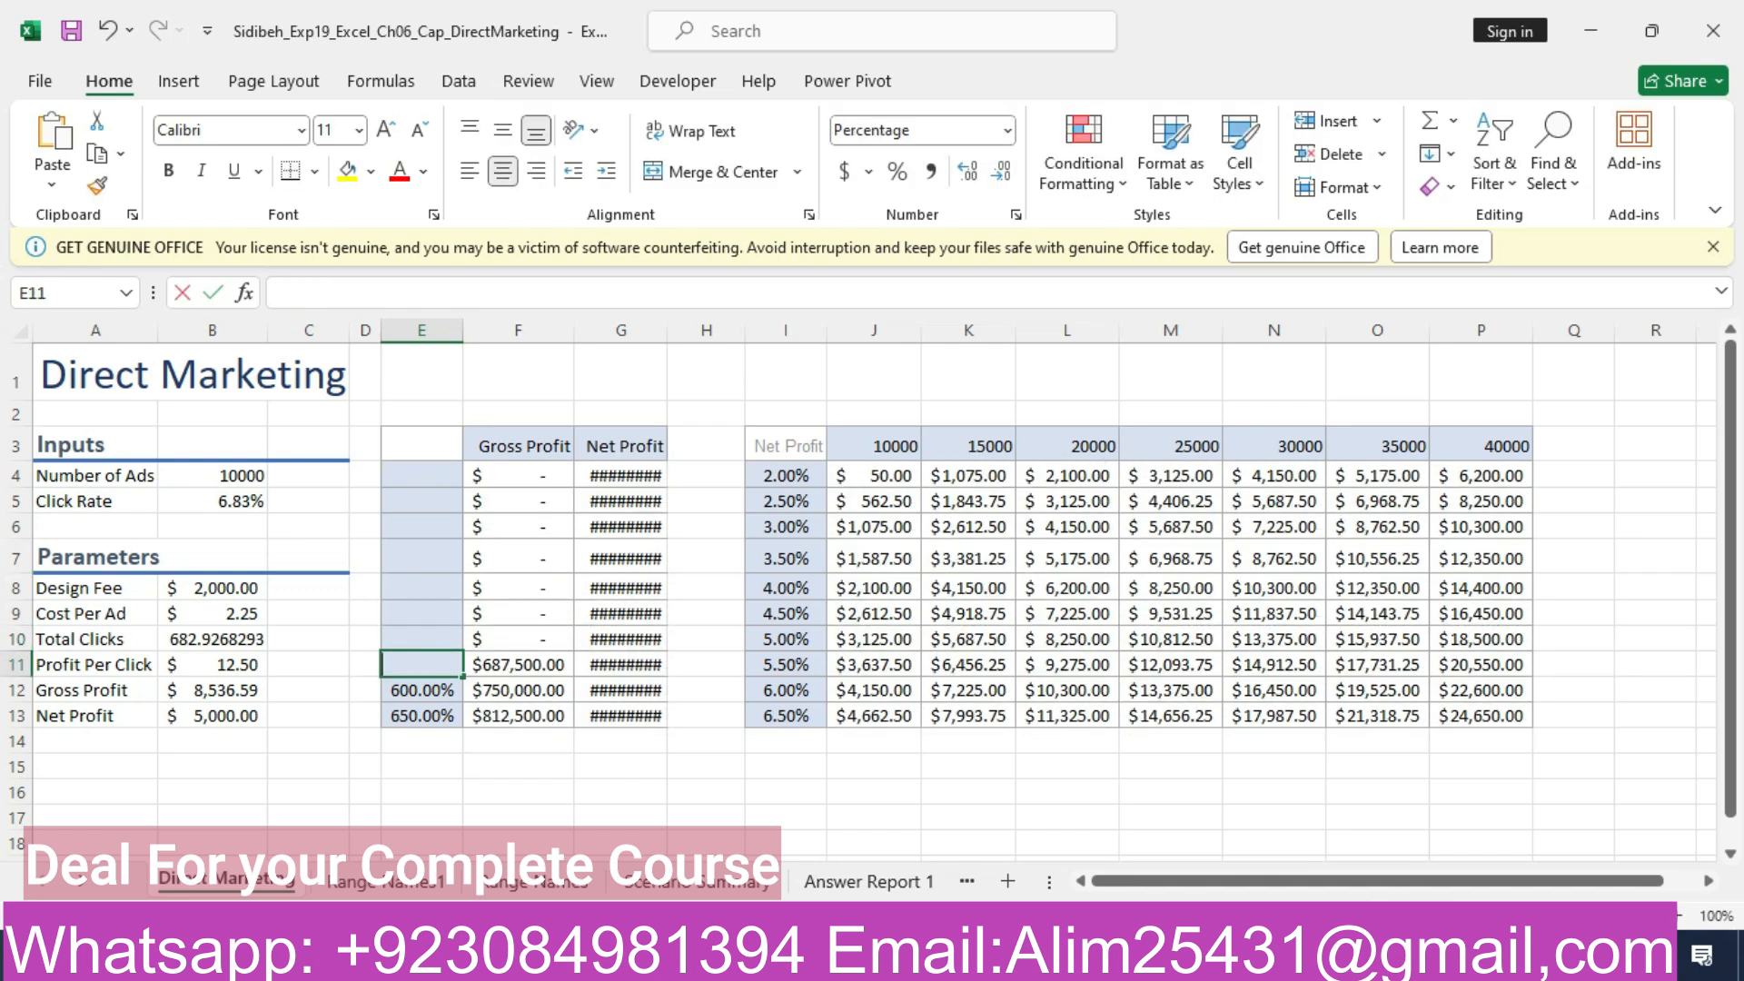
key("Down")
key("BackSpace")
key("Down")
key("BackSpace")
key("Return")
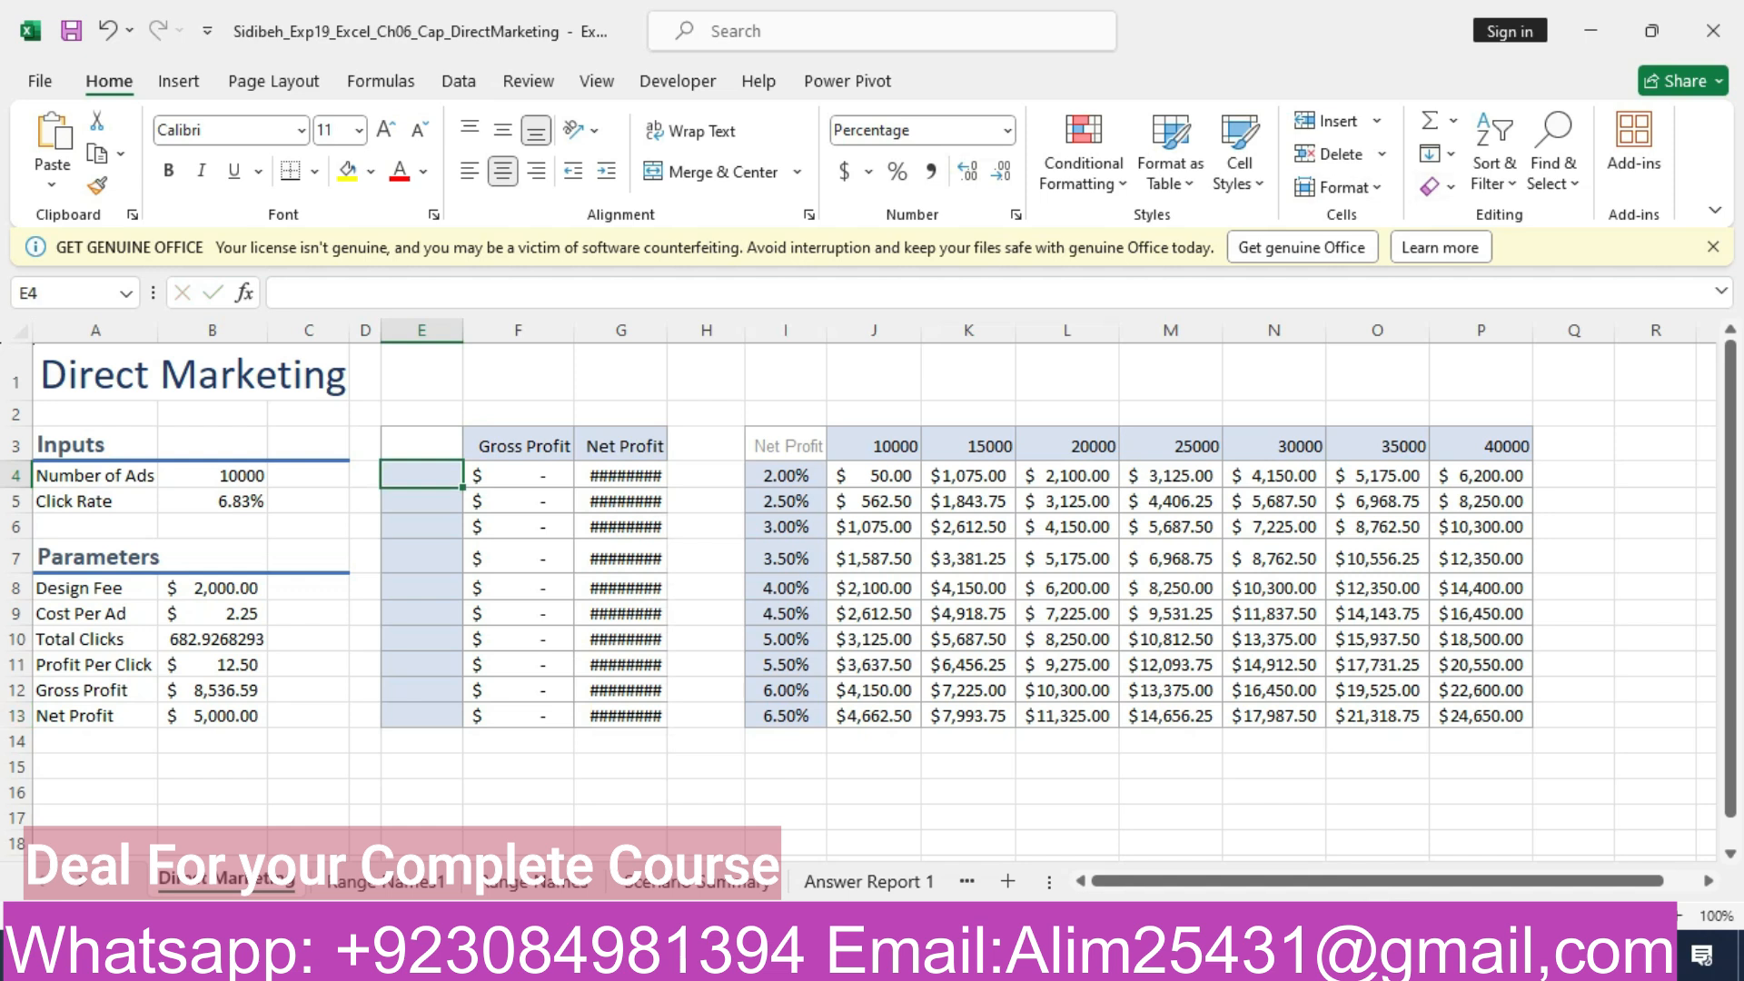
- Try 0.02% and 2 as the starting value in cell E4
type("0.")
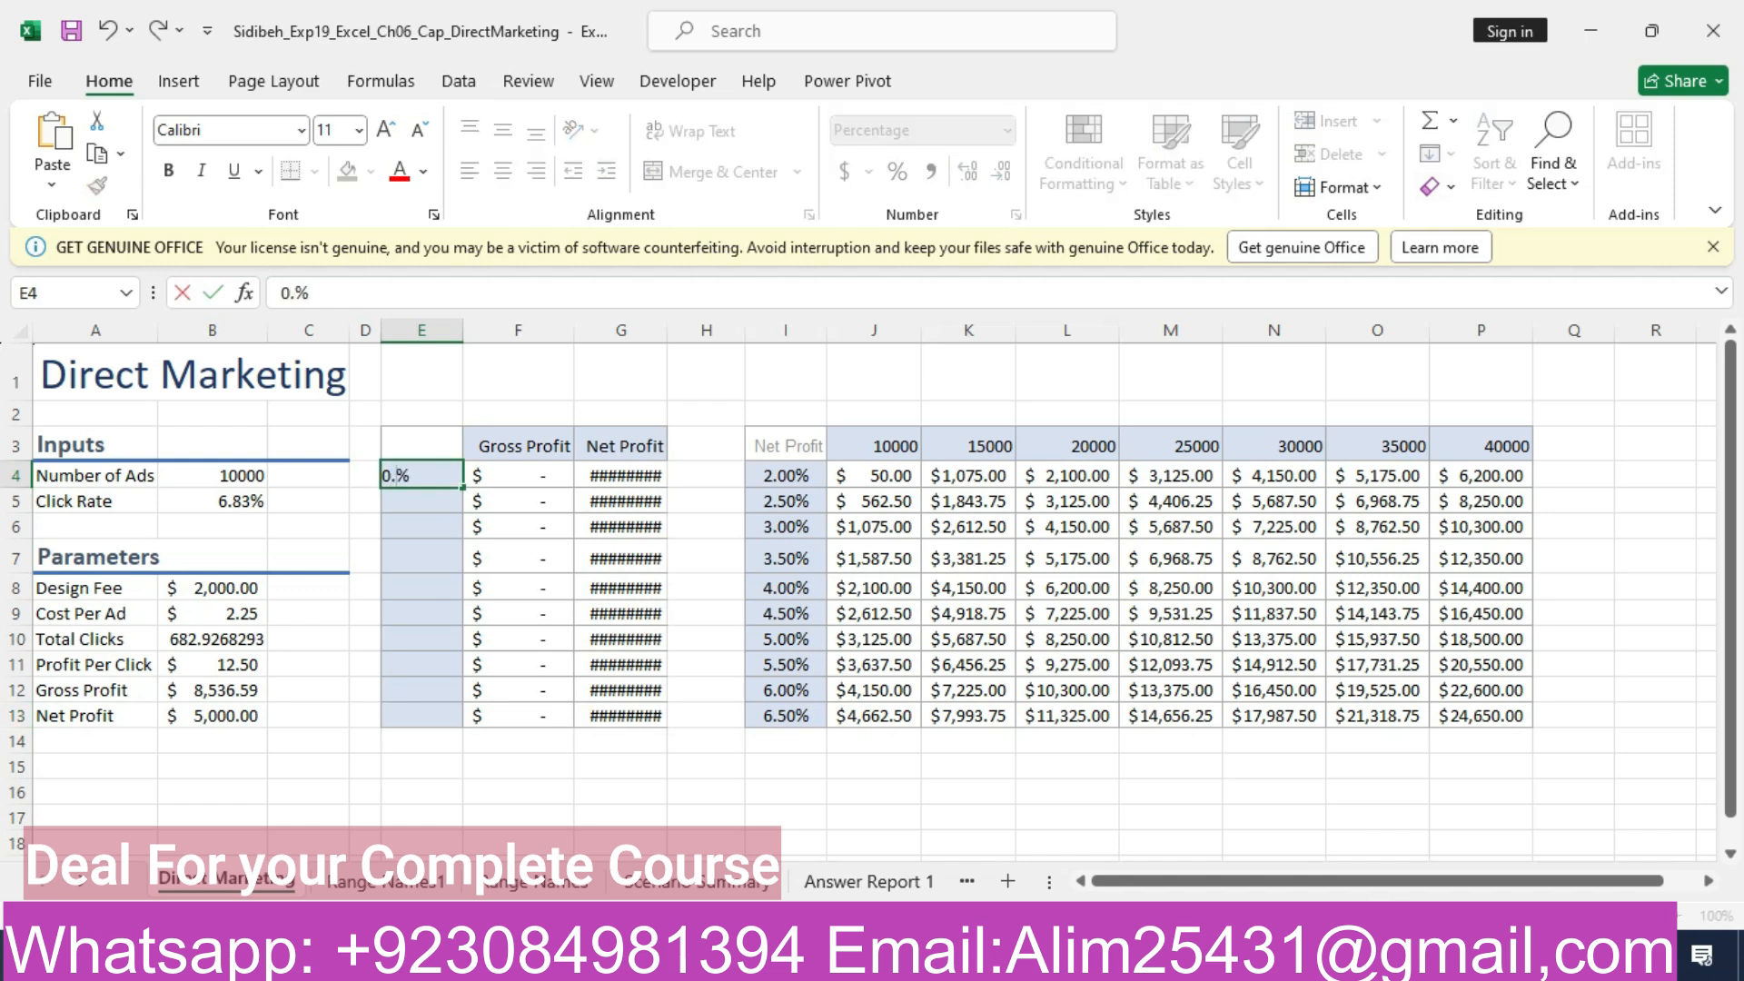
type("02")
key("Return")
key("Up")
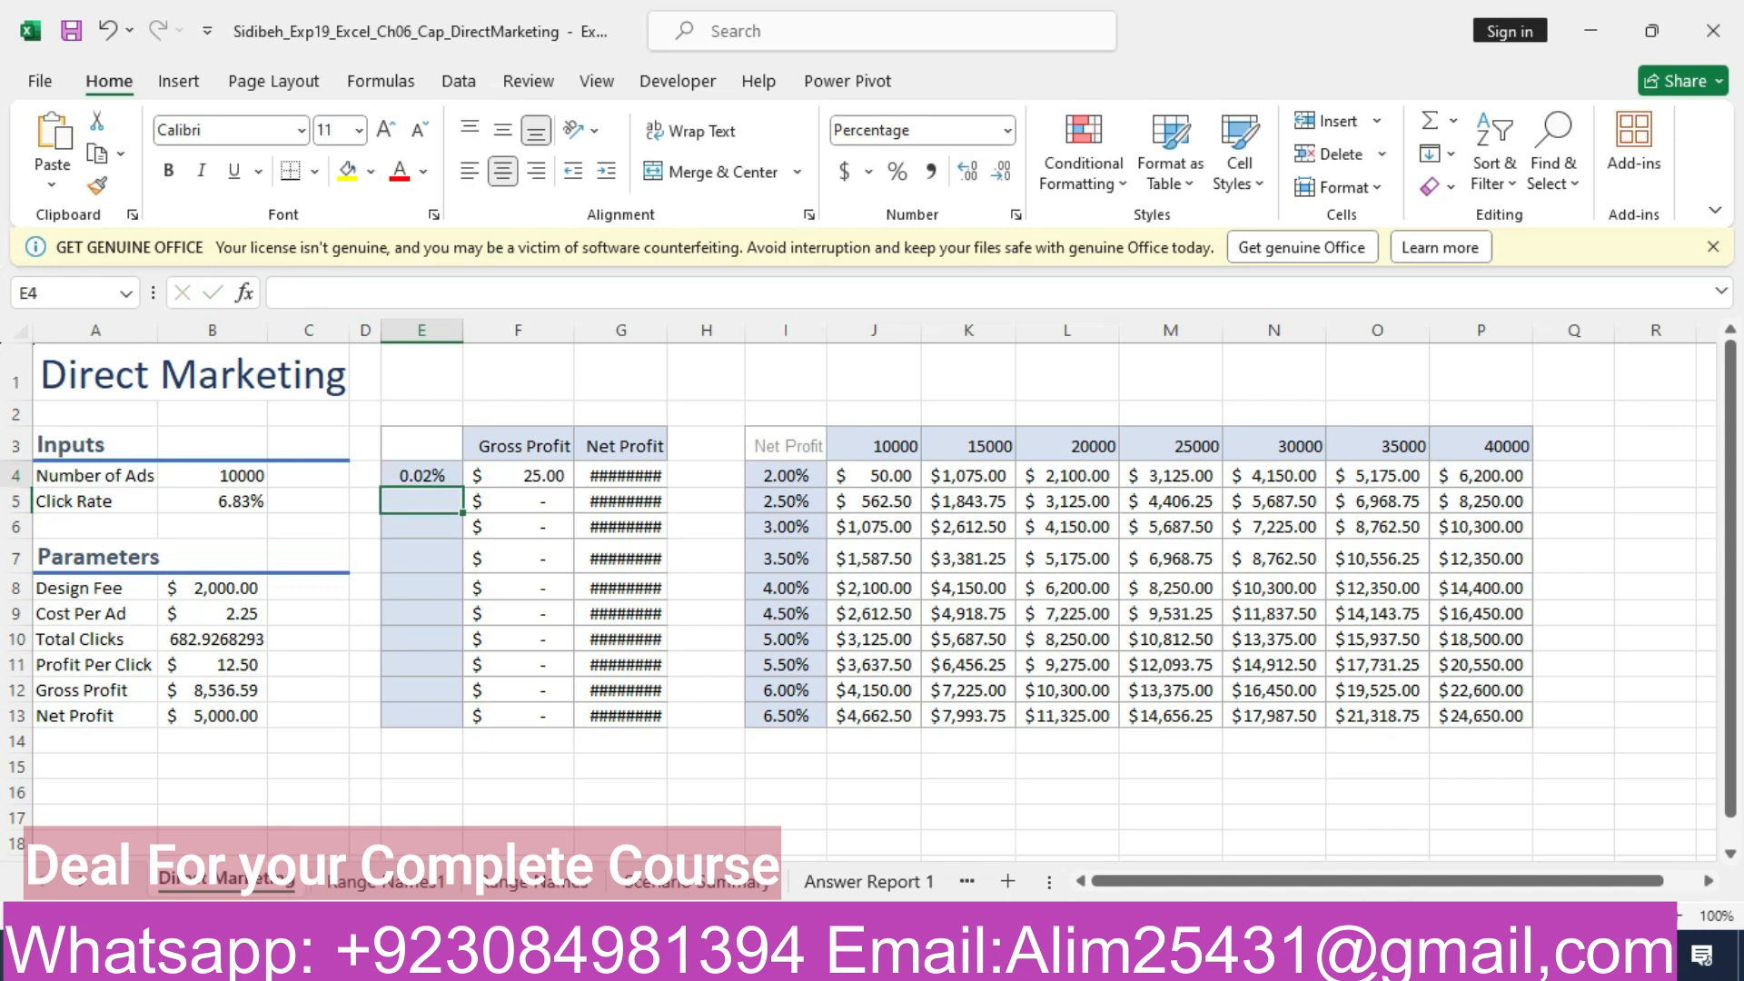
key("BackSpace")
type("2")
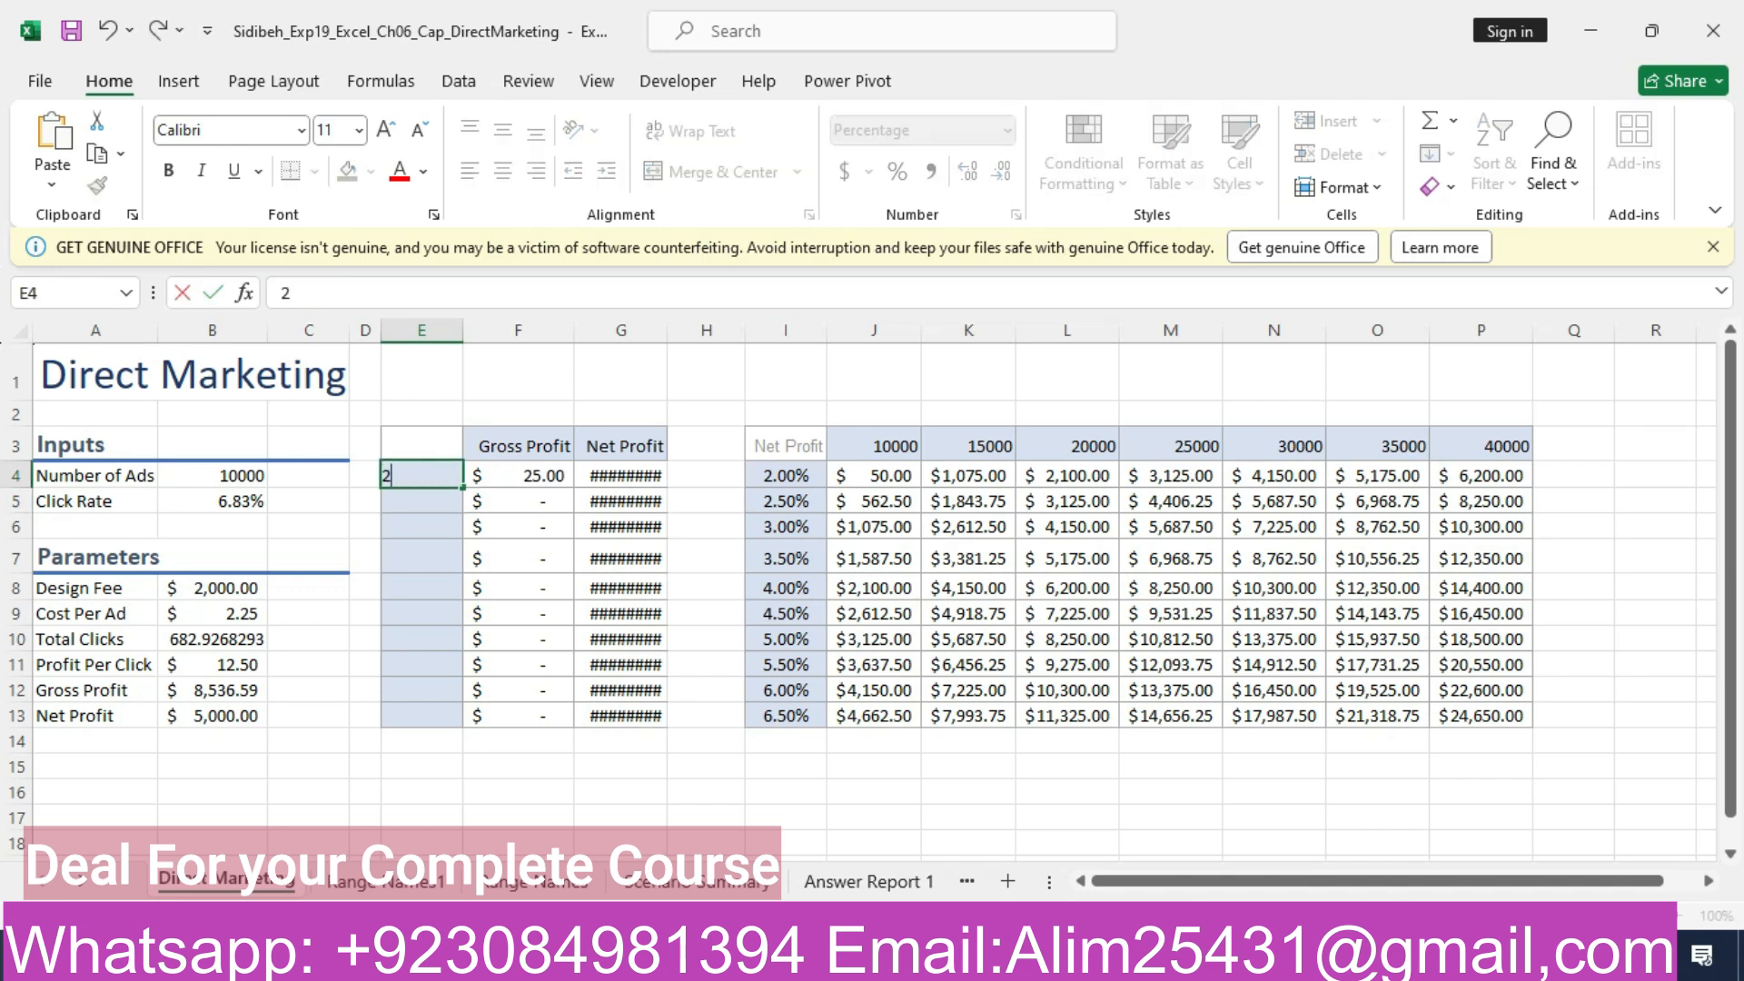
key("Return")
key("Up")
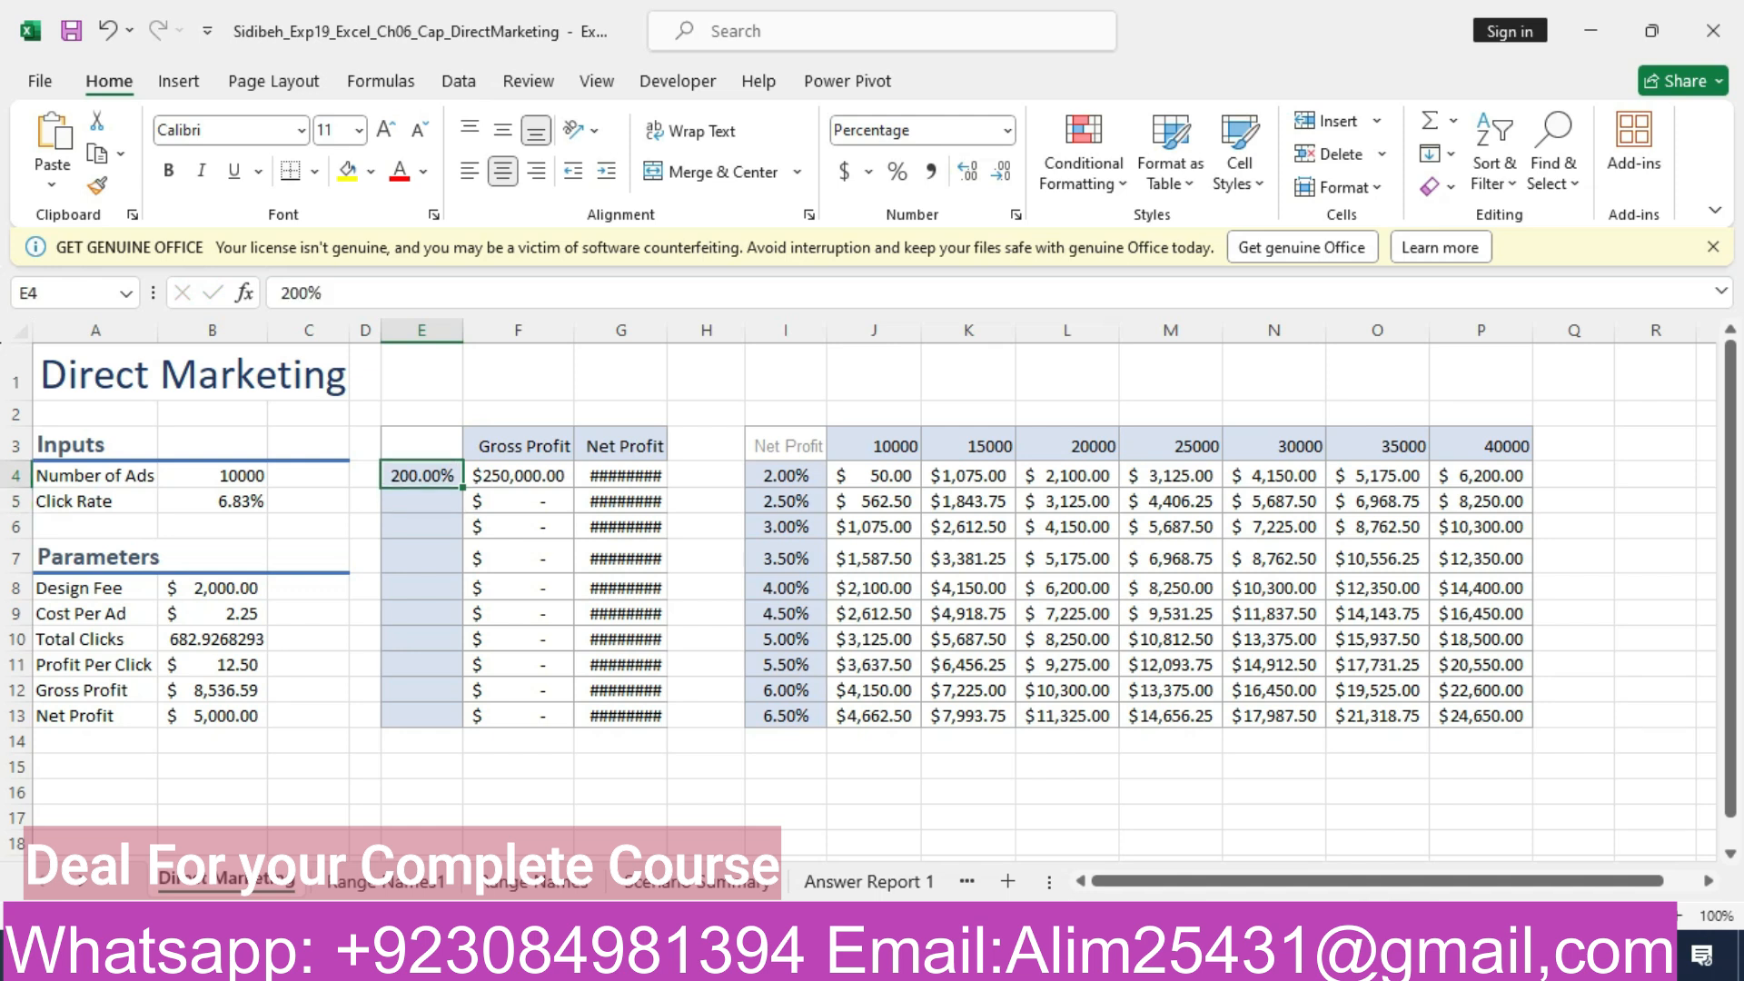
- Replace the starting value in cell E4 with 0.02
key("BackSpace")
type("0.02")
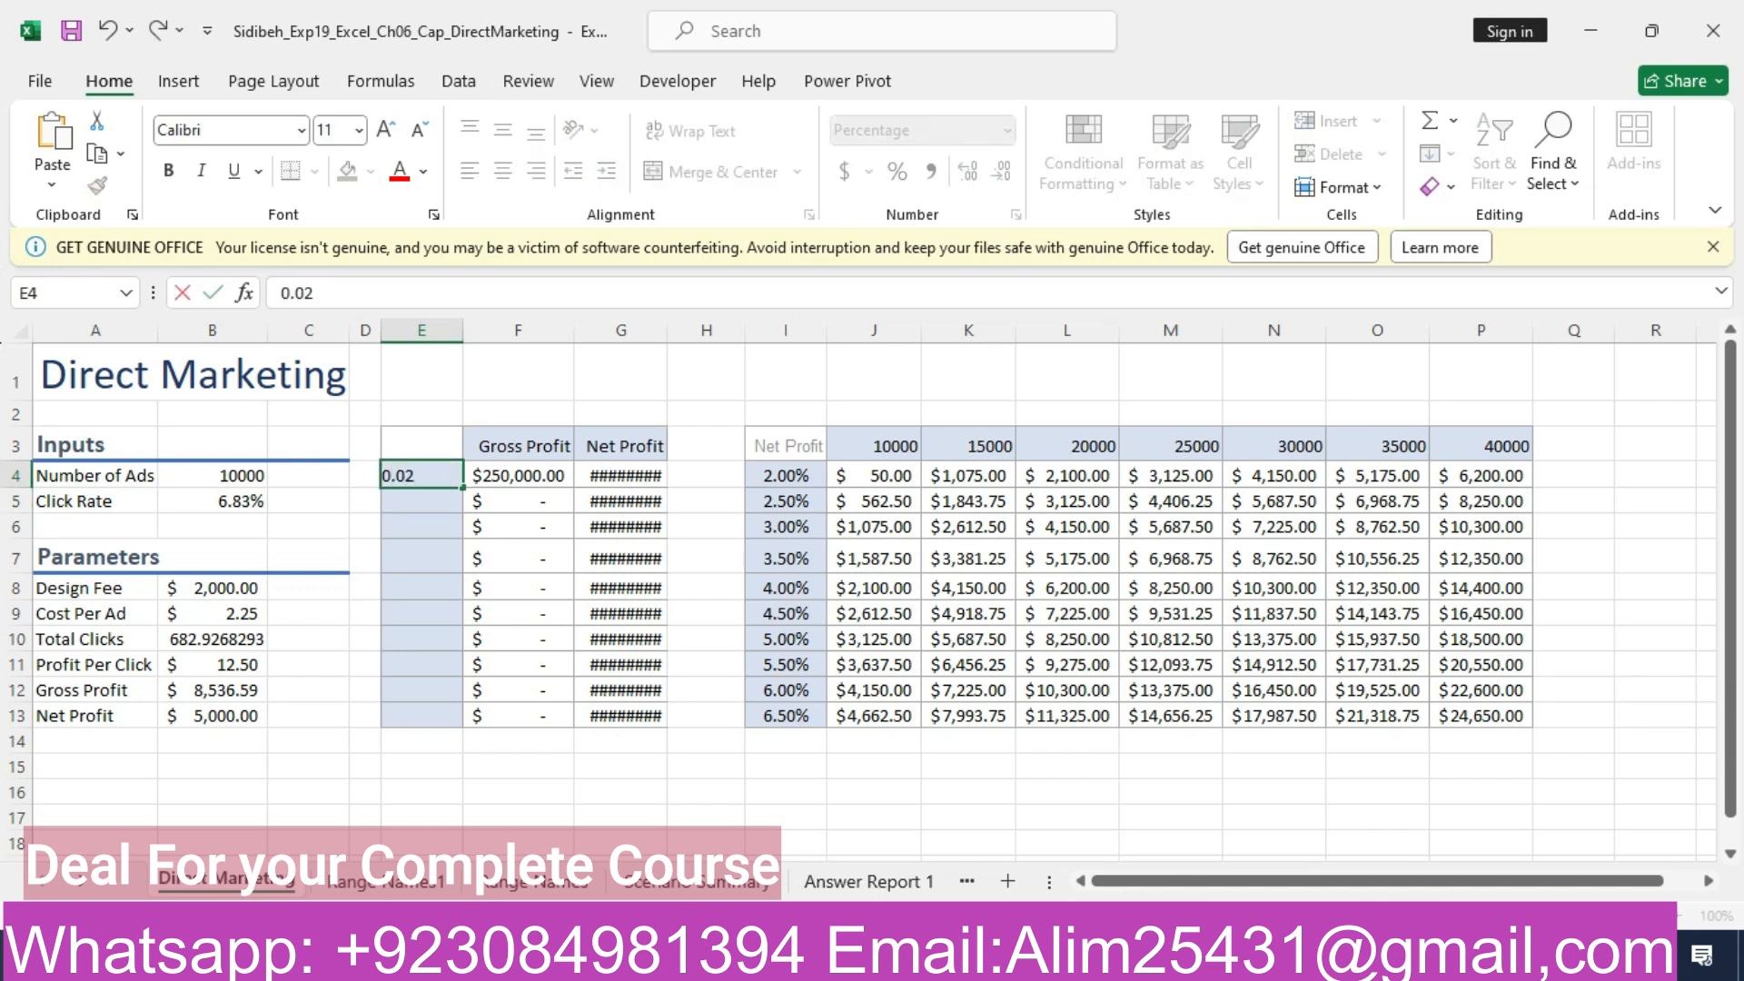
key("Return")
key("Up")
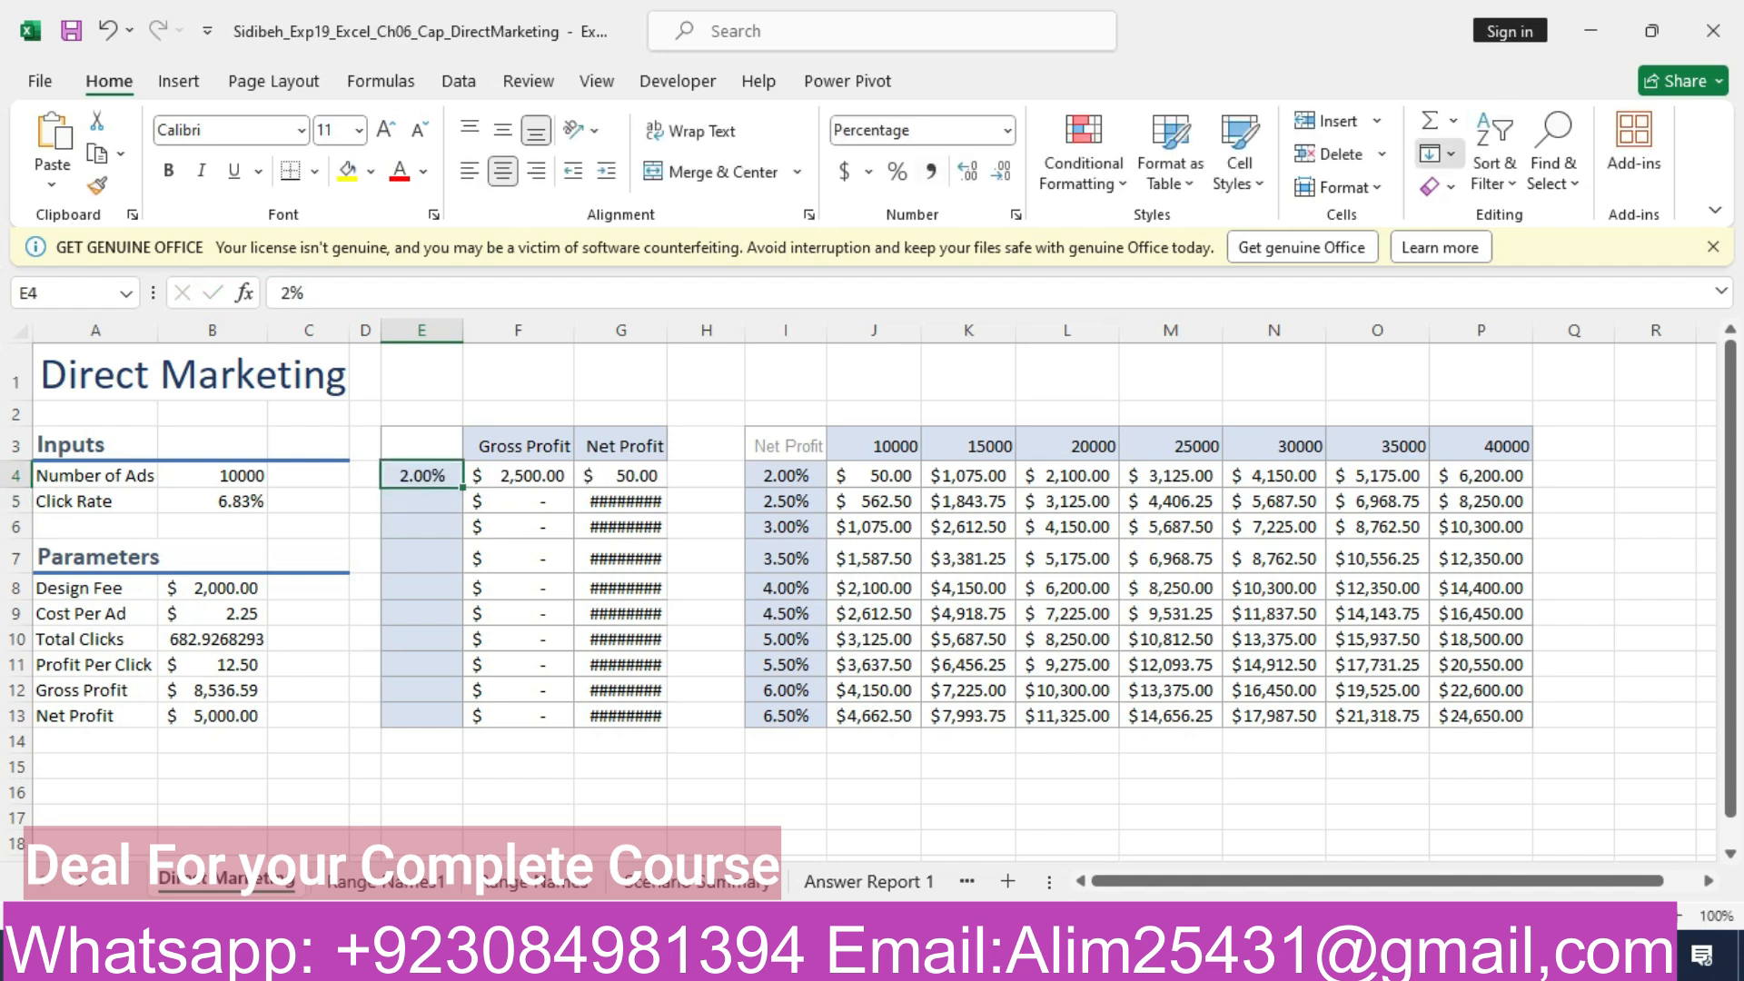
- Try to fill a linear column series from cell E4 with step value 0.05 and stop value 0.65, and undo the fill
left_click(1436, 153)
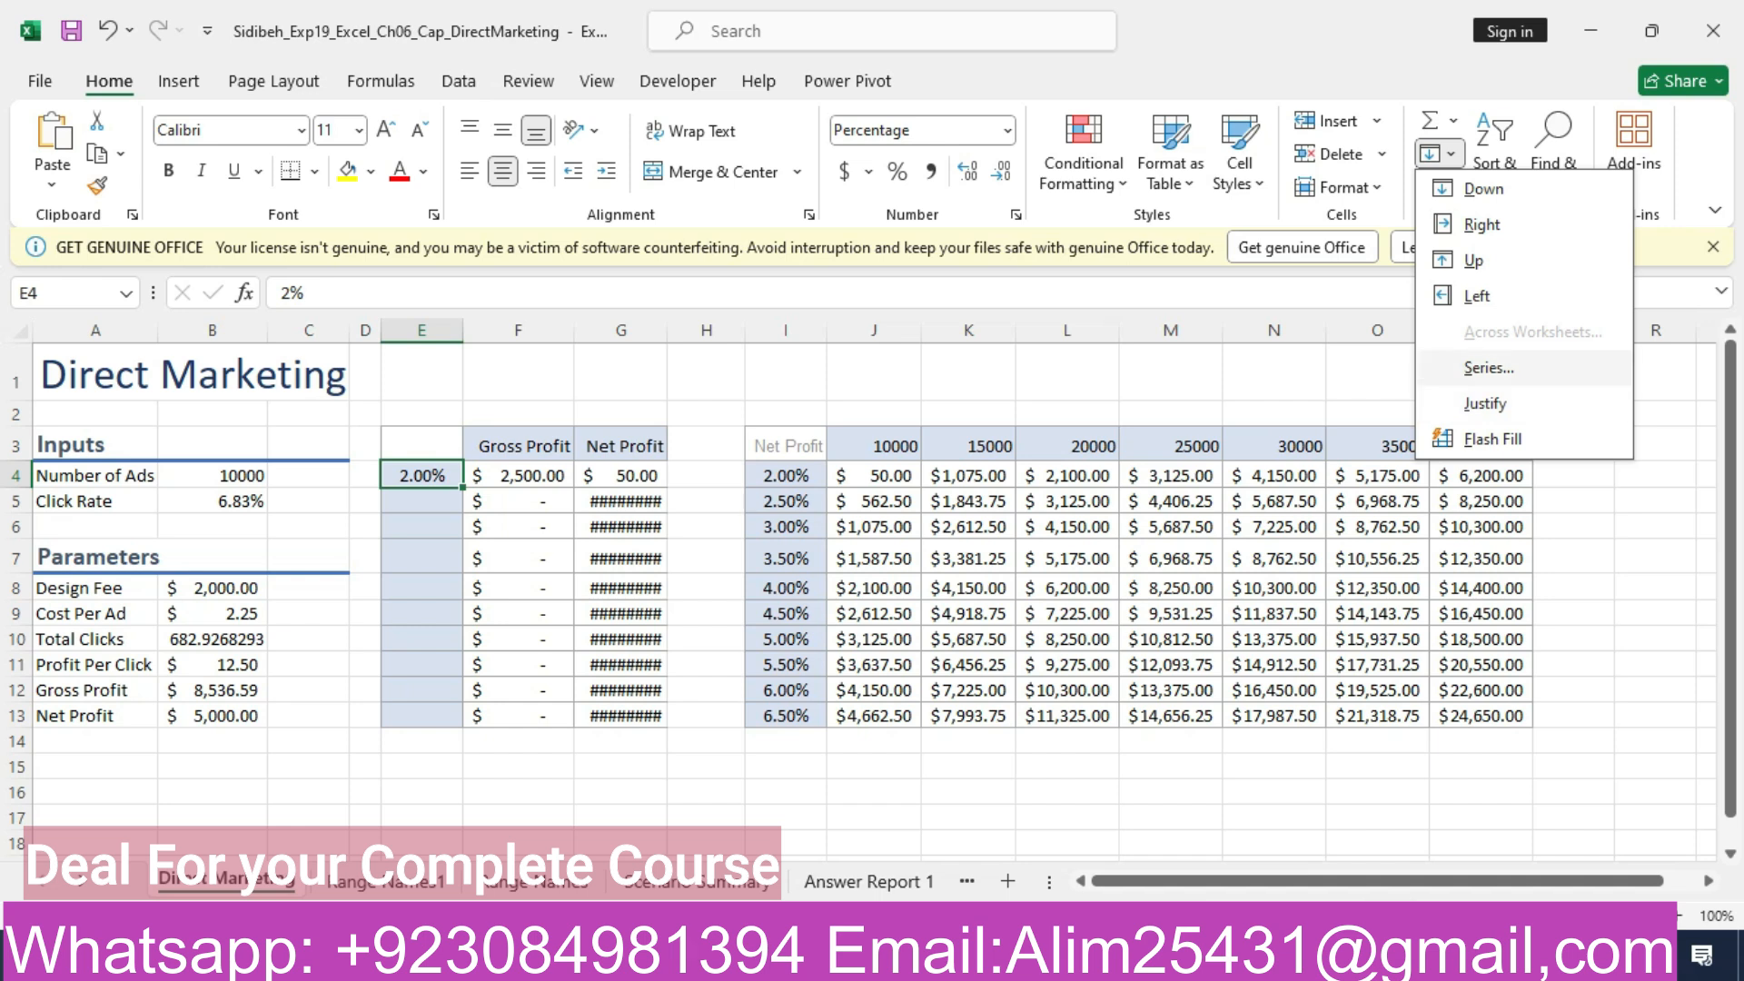
left_click(1488, 367)
left_click(1047, 436)
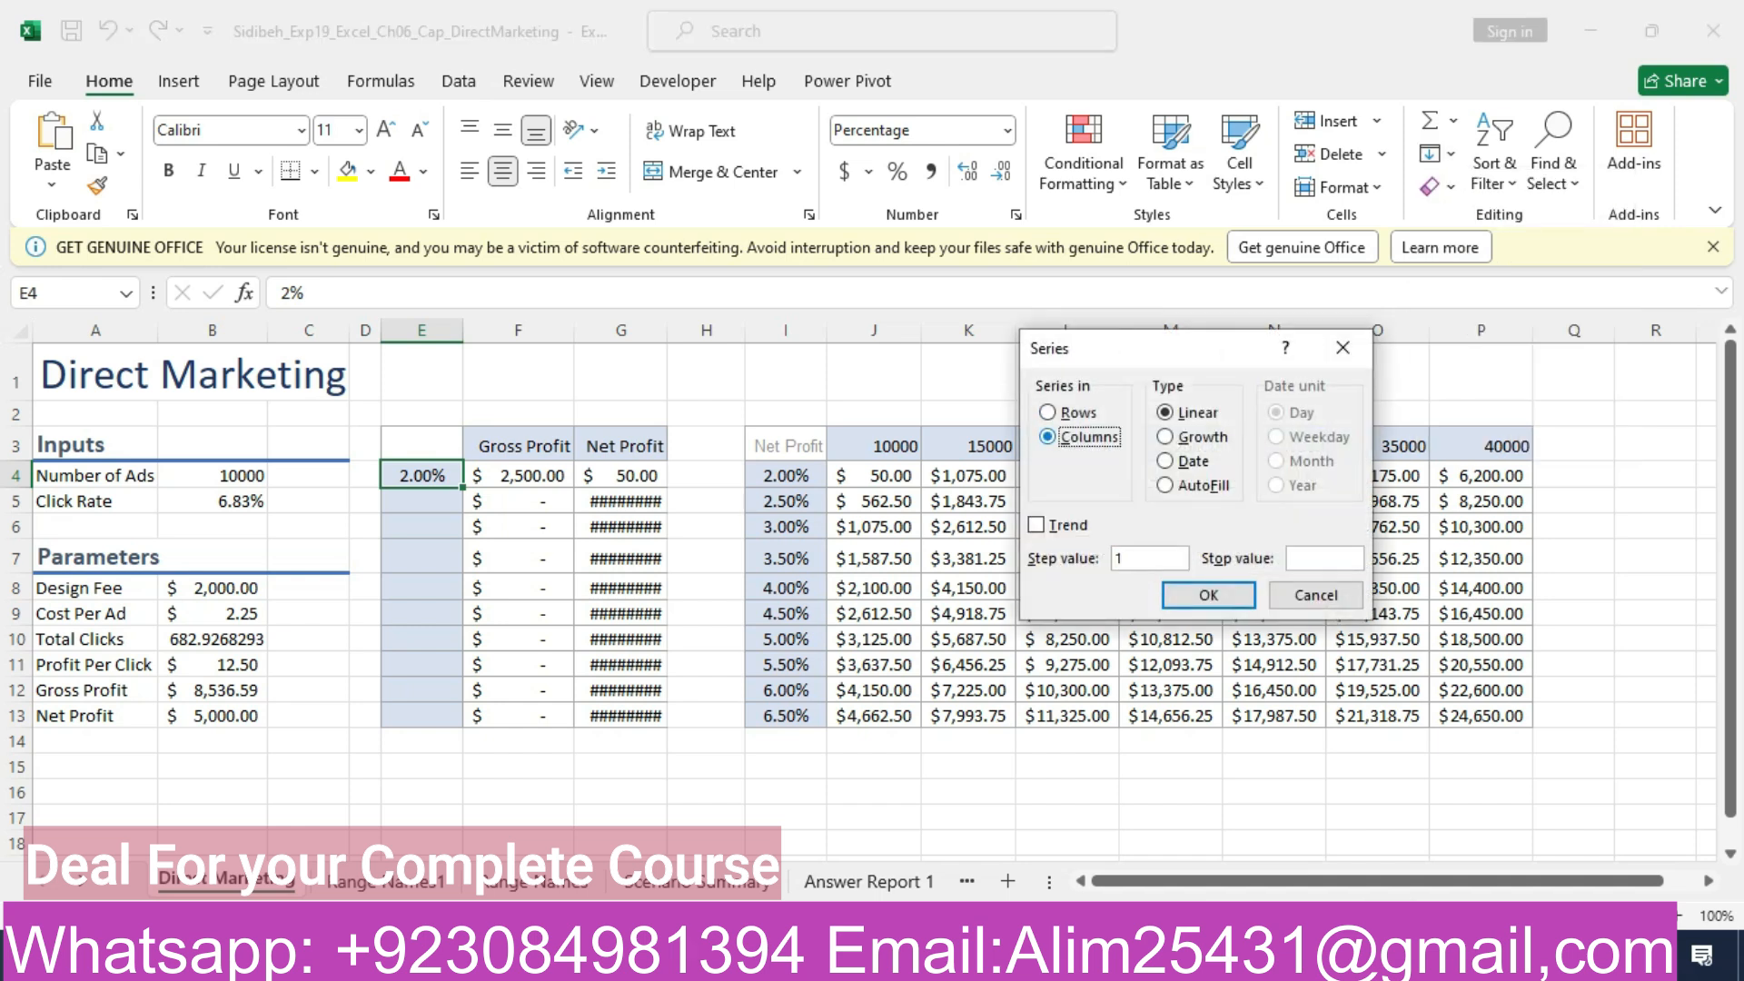
key("BackSpace")
type("0.05")
left_click(1324, 558)
type("0.65")
key("Tab")
key("Return")
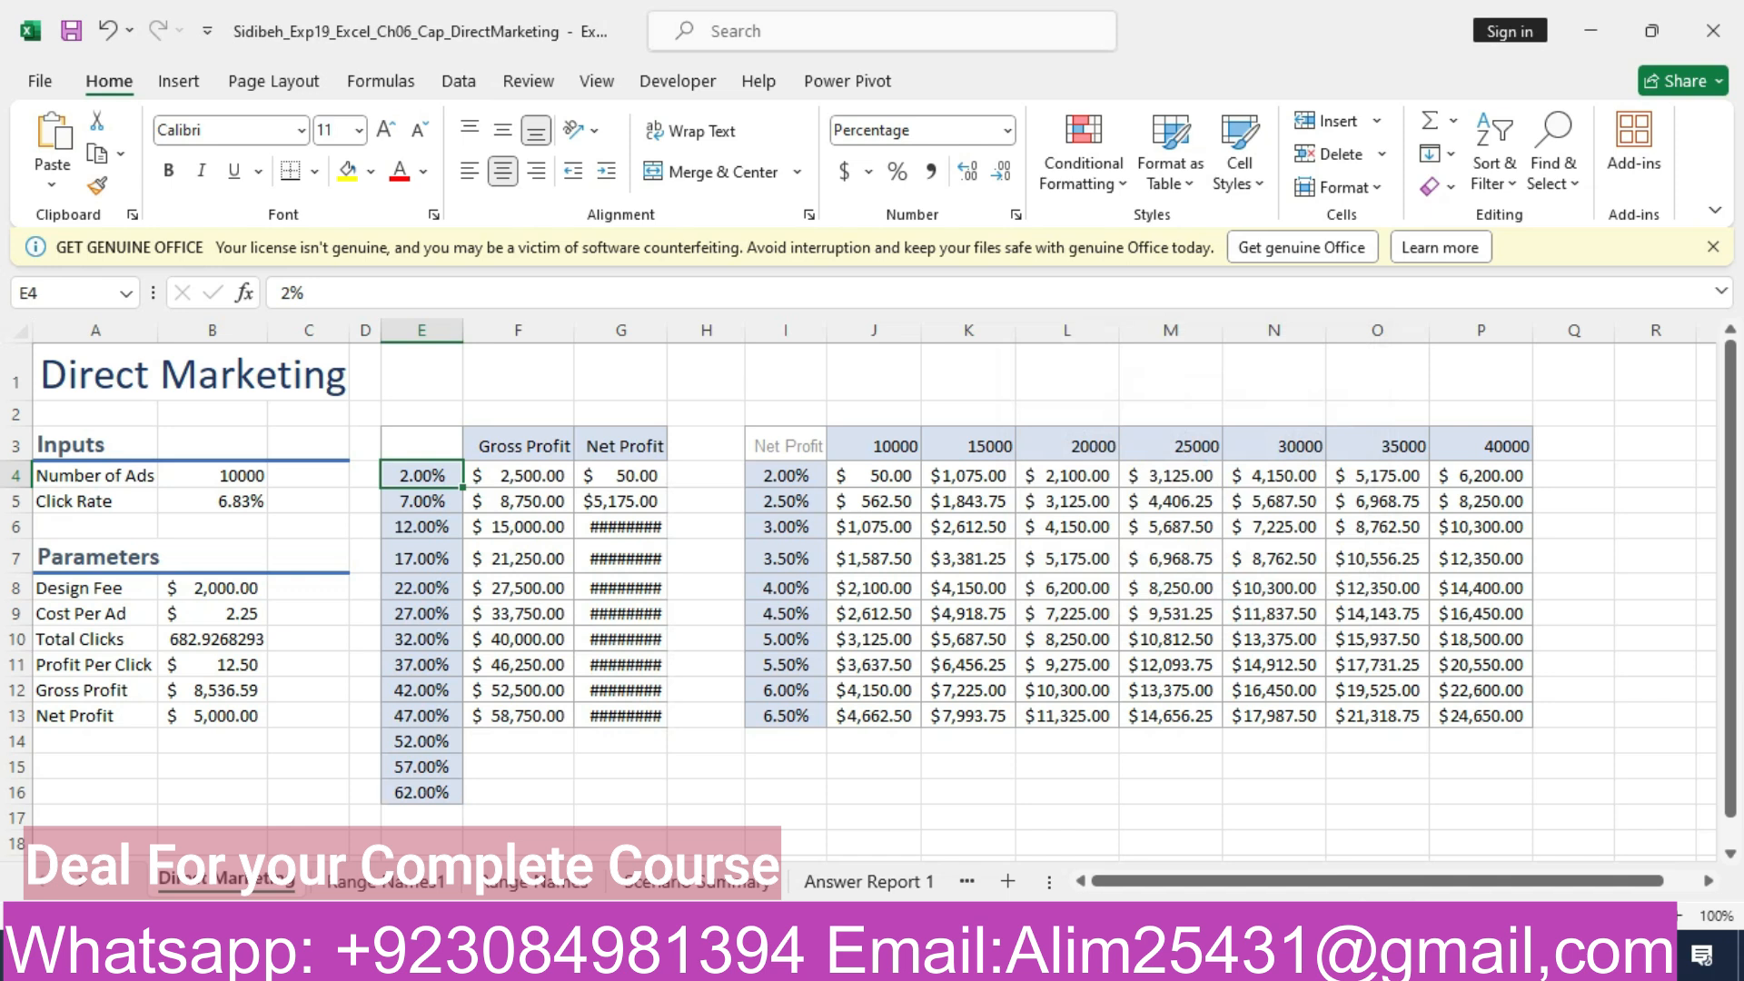
key("ctrl+z")
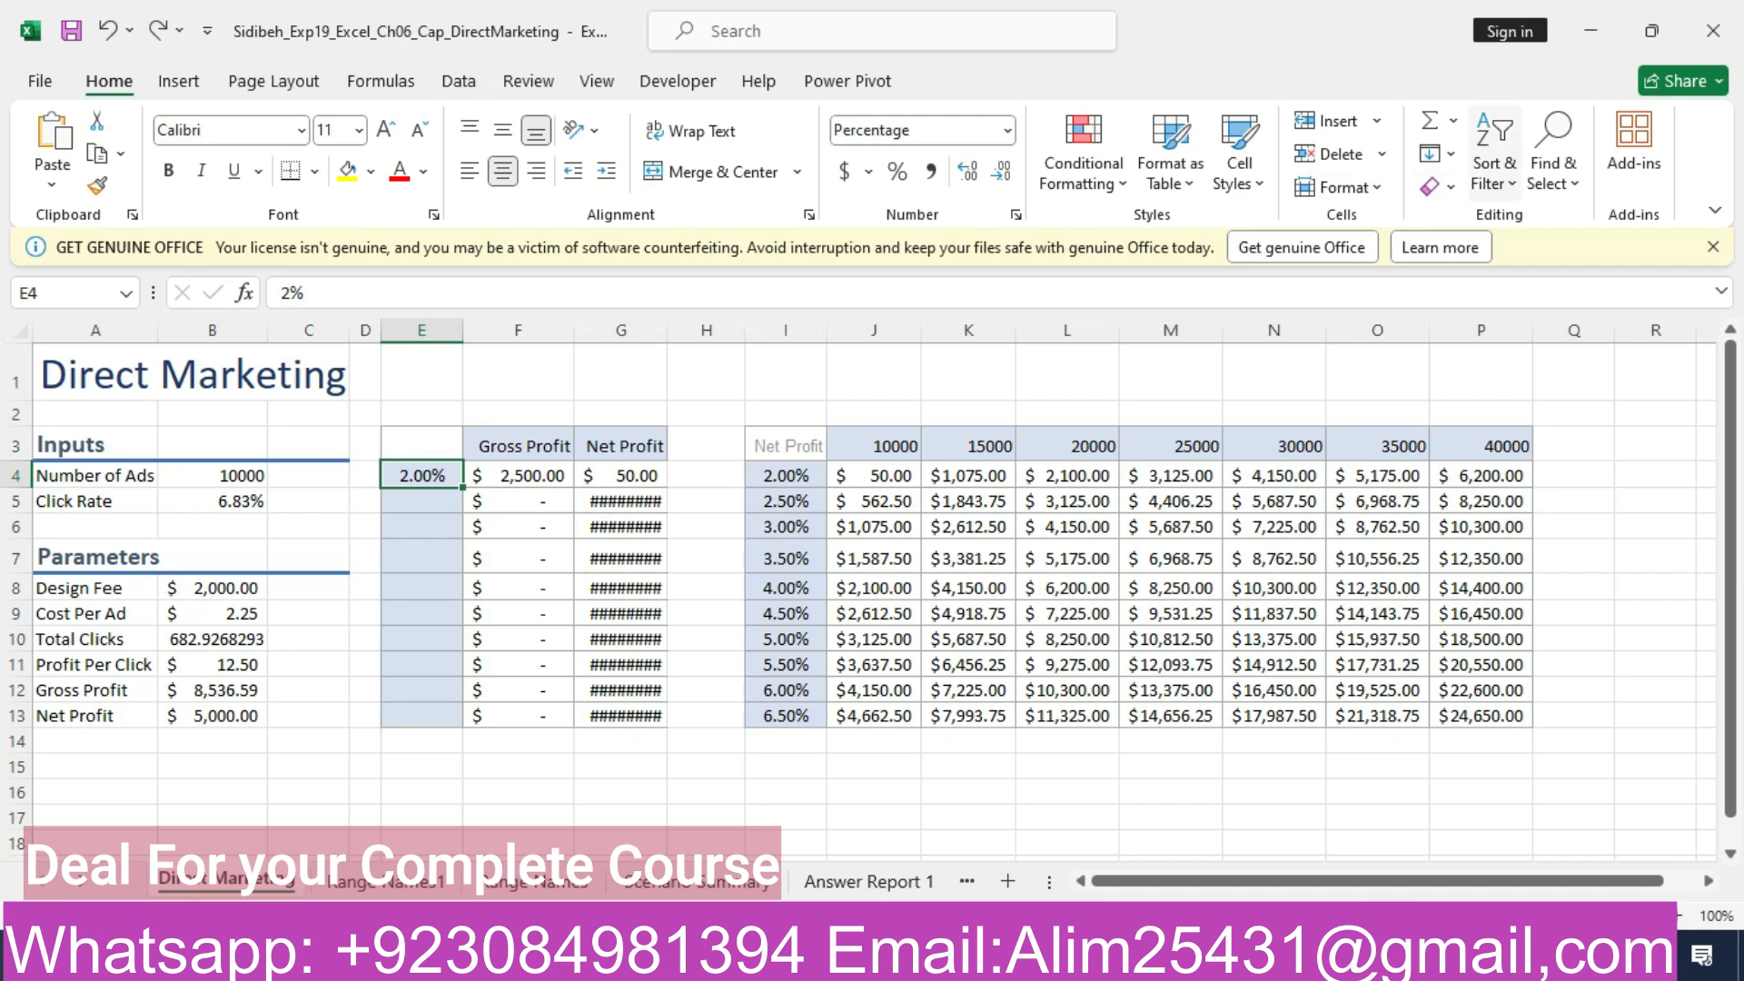
left_click(1434, 154)
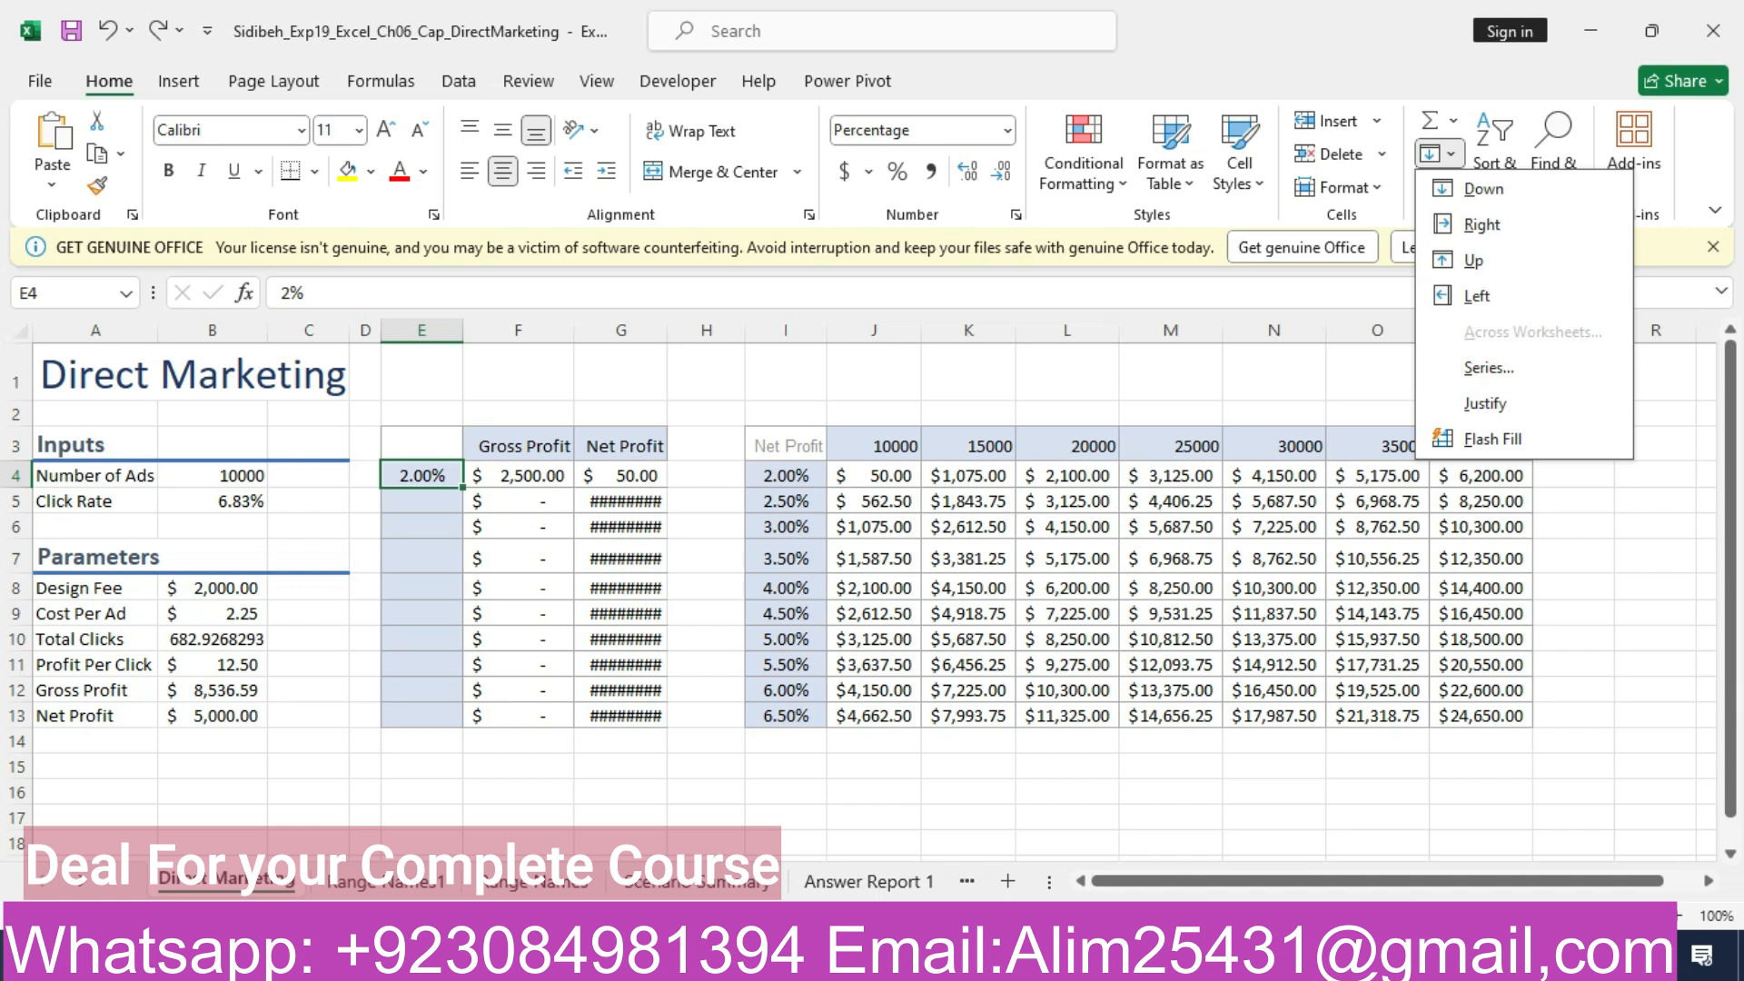
key("Escape")
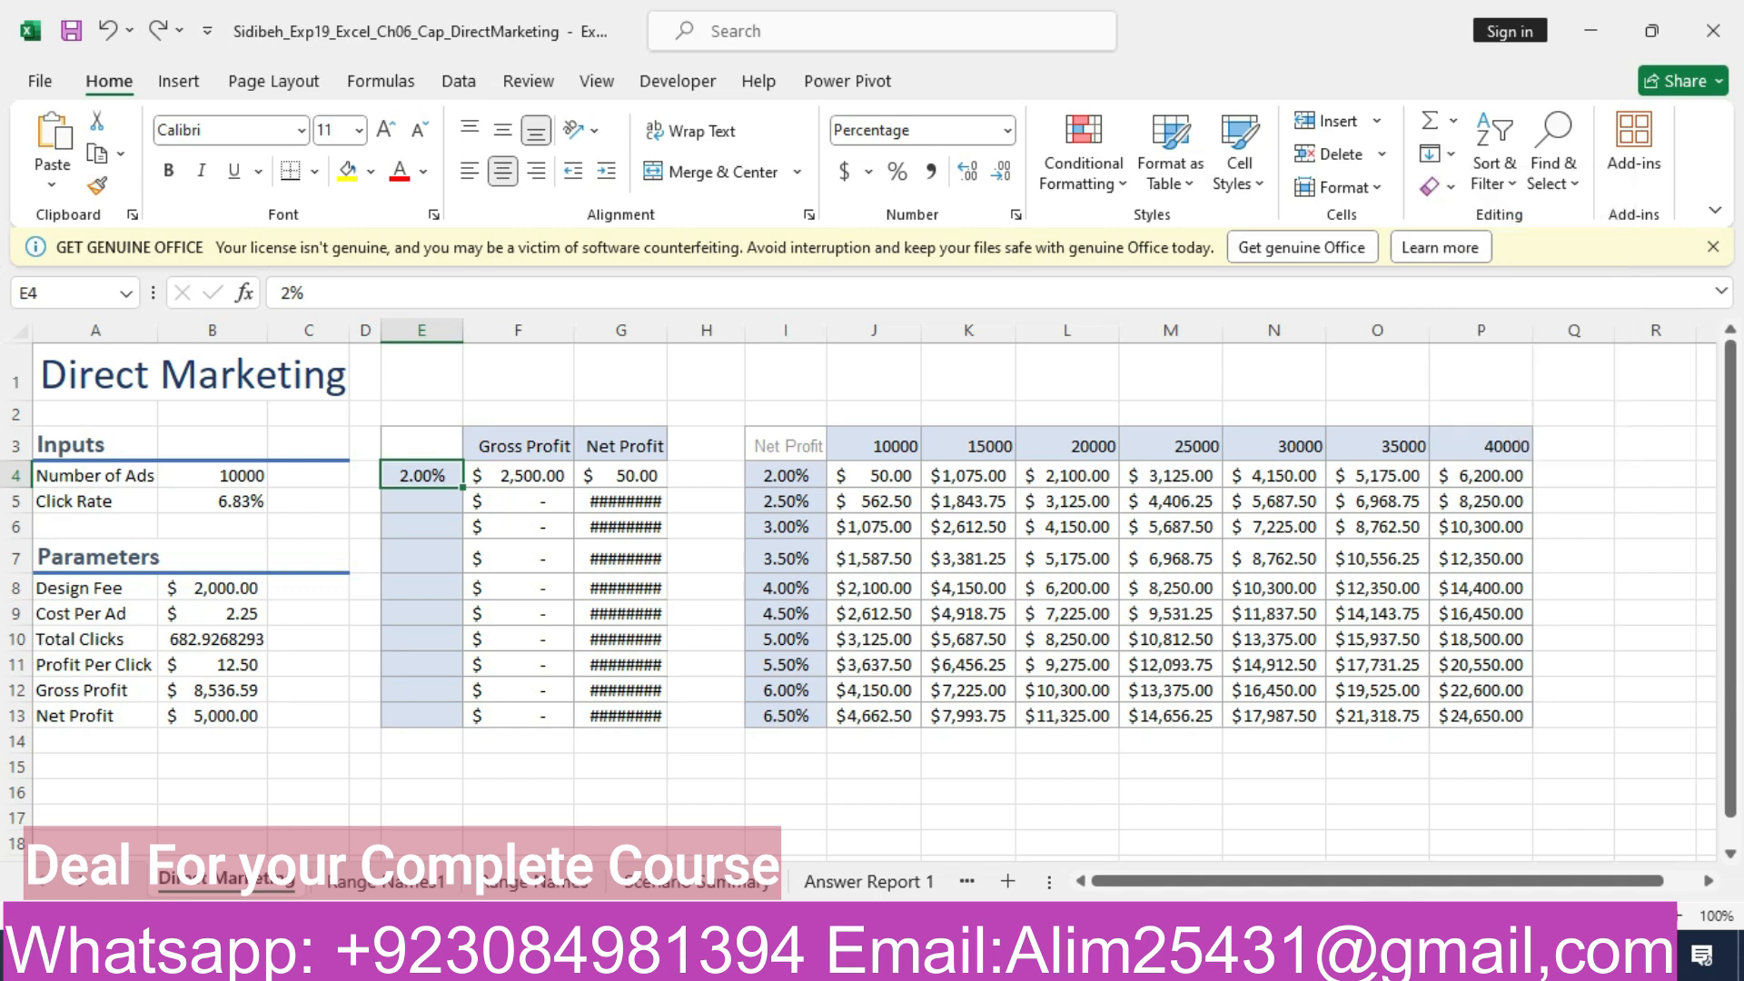
- Fill cells E4 through E13 with a linear column series using step value 0.005 and stop value 0.065, checking the increment in Word
key("shift+Down")
key("shift+Down")
key("shift+Down")
key("shift+Down")
key("shift+Down")
key("shift+Down")
key("shift+Down")
key("shift+Down")
key("shift+Down")
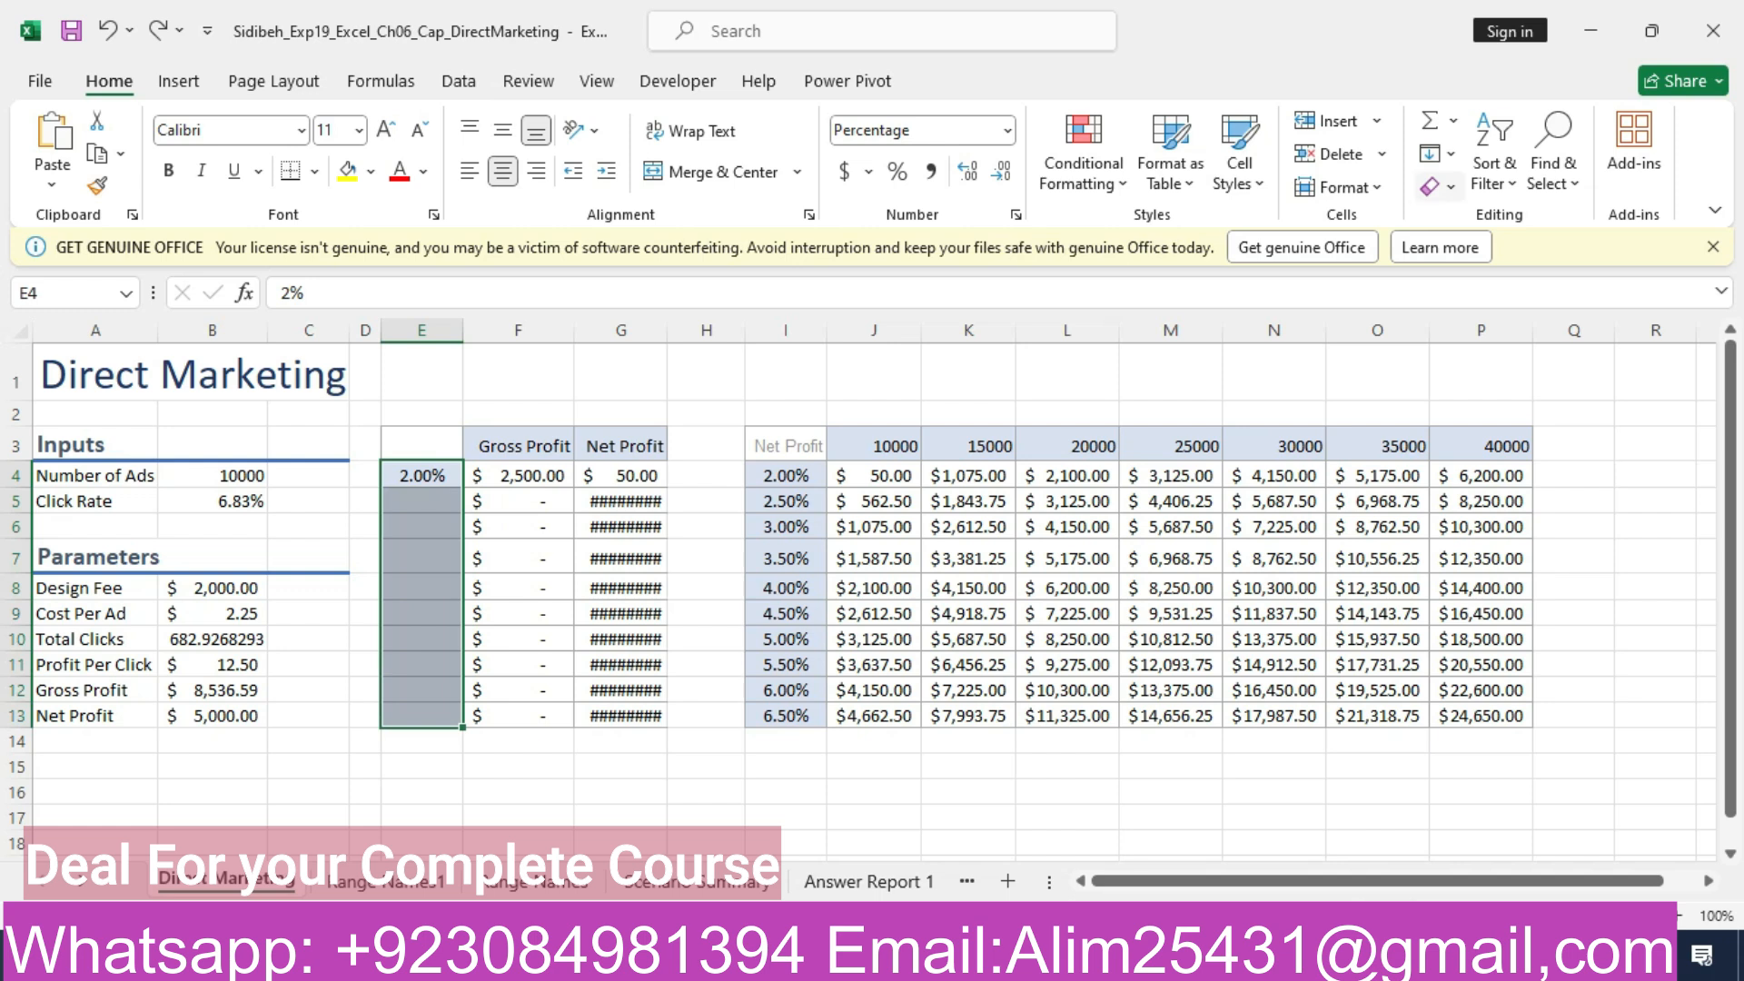
left_click(1435, 153)
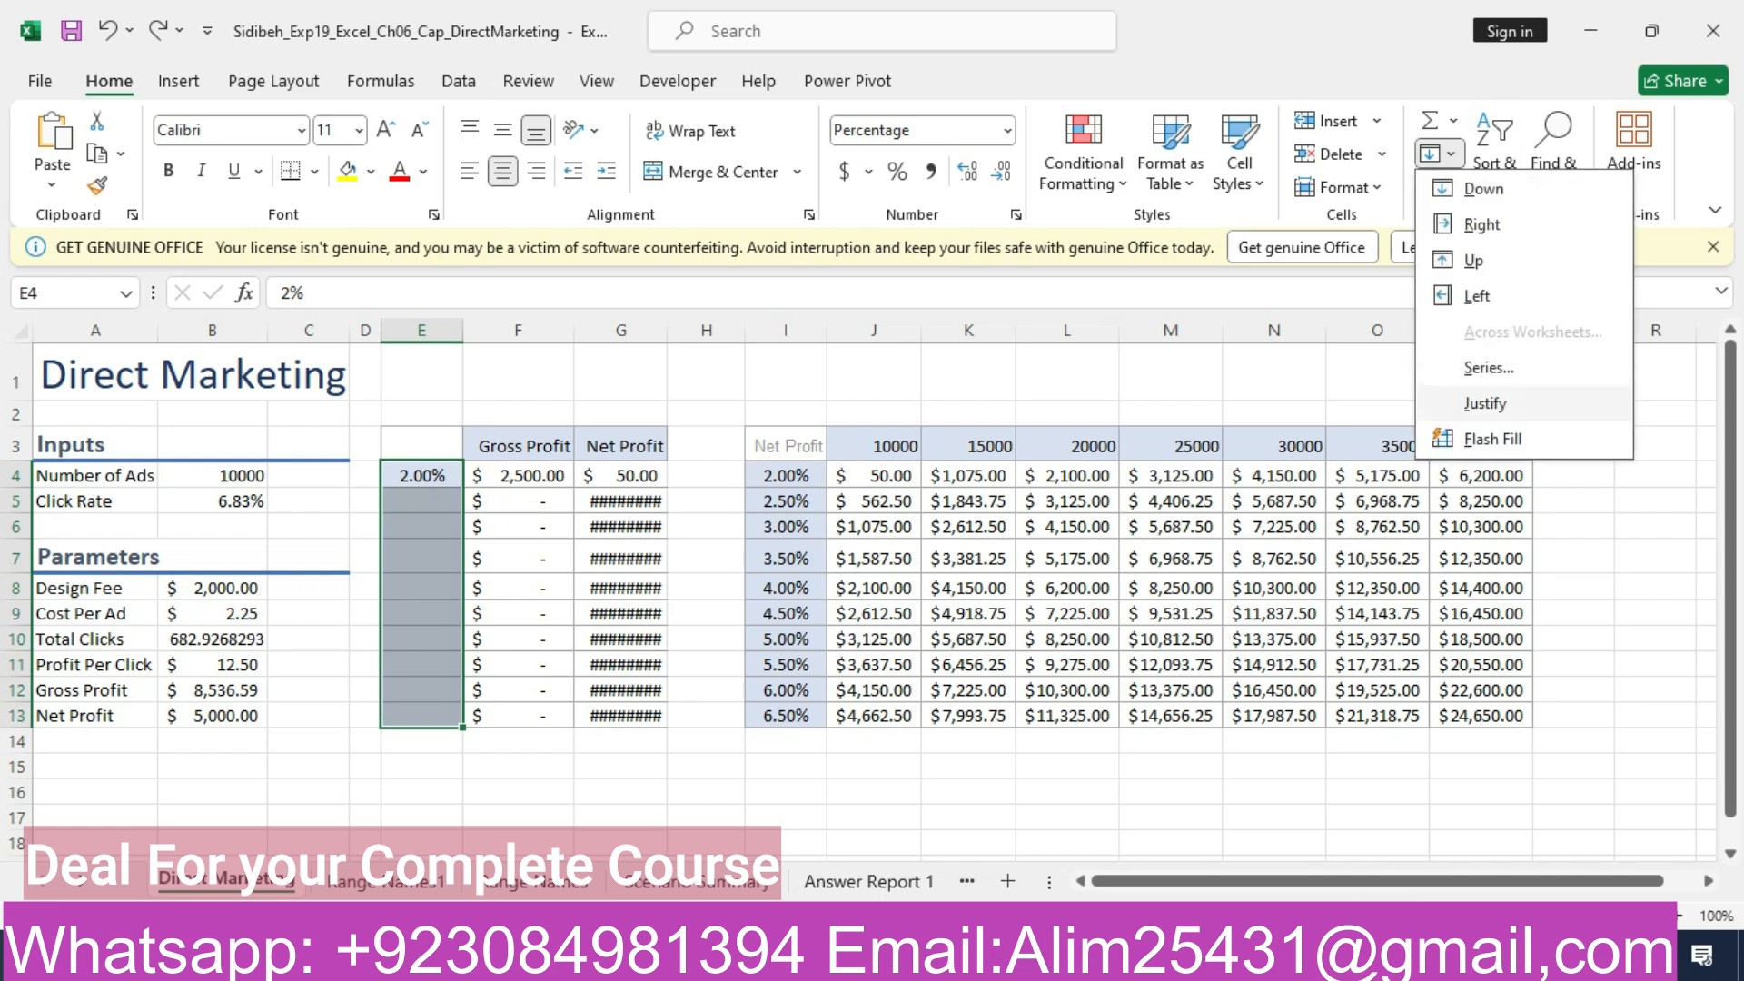
left_click(1488, 367)
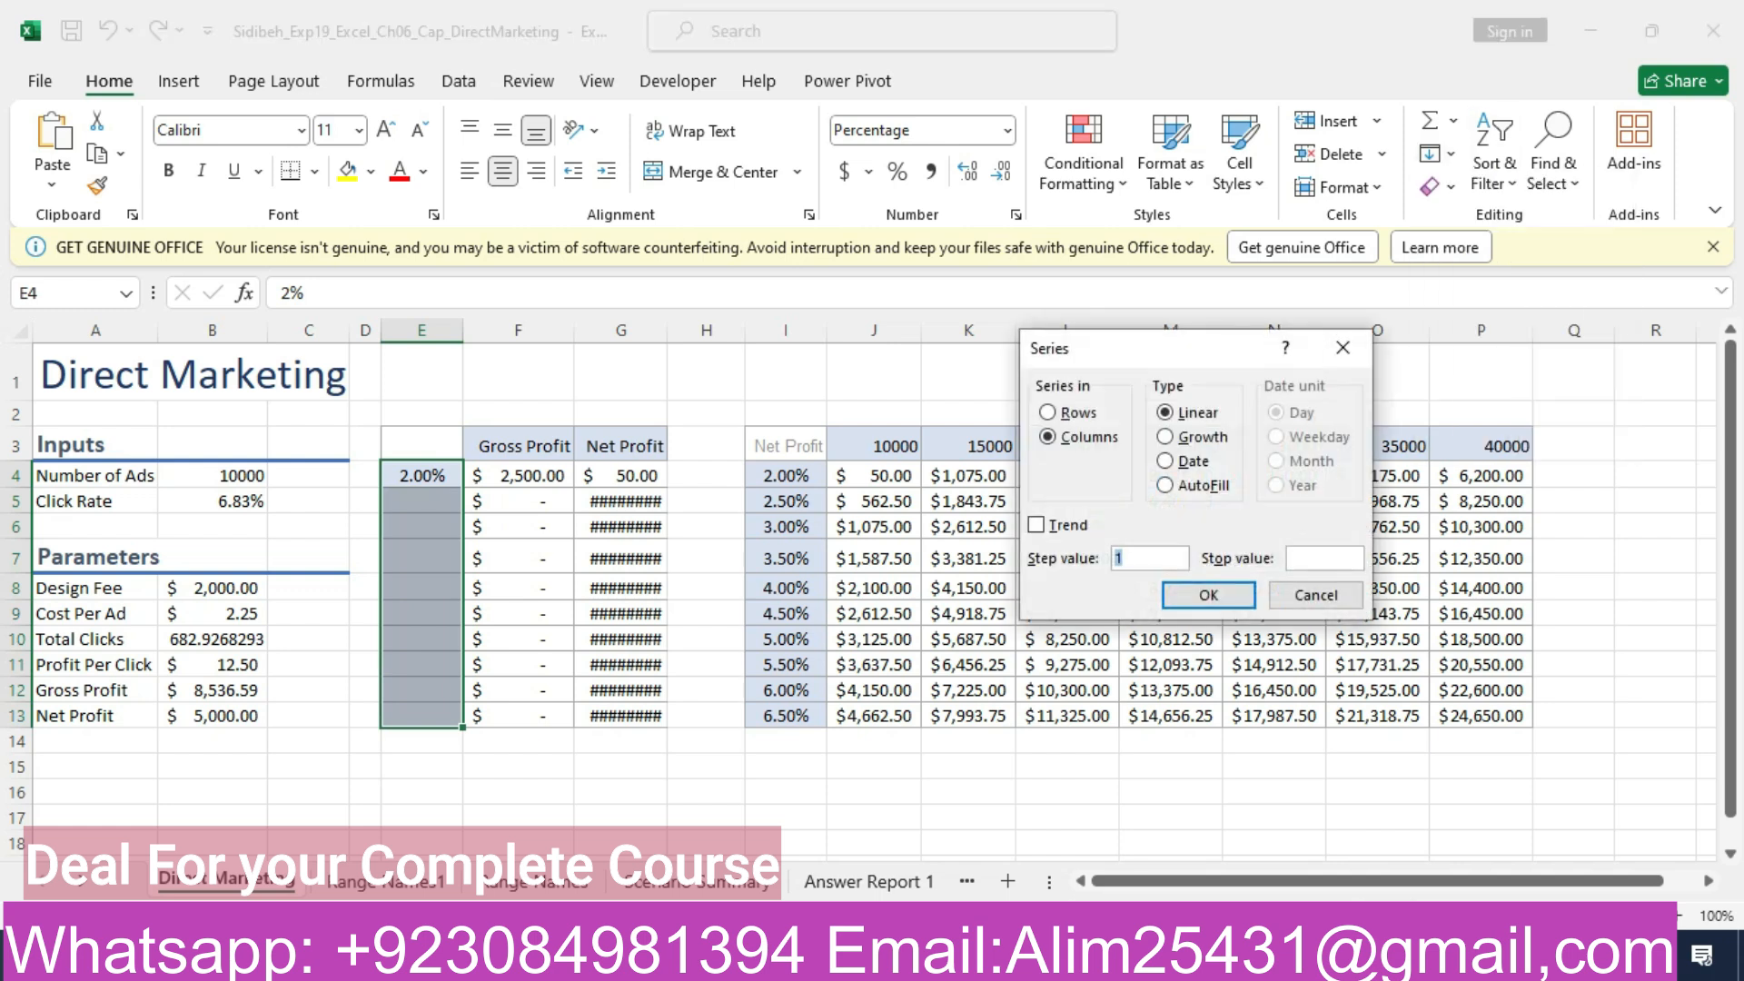
key("alt+Tab")
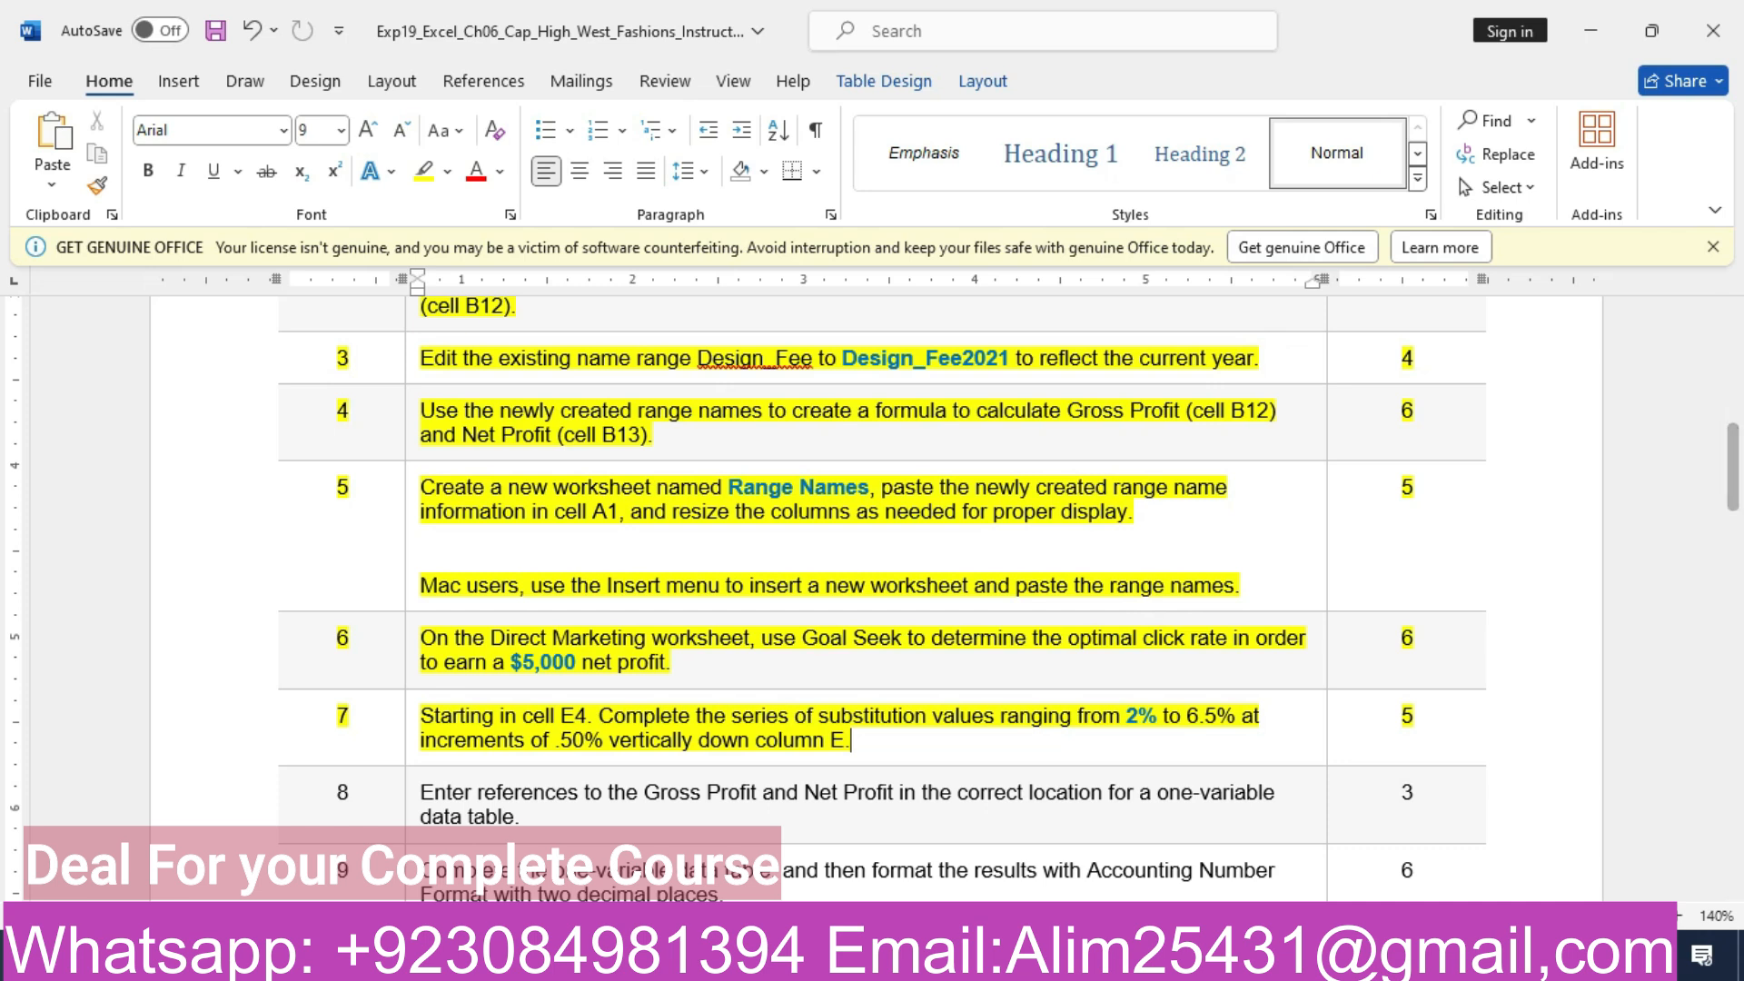
key("alt+Tab")
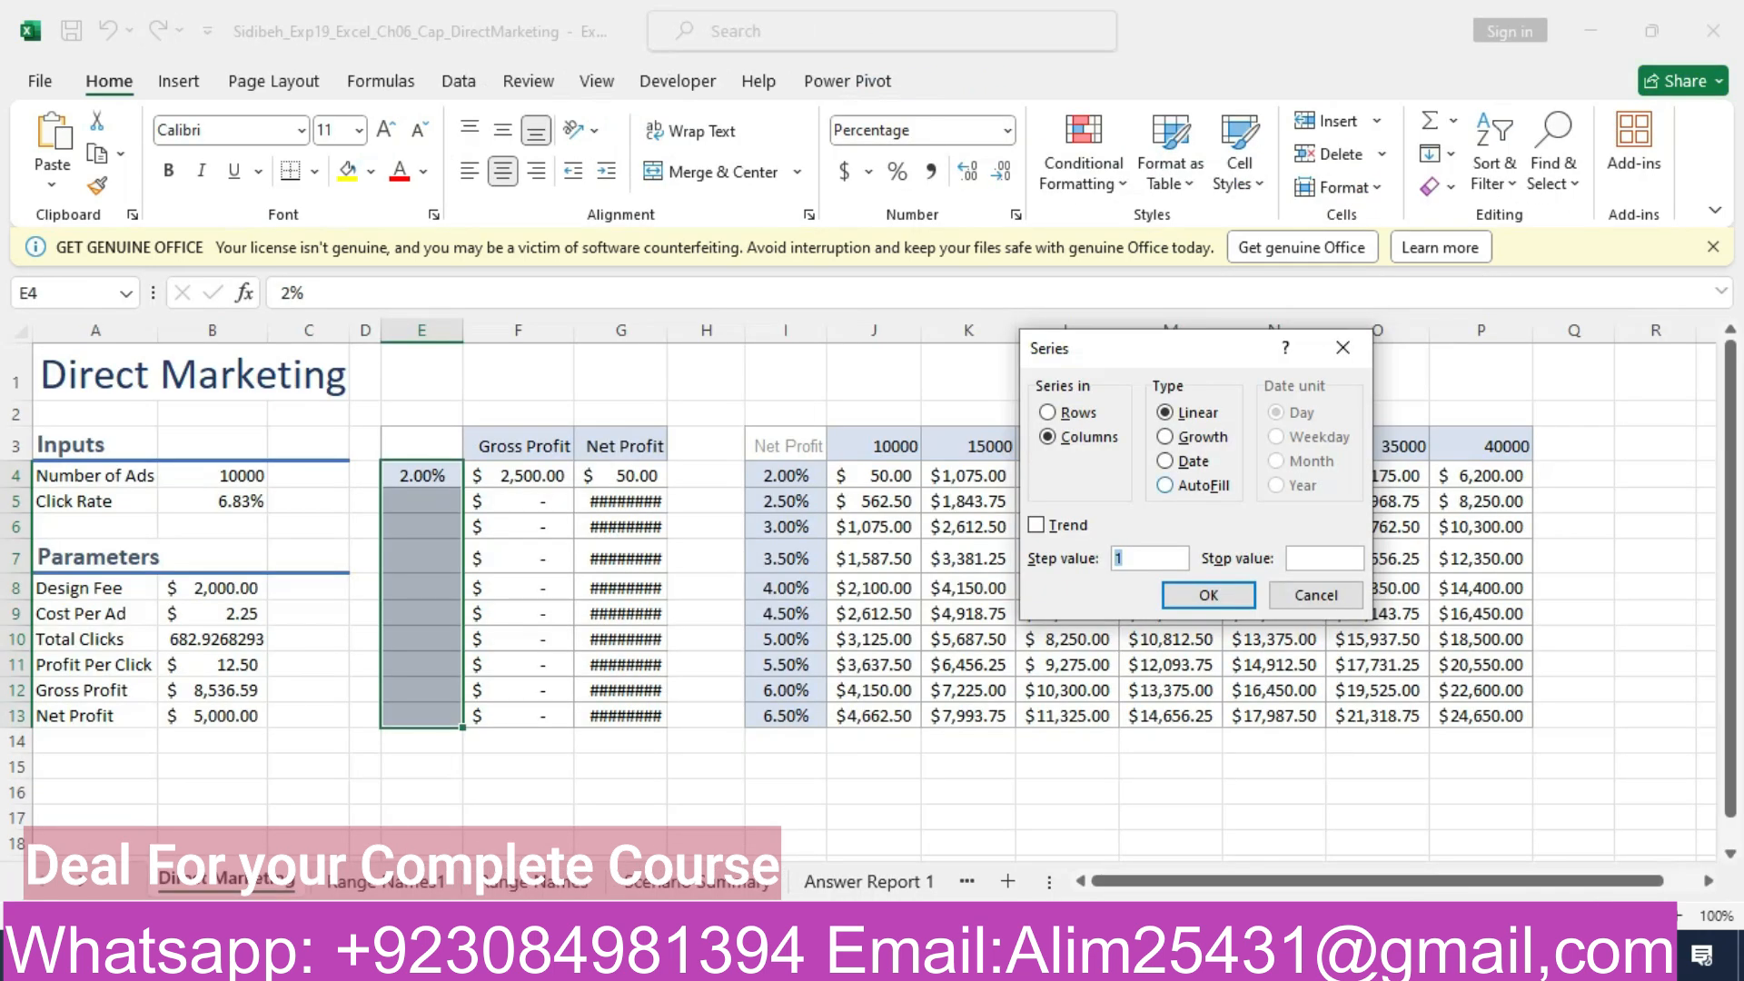
key("BackSpace")
key("BackSpace")
type("0.")
type("005")
type("0")
type(".65")
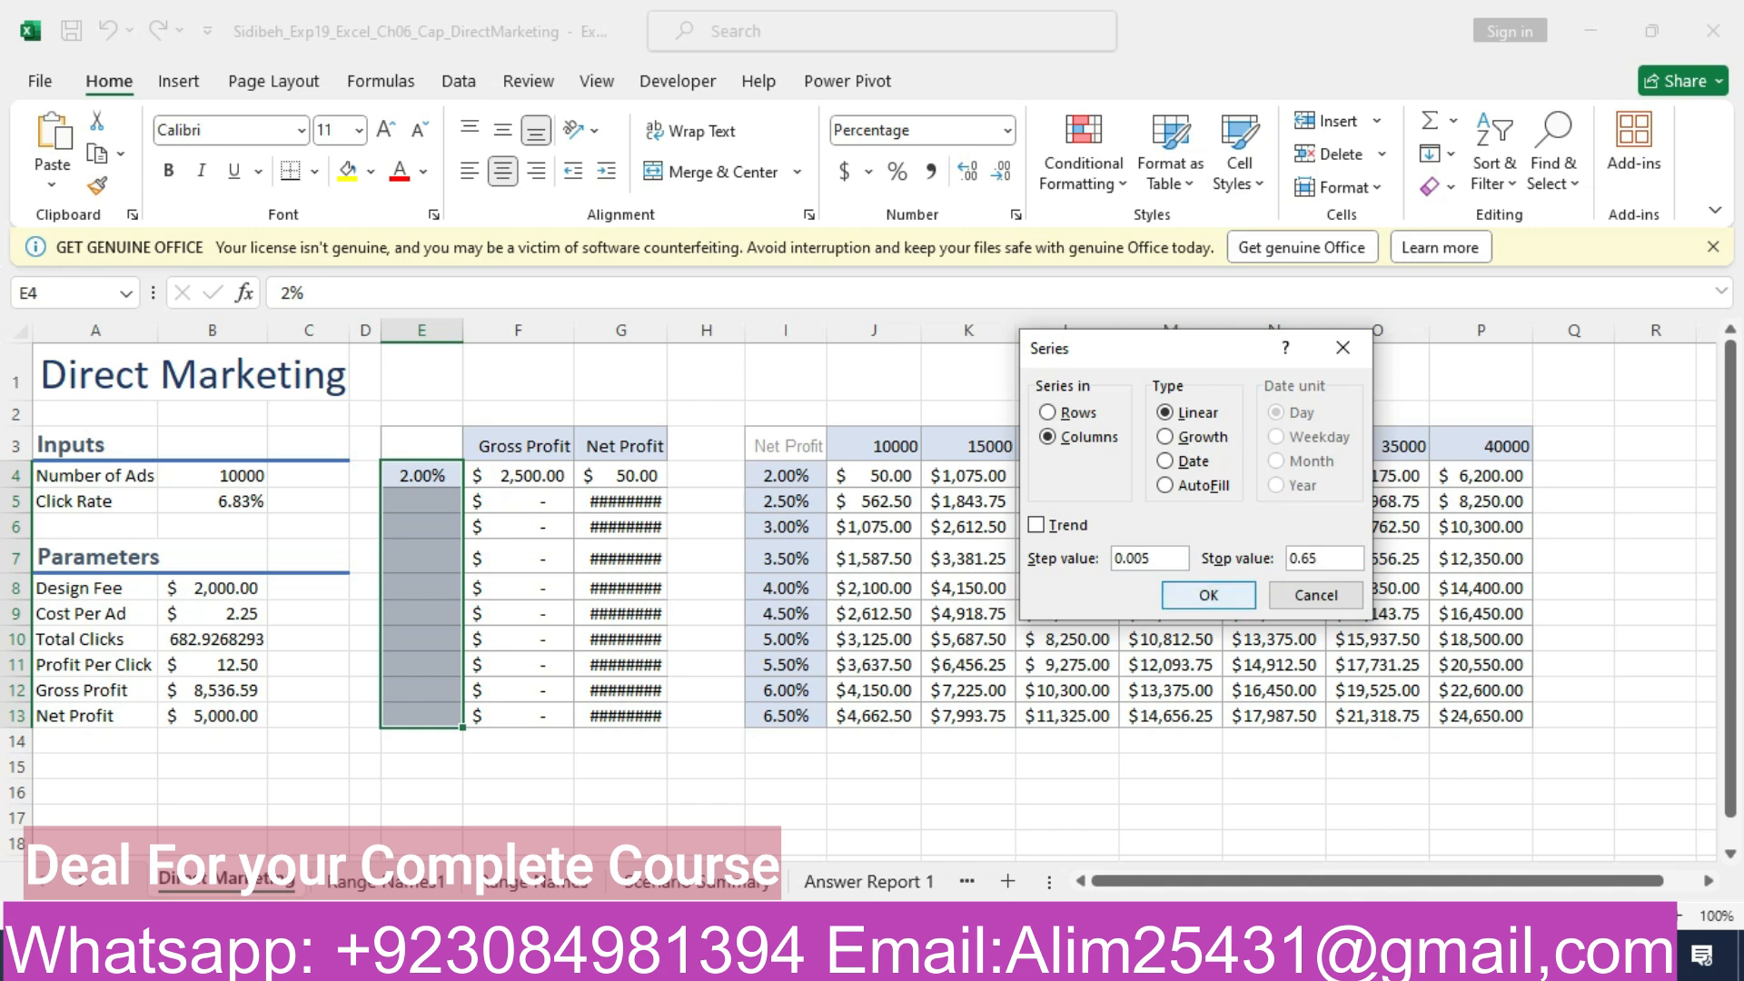
key("BackSpace")
key("BackSpace")
type("065")
key("Return")
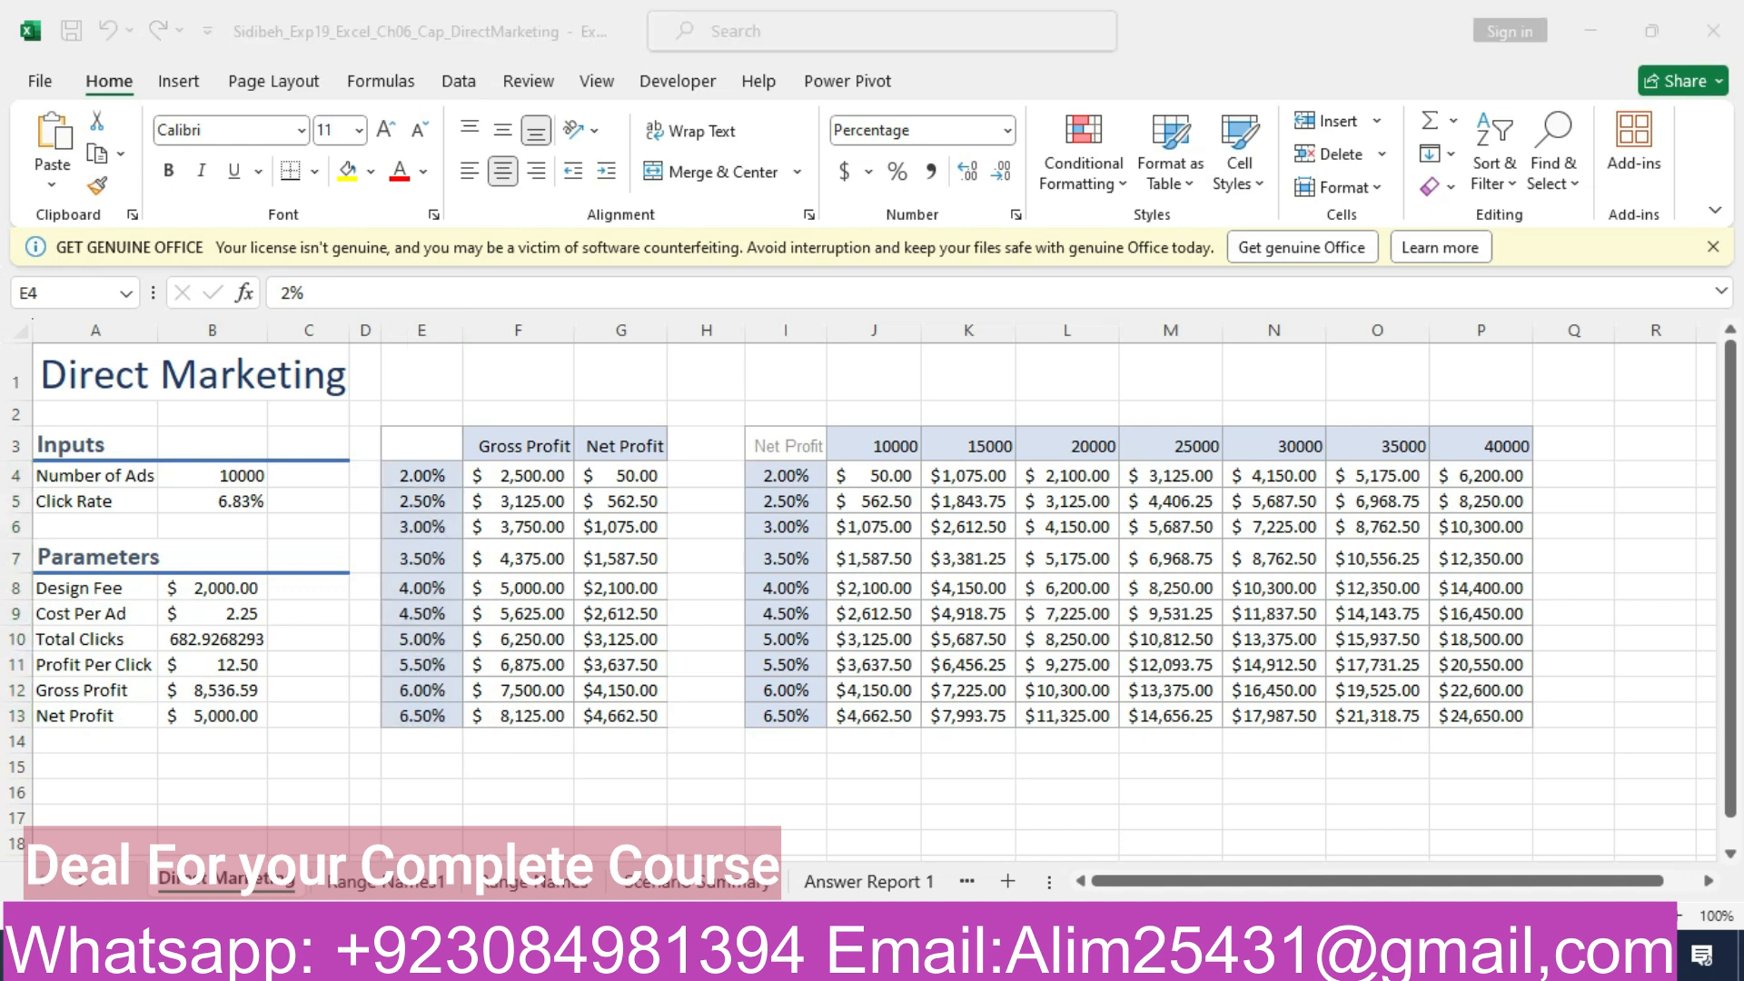
- Read instructions 8 through 15 in Word, and compare them with the one-variable data table in columns E to G of the Direct Marketing sheet
key("alt+Tab")
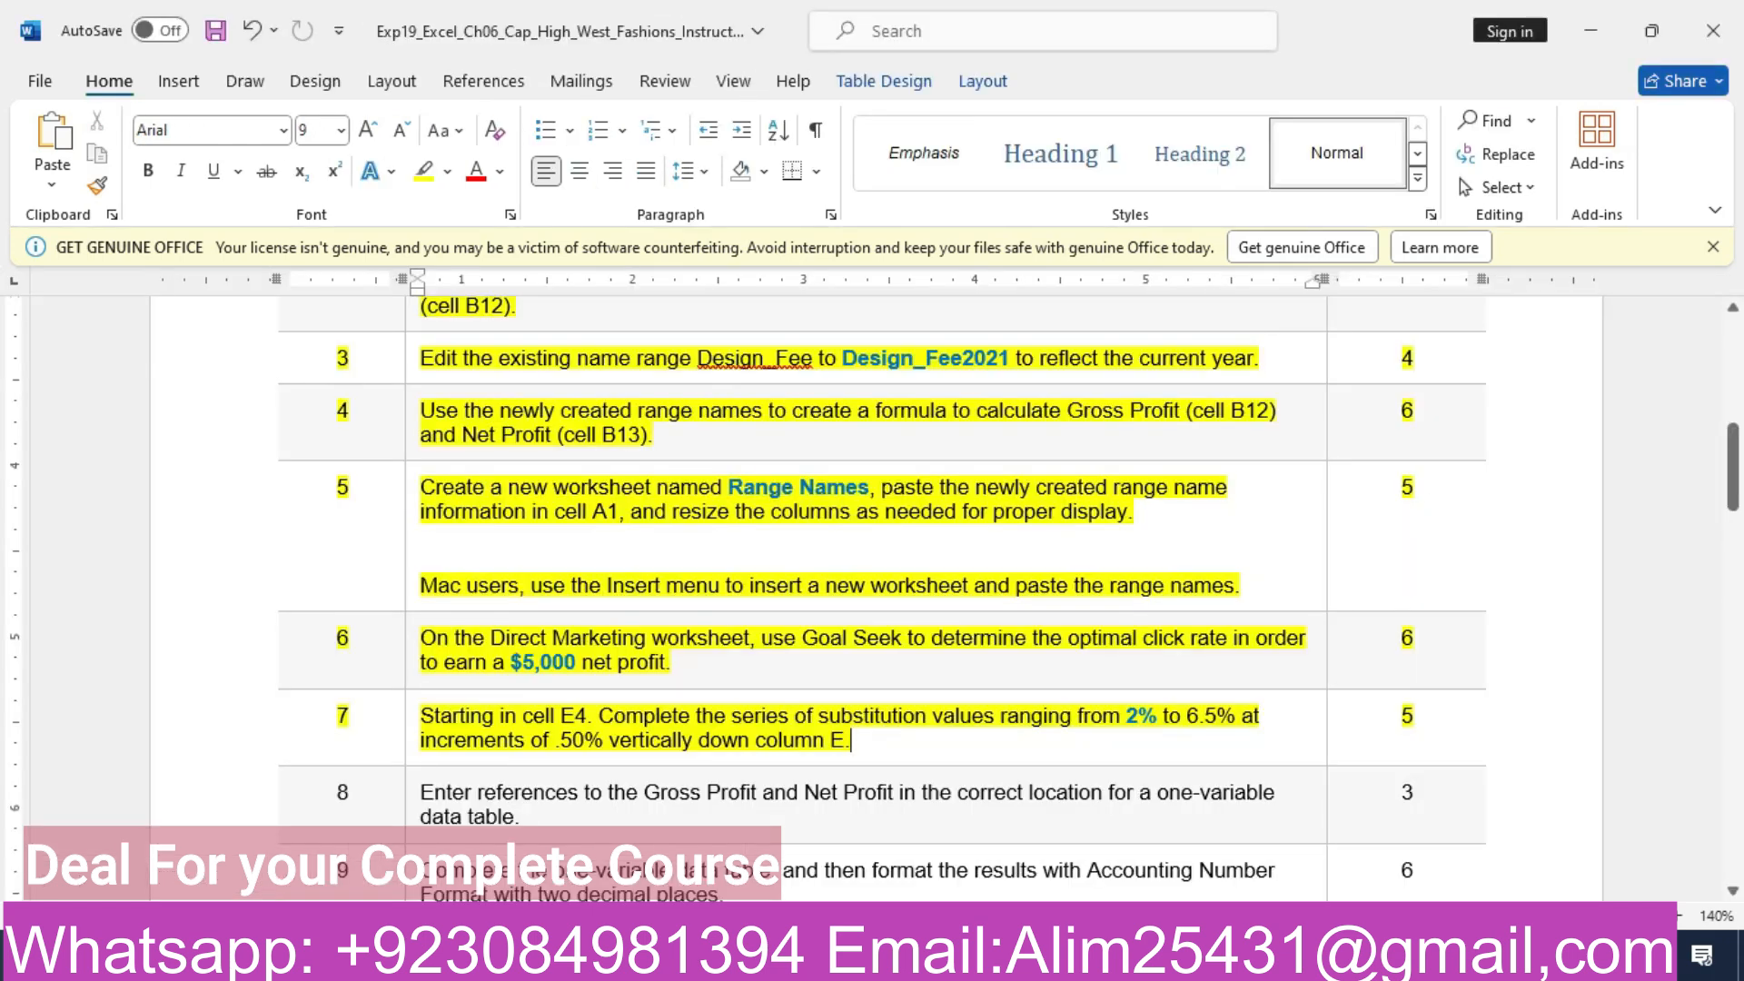
mouse_move(1732, 466)
left_mouse_down()
mouse_move(1732, 740)
mouse_move(1732, 495)
left_mouse_up()
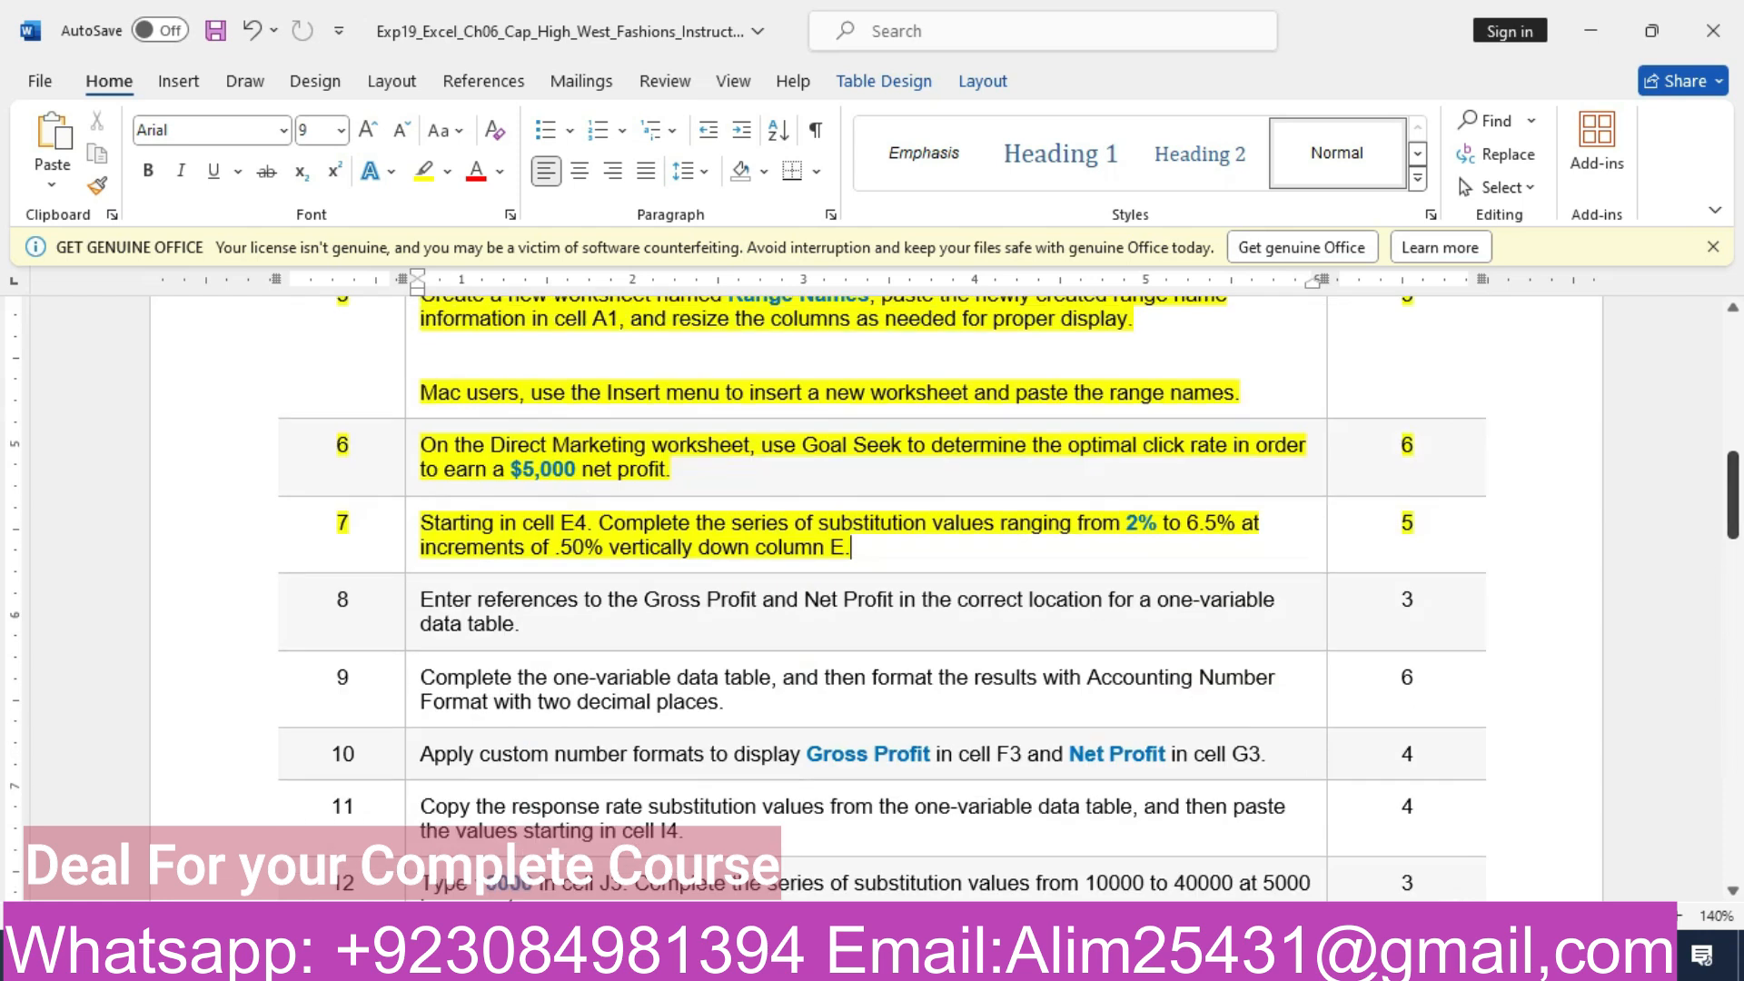
left_click(840, 961)
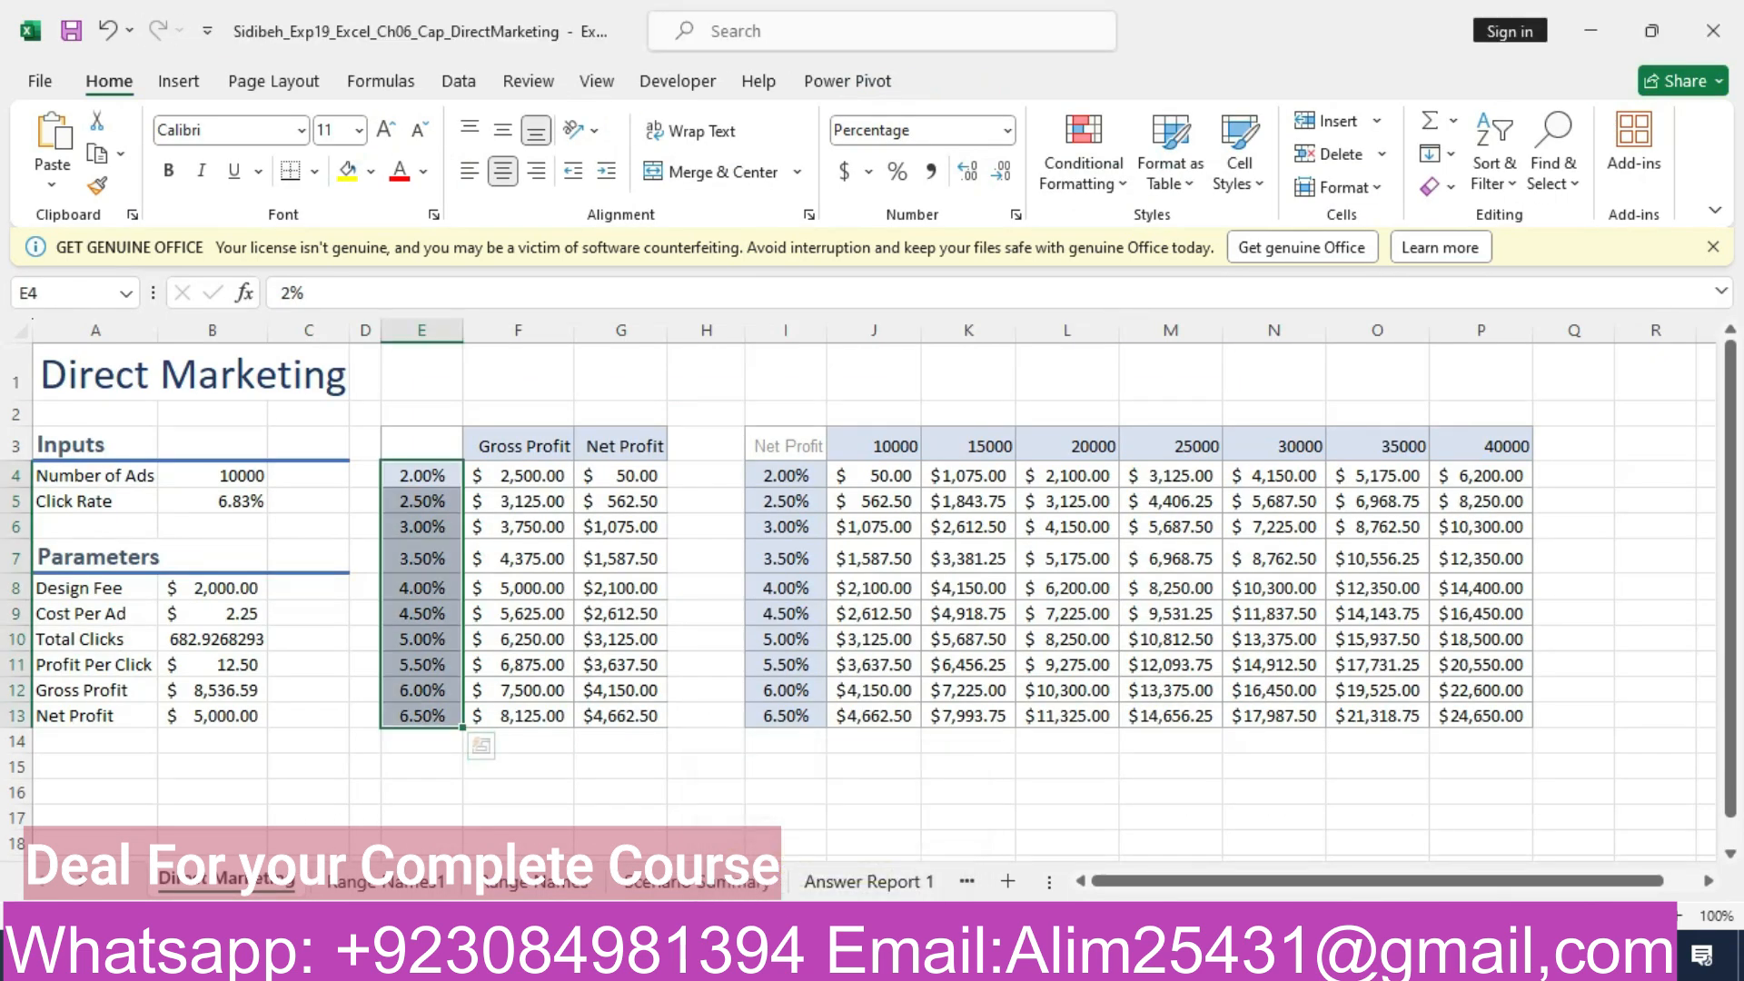
left_click(519, 476)
left_click(518, 588)
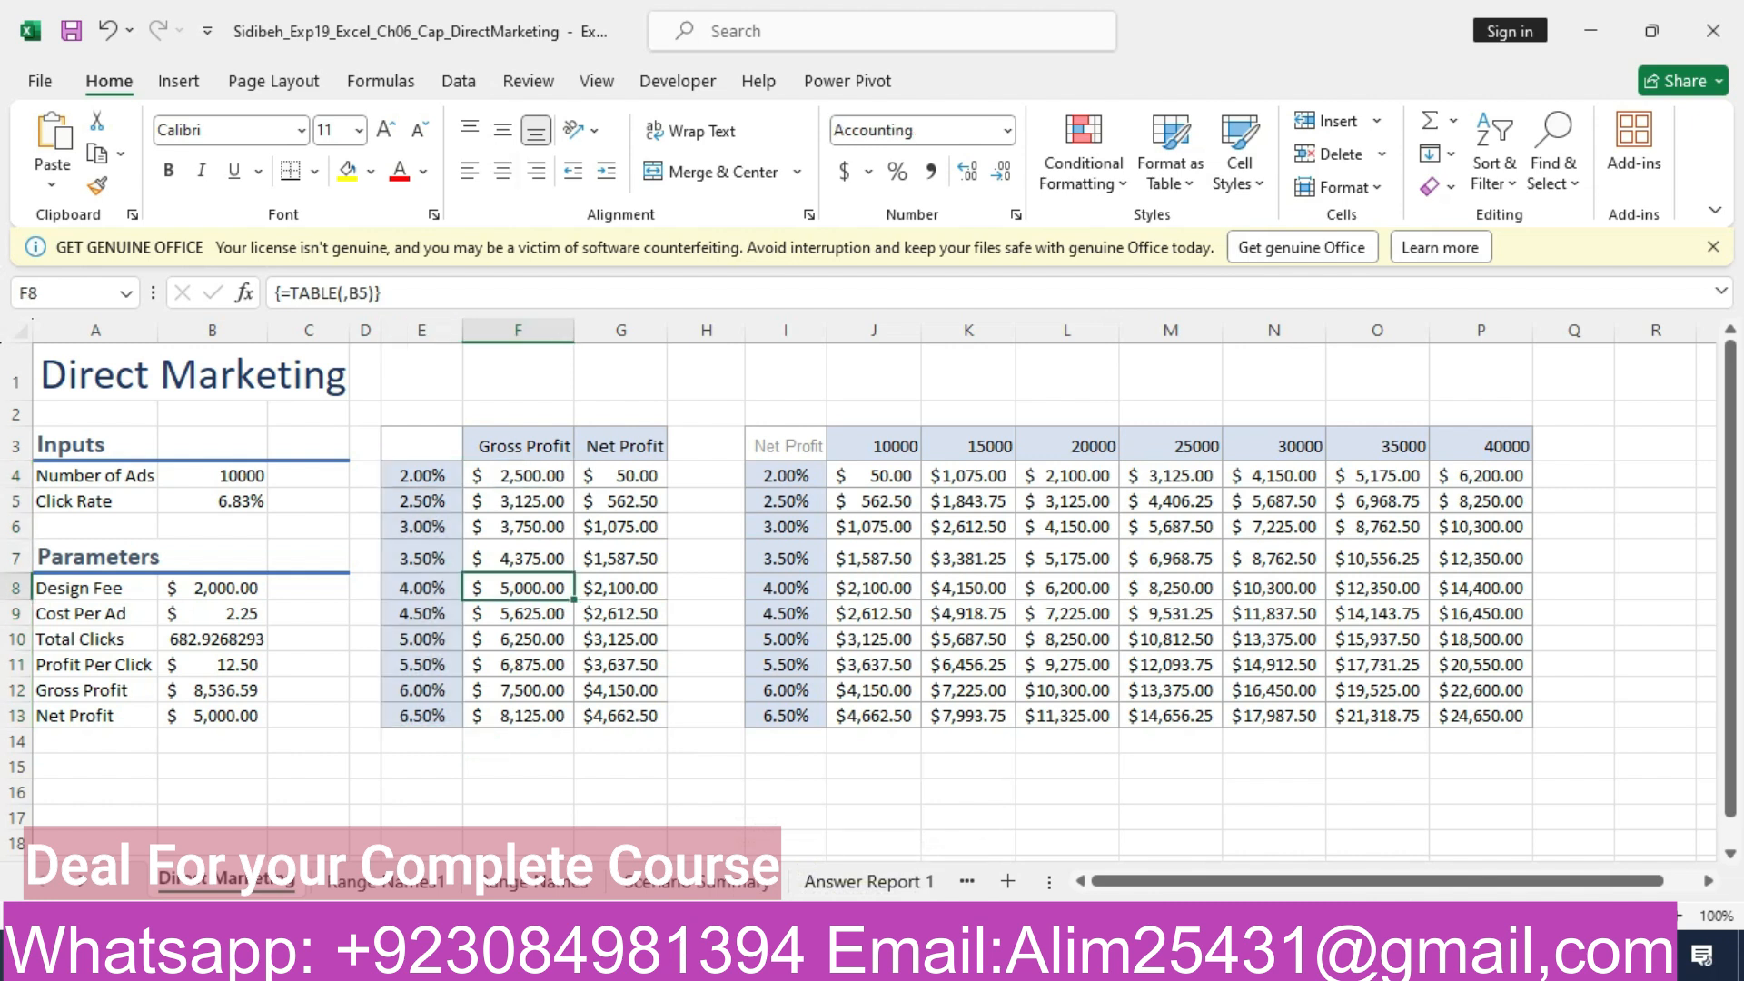
left_click_drag(422, 445, 623, 691)
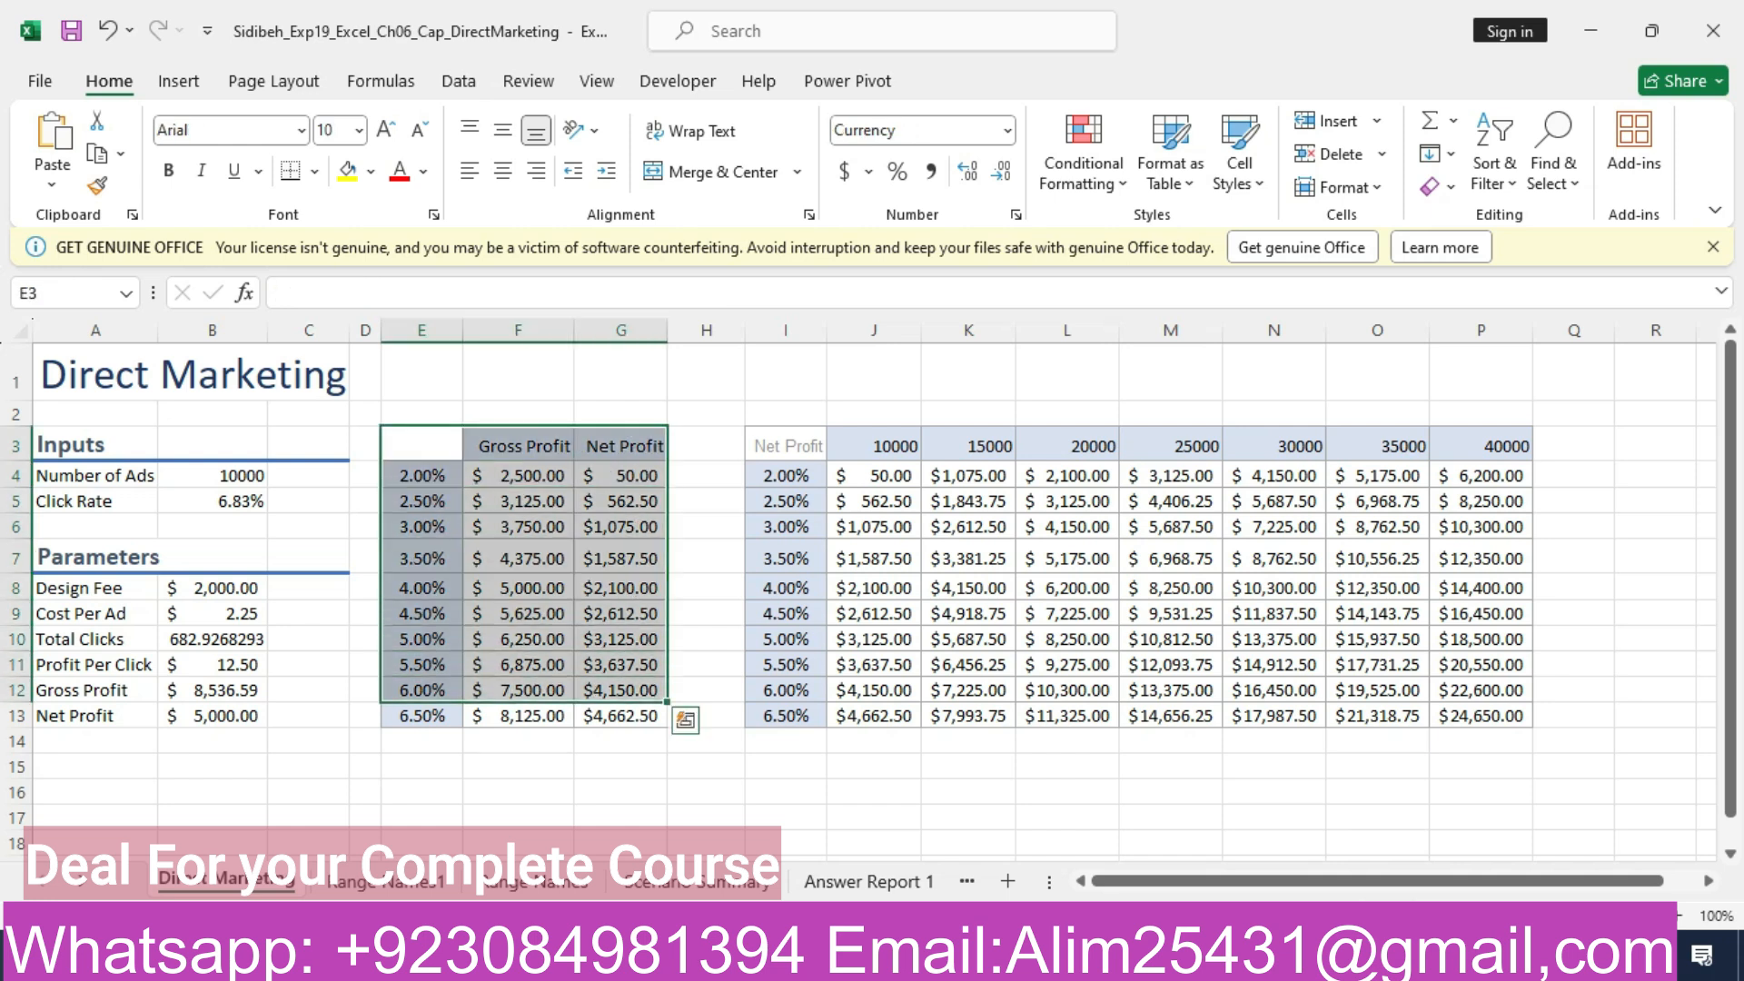
key("alt+Tab")
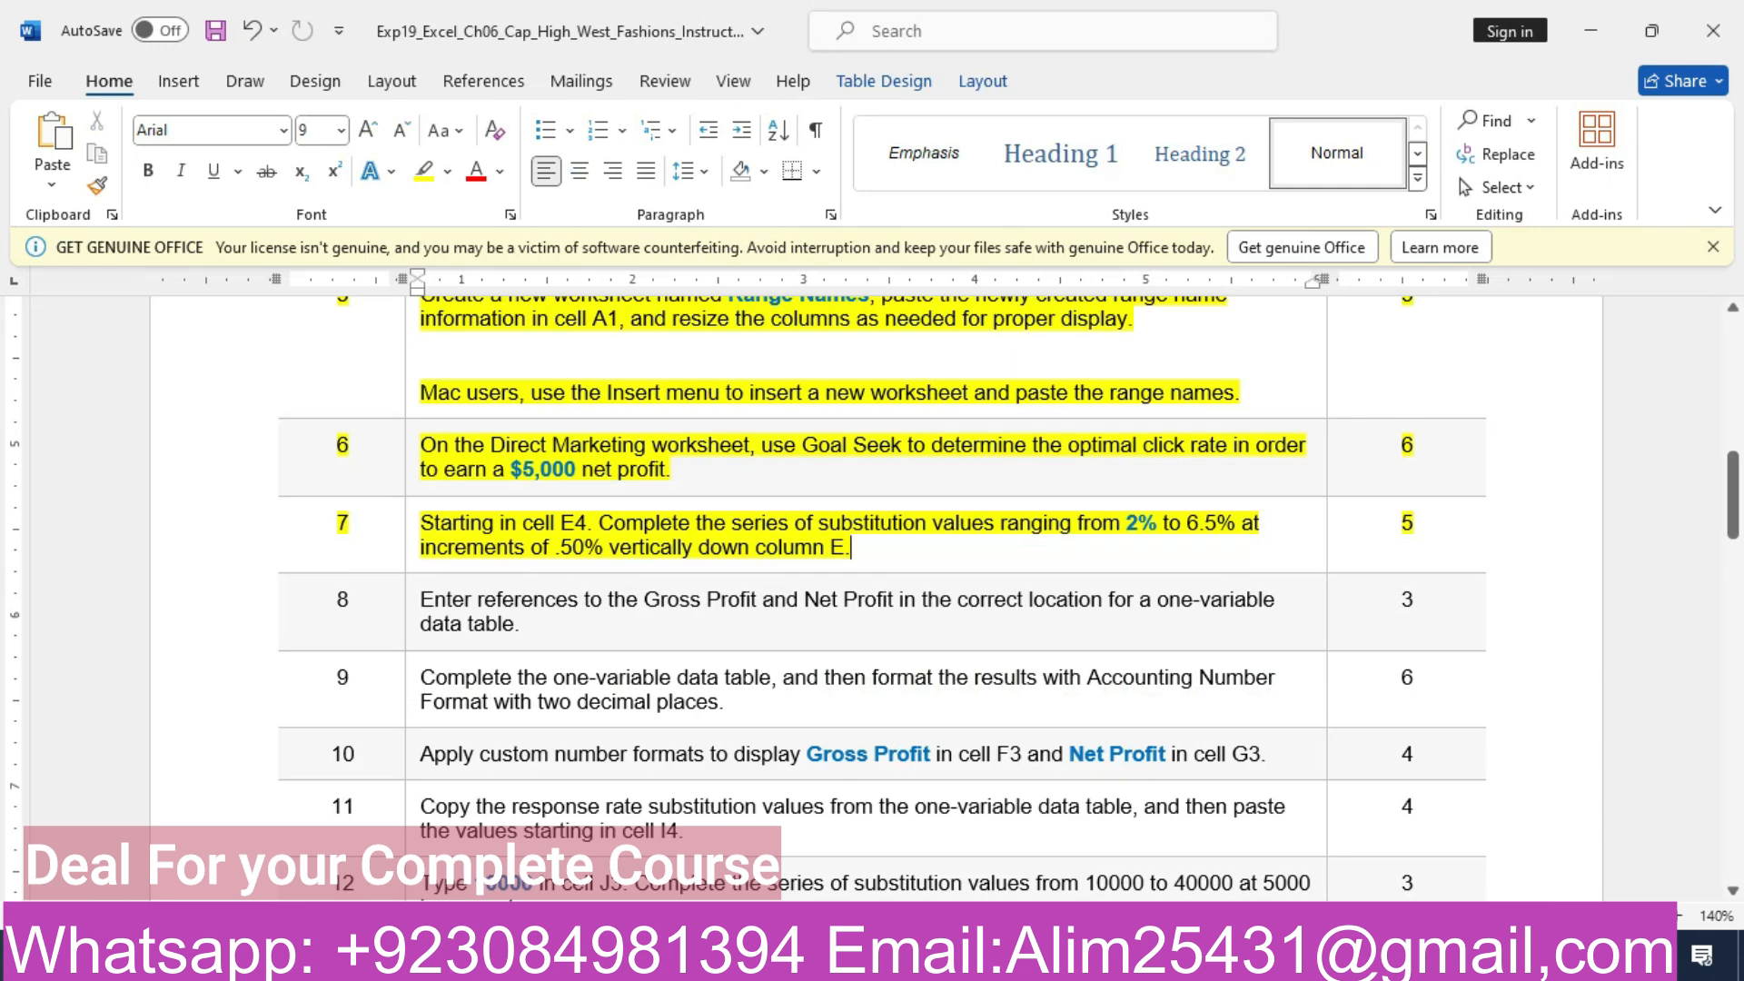
key("alt+Tab")
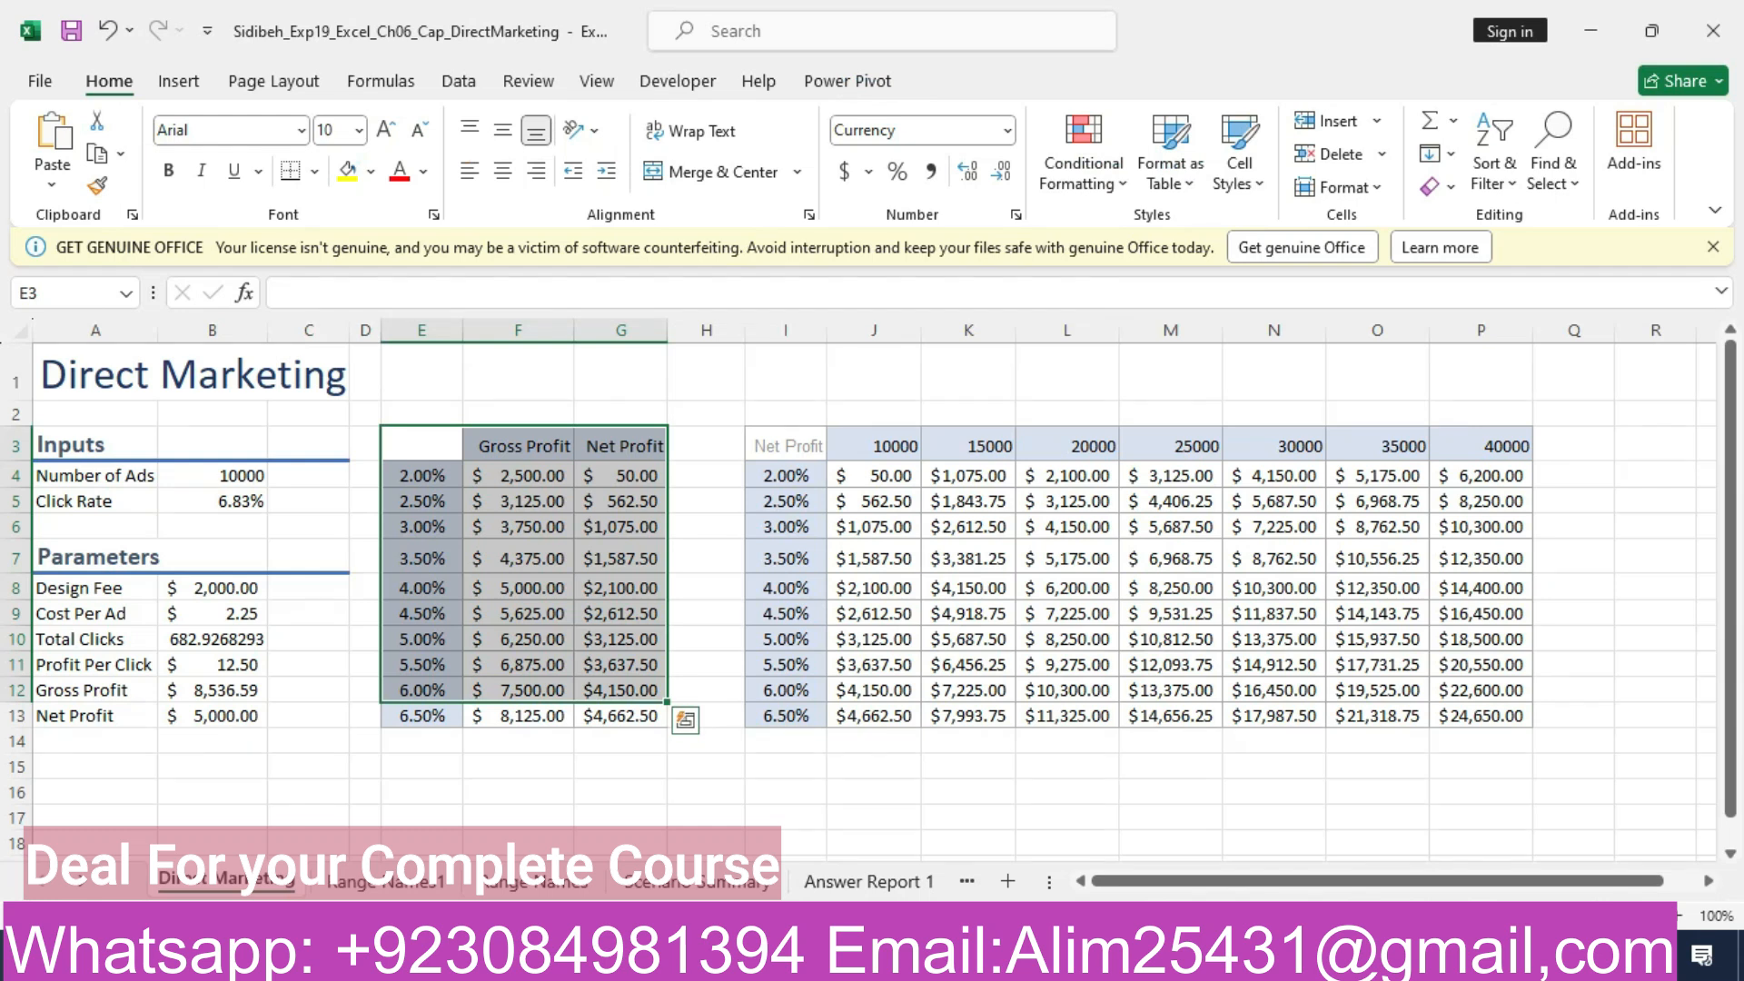
key("alt+Tab")
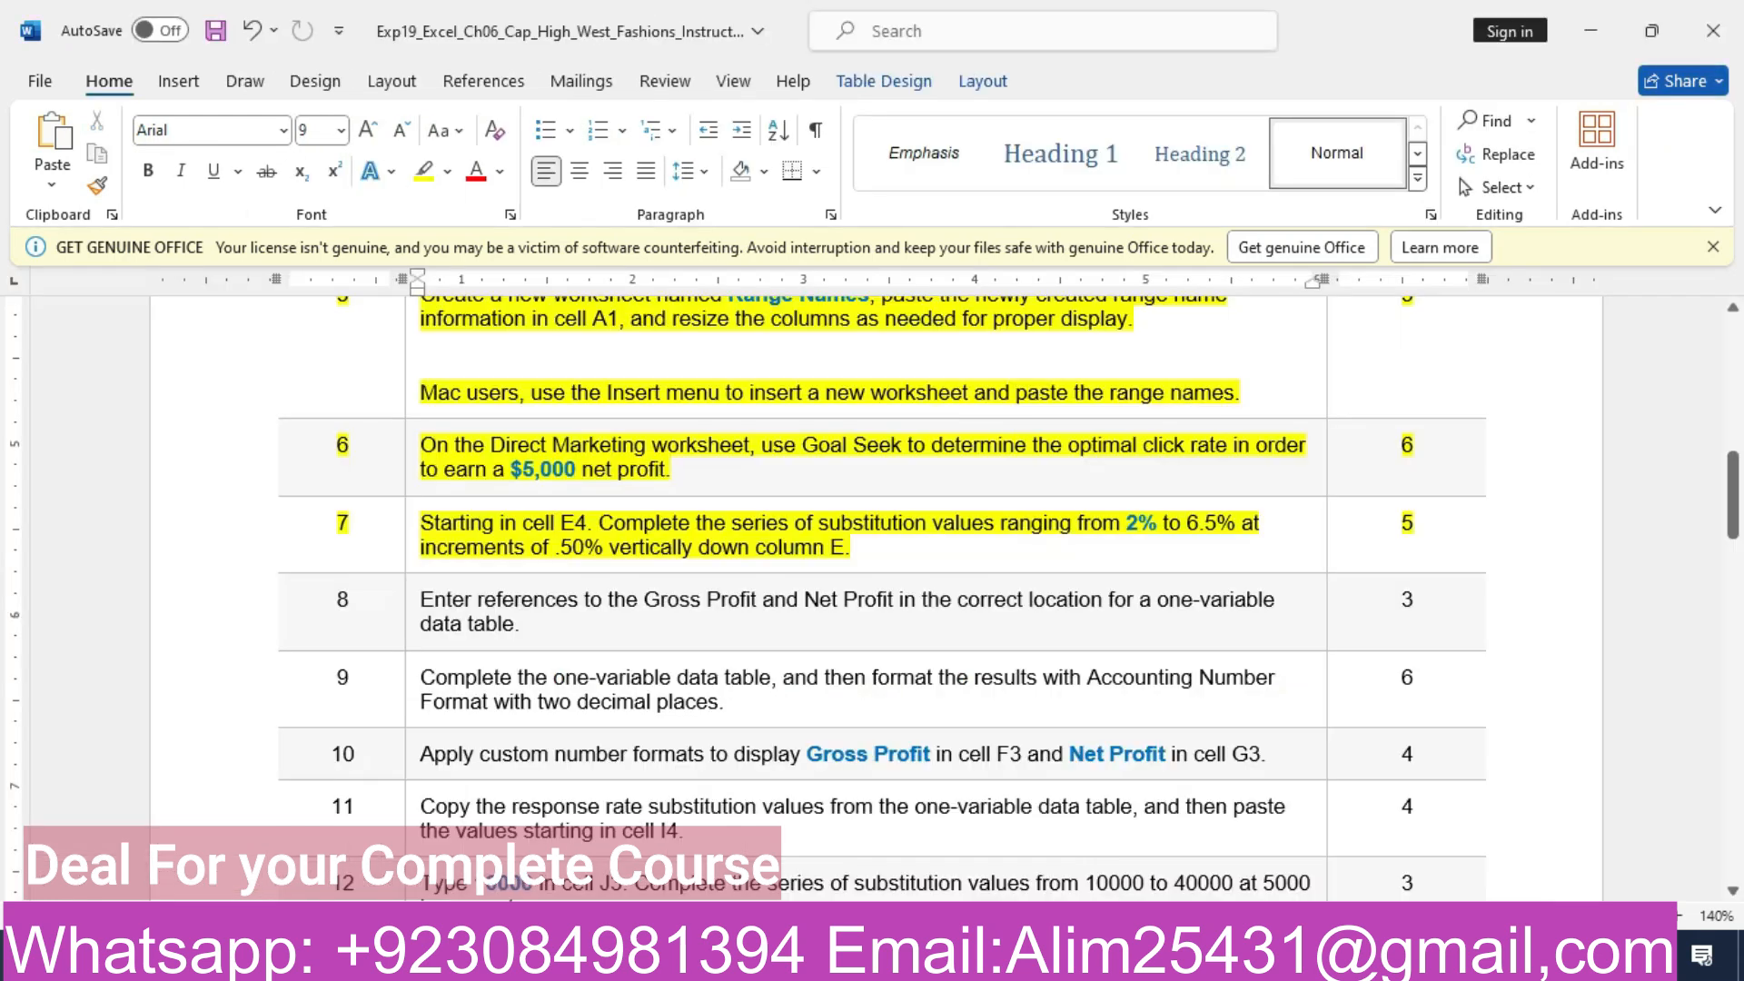
left_click_drag(1732, 496, 1732, 560)
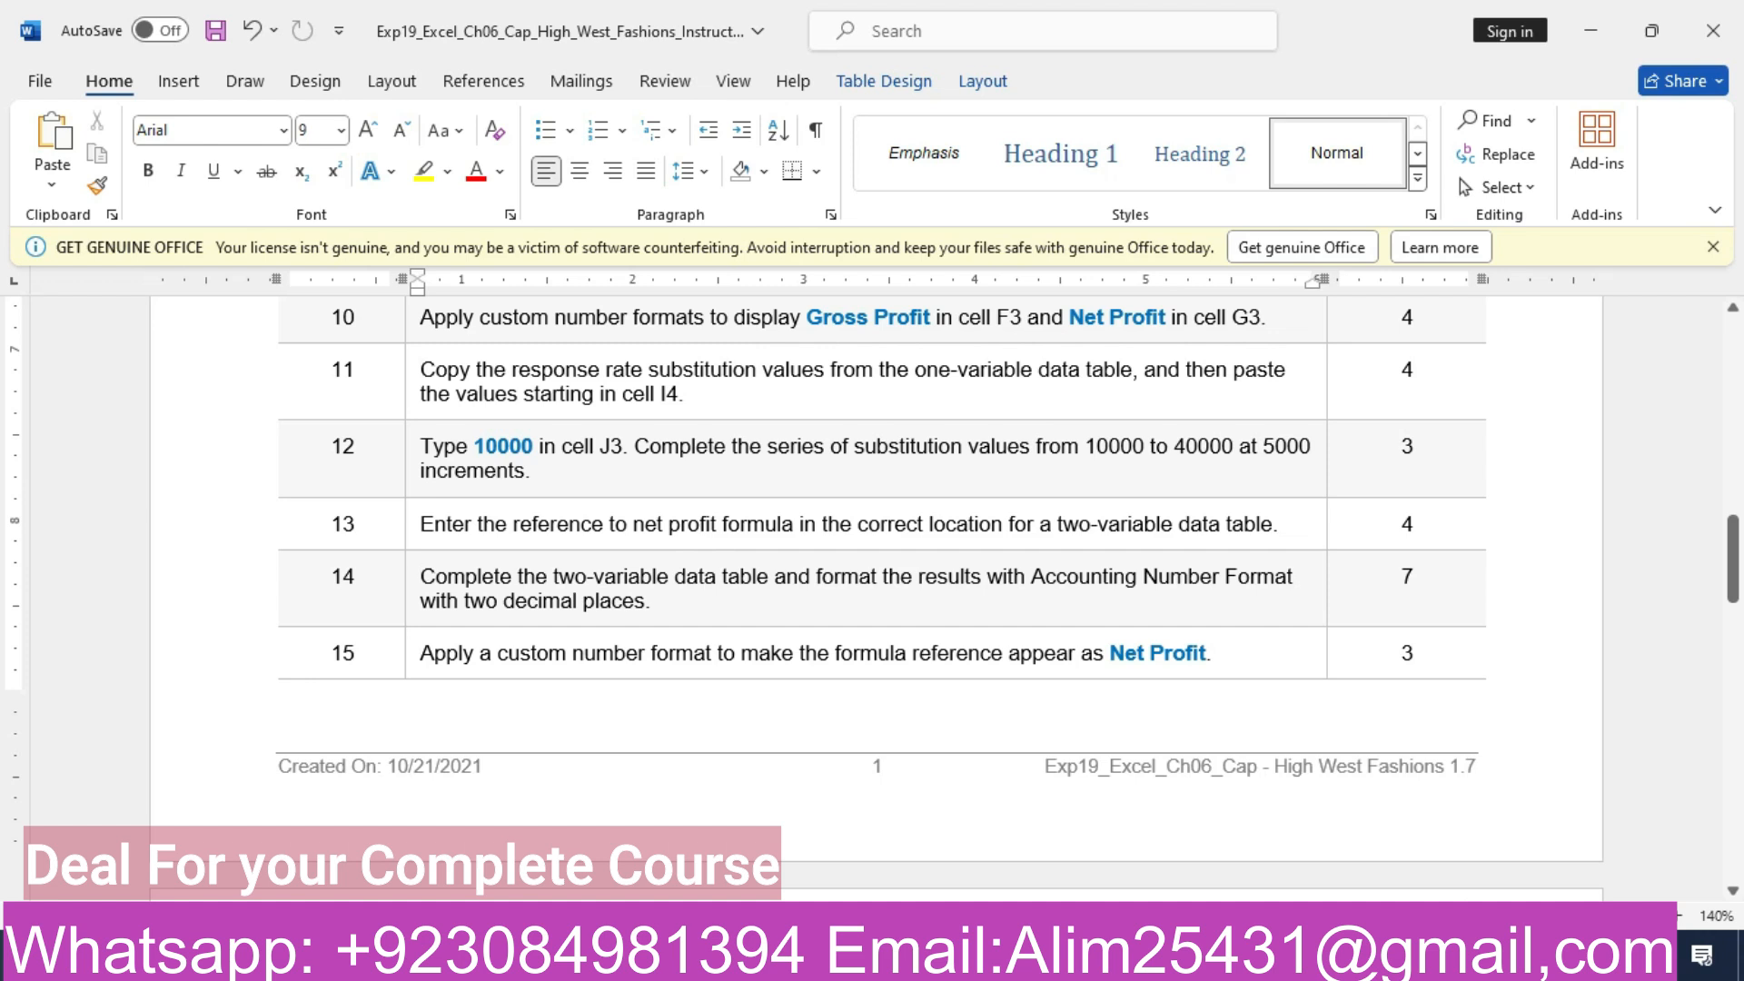
- Examine the two-variable data table in I3:P13 of the Direct Marketing sheet against instructions 11 through 15 in Word
key("alt+Tab")
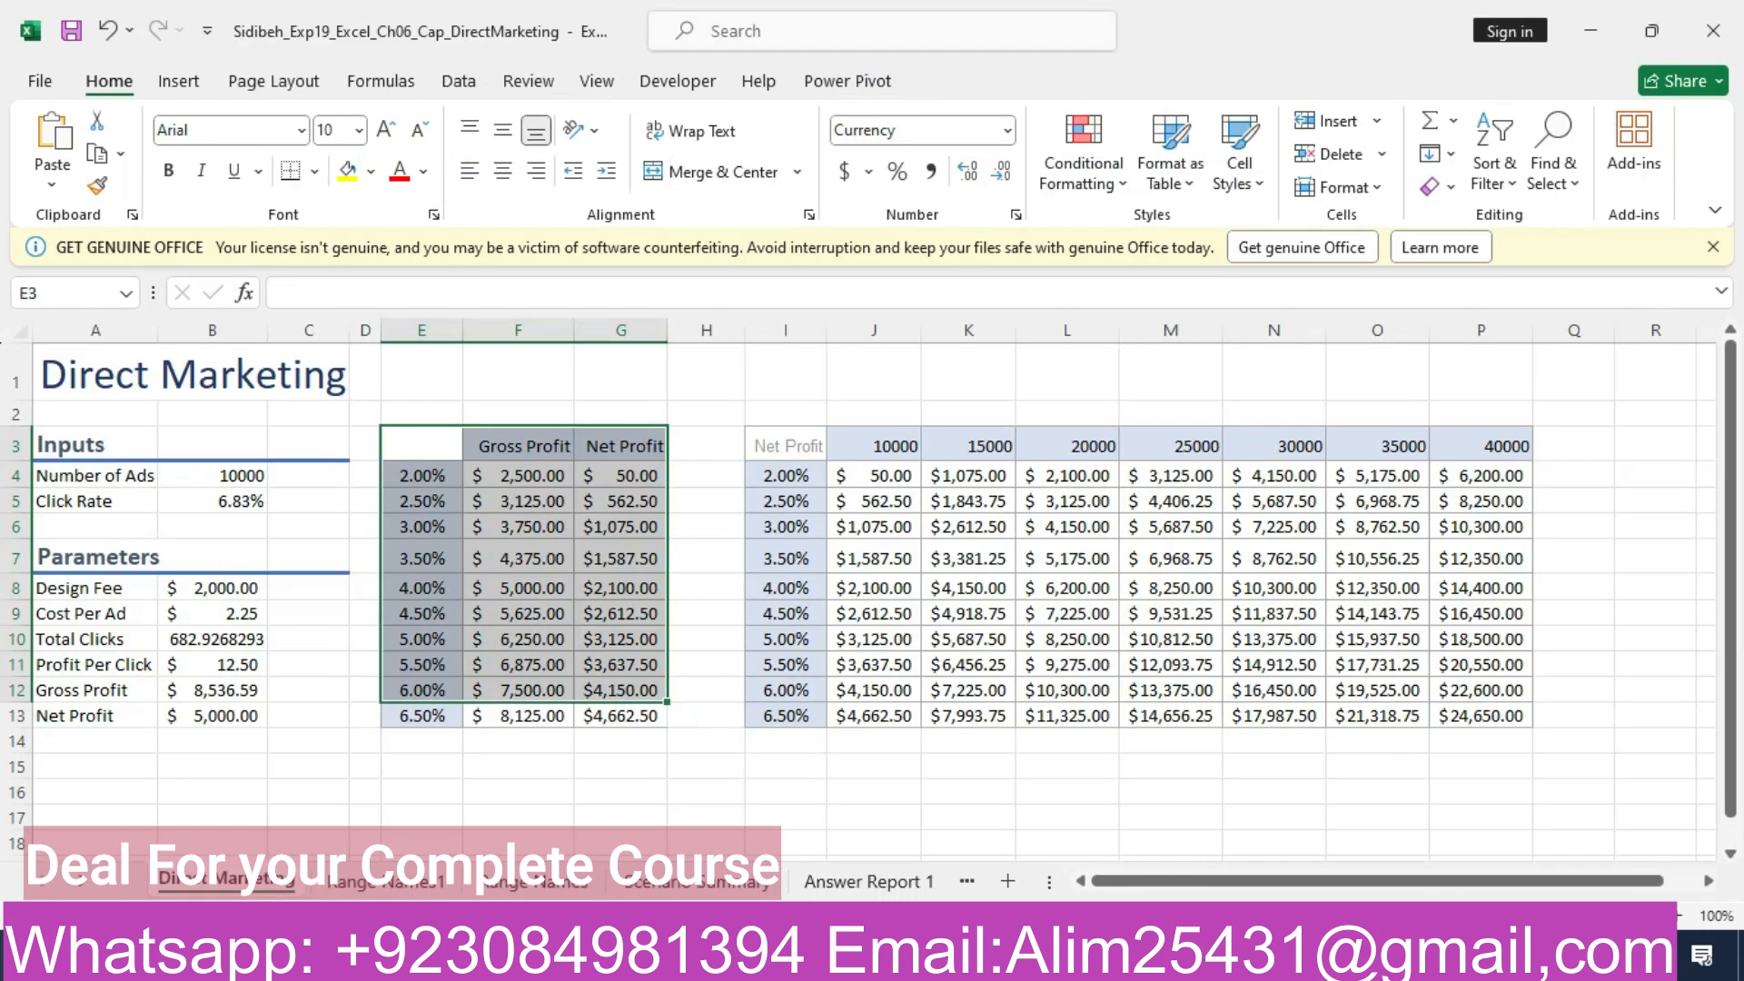
left_click_drag(785, 445, 1490, 716)
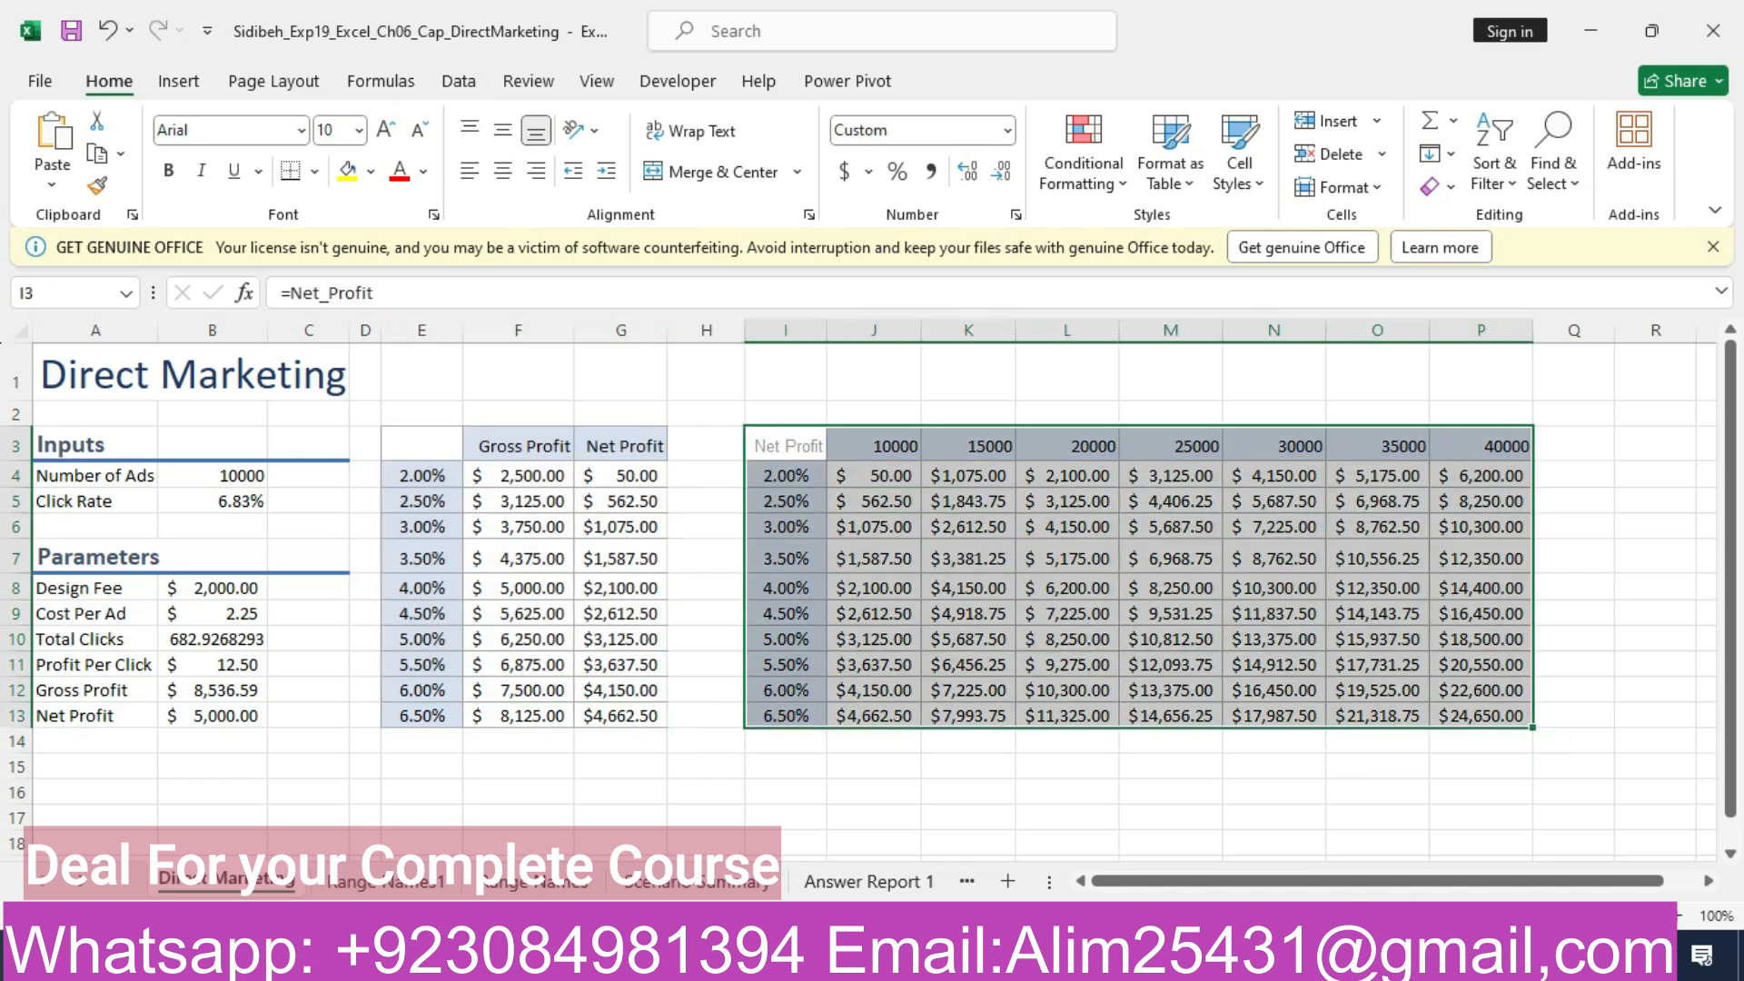
key("alt+Tab")
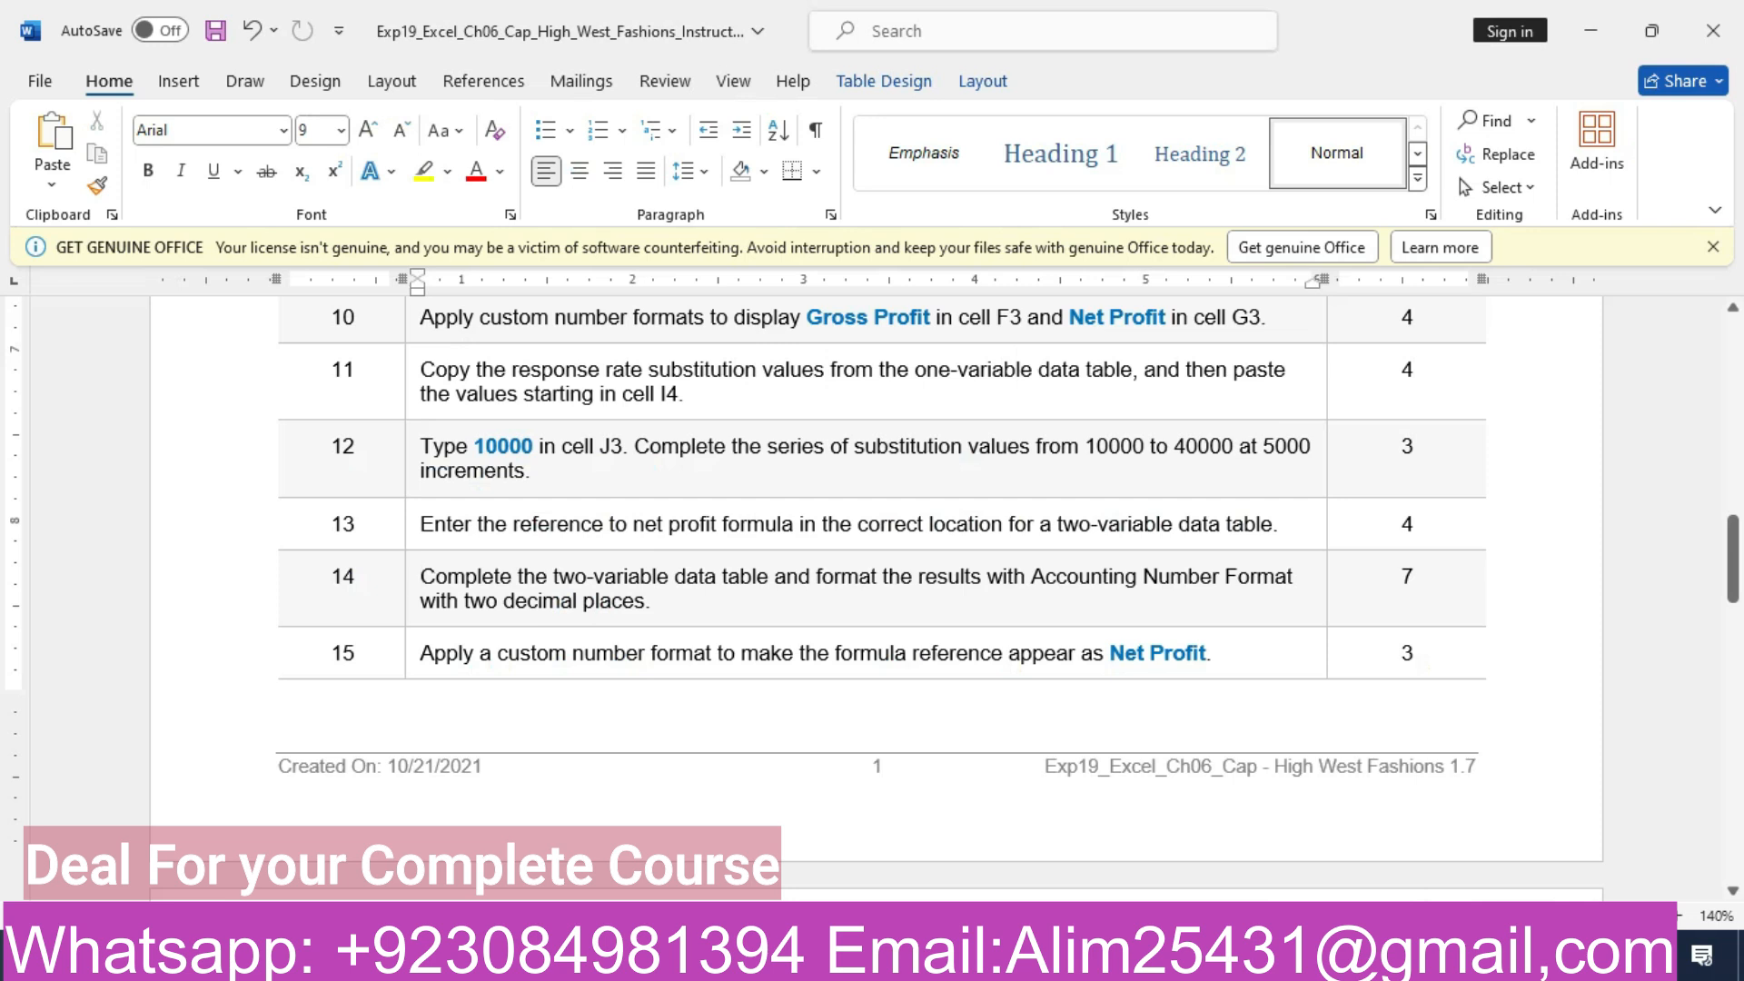
- Read the scenario instructions 16 through 19 in Word and compare them with the Scenario Summary sheet in Excel
scroll(872, 591, "down", 5)
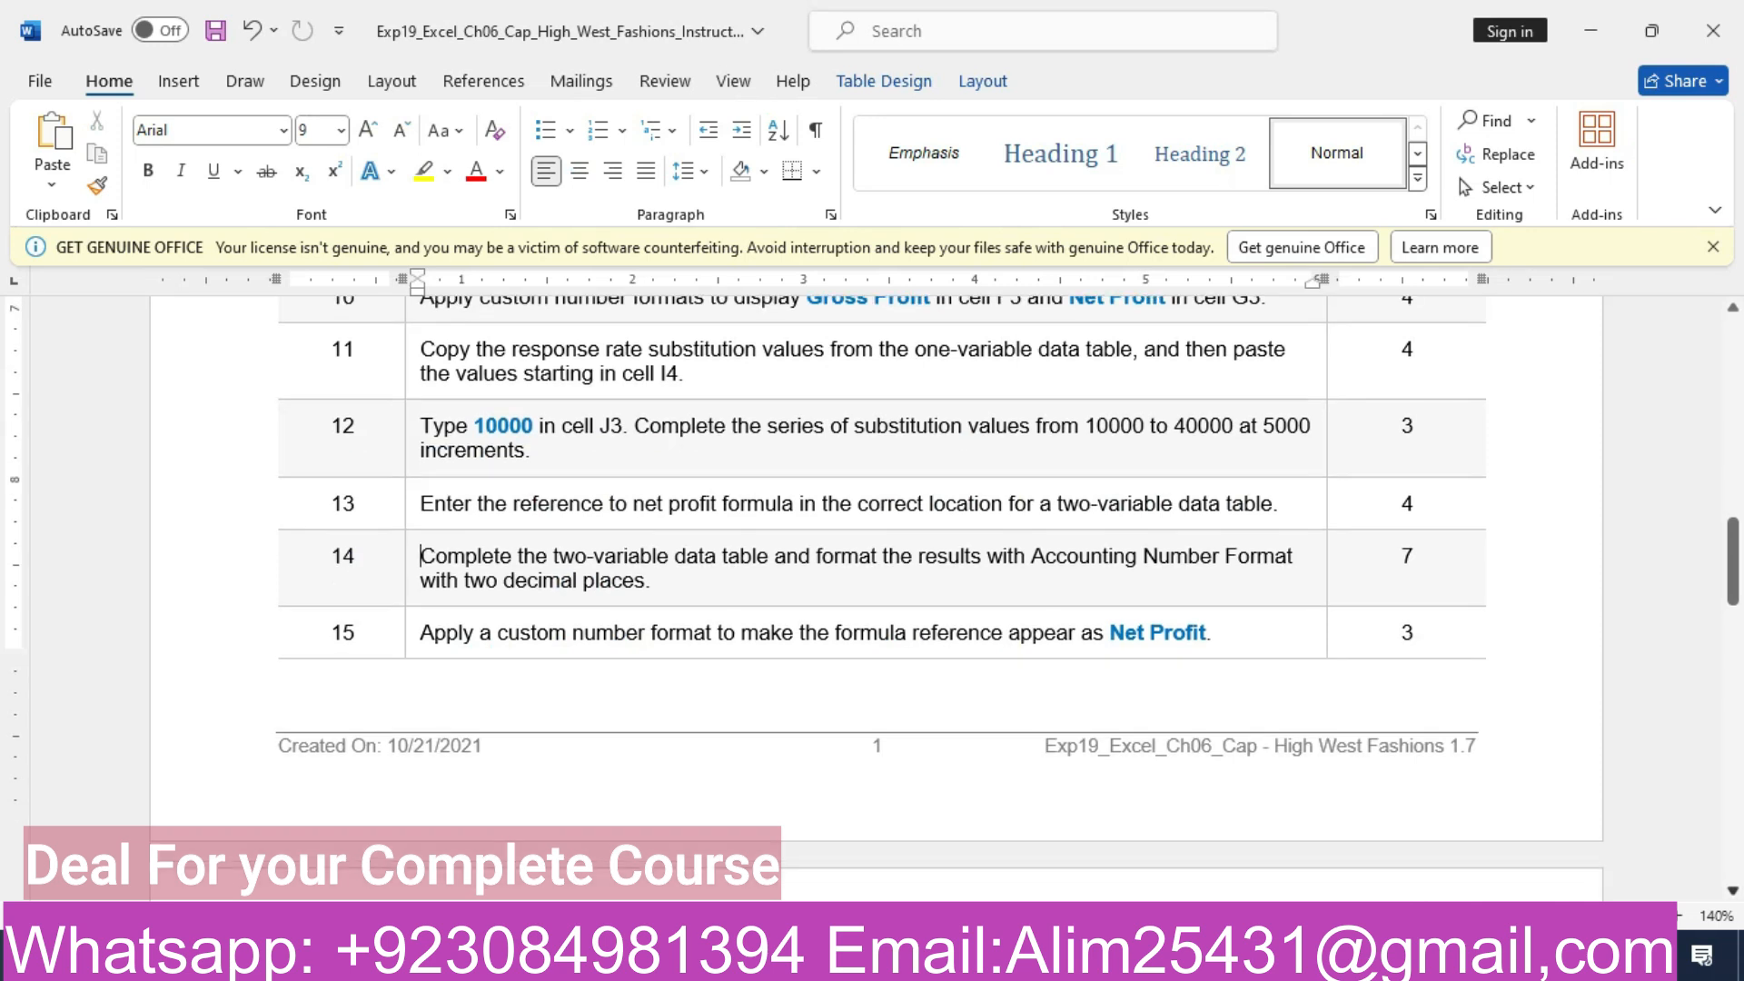
scroll(872, 590, "down", 3)
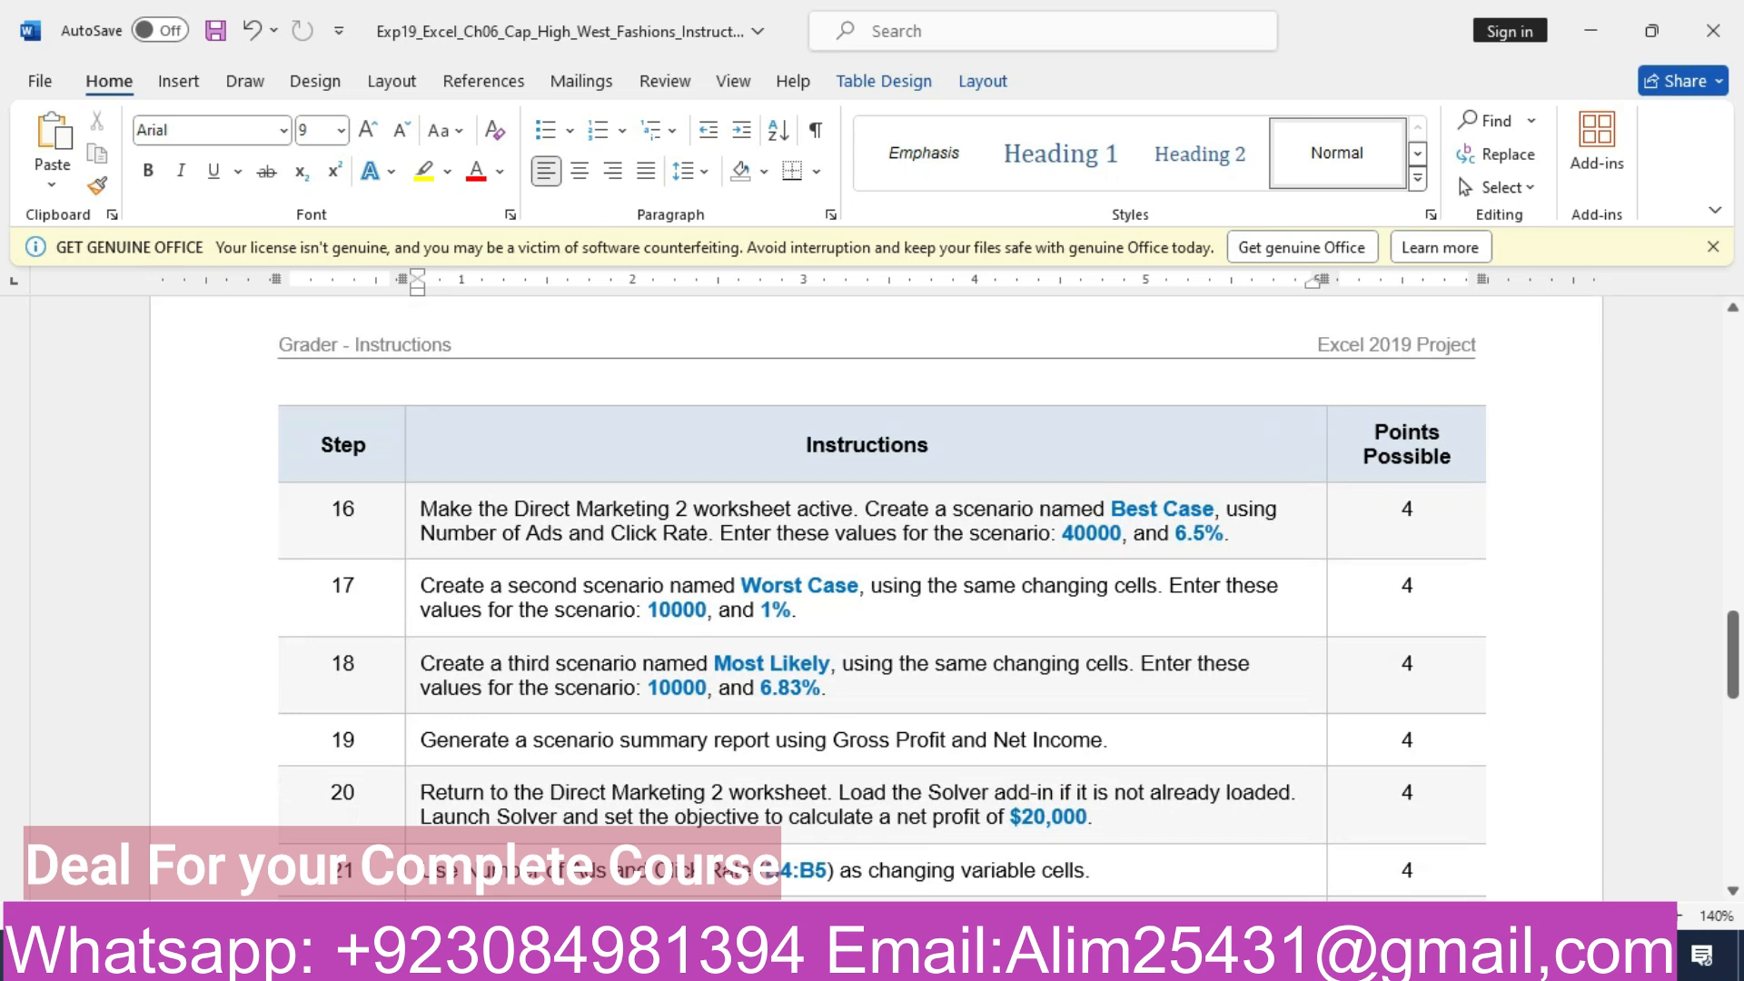
key("alt+Tab")
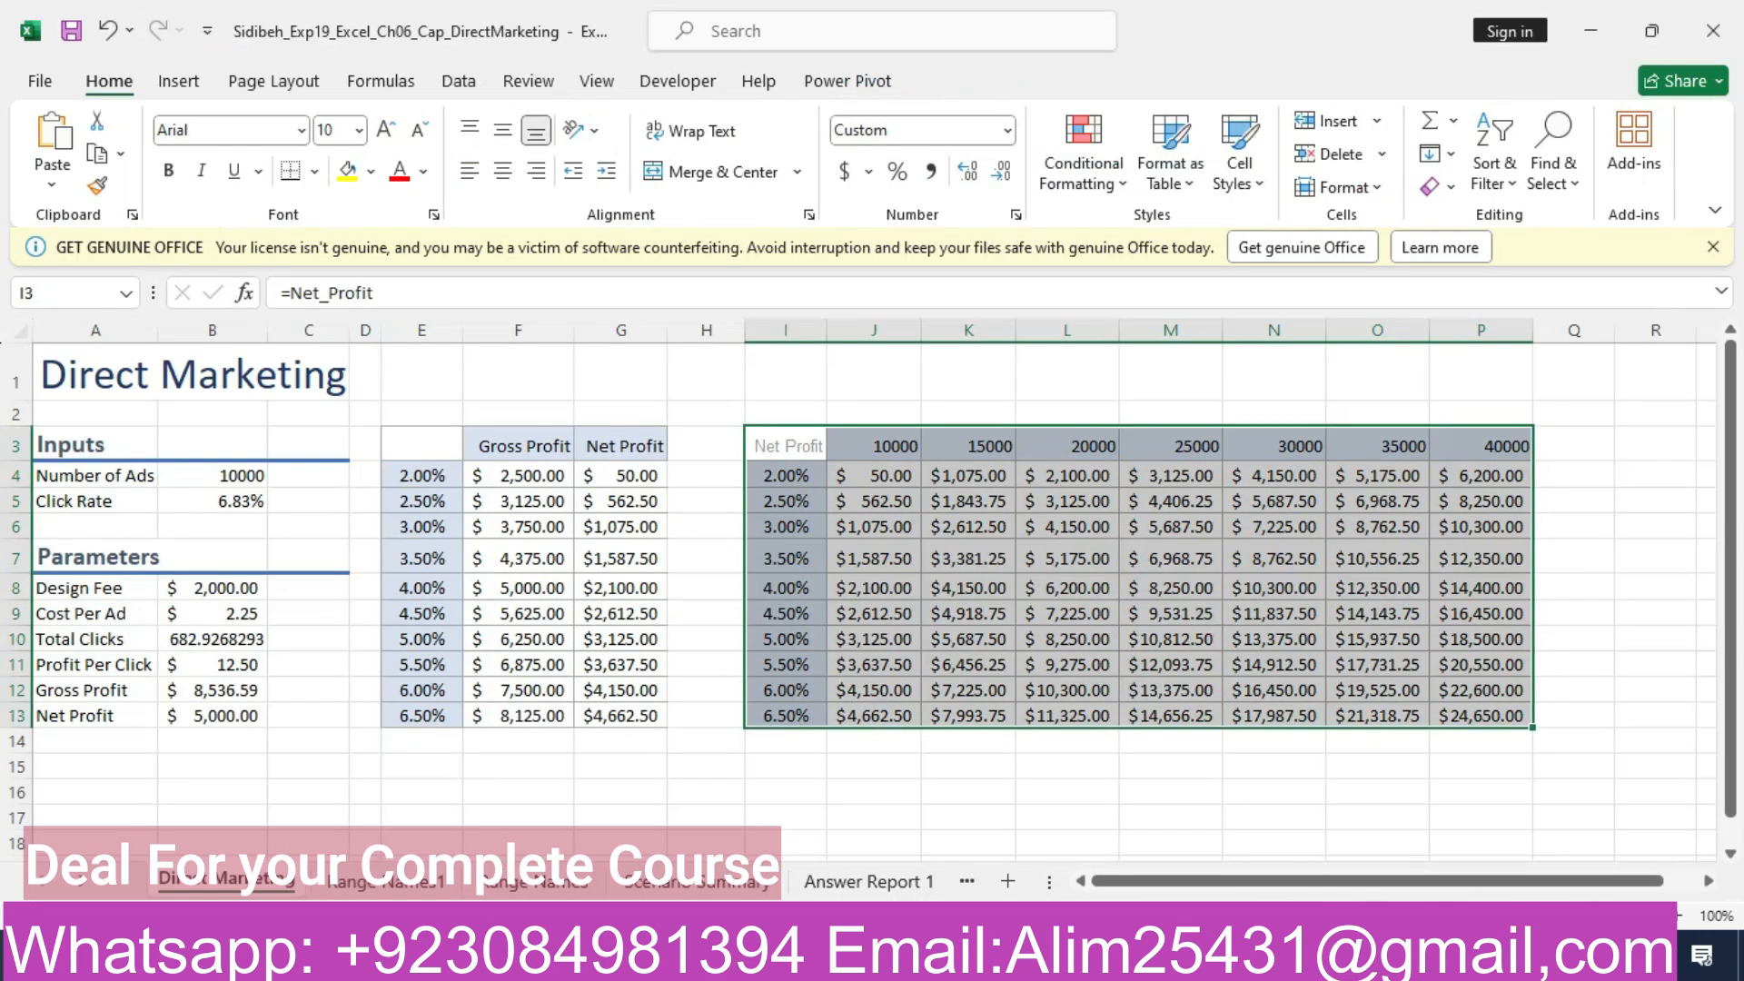
left_click(654, 881)
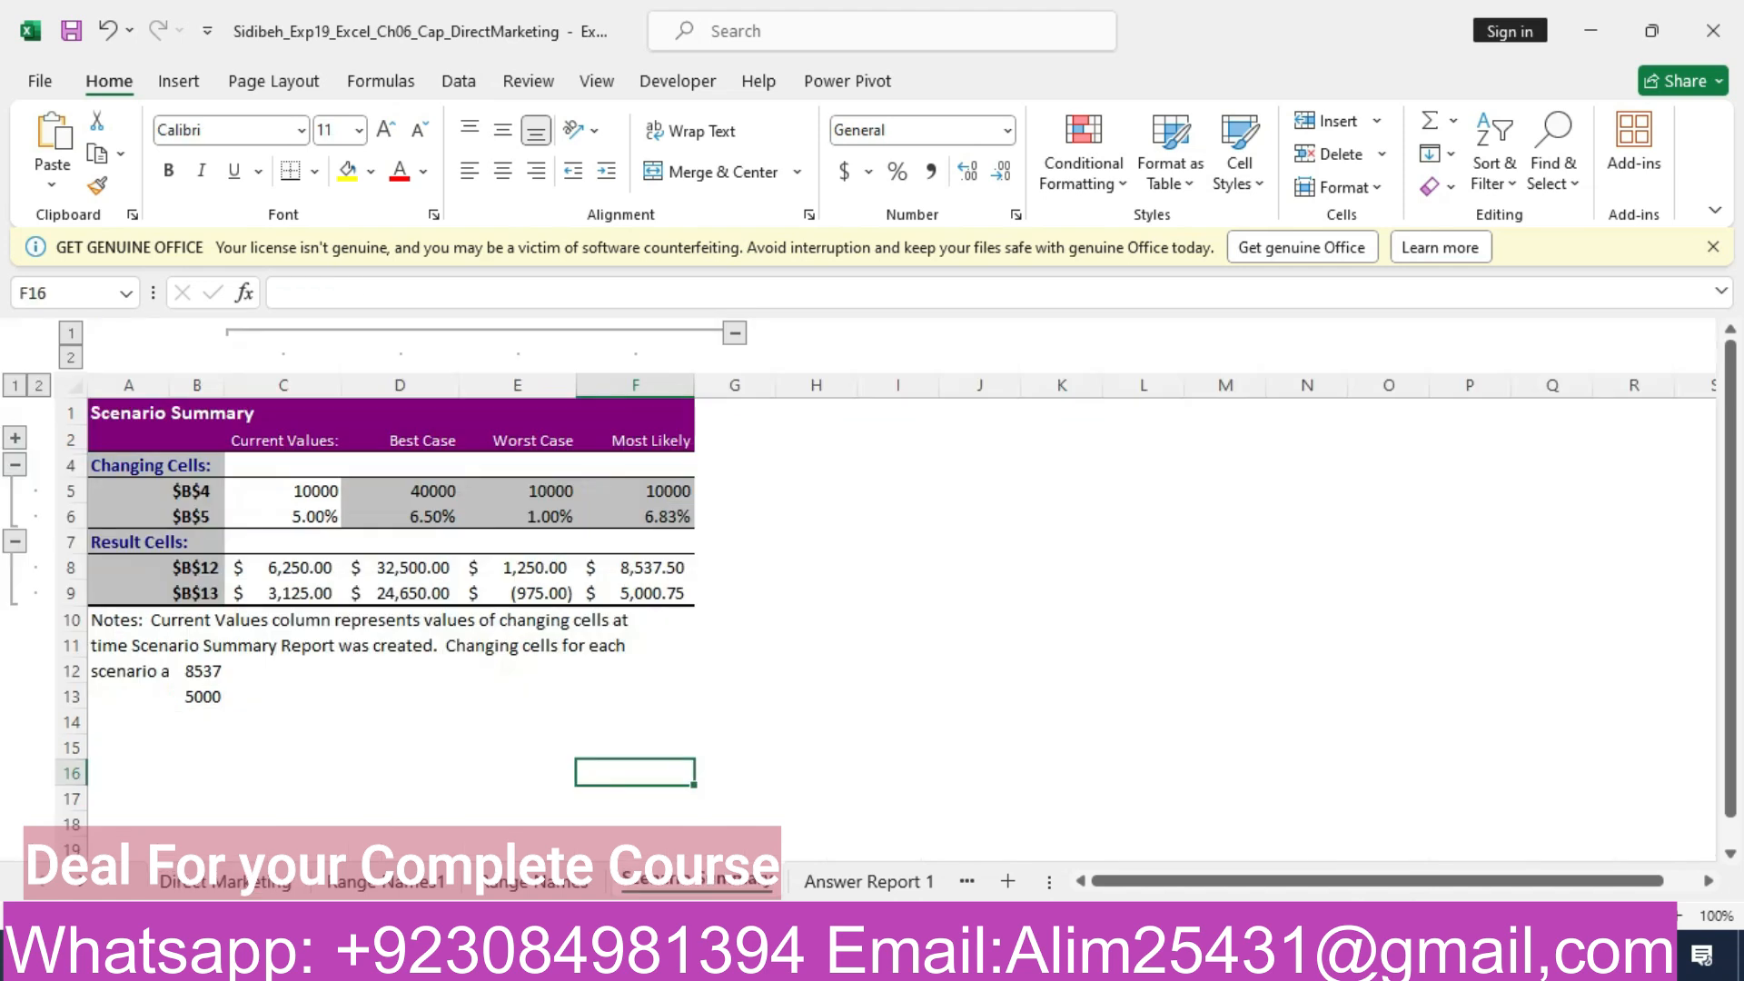
key("alt+Tab")
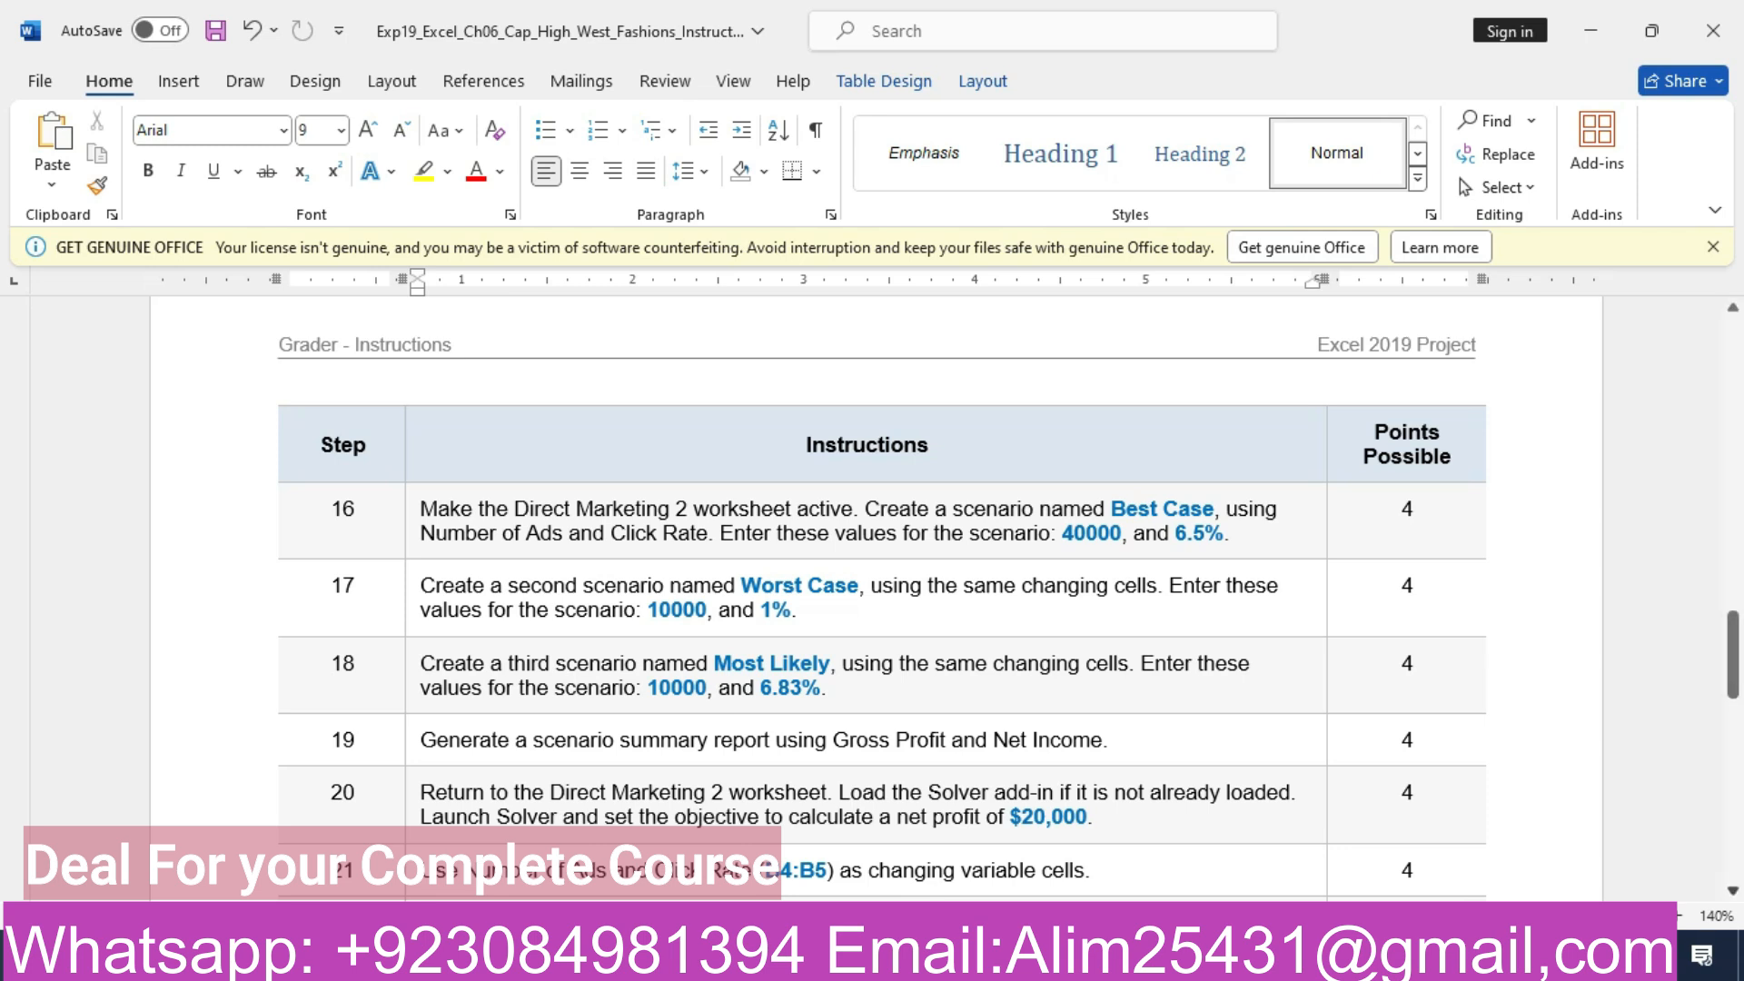
- Read instructions 20 through 26 in Word, check the Solver results on the Answer Report 1 sheet, and return to the start of the instructions
scroll(881, 600, "down", 5)
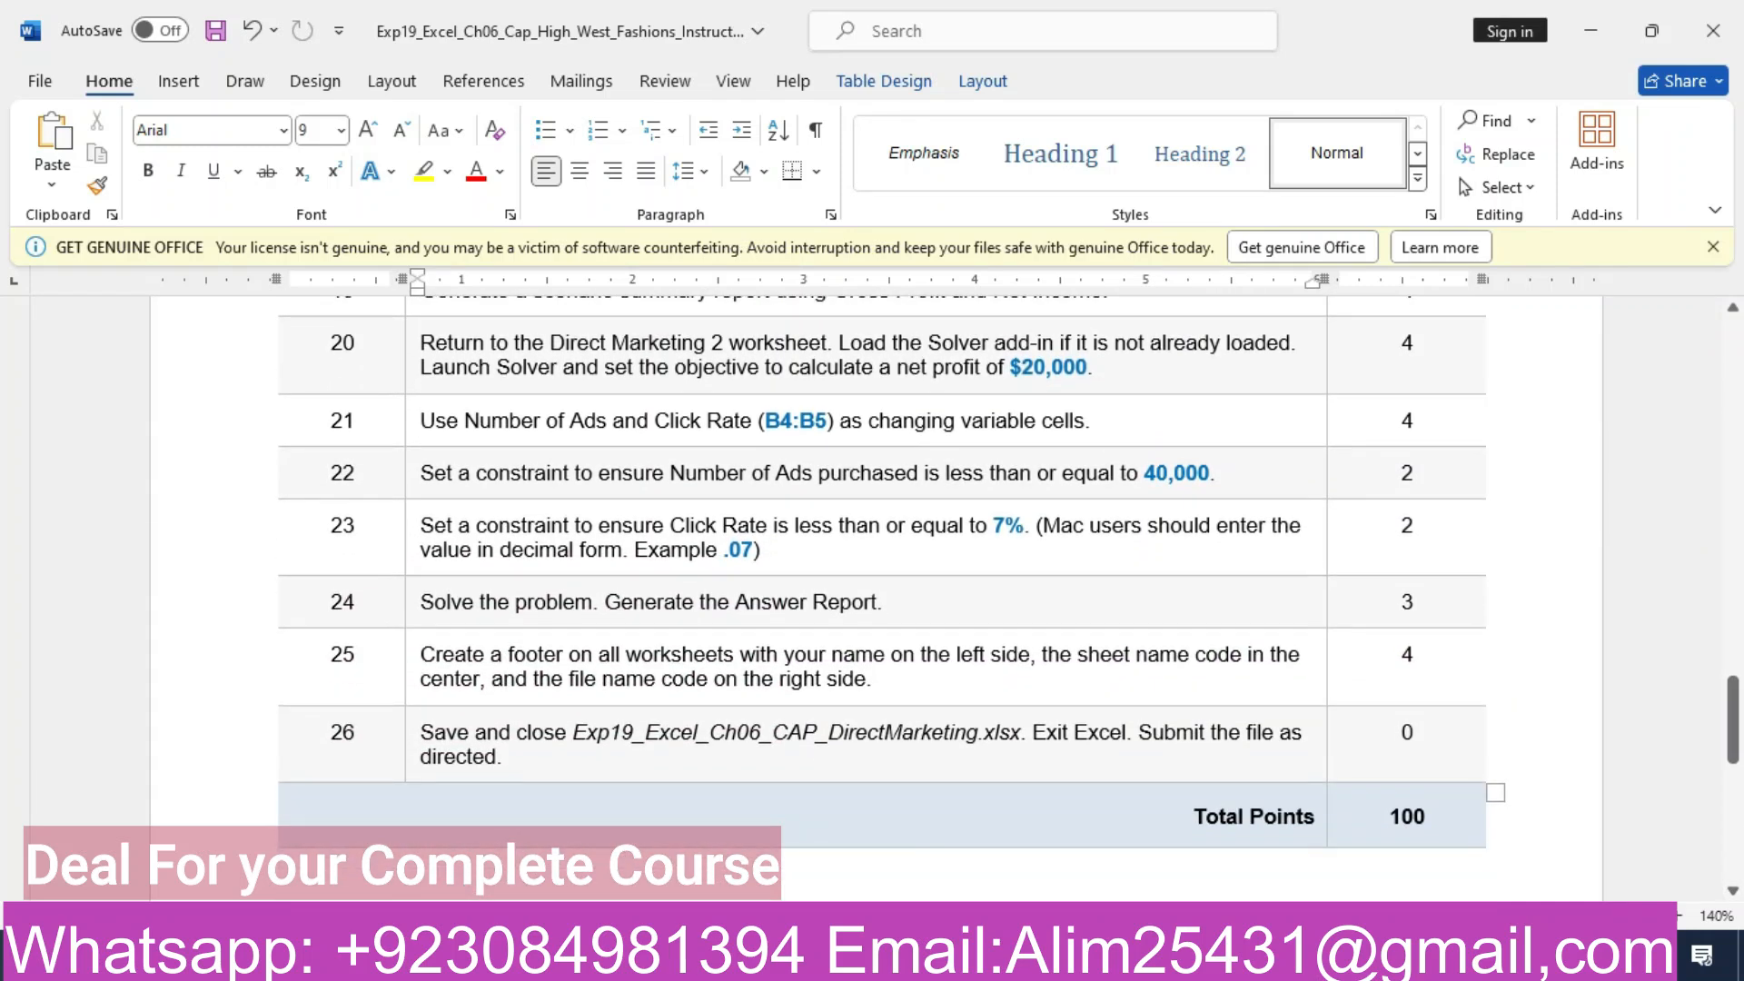
key("alt+Tab")
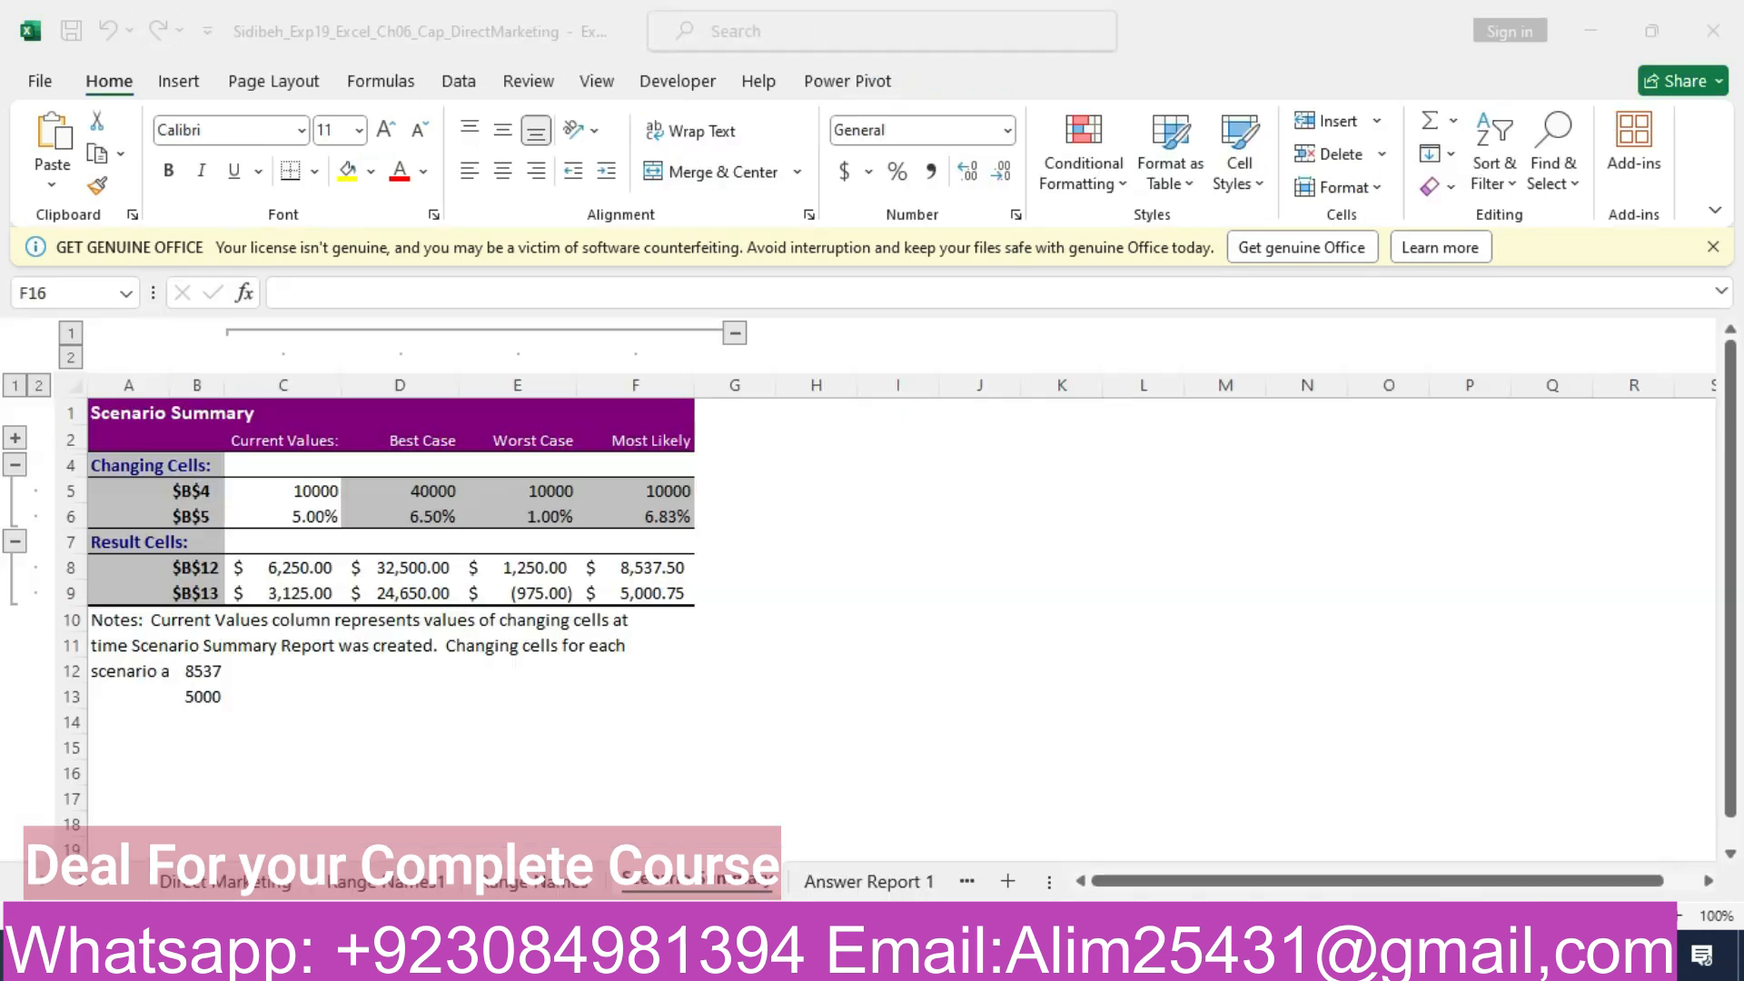
key("ctrl+Page_Down")
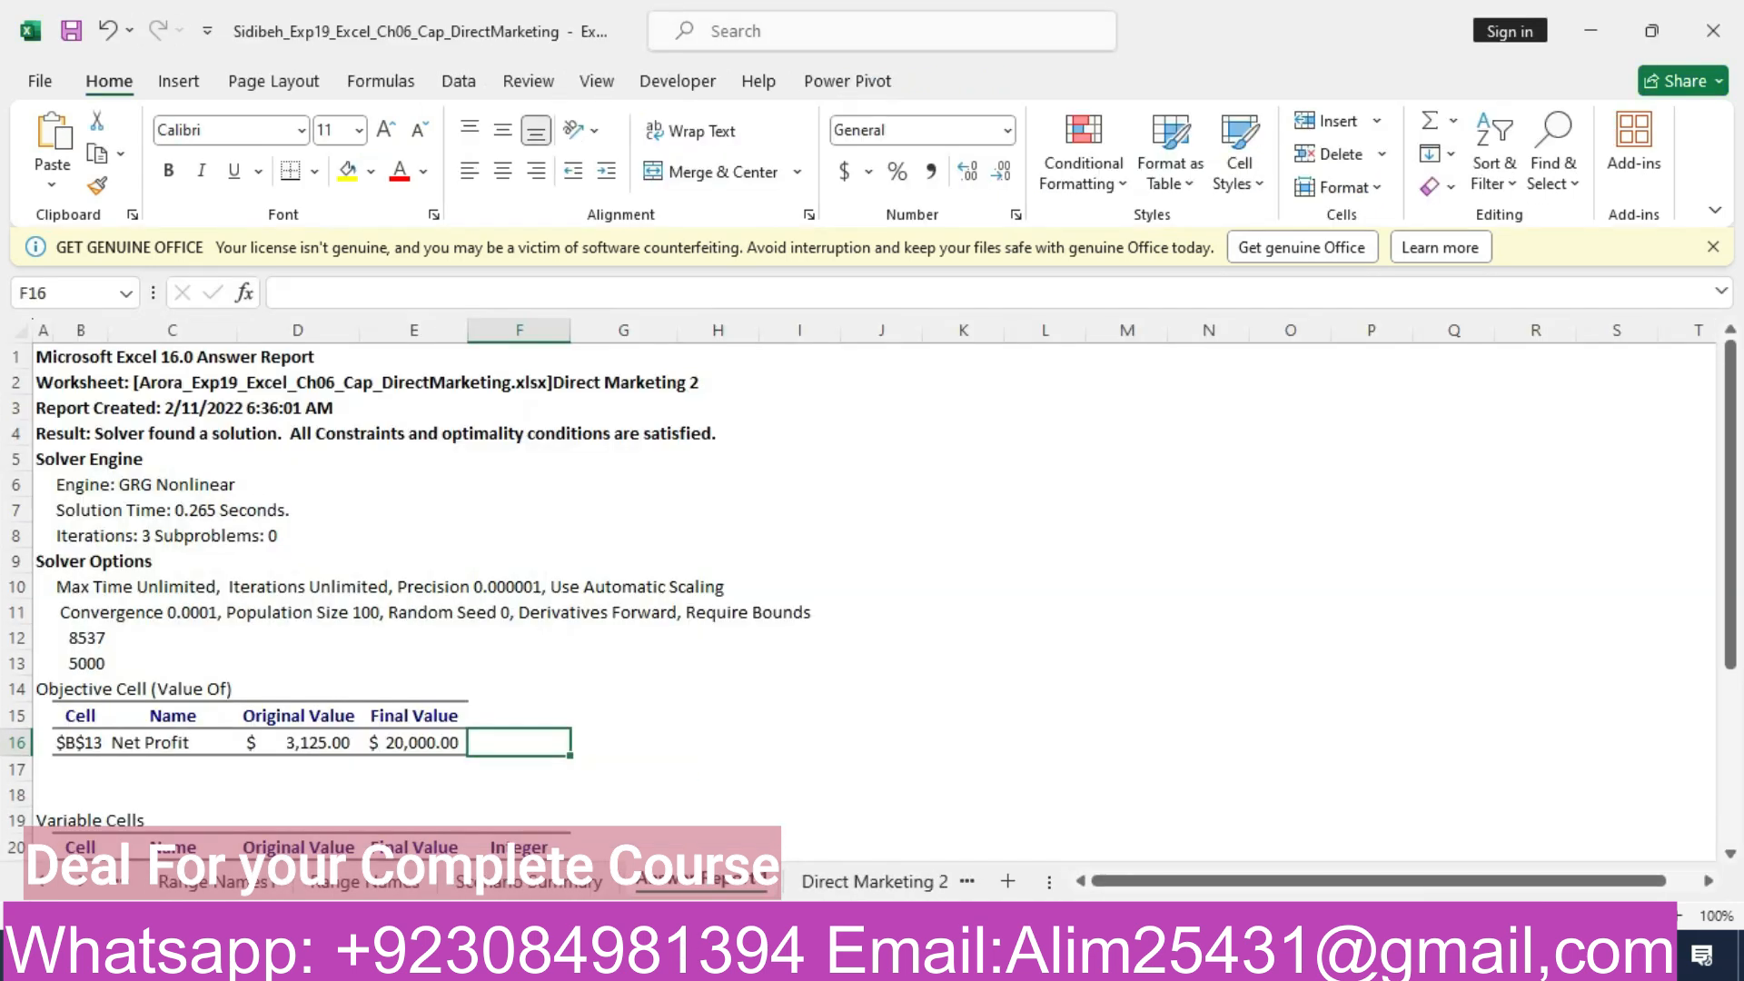
left_click_drag(1730, 393, 1730, 442)
key("alt+Tab")
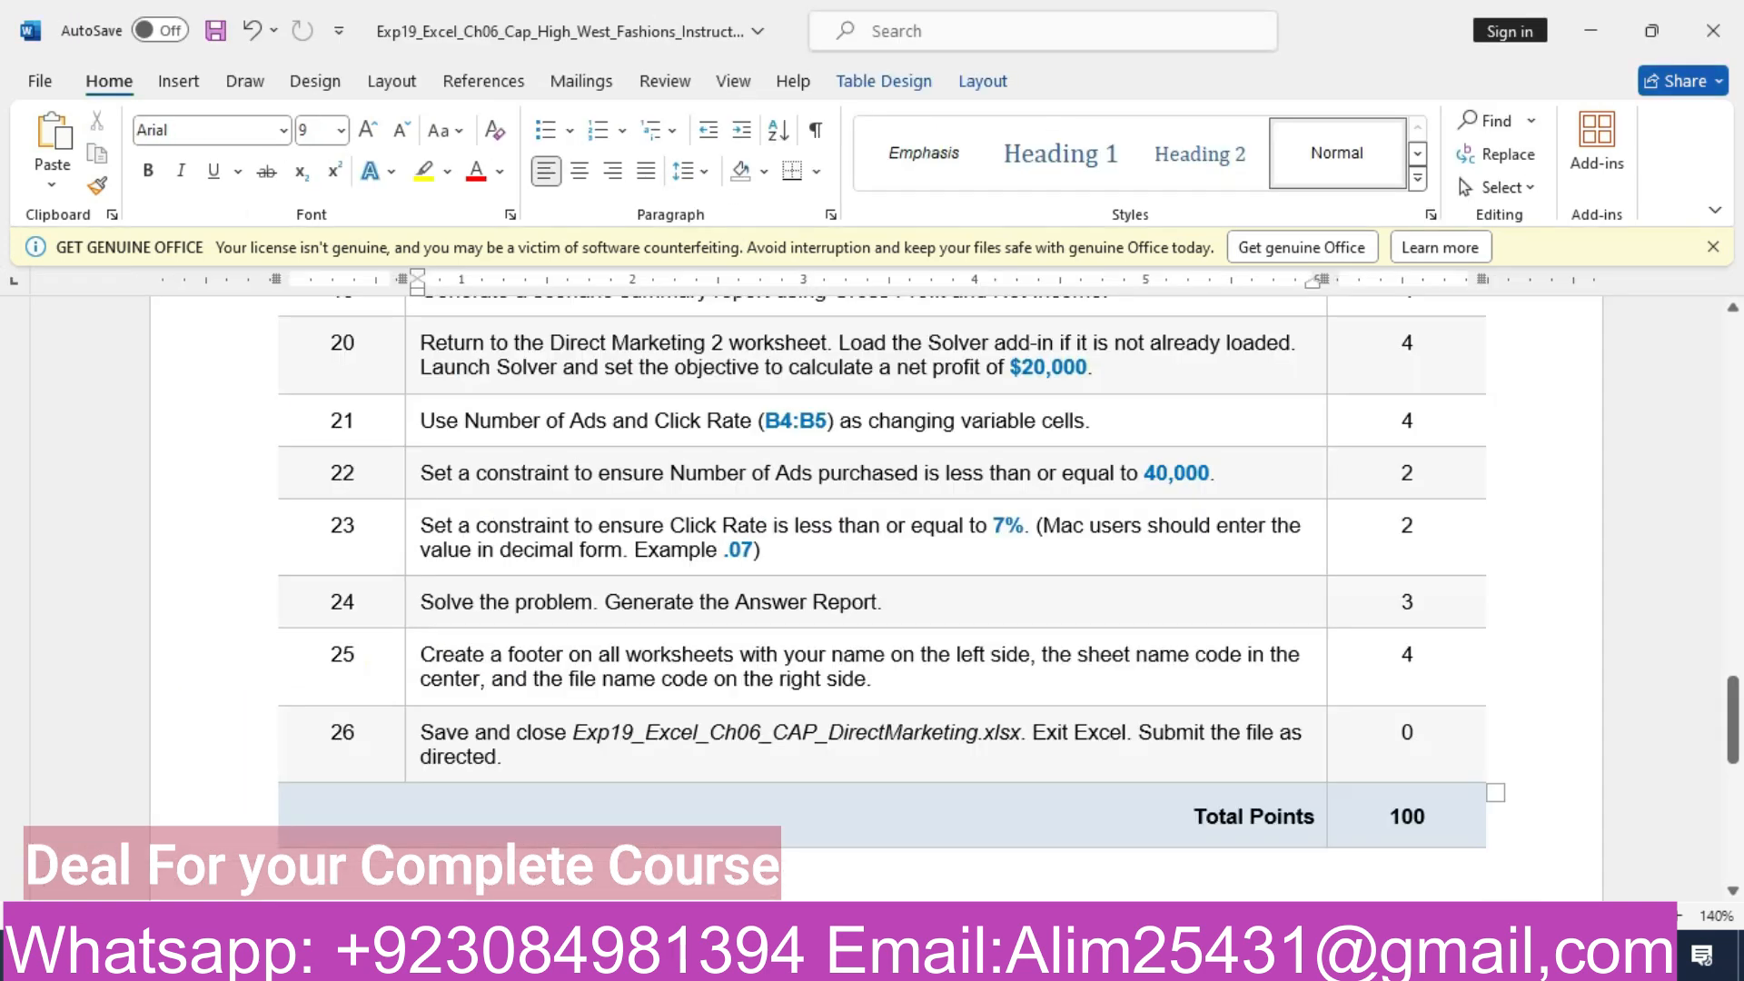
left_click_drag(1732, 722, 1731, 360)
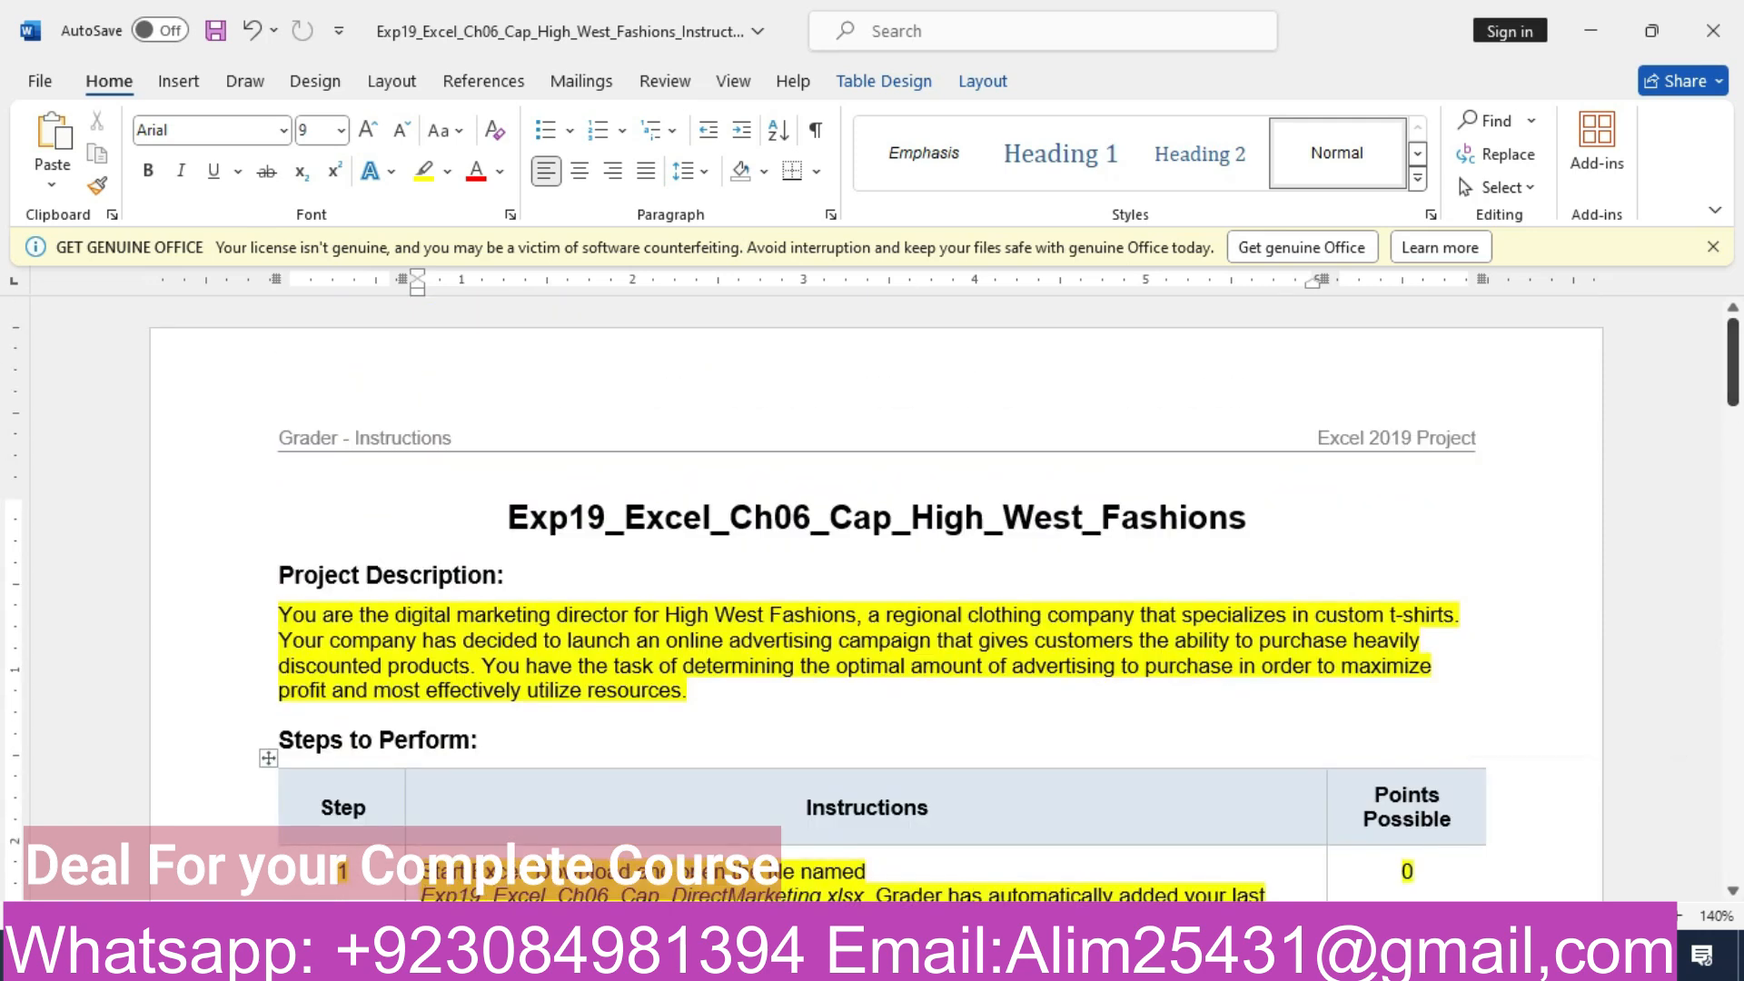